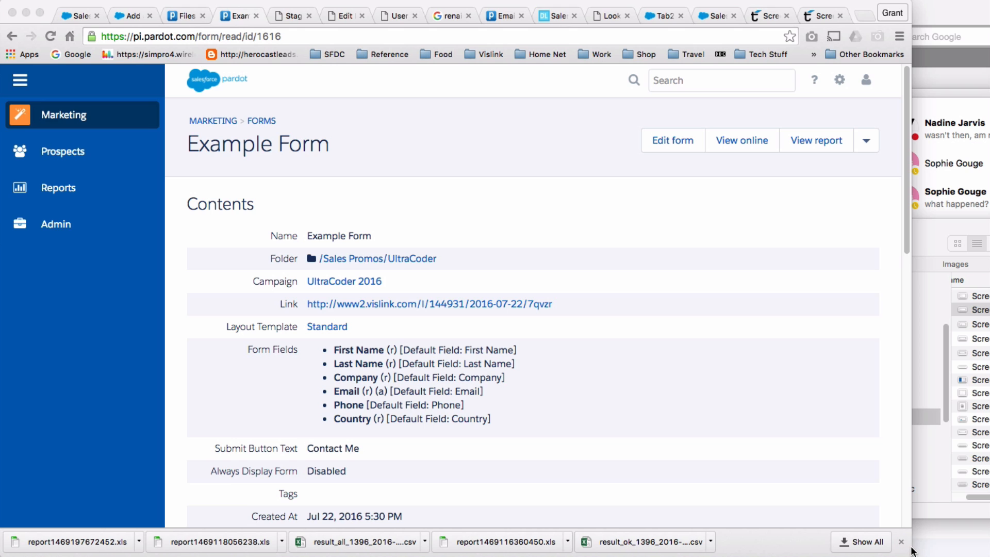
Widen the Chrome window to the screen edge so the Example Form details page fills the screen.
drag(911, 498, 989, 512)
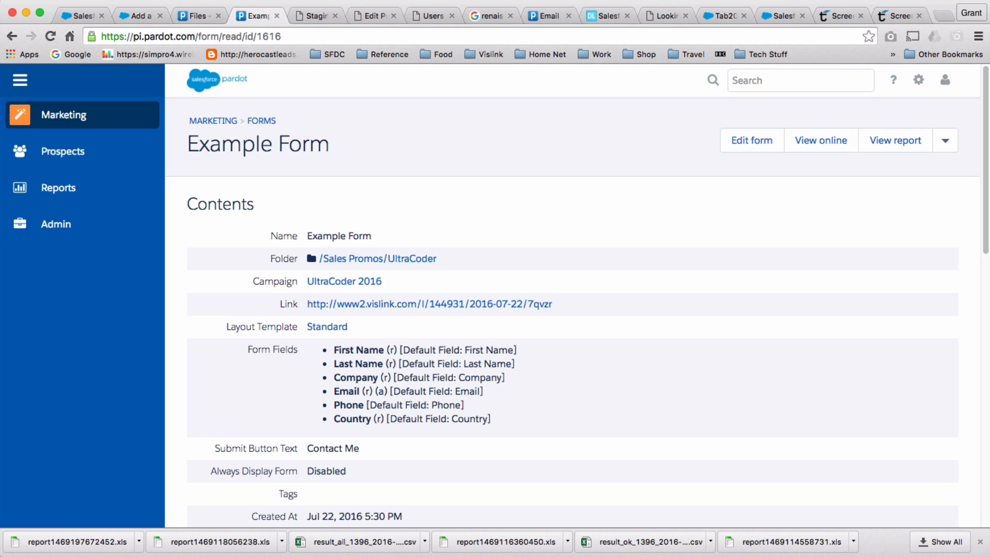
Open Example Form from the Forms list and start editing it.
mouse_move(105, 123)
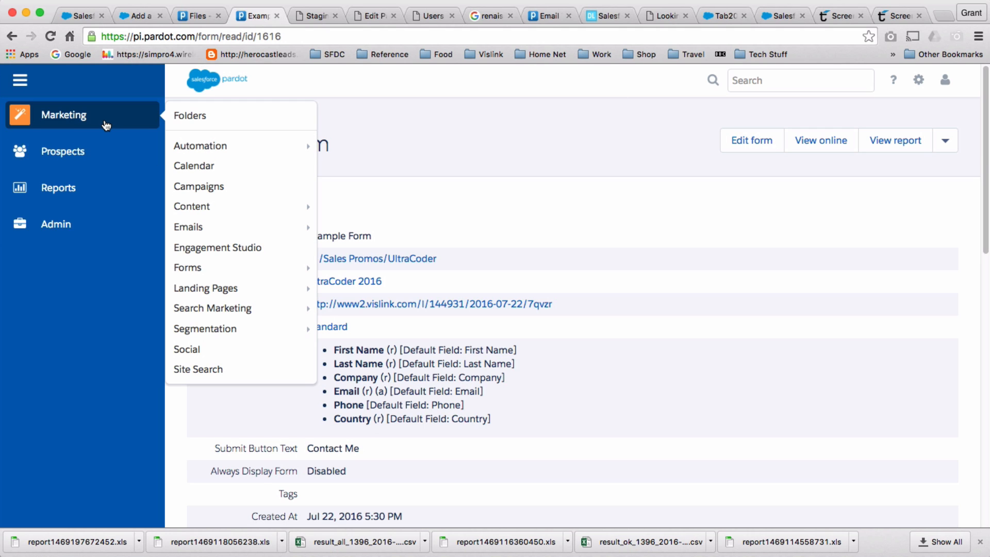
mouse_move(270, 270)
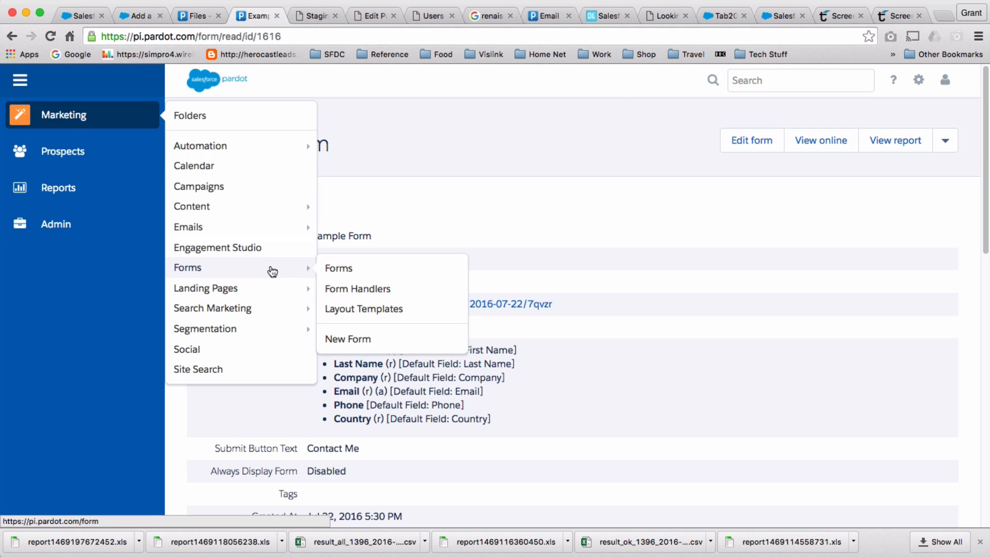
click(372, 275)
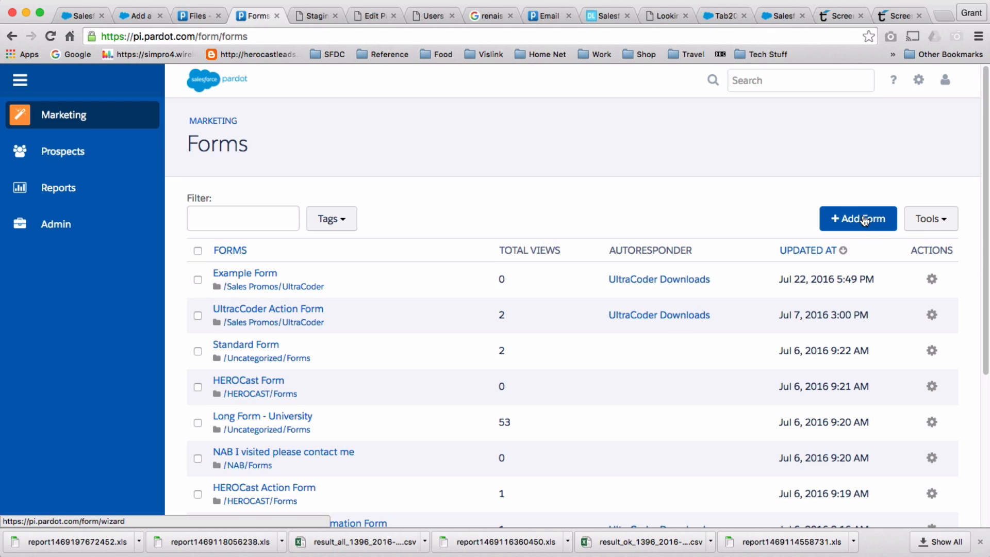
click(272, 280)
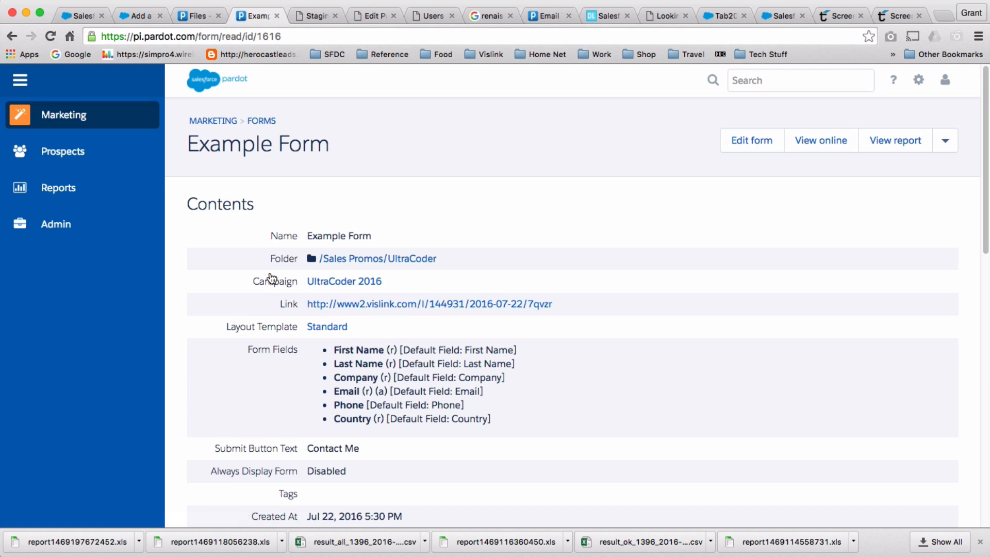
click(946, 149)
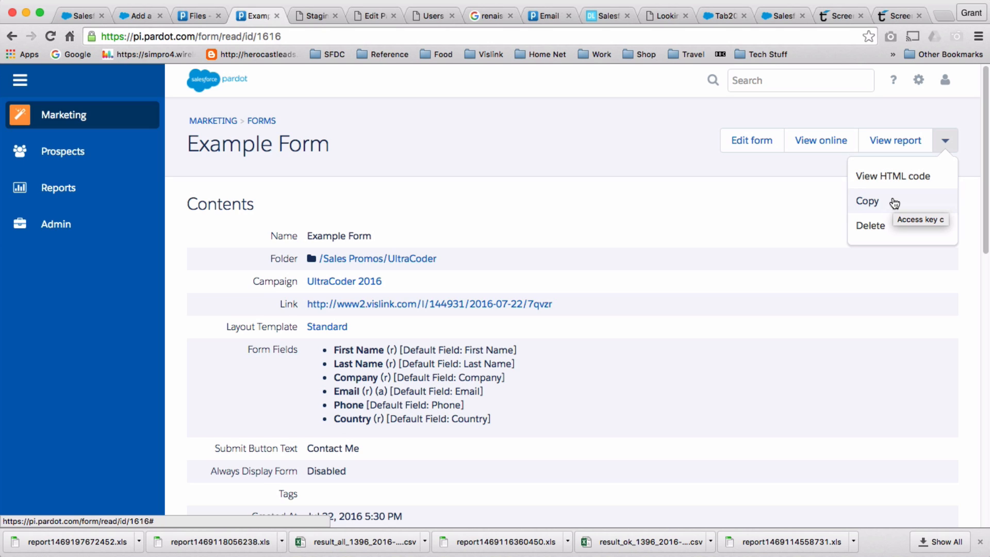
click(732, 196)
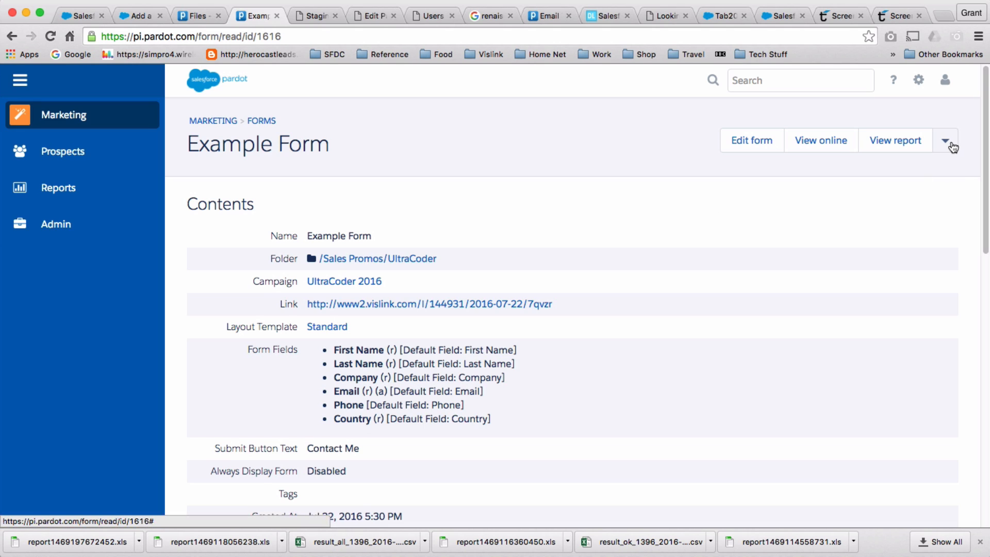
click(745, 147)
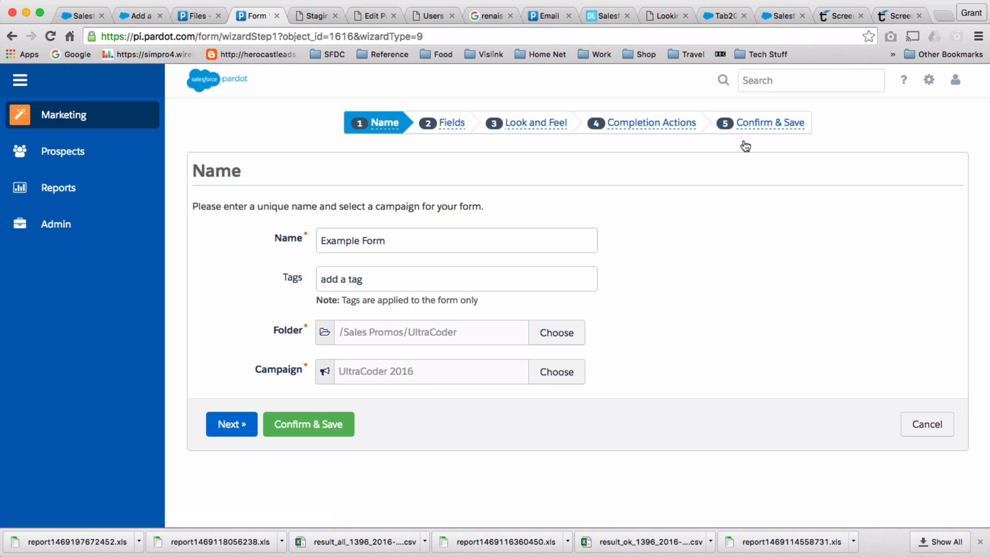
Move Example Form into the Uncategorized folder.
click(401, 240)
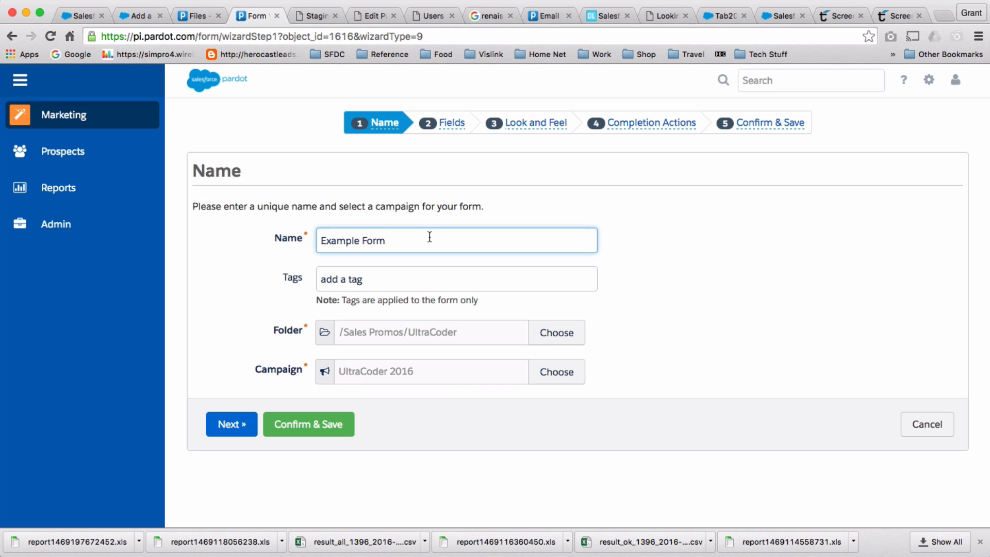
click(382, 274)
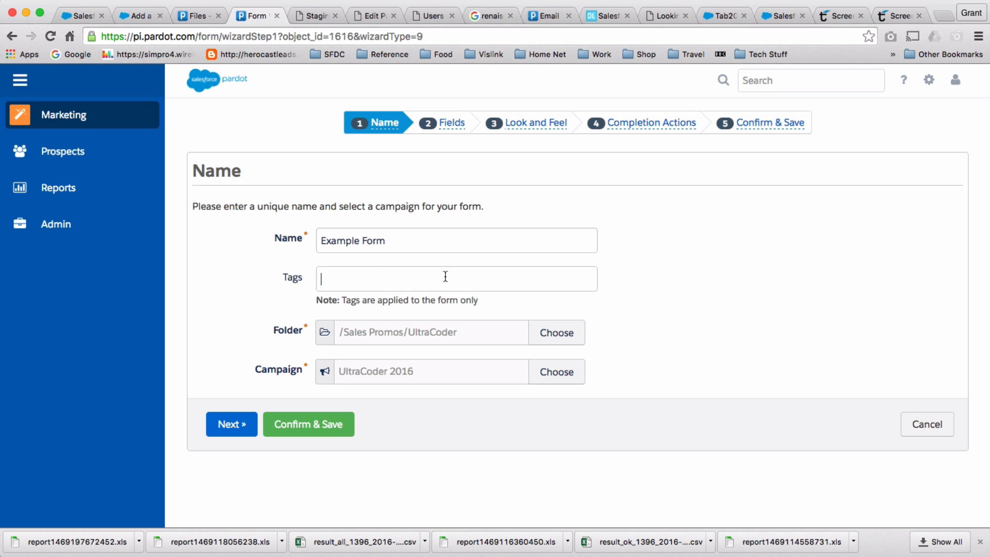
click(565, 333)
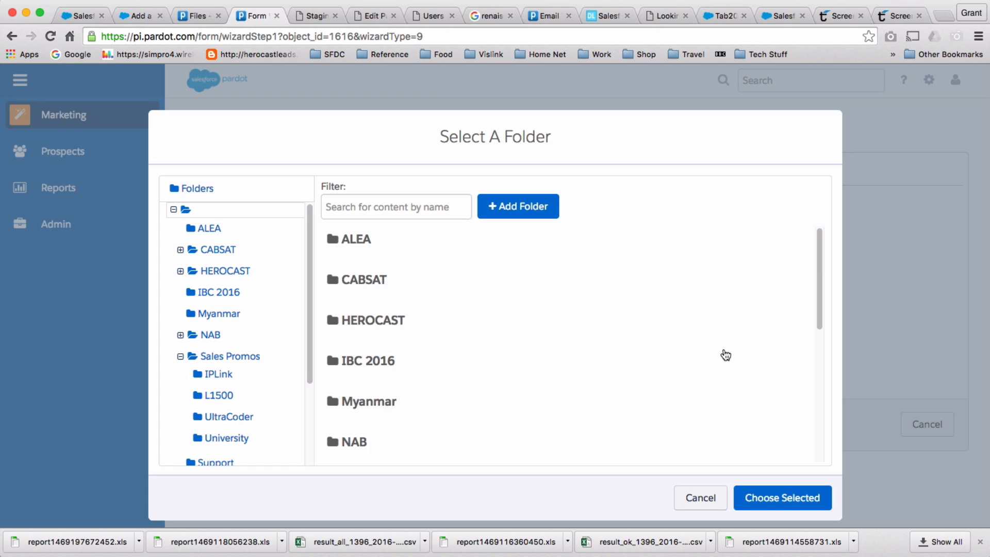
scroll(722, 354, down, 5)
click(374, 382)
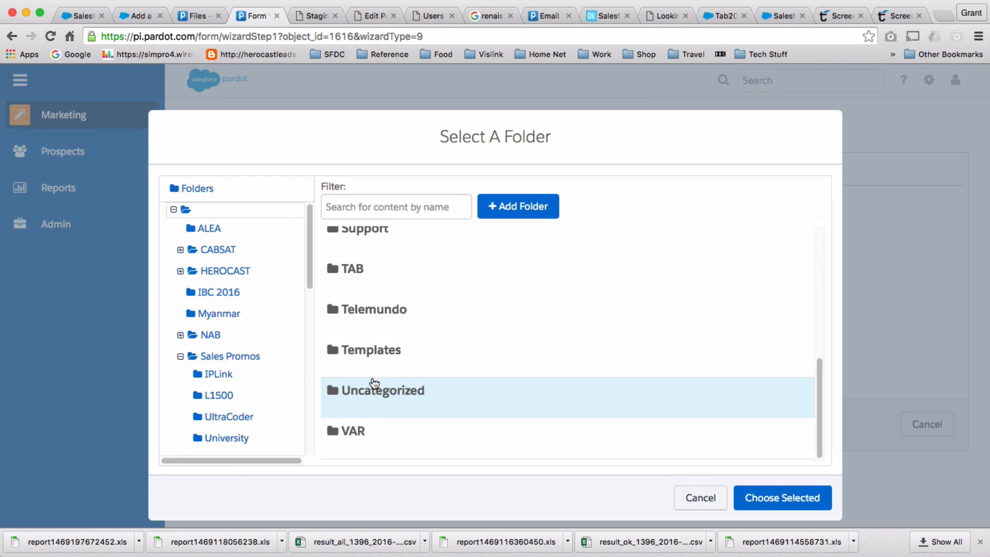
click(791, 498)
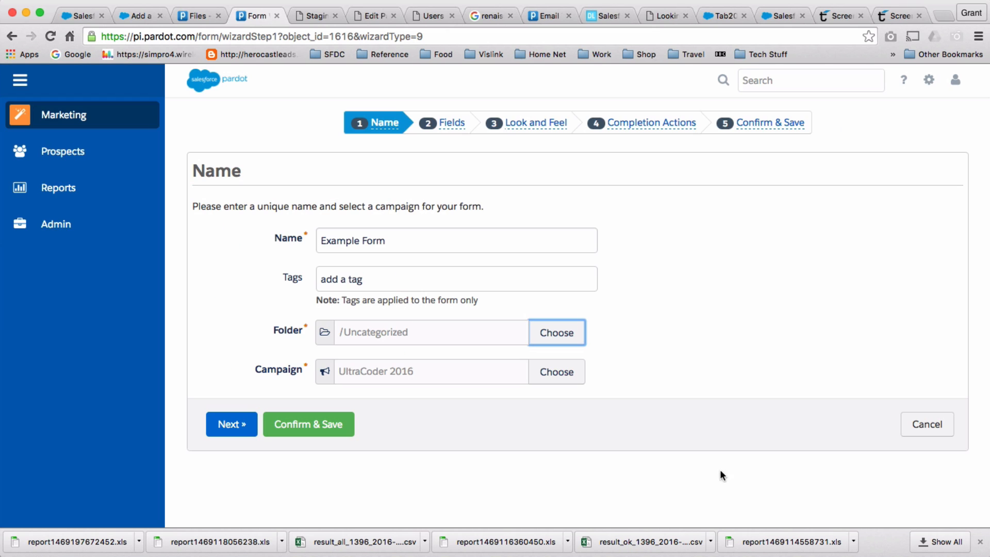
Assign the form to the VAR campaign.
click(570, 371)
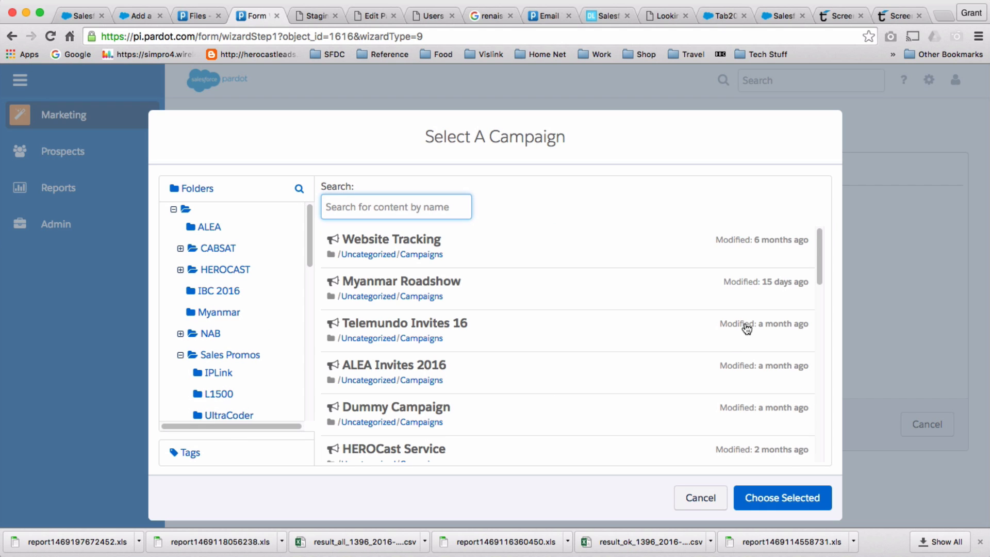
scroll(743, 330, down, 5)
scroll(757, 318, down, 5)
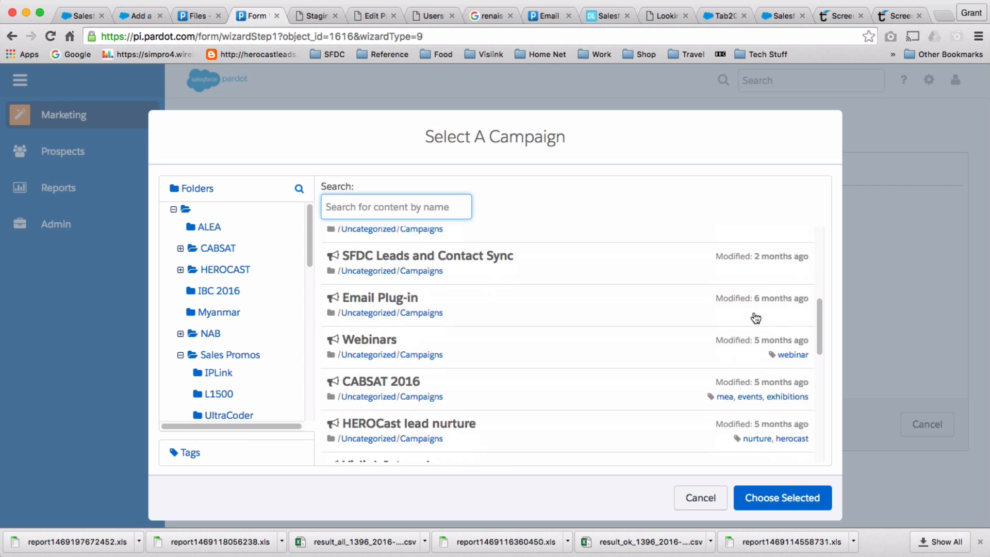
scroll(756, 318, down, 4)
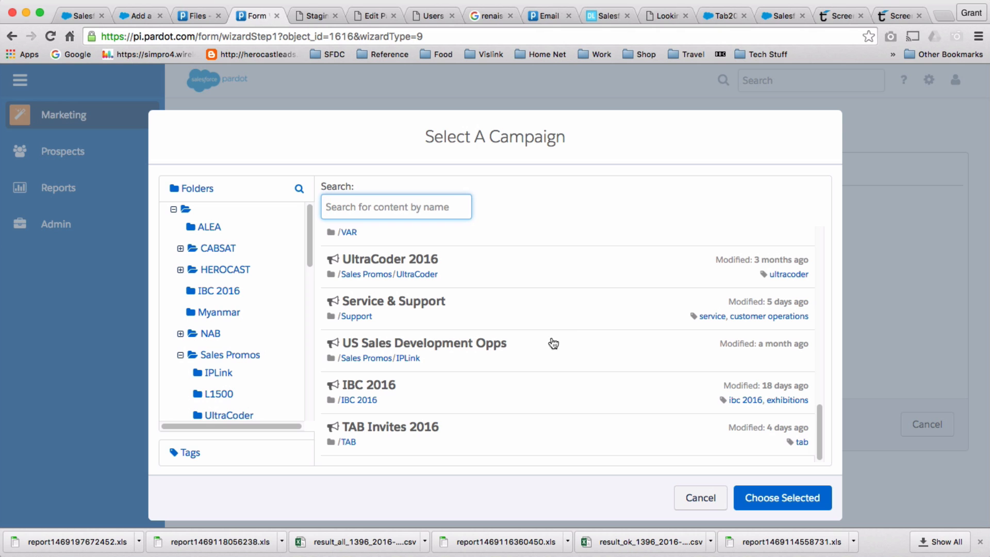
scroll(509, 344, up, 1)
scroll(509, 344, up, 2)
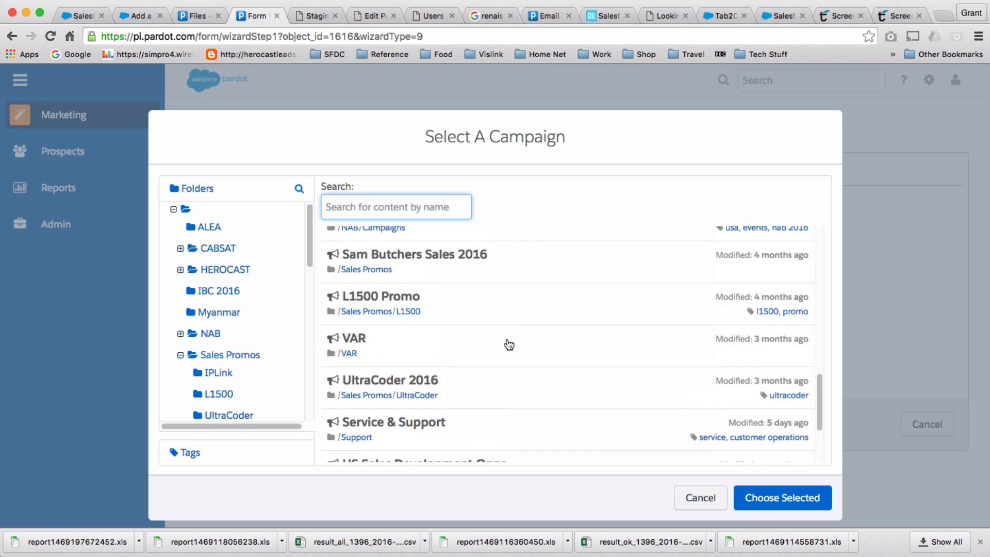
click(384, 342)
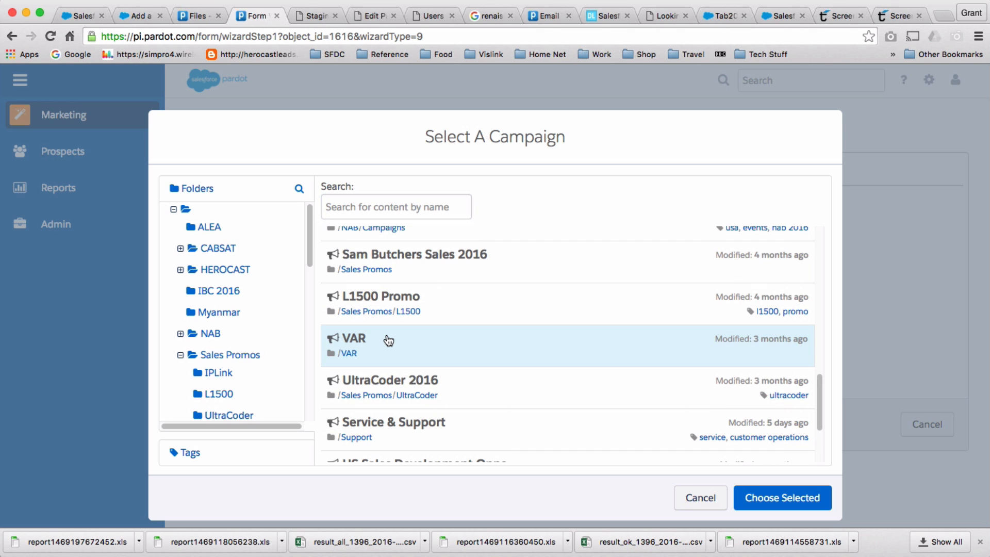
click(769, 498)
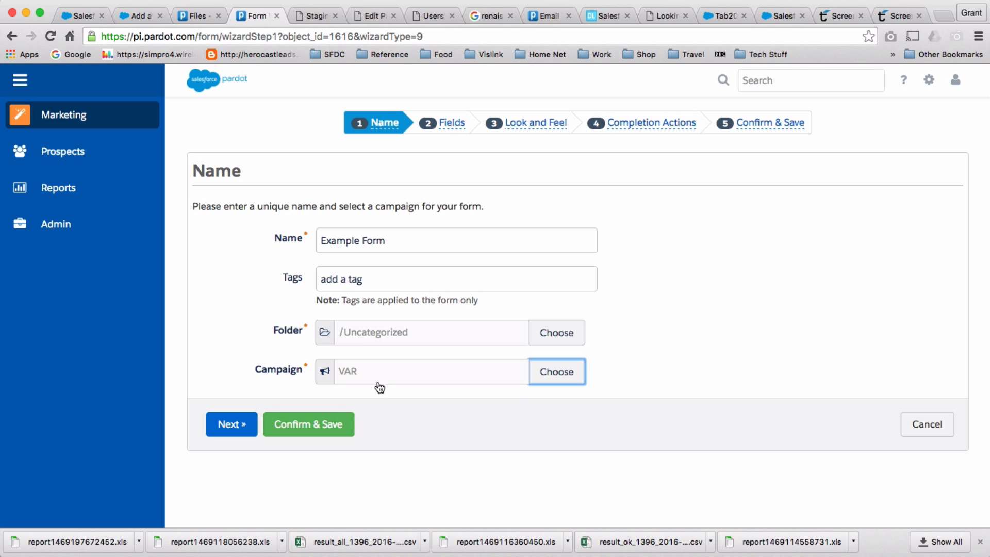
click(451, 124)
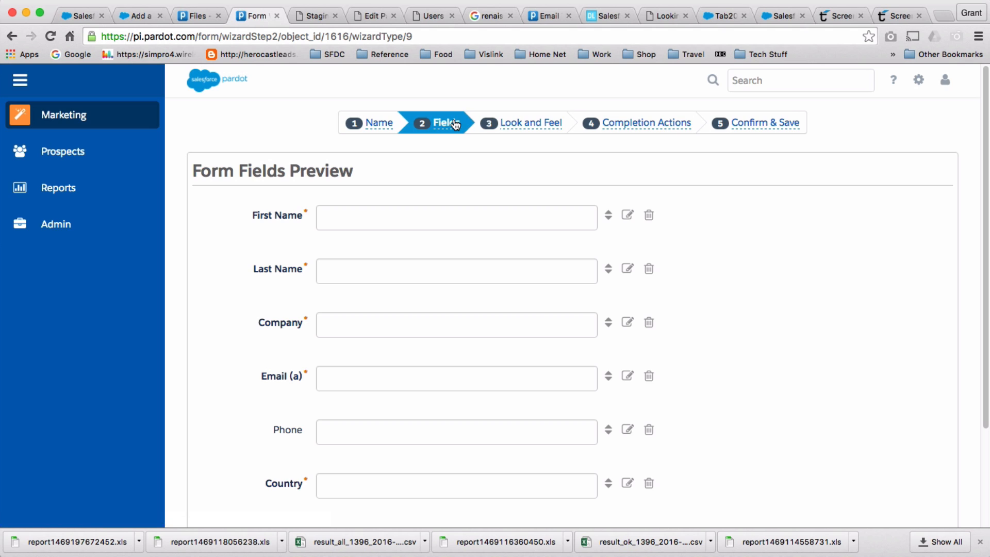
Review the six form fields from First Name to Country, then continue.
scroll(640, 235, down, 3)
scroll(665, 245, up, 3)
scroll(921, 276, down, 1)
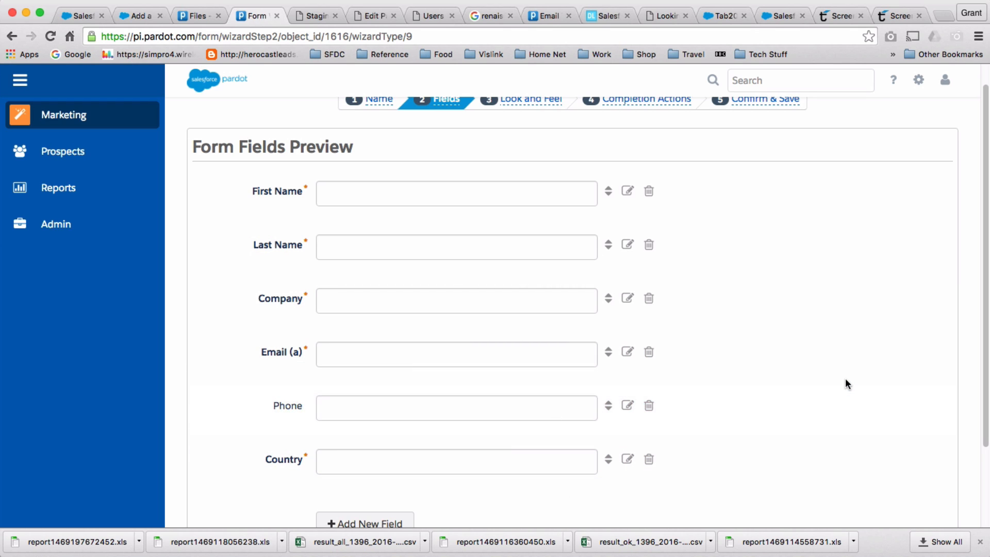
scroll(846, 379, down, 2)
scroll(845, 377, down, 2)
scroll(845, 377, up, 5)
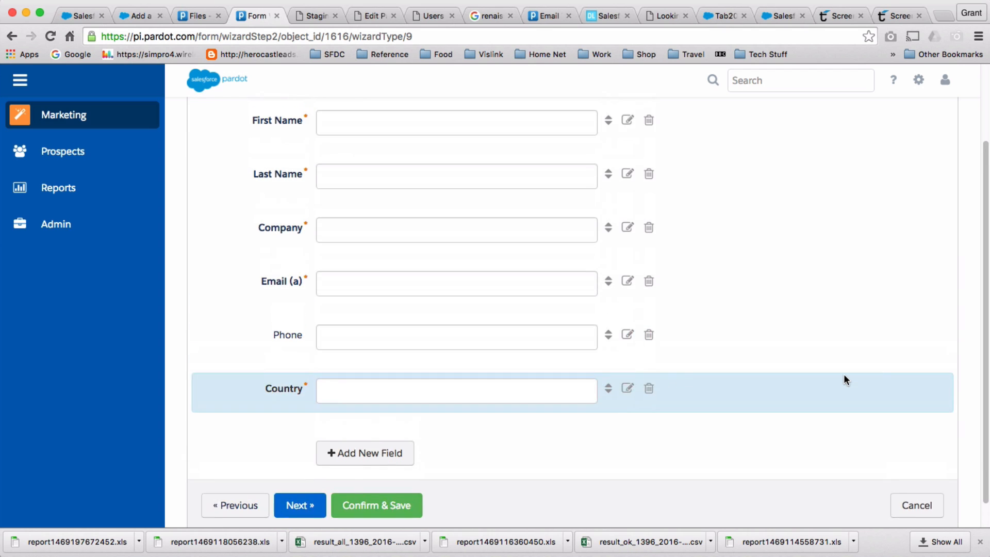
scroll(844, 377, down, 5)
click(299, 479)
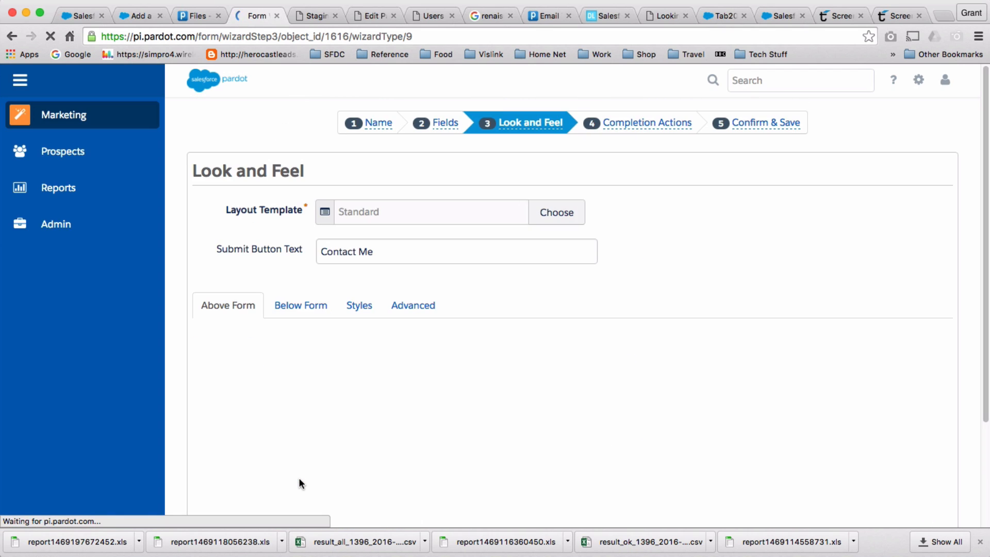
Change the submit button text from 'Contact Me' to 'Register'.
scroll(408, 222, down, 2)
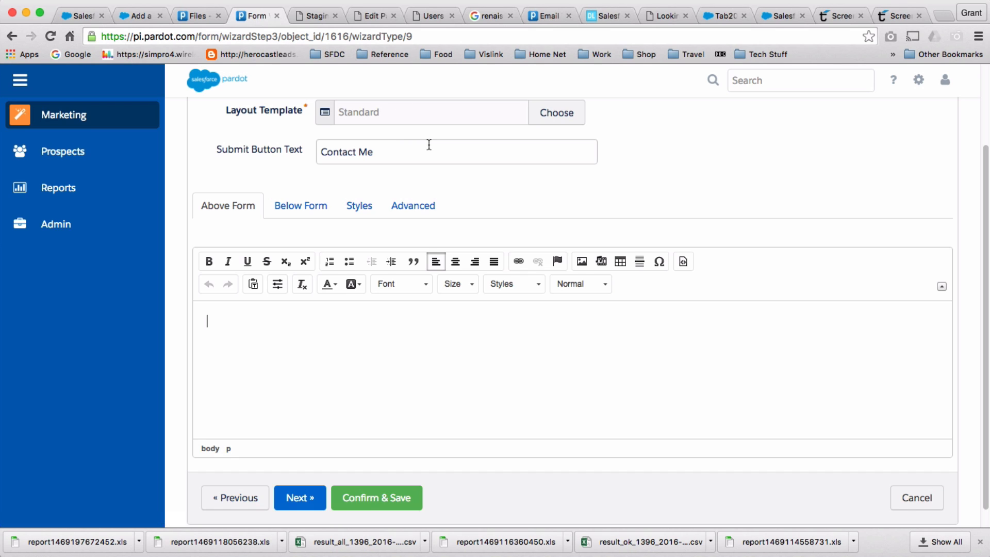
drag(421, 152, 301, 162)
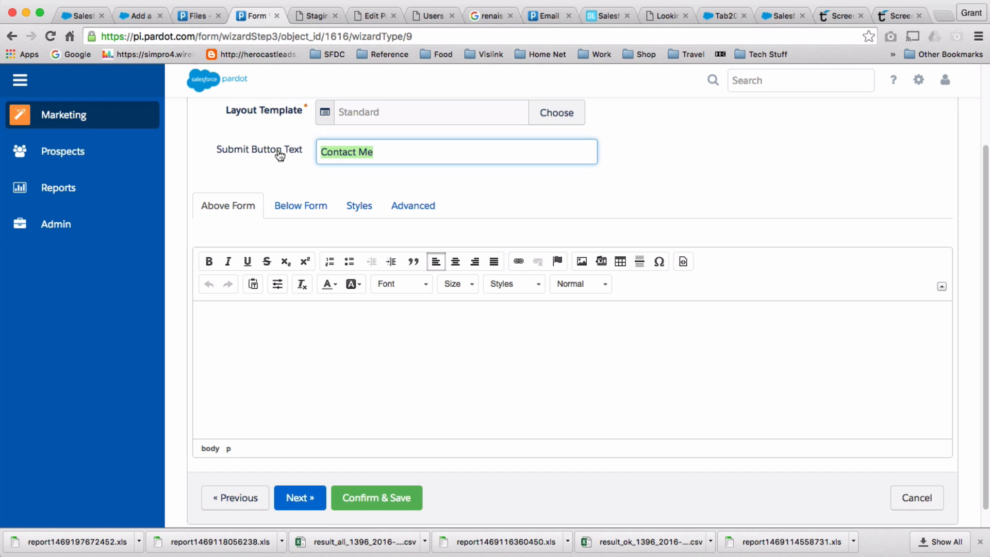
scroll(586, 163, up, 1)
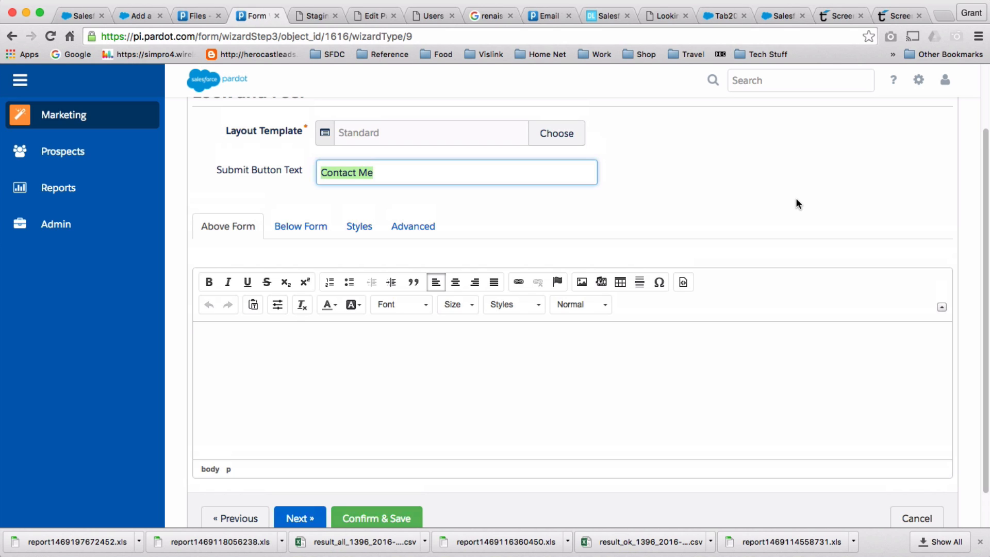
text(Submit)
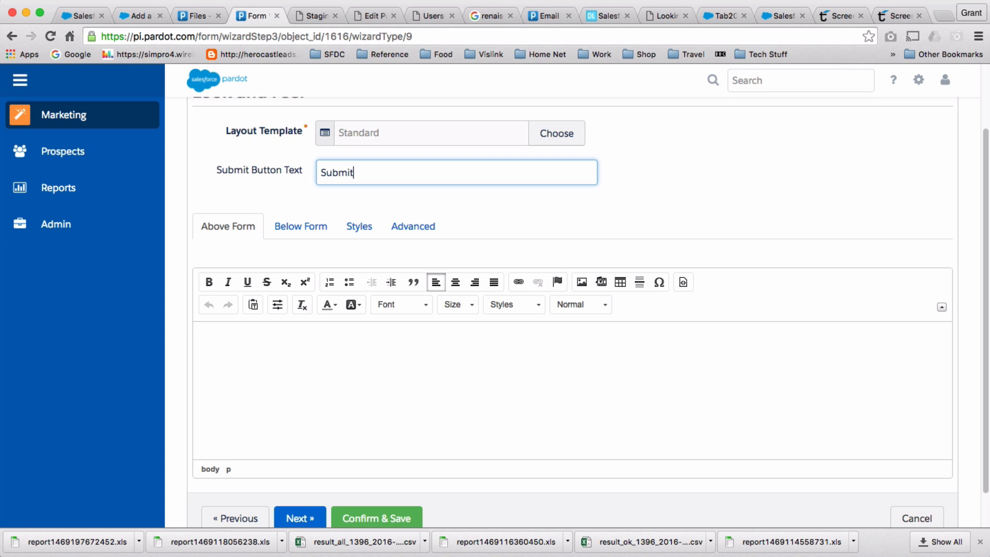
key(BackSpace)
key(BackSpace)
key(BackSpace)
key(BackSpace)
key(BackSpace)
text(Register)
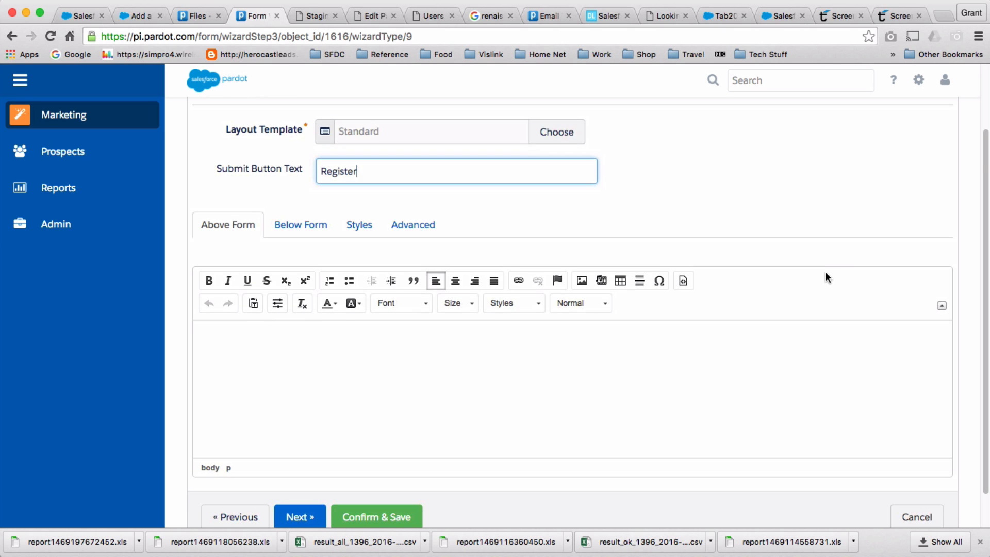
scroll(826, 271, down, 2)
click(315, 478)
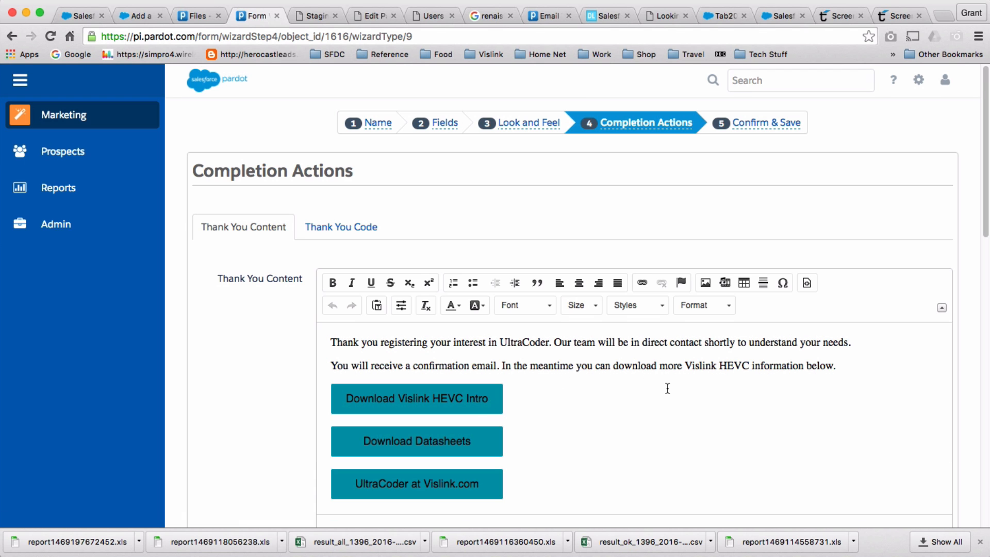
scroll(668, 389, down, 3)
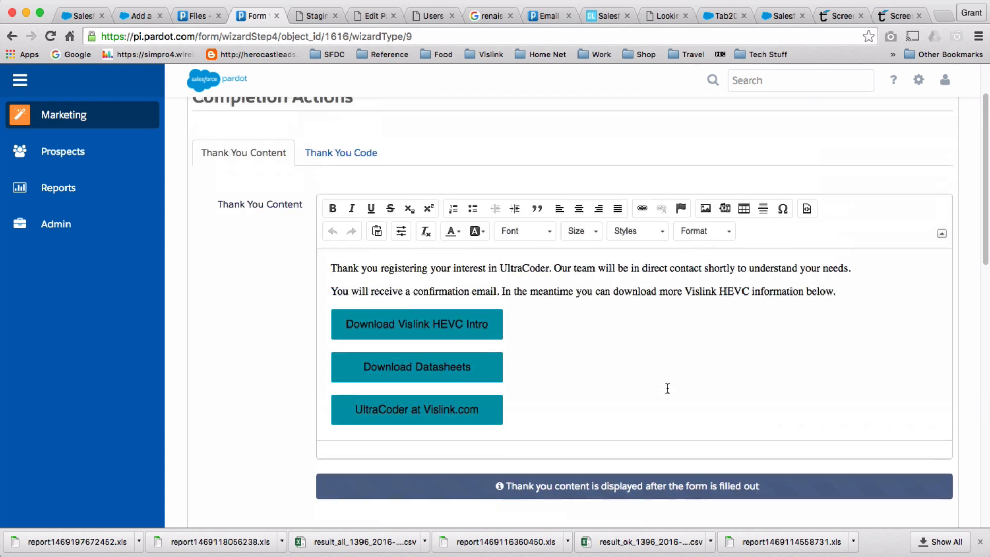
scroll(667, 388, up, 2)
scroll(302, 289, up, 2)
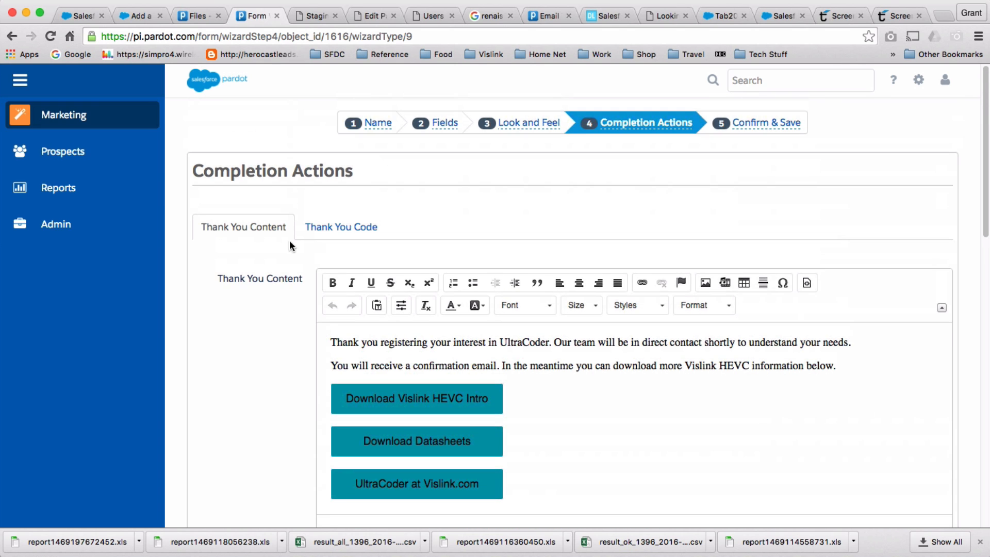
scroll(299, 315, down, 1)
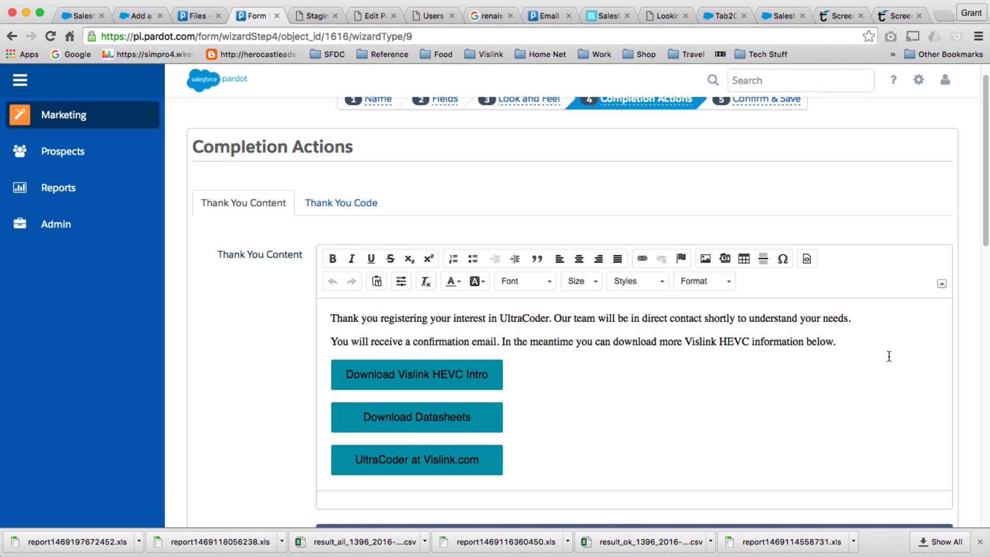
Add a new 'Download Intro' line after the second paragraph of the thank-you content.
click(839, 342)
key(Return)
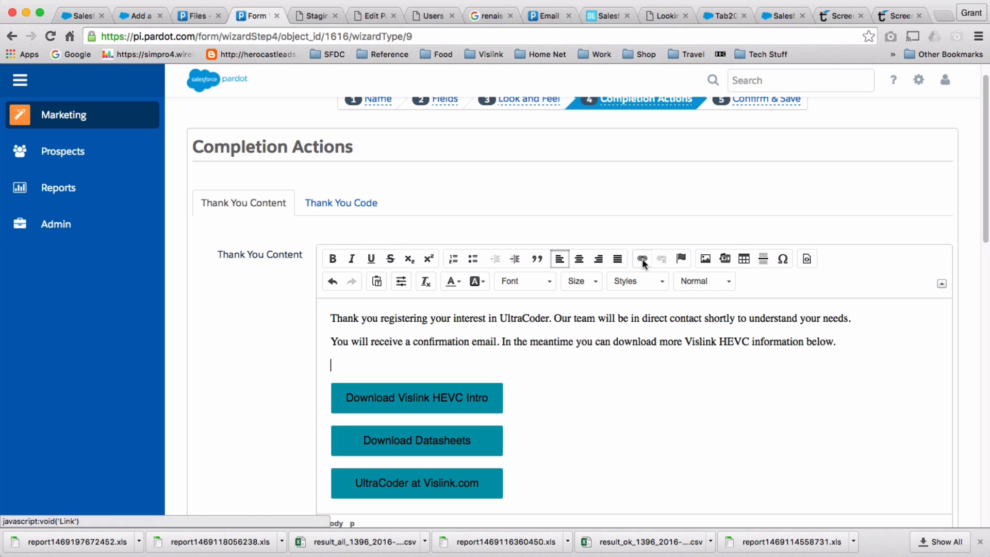
text(Down)
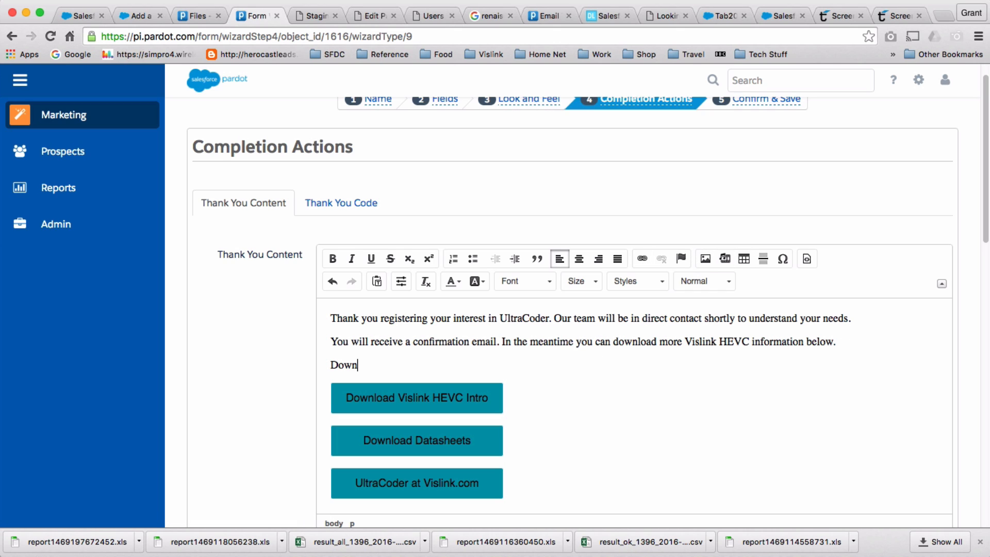
text(load Intro)
drag(413, 364, 305, 365)
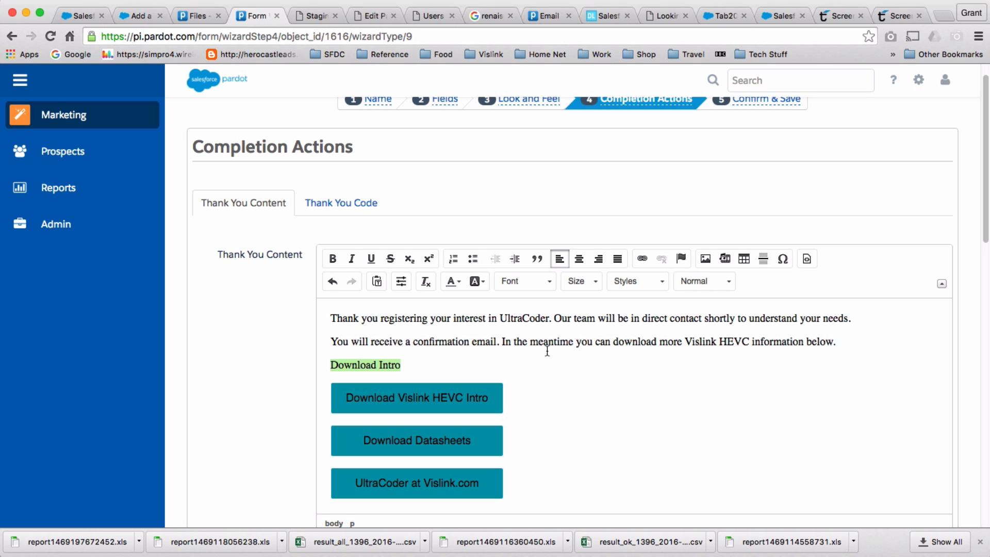
Link the Download Intro text to the file DVE_TACBulletin.pdf.
click(642, 258)
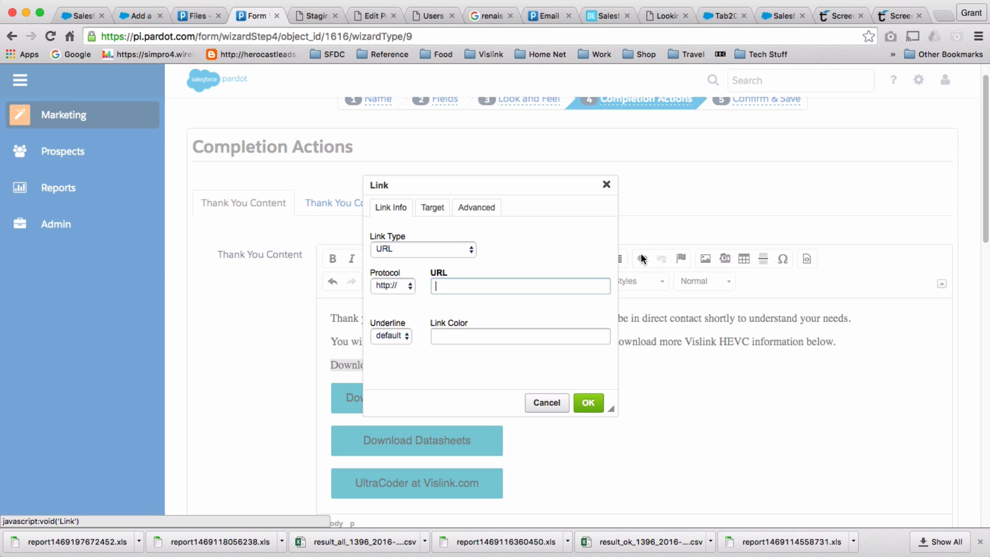
click(457, 249)
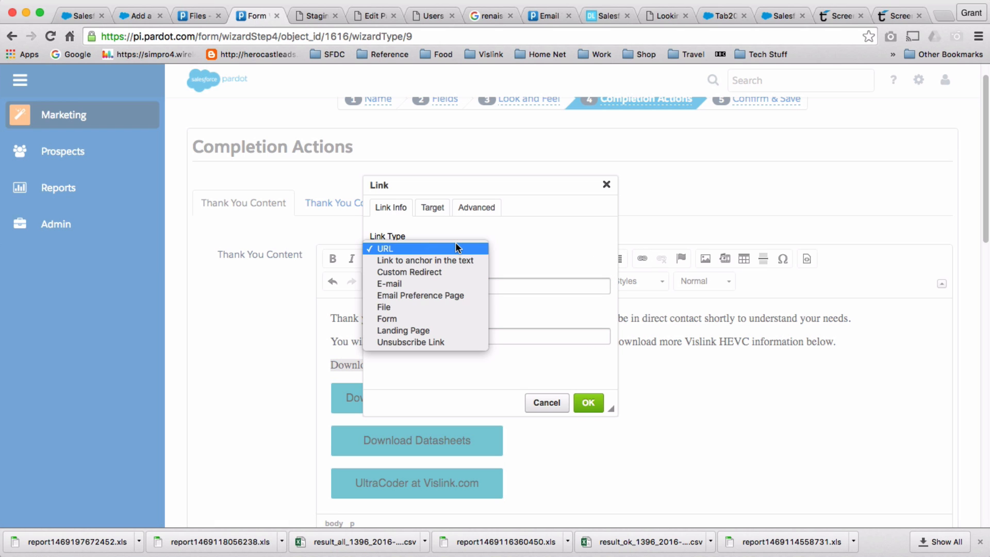
click(446, 303)
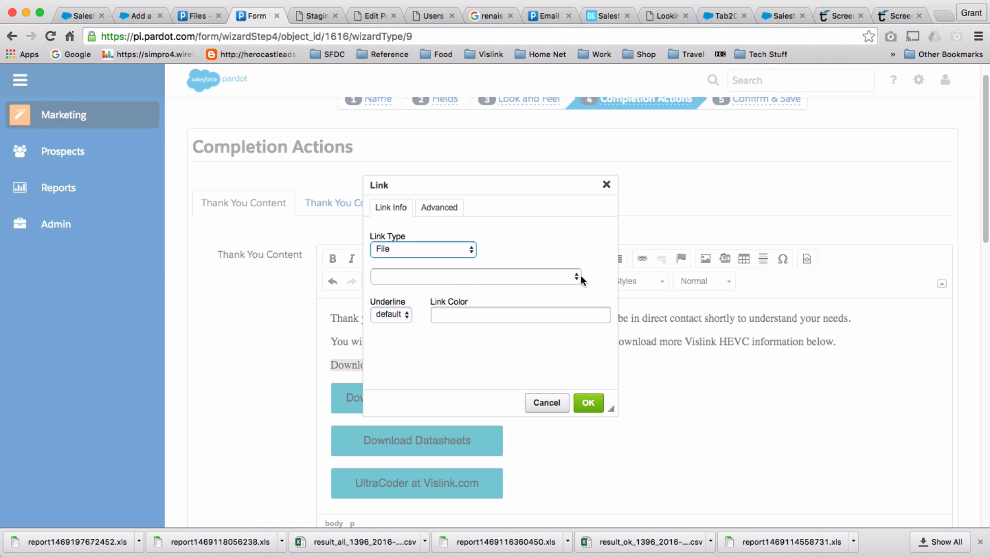
click(579, 277)
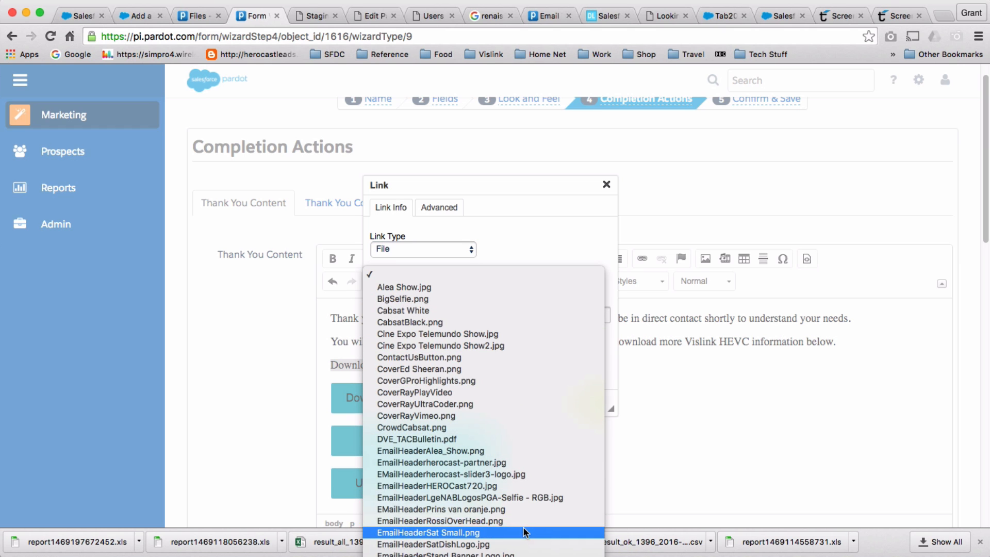
click(473, 439)
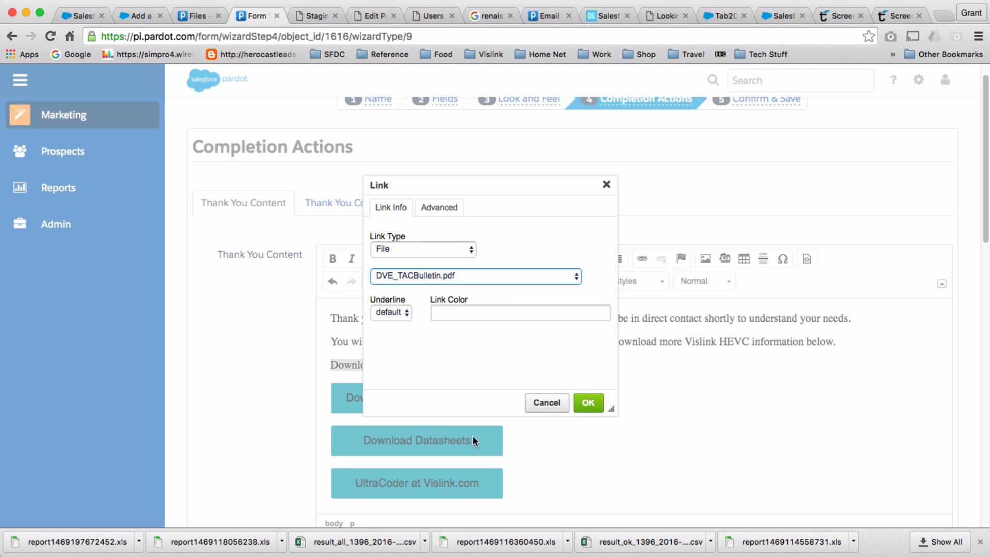
click(588, 403)
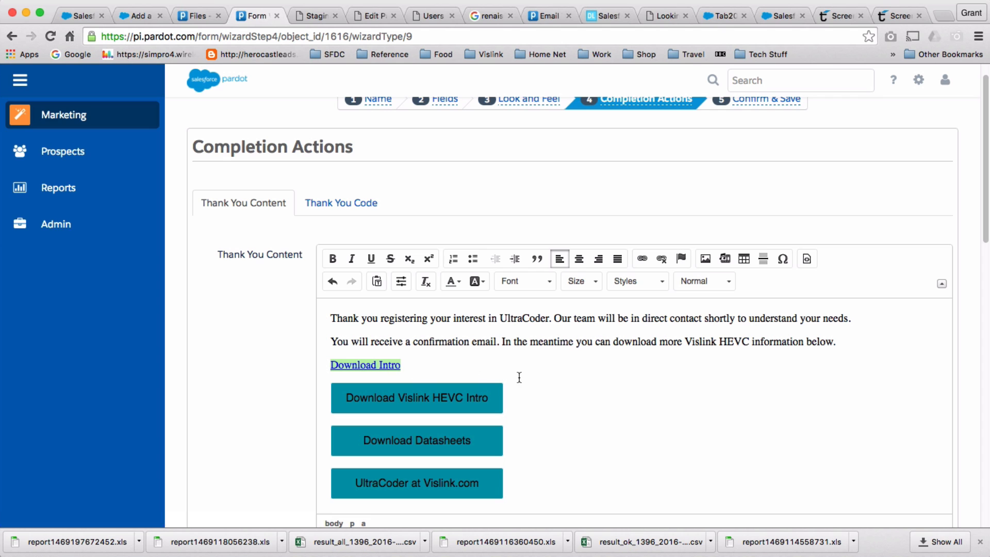
scroll(668, 431, down, 2)
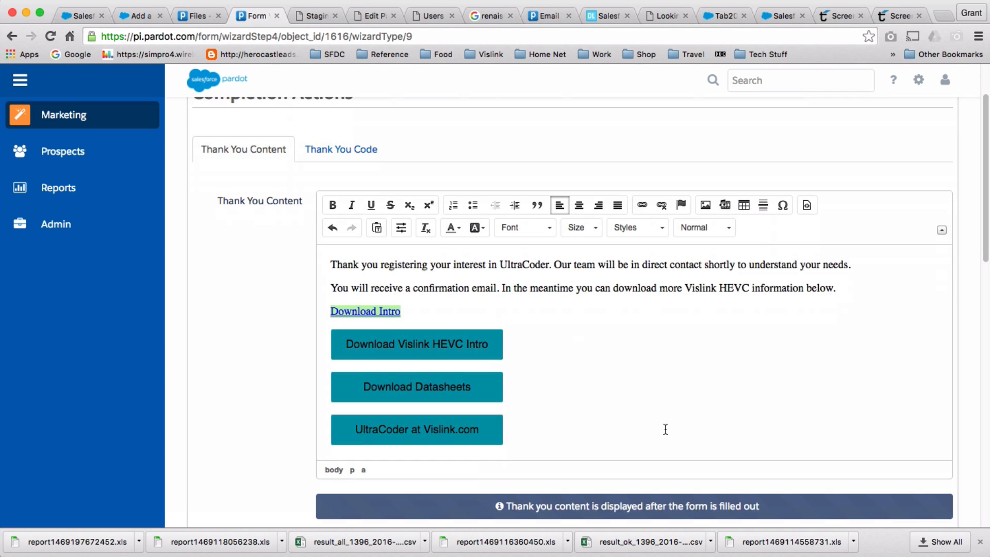
Switch the thank-you content editor to HTML source view.
scroll(665, 431, up, 3)
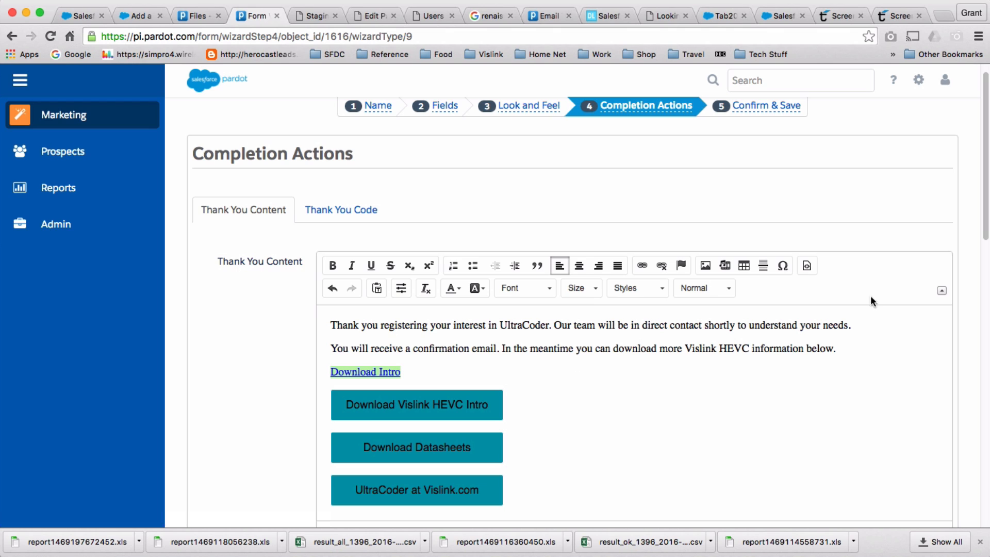
click(807, 266)
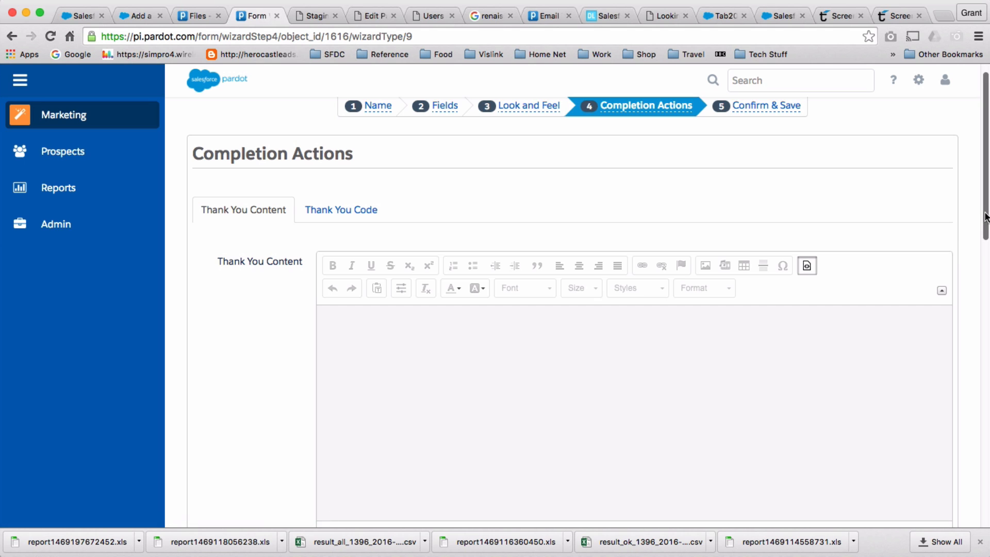
scroll(808, 268, down, 4)
scroll(808, 267, up, 3)
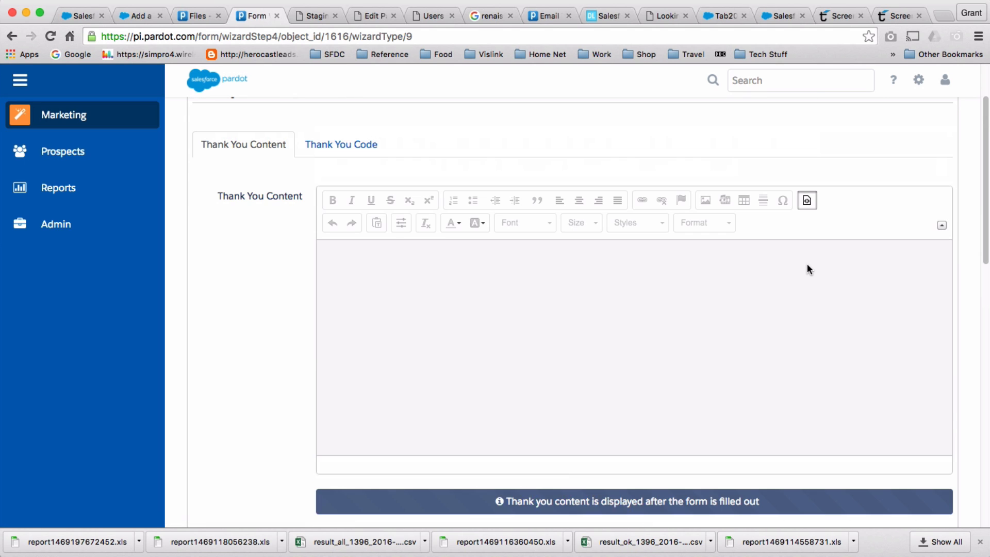
click(807, 200)
click(807, 200)
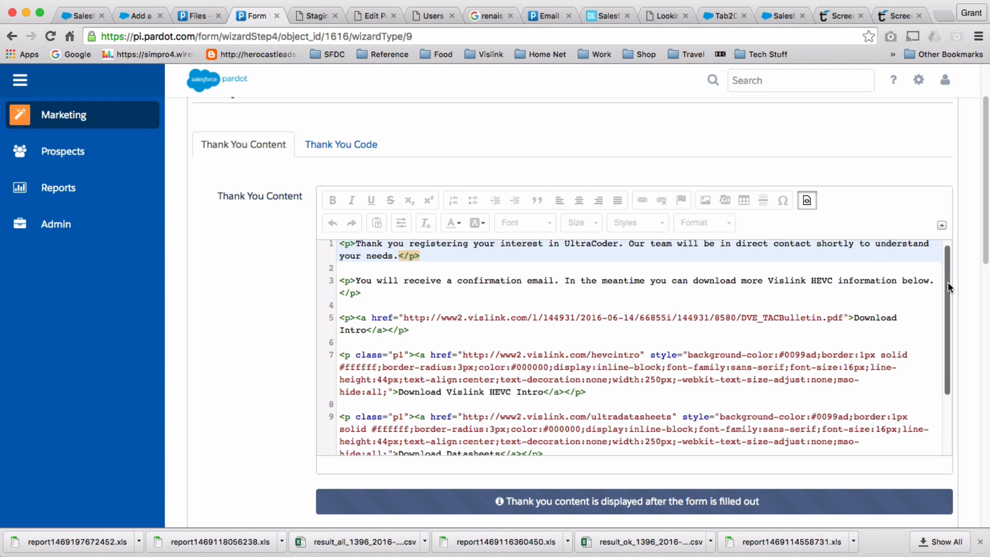
scroll(948, 282, down, 3)
scroll(948, 287, up, 2)
scroll(948, 256, up, 1)
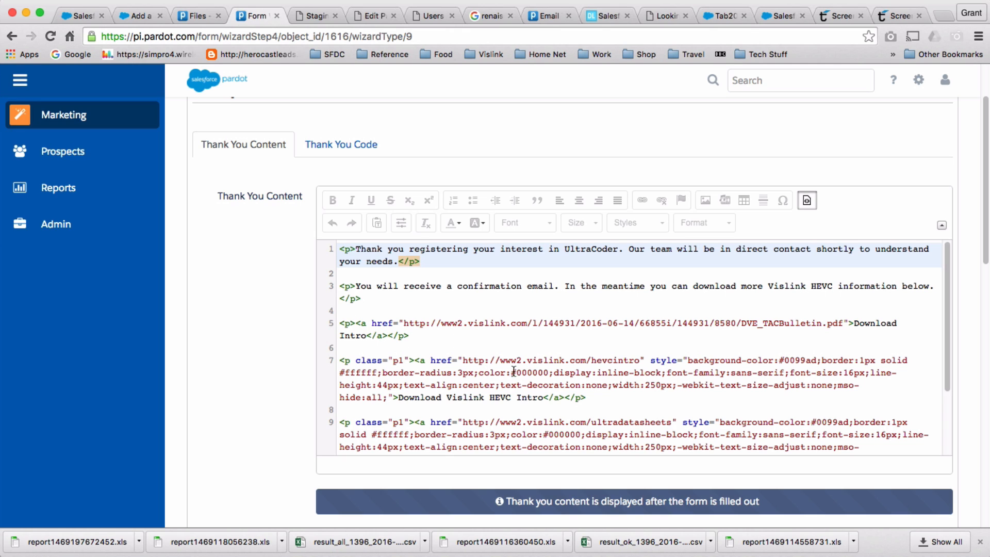
Inspect the Download Intro link line and the background colour values on lines 7 and 11.
click(331, 325)
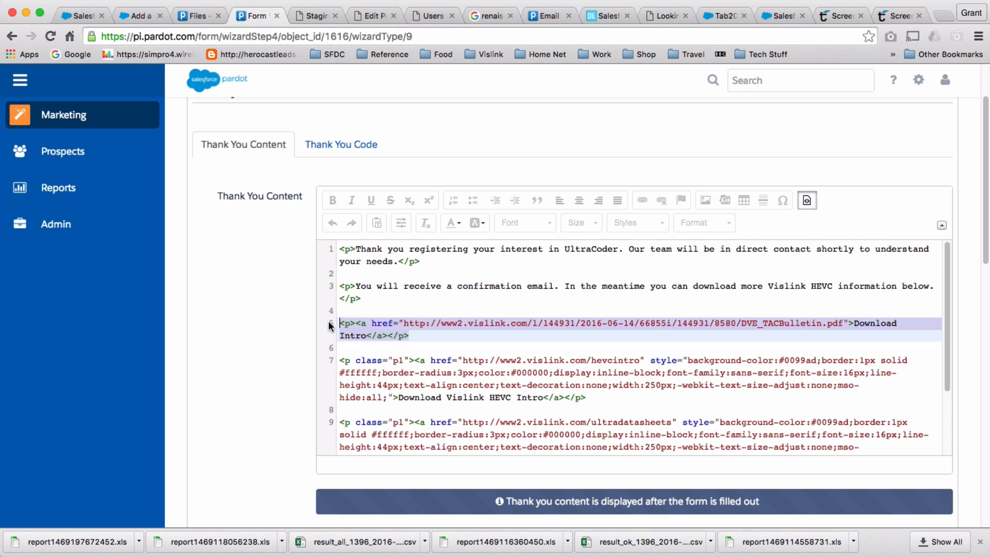
drag(329, 322, 330, 319)
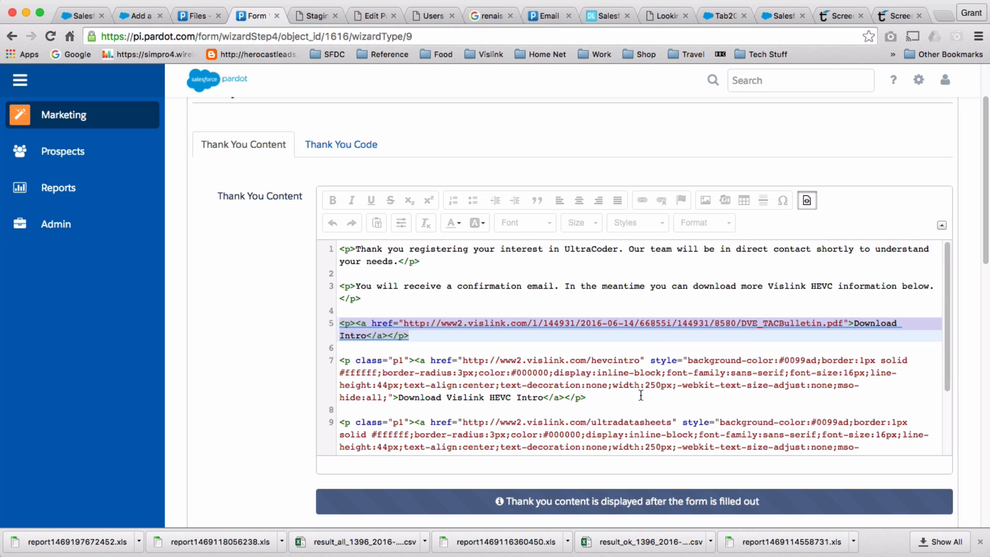
scroll(641, 395, down, 3)
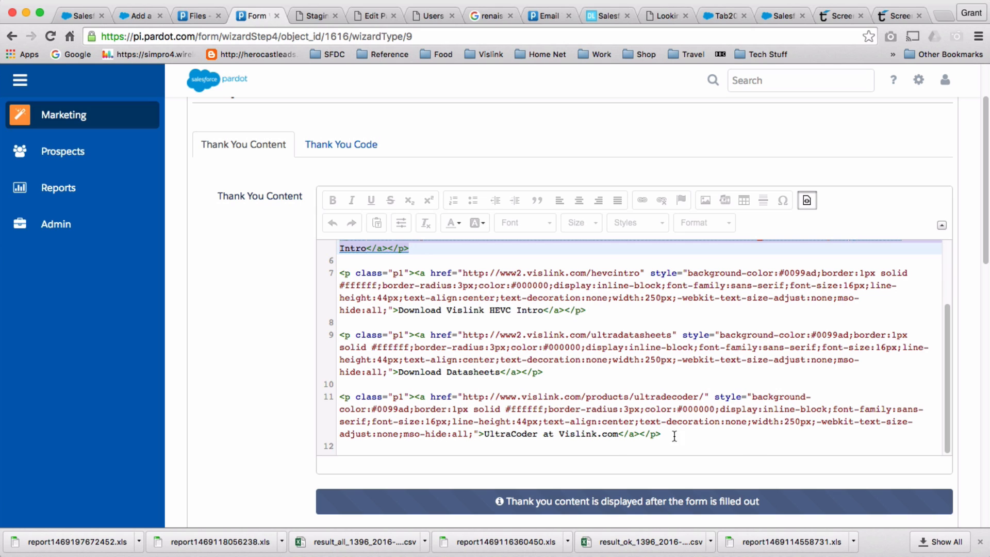
drag(375, 409, 410, 408)
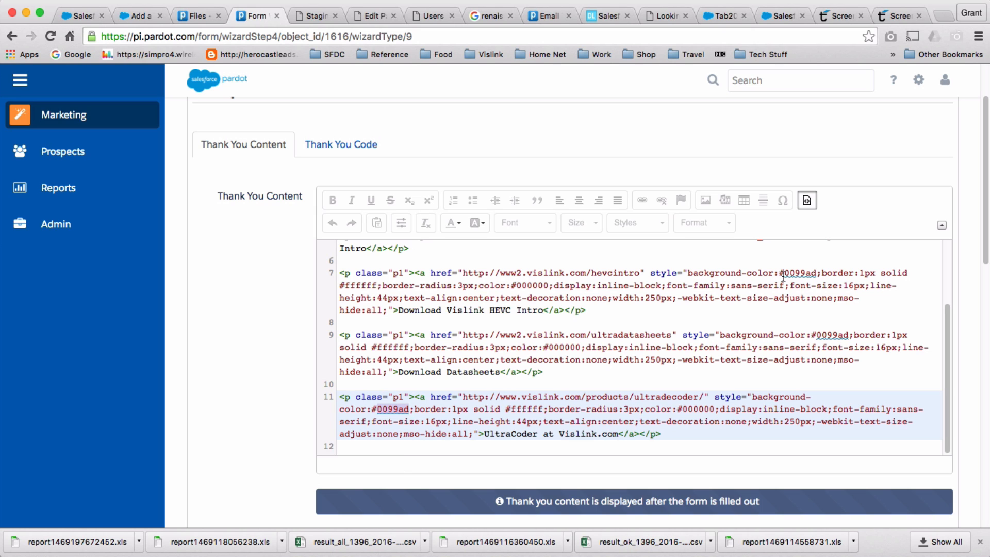
drag(784, 273, 812, 270)
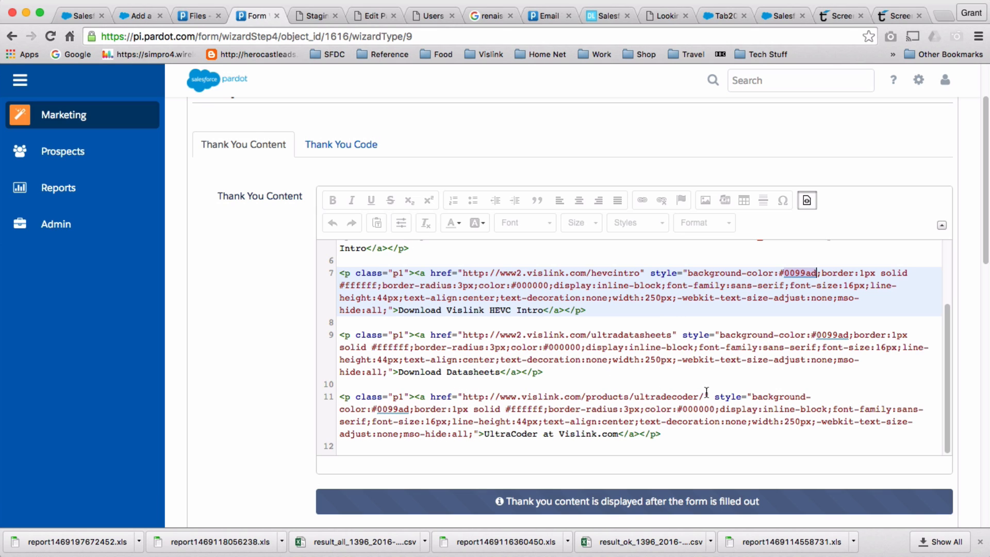
scroll(704, 390, up, 2)
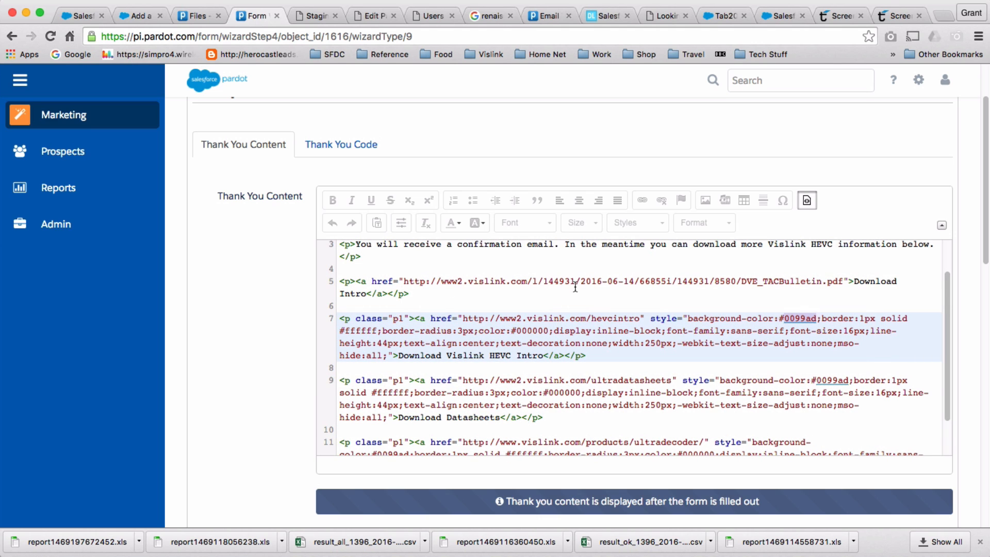
Replace the /hevcintro link on line 7 with the DVE_TACBulletin.pdf URL from line 5.
drag(407, 278, 843, 280)
key(super+c)
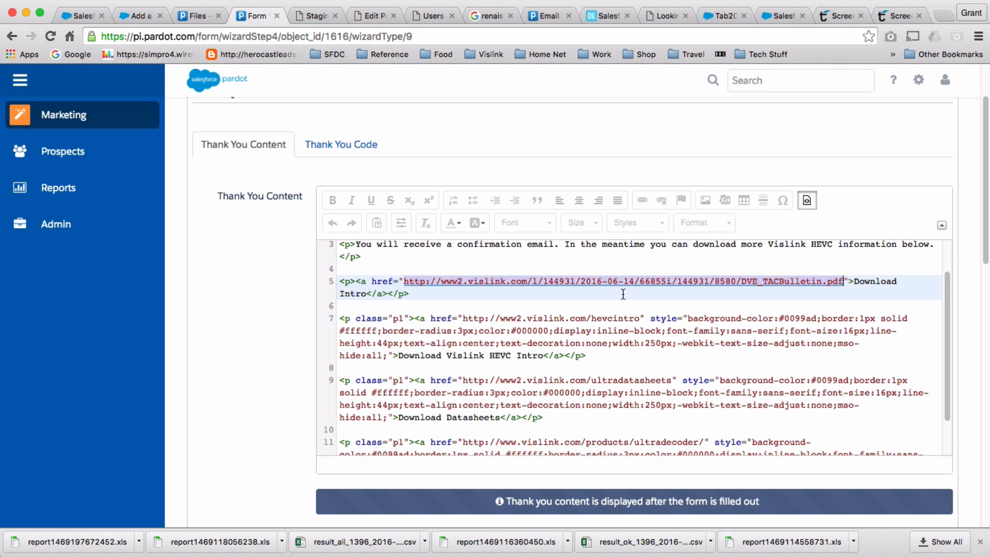
drag(465, 316, 642, 316)
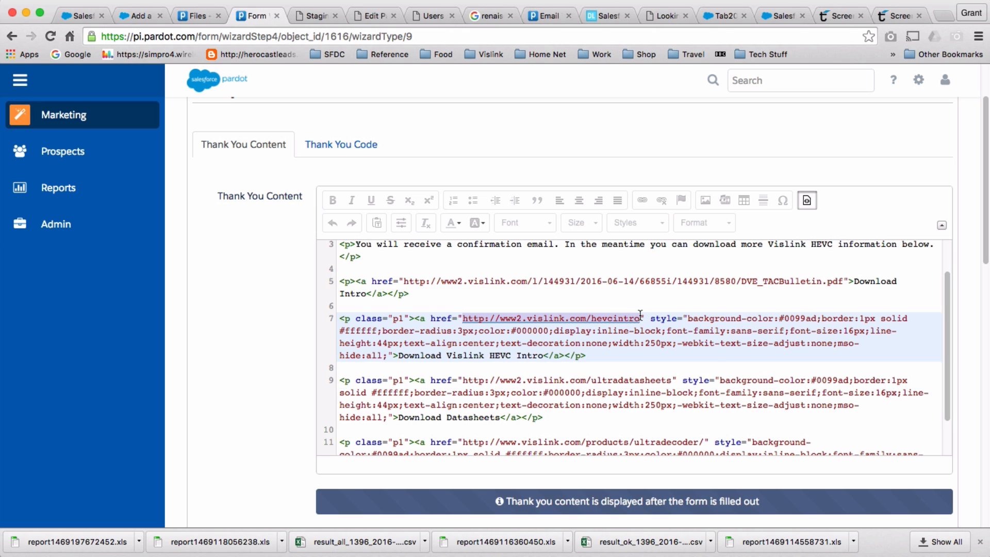
key(super+v)
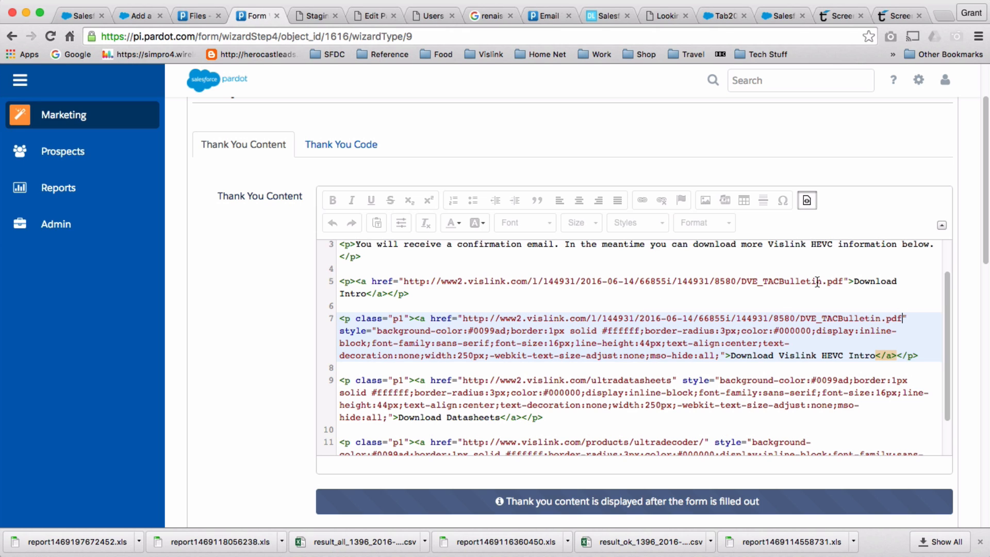
scroll(818, 282, down, 5)
scroll(766, 348, down, 5)
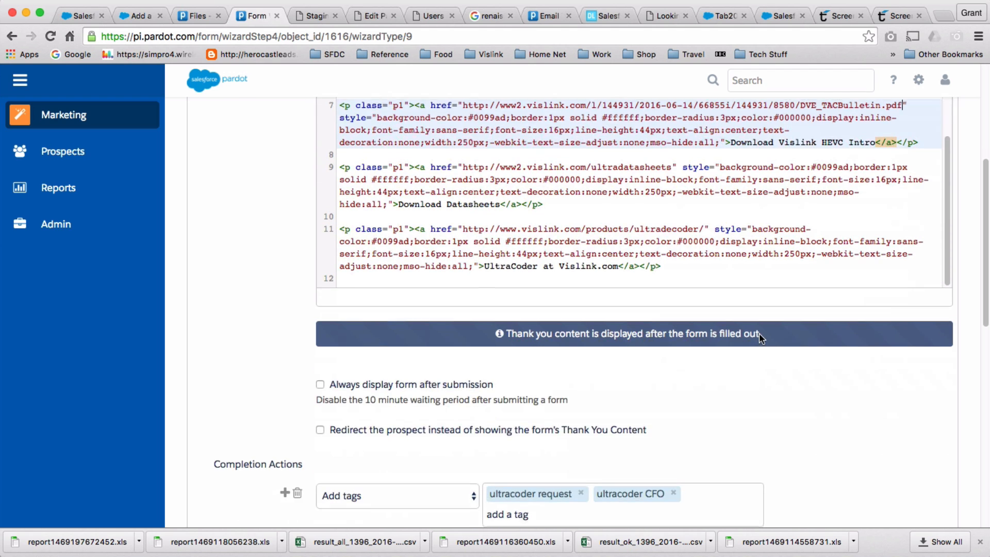
scroll(884, 290, up, 3)
scroll(884, 290, up, 5)
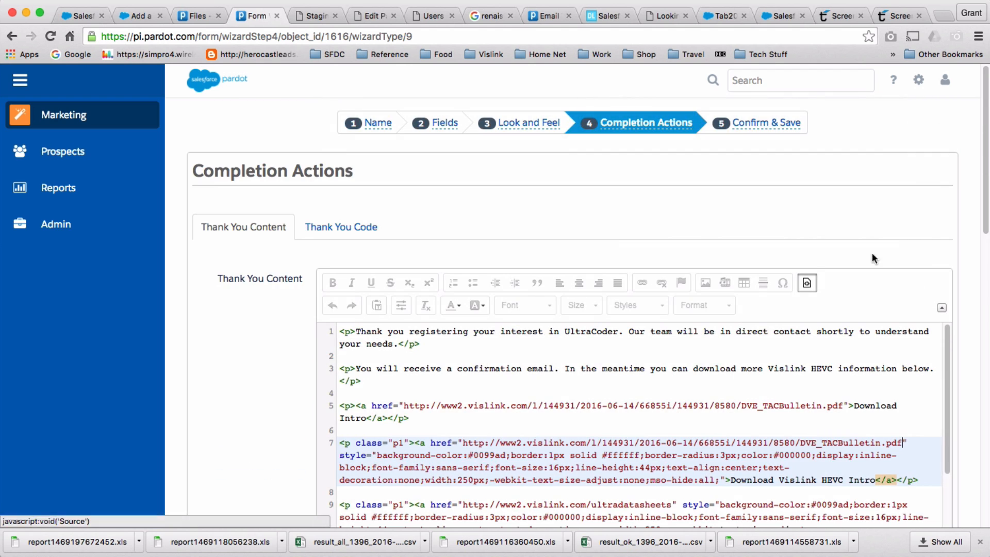
Return the thank-you content from HTML source to formatted view.
click(807, 284)
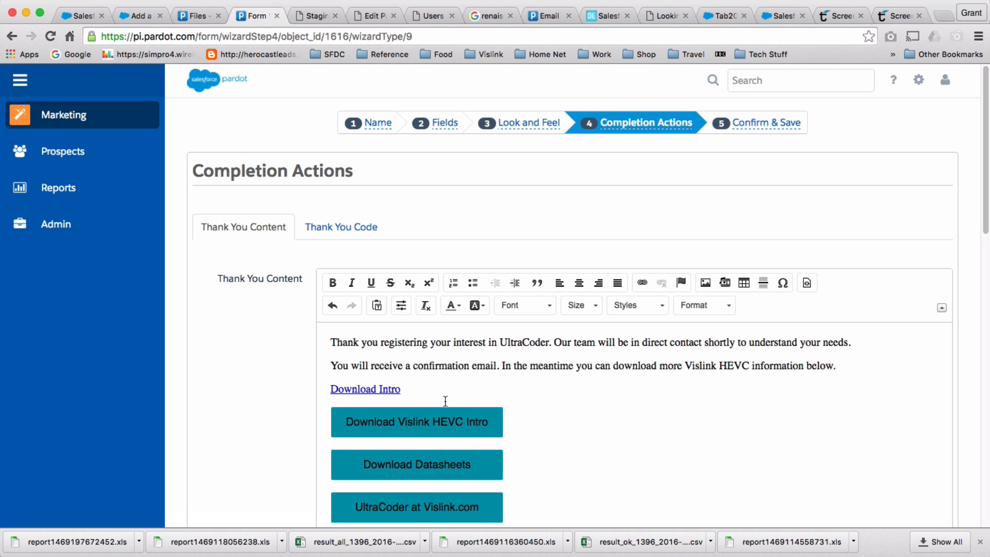
scroll(393, 401, down, 2)
scroll(353, 263, up, 2)
scroll(634, 304, down, 3)
scroll(629, 285, down, 8)
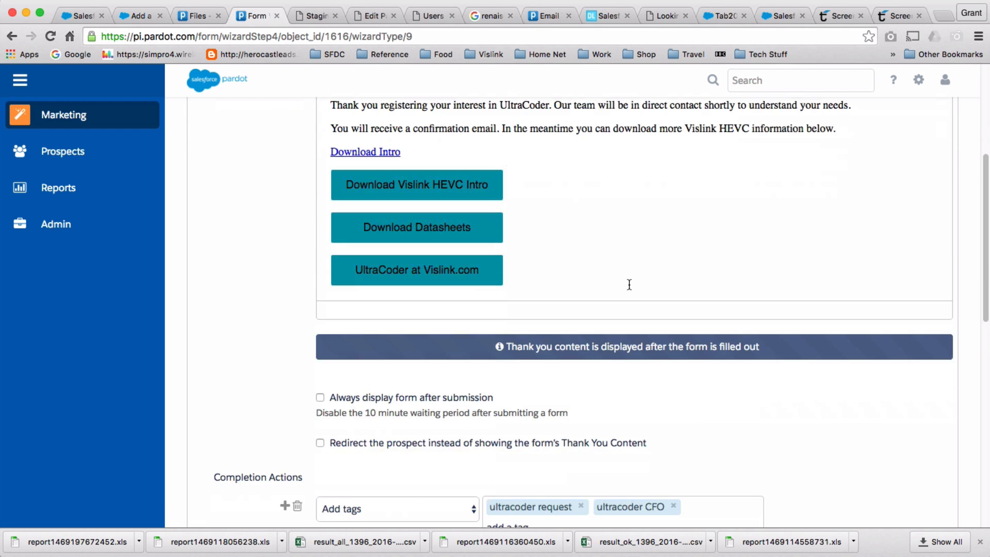
scroll(897, 231, up, 1)
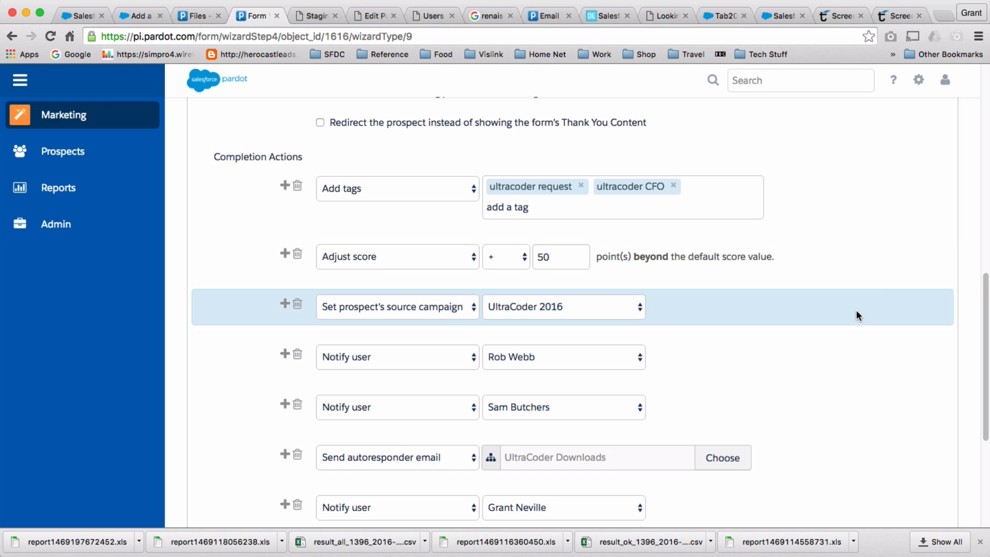
Review the existing completion actions: UltraCoder 2016 campaign, UltraCoder Downloads autoresponder, CFO list, notifications.
scroll(856, 309, down, 1)
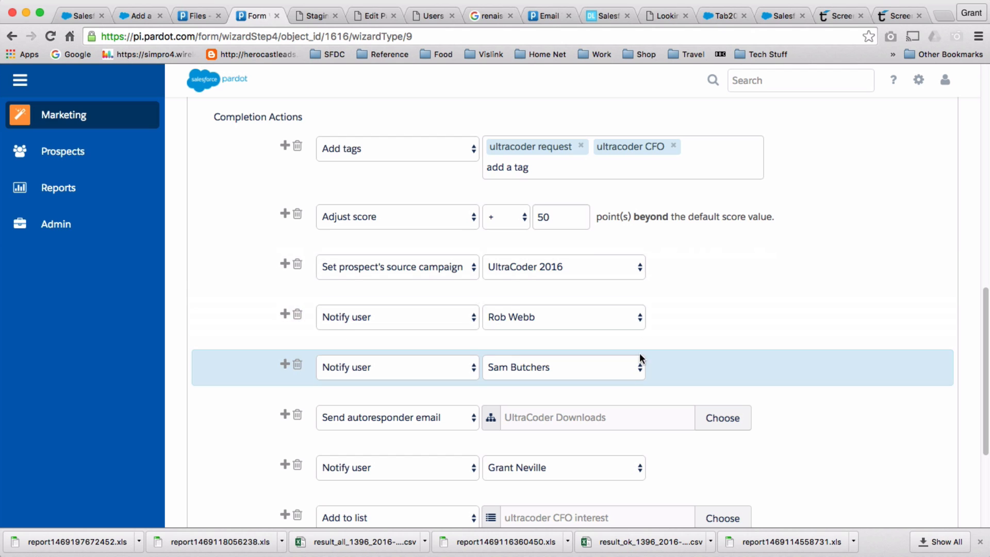
scroll(755, 309, down, 1)
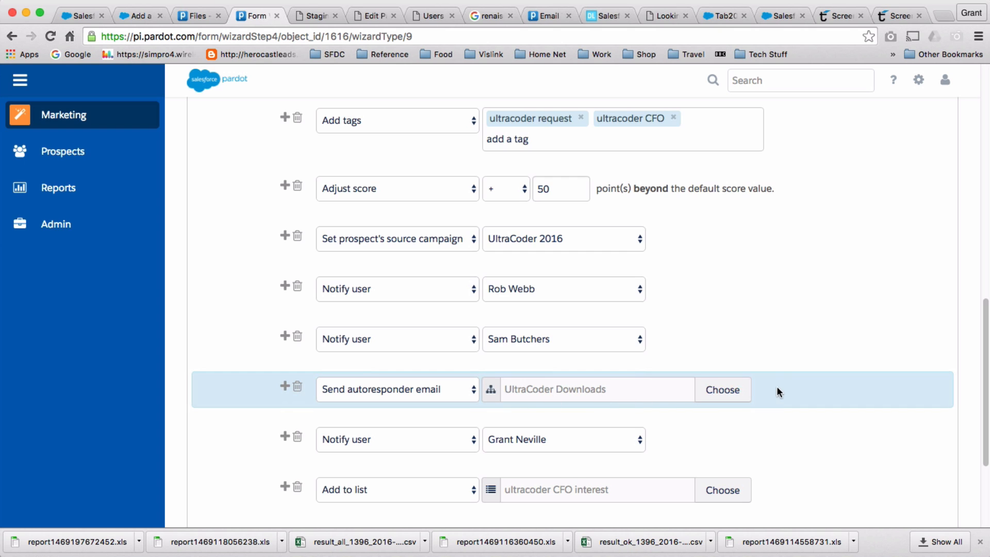
scroll(789, 408, down, 2)
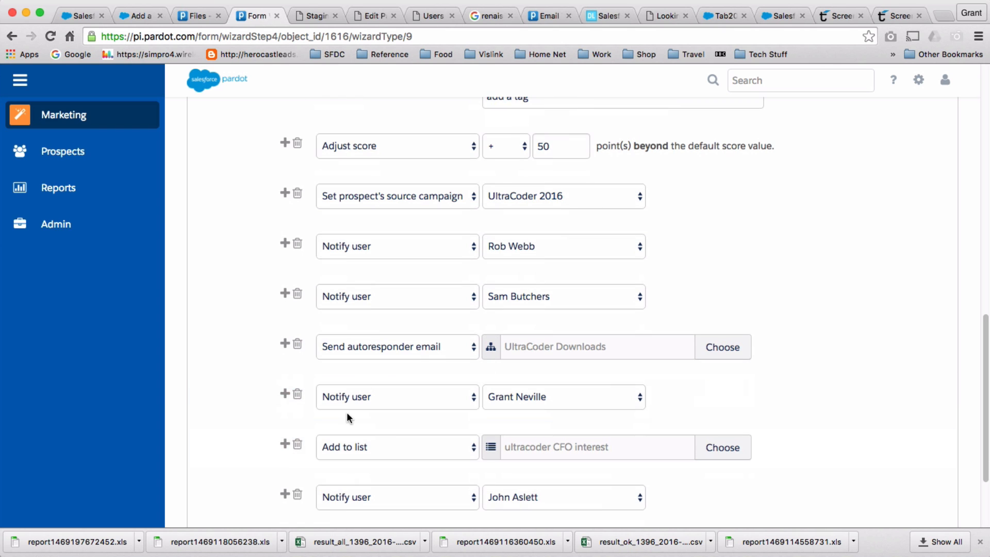
scroll(455, 386, down, 1)
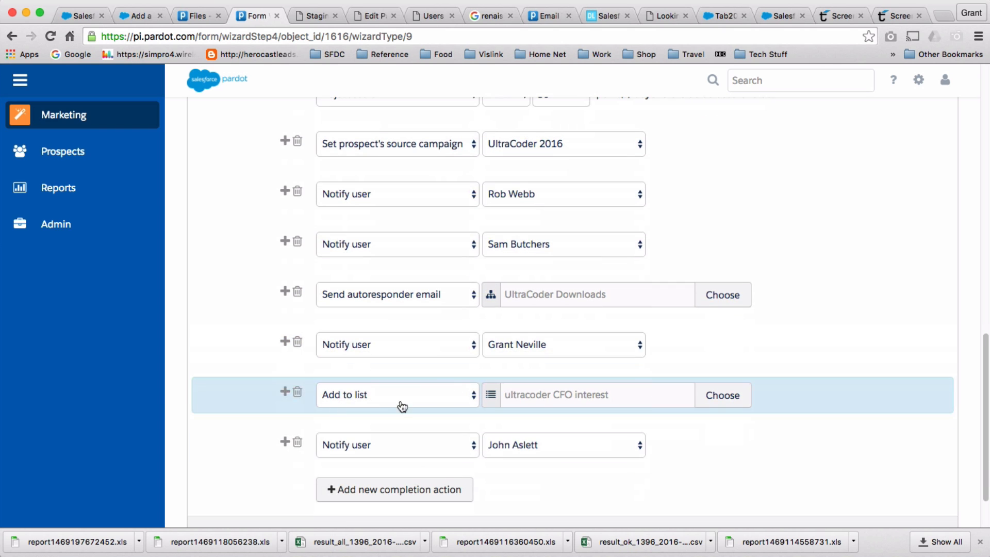
scroll(695, 432, down, 1)
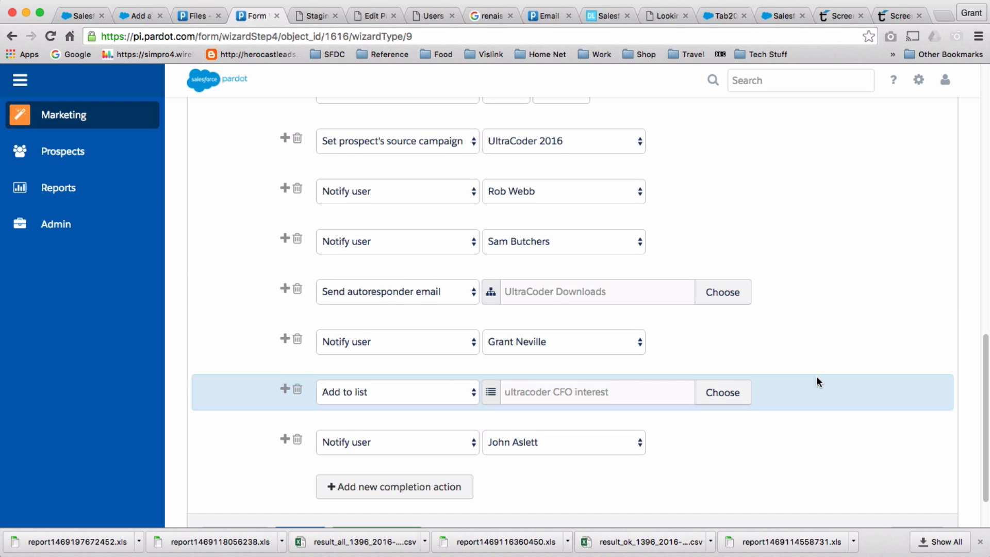
scroll(818, 376, down, 2)
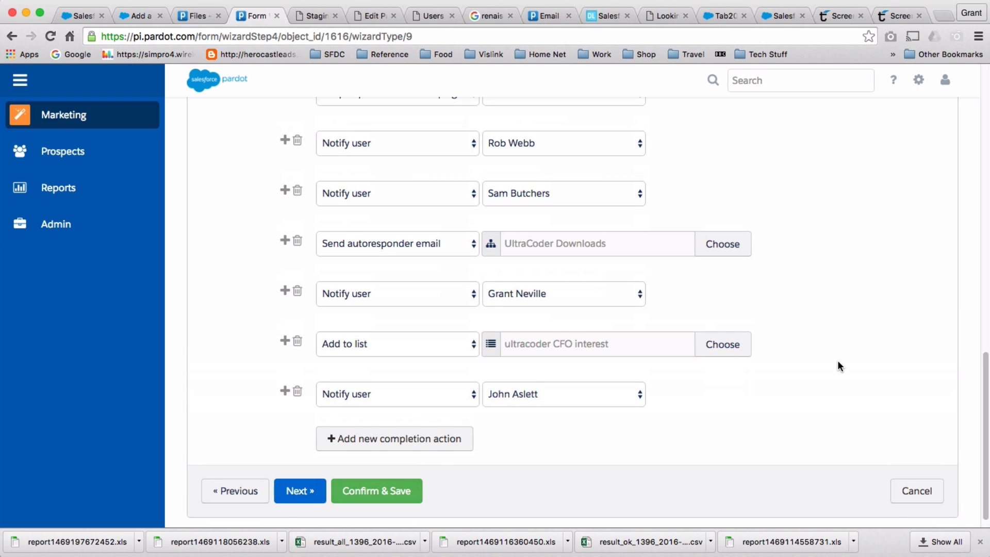
scroll(838, 360, up, 3)
scroll(837, 360, down, 2)
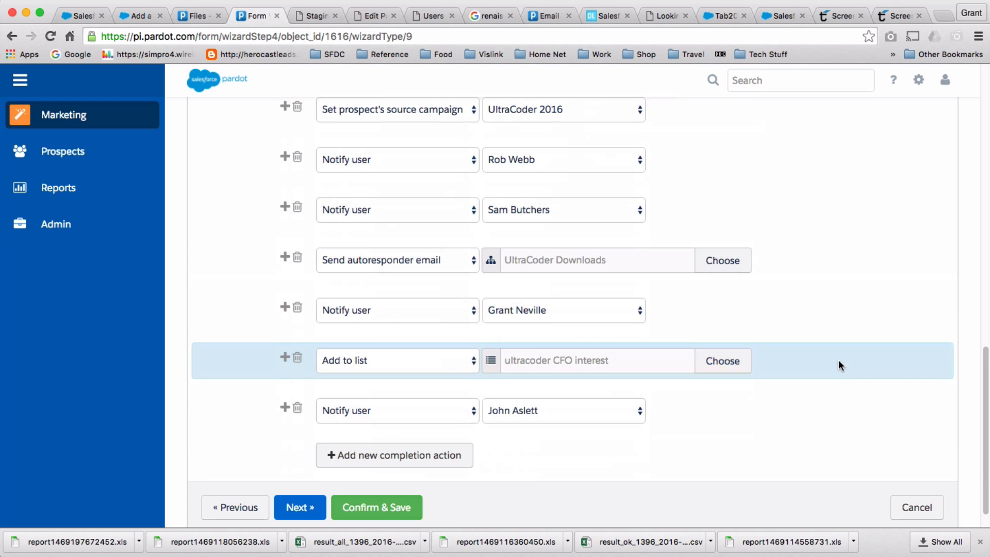
Add a completion action that creates a Salesforce task and choose its assignee.
click(374, 458)
scroll(686, 441, down, 1)
scroll(691, 435, down, 2)
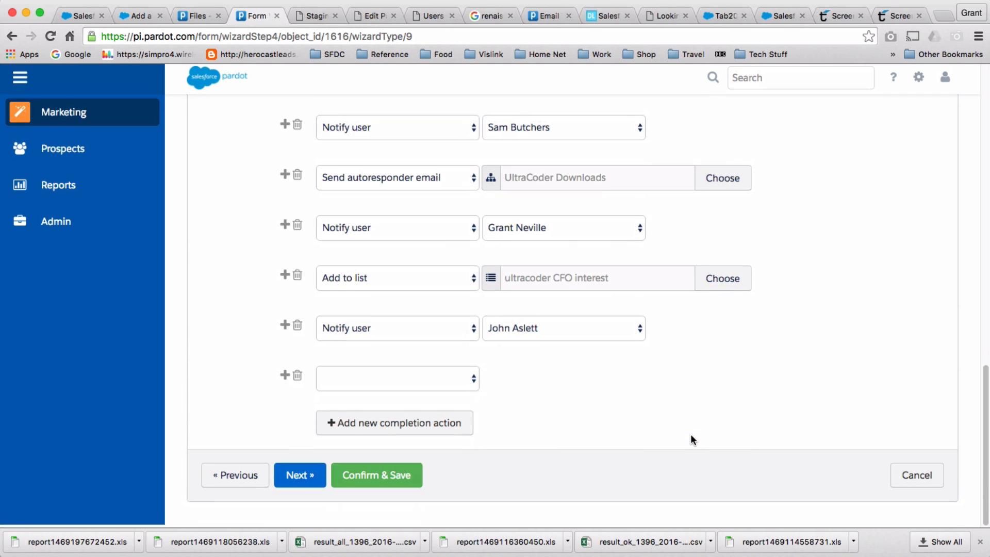
click(479, 387)
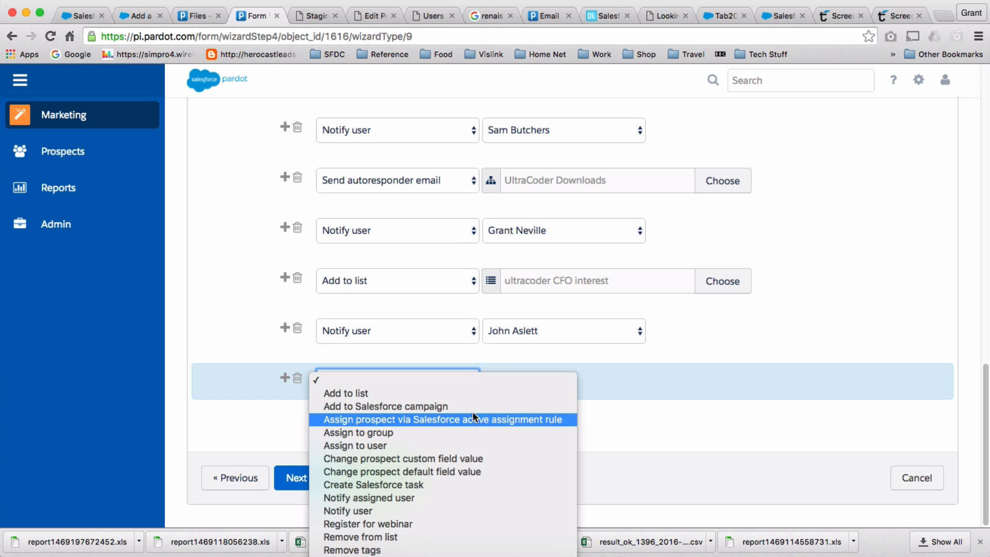
click(490, 484)
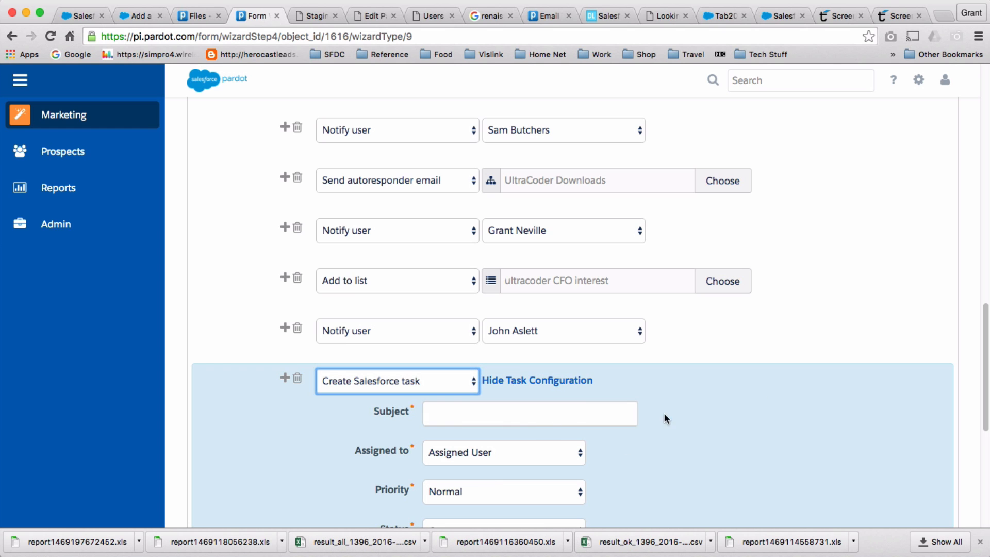
scroll(552, 428, down, 3)
click(580, 369)
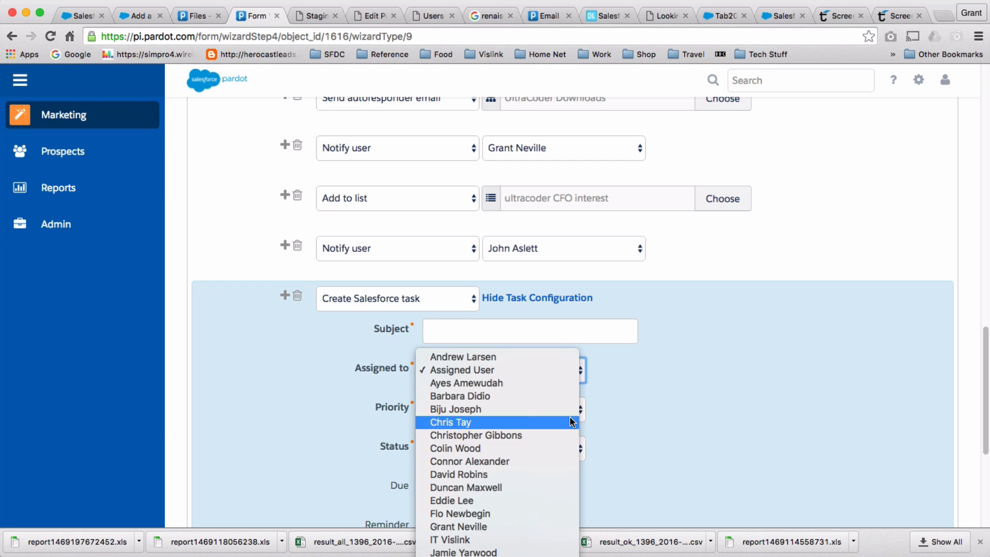
click(564, 460)
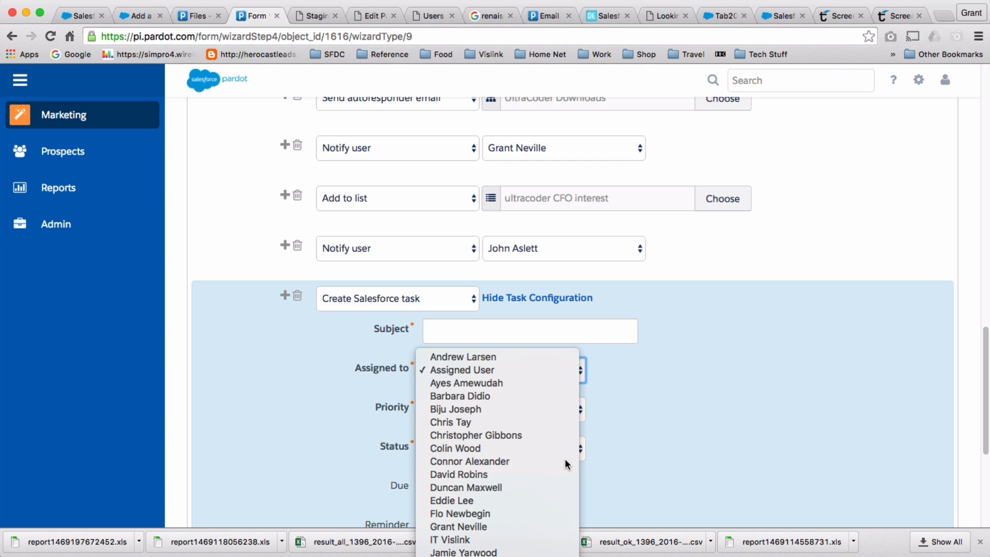
click(566, 380)
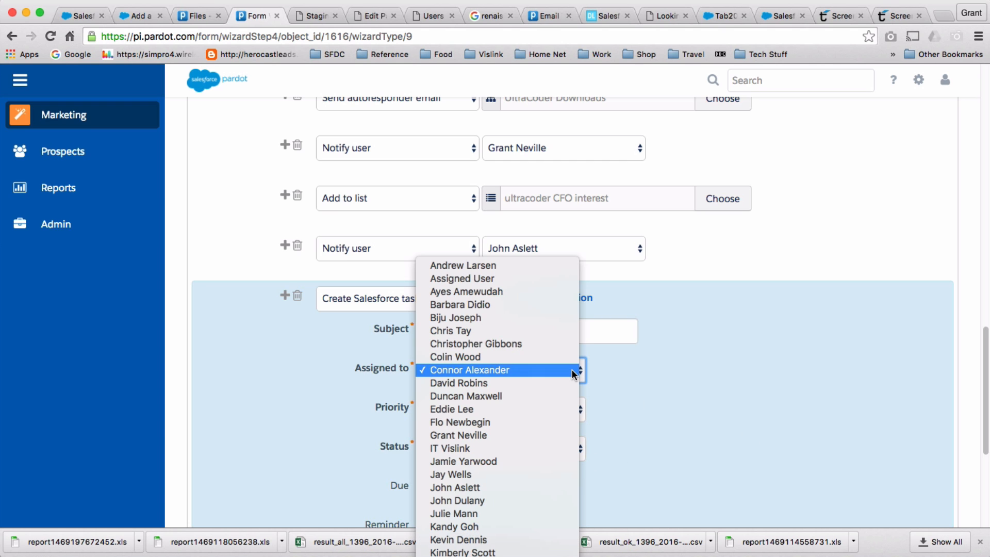
click(559, 435)
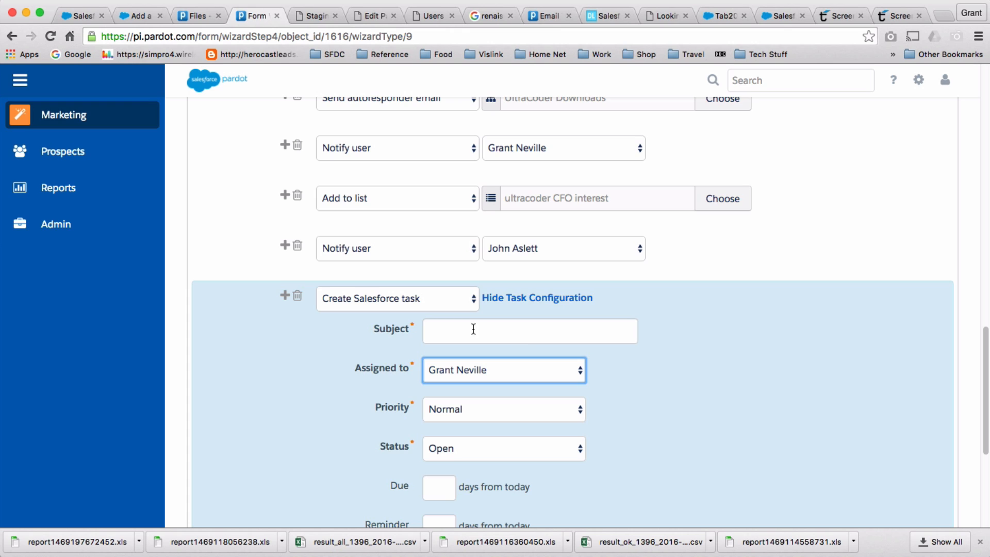
Give the task subject 'New task please follow up', High priority, due and reminder 0 days.
click(466, 330)
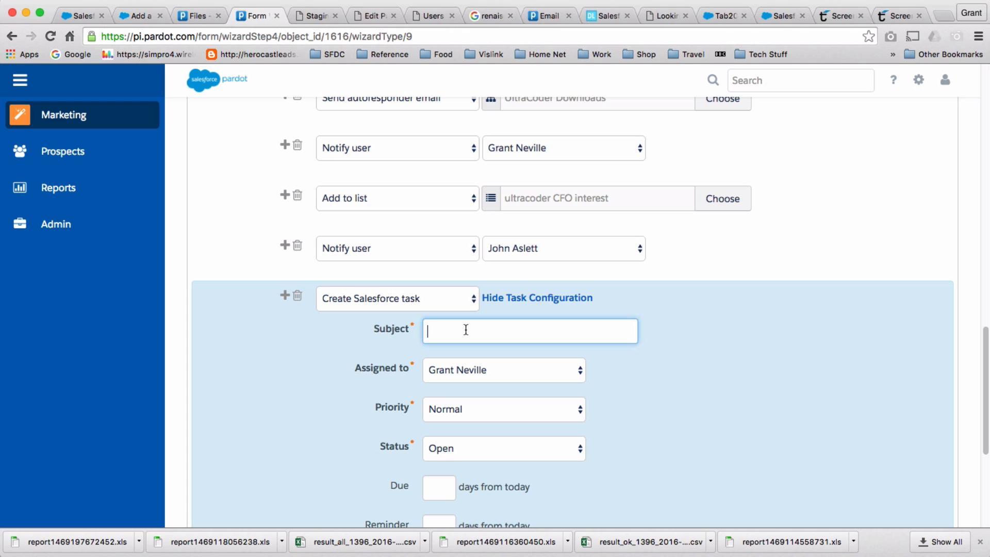
text(New task please follow up)
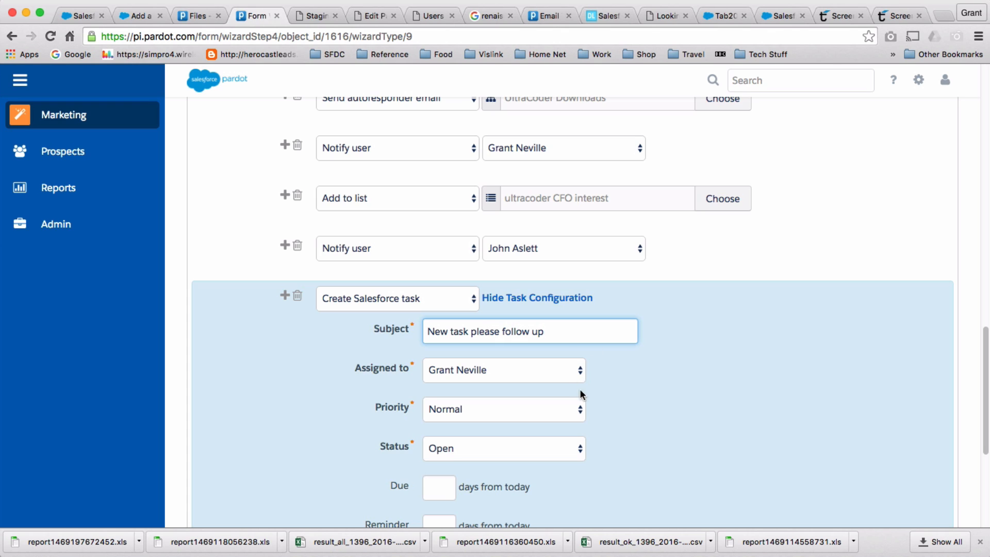
click(581, 407)
click(574, 422)
scroll(692, 427, down, 5)
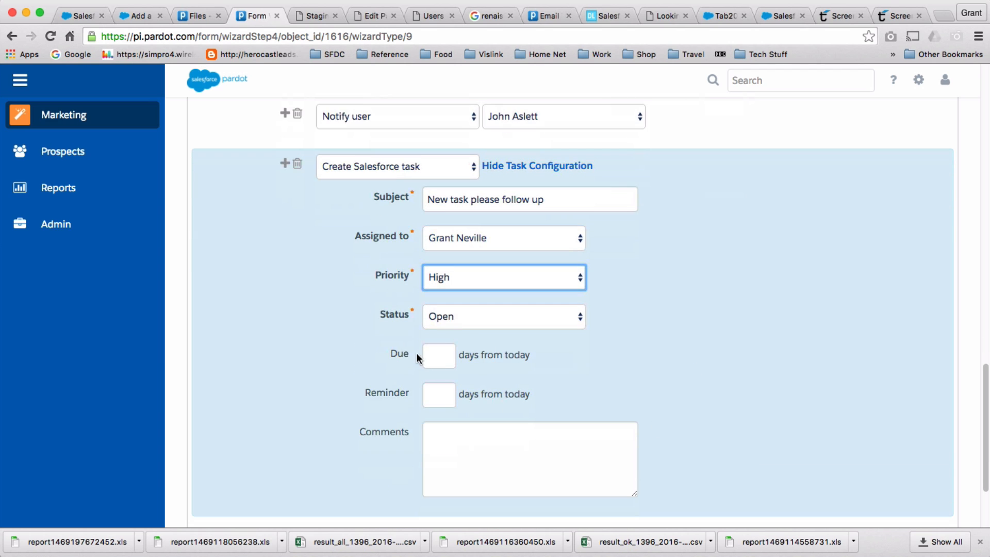
click(435, 352)
text(0)
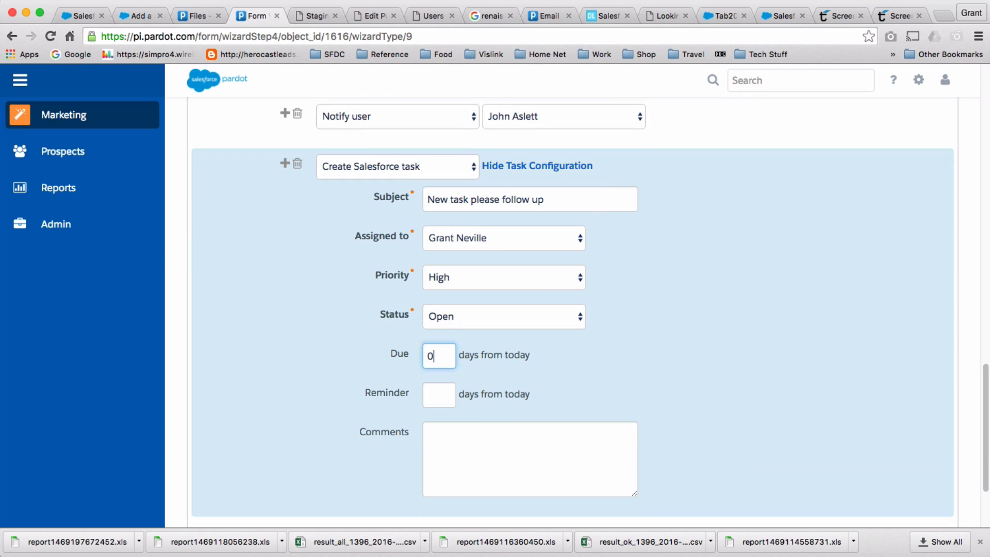
click(447, 394)
text(0)
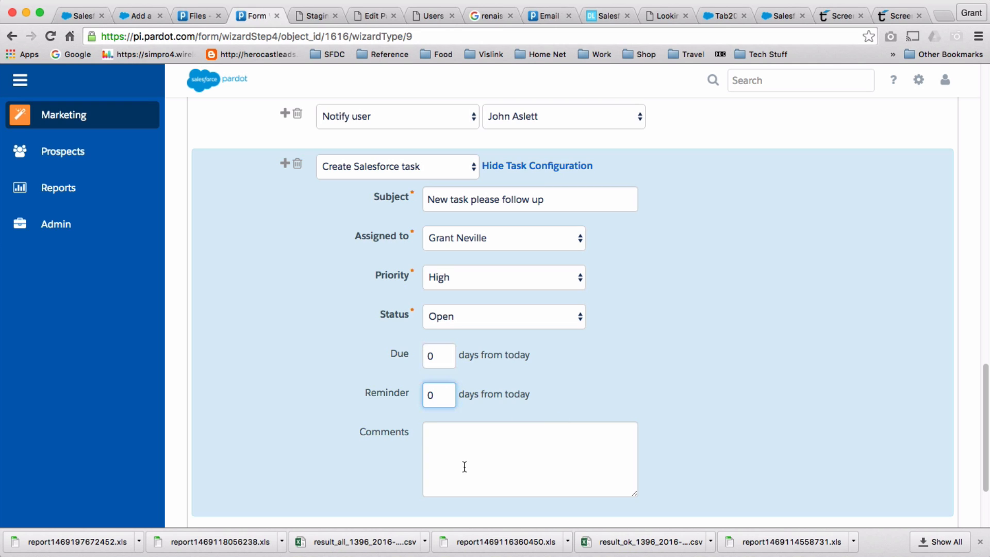
Add the task comment 'Get on with it!'.
click(470, 443)
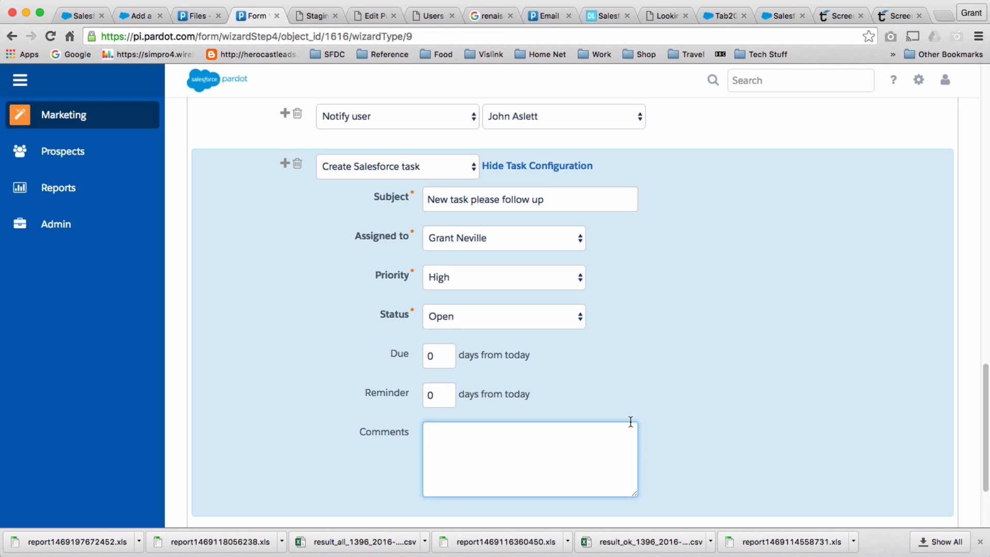
text(Get on with it!)
scroll(787, 377, down, 2)
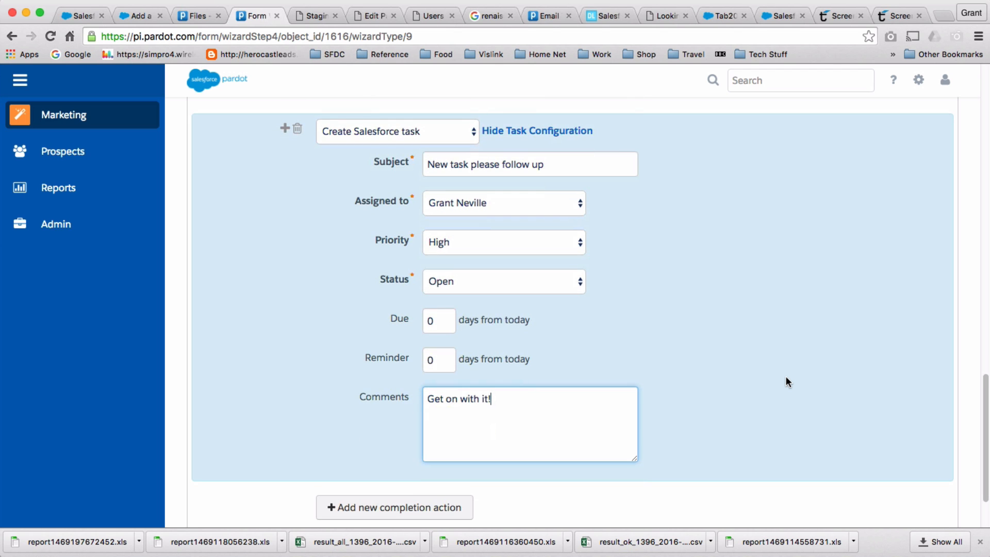
scroll(786, 377, up, 2)
scroll(786, 382, down, 3)
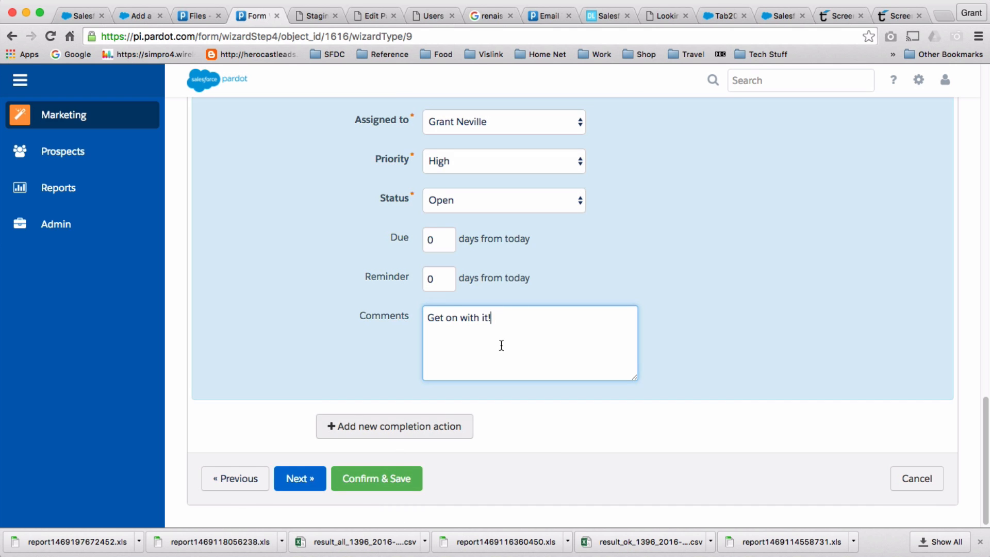
scroll(509, 368, up, 15)
scroll(509, 369, down, 12)
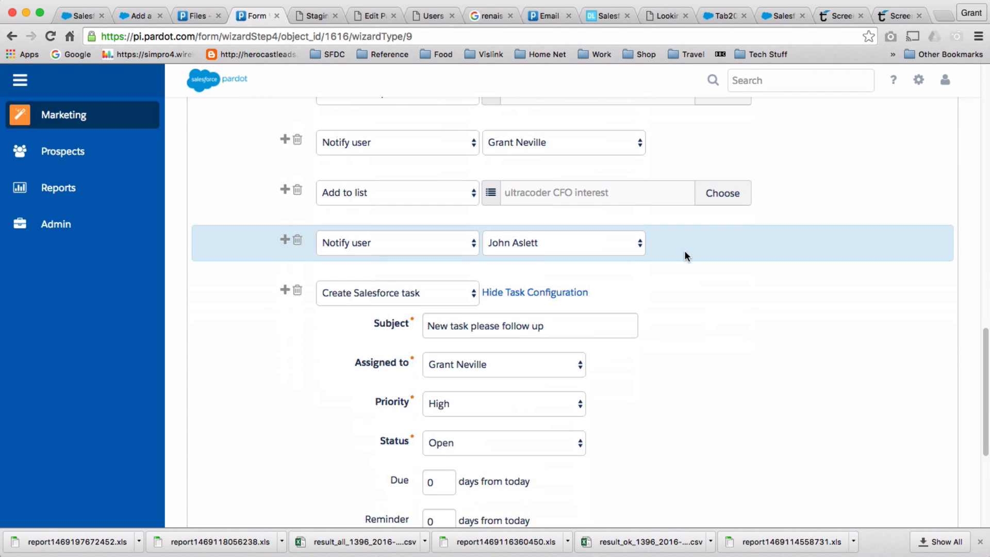
scroll(700, 278, down, 5)
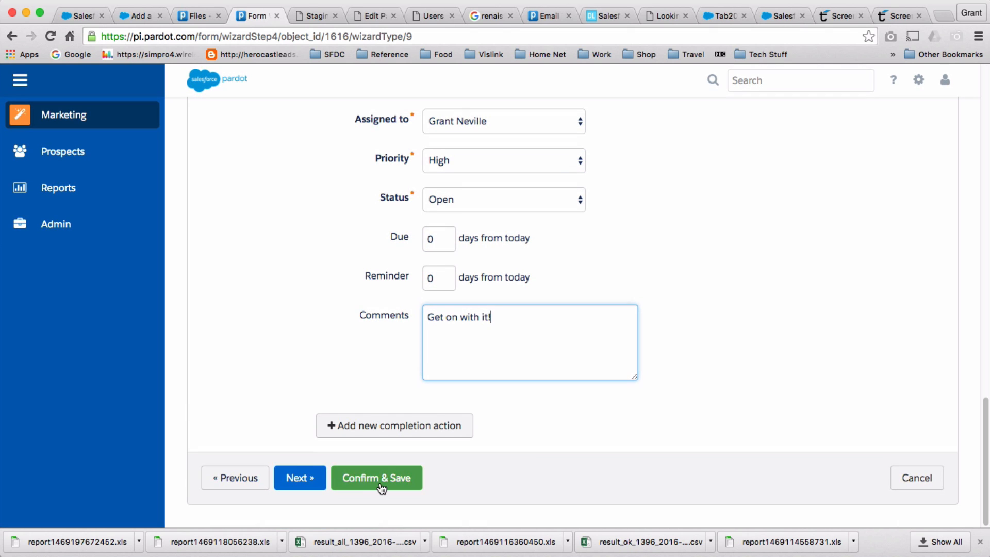
Confirm and save the changes to Example Form.
click(311, 481)
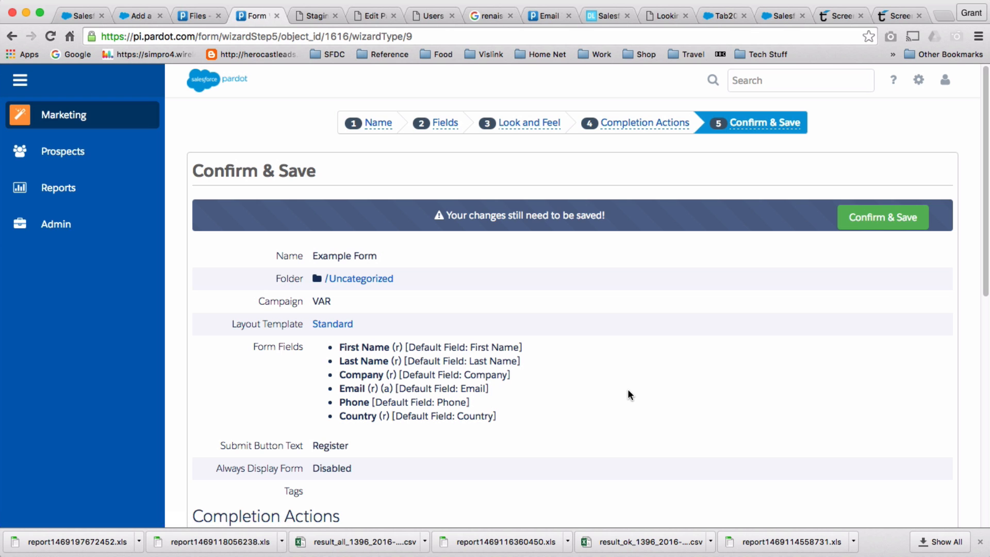
scroll(628, 390, down, 7)
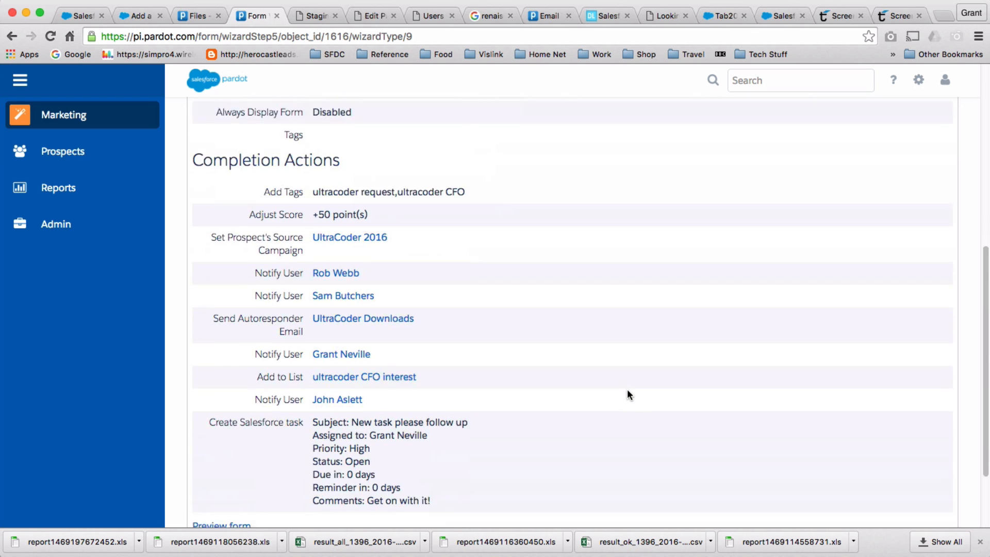
scroll(628, 390, down, 2)
scroll(627, 389, up, 15)
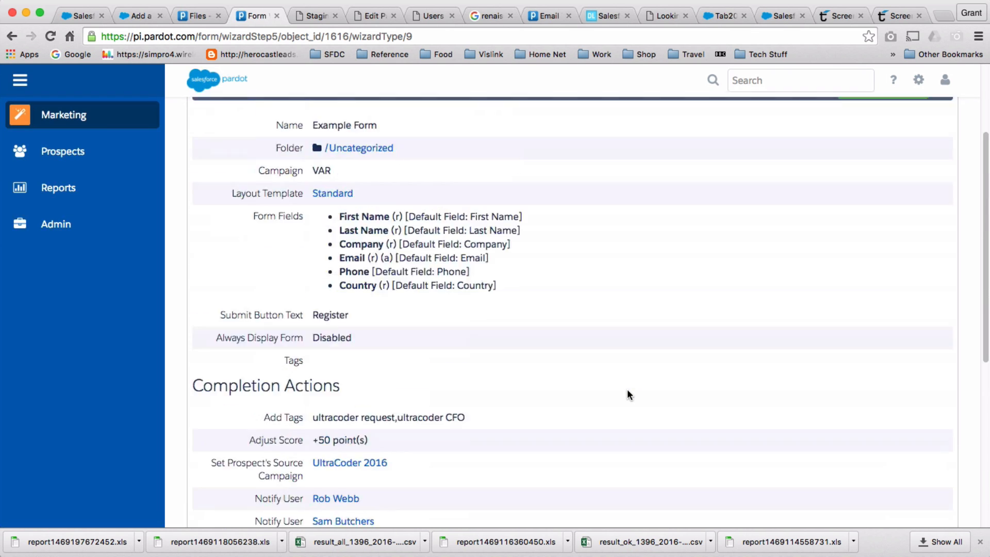
click(912, 220)
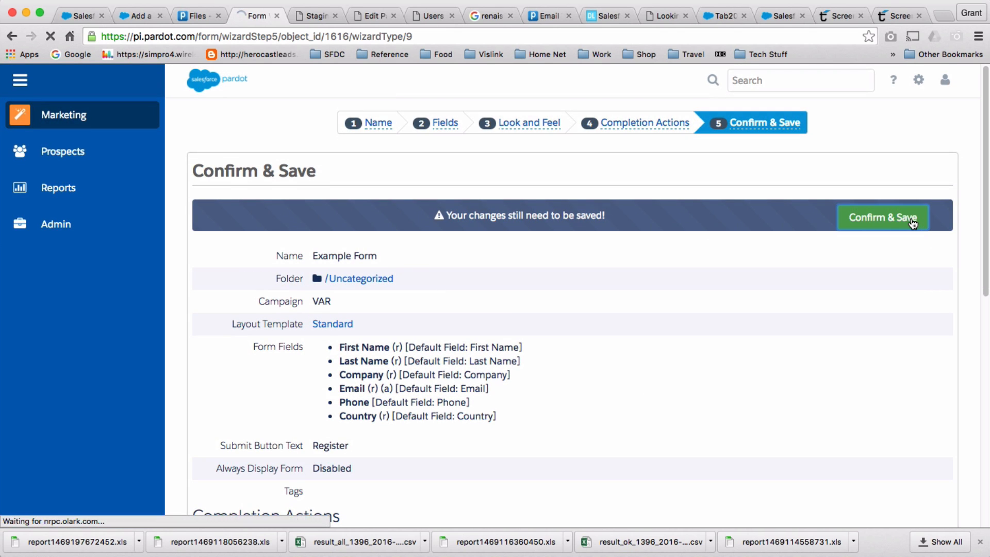
Open the form's public Link URL in a new browser window.
scroll(764, 283, down, 1)
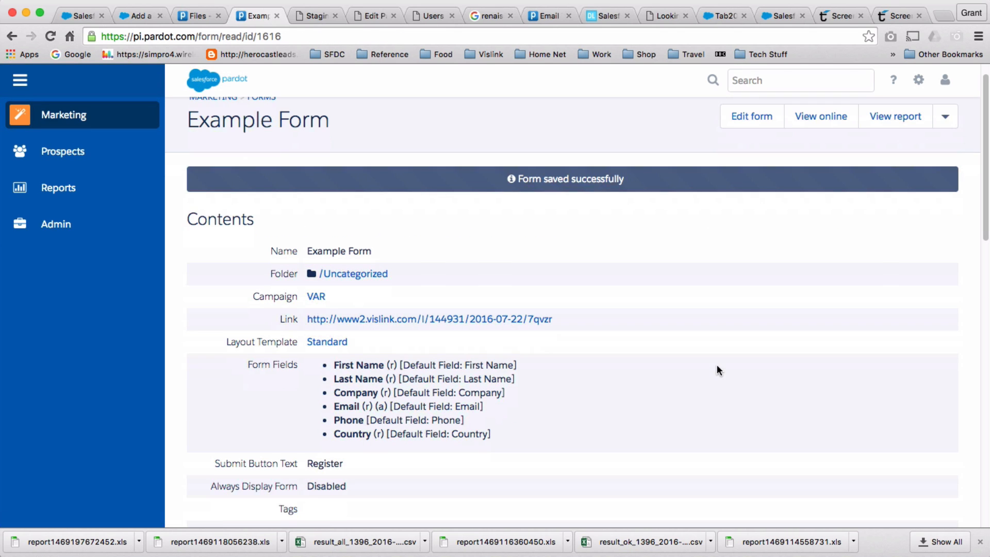
right_click(390, 318)
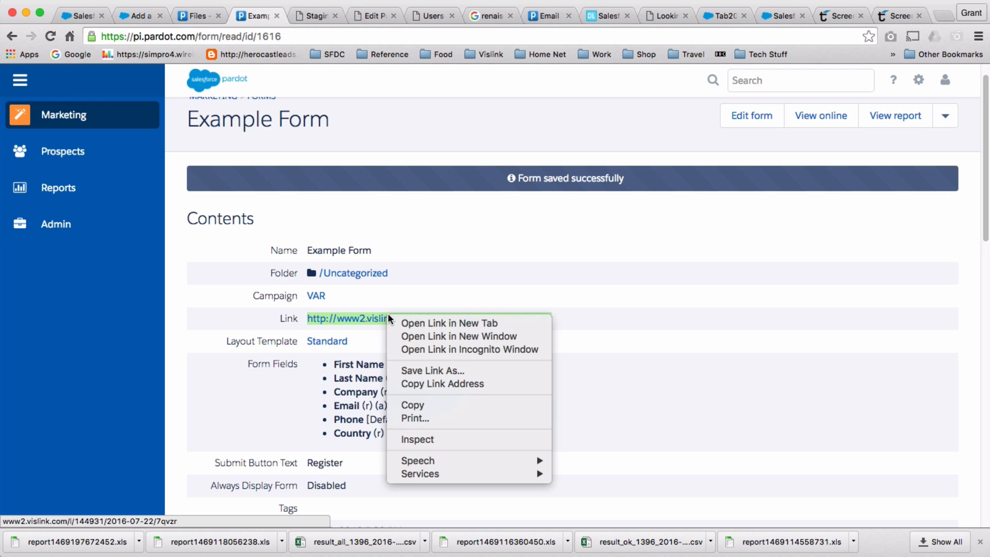
click(418, 333)
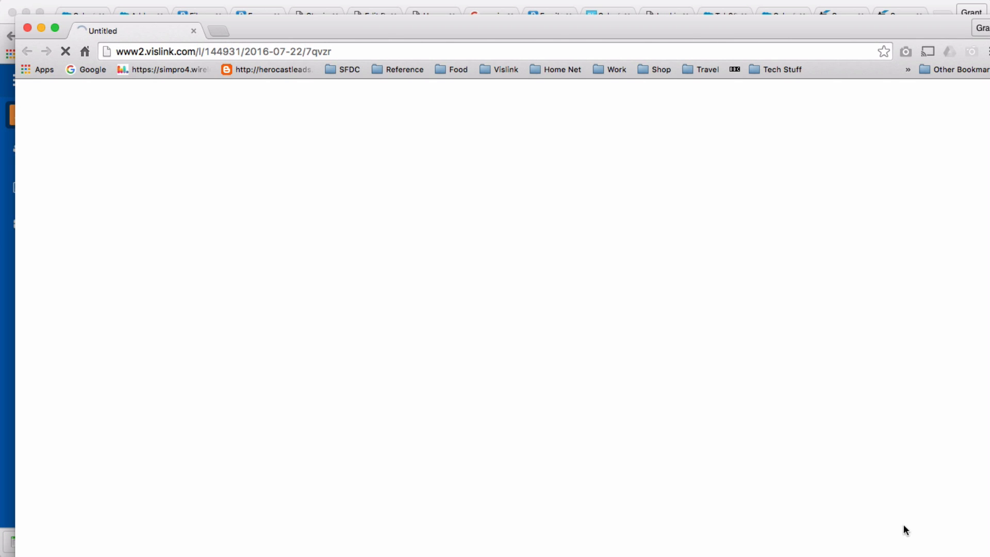
Register with the pre-filled email, then download the Vislink HEVC Intro PDF from the thank-you page.
drag(988, 555, 831, 446)
click(111, 109)
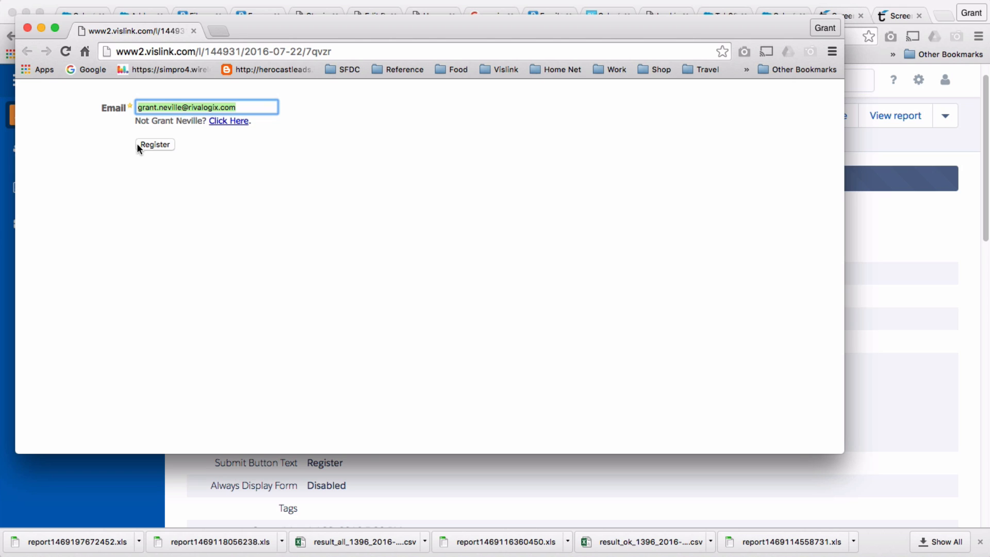
click(163, 146)
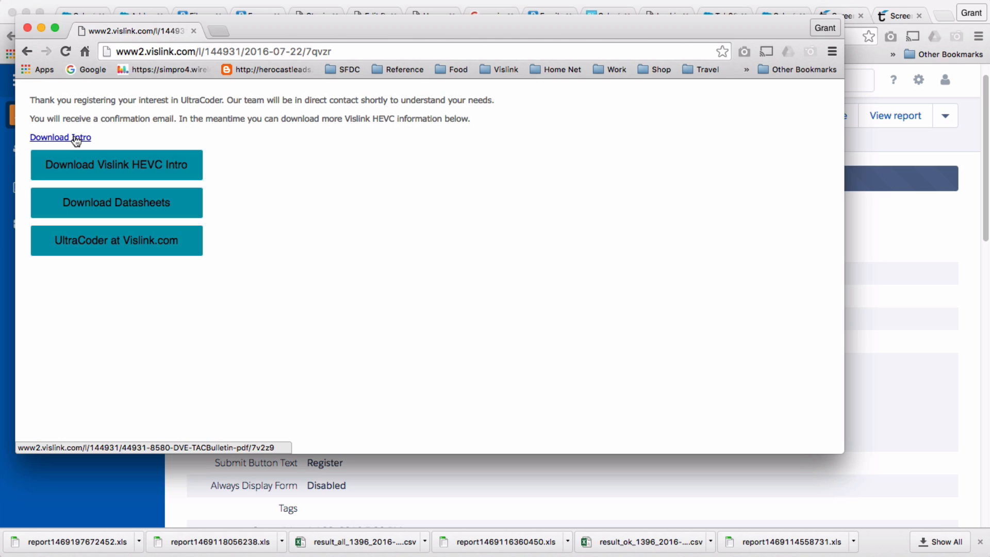
click(135, 169)
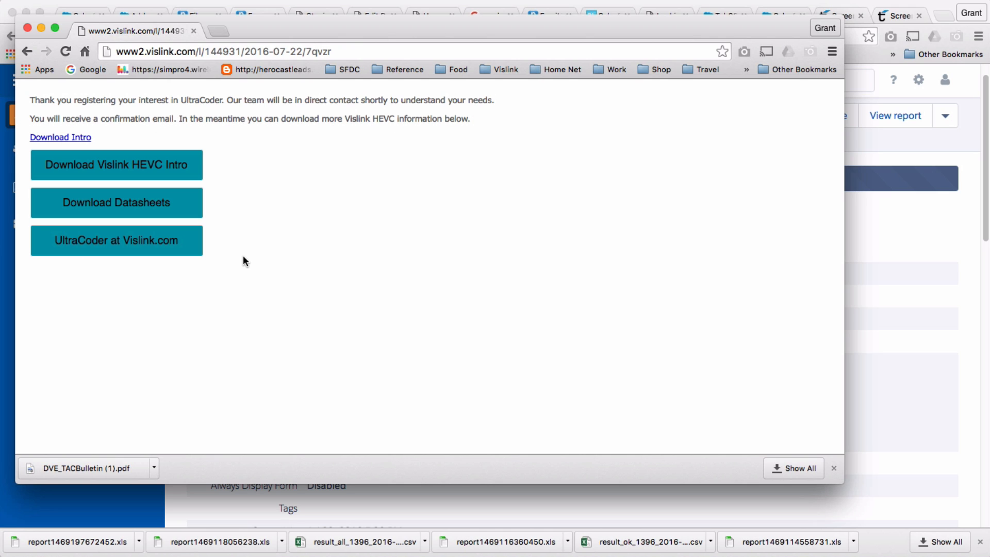
Close the test window and open the UltraCoder CFO More Information landing page and its actions menu.
click(30, 29)
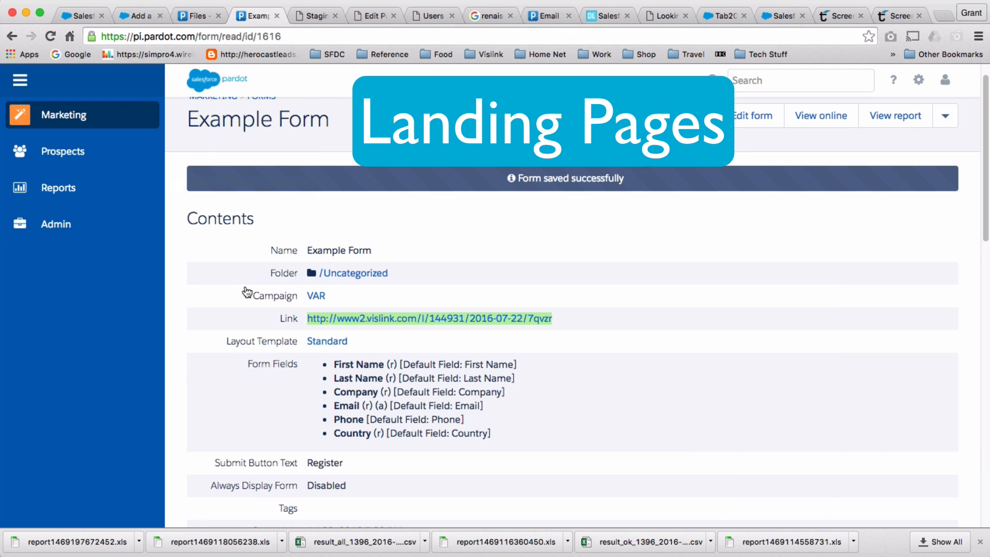
mouse_move(49, 109)
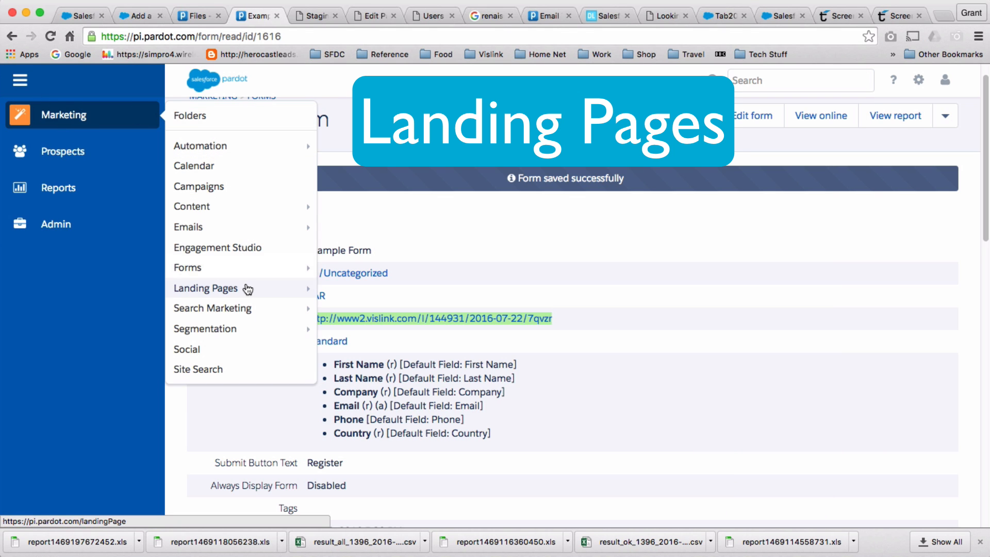
mouse_move(248, 290)
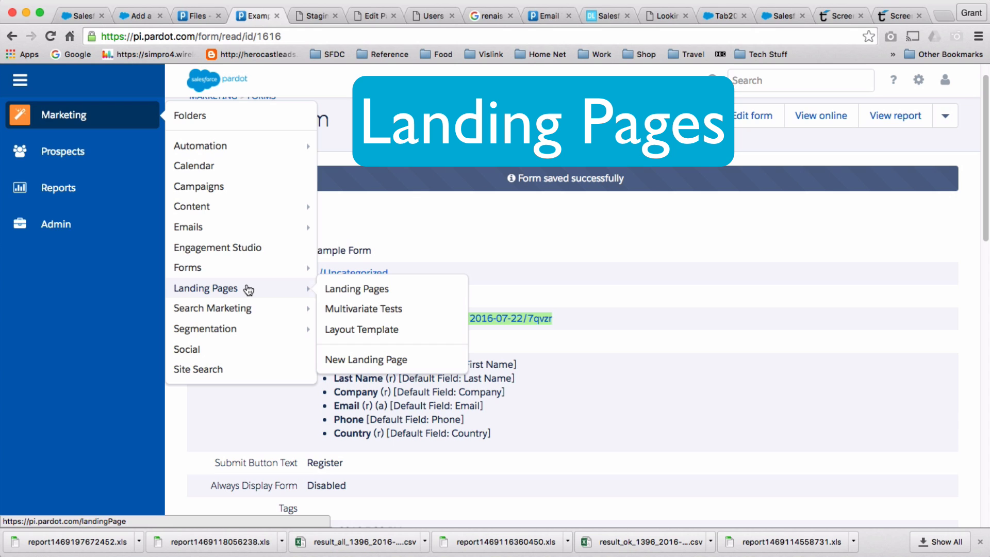
click(387, 286)
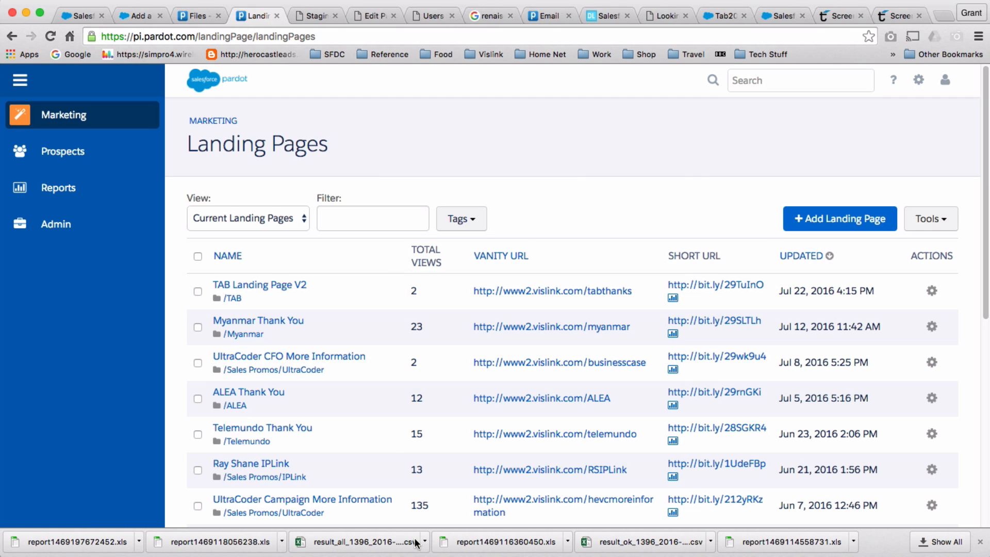
click(290, 357)
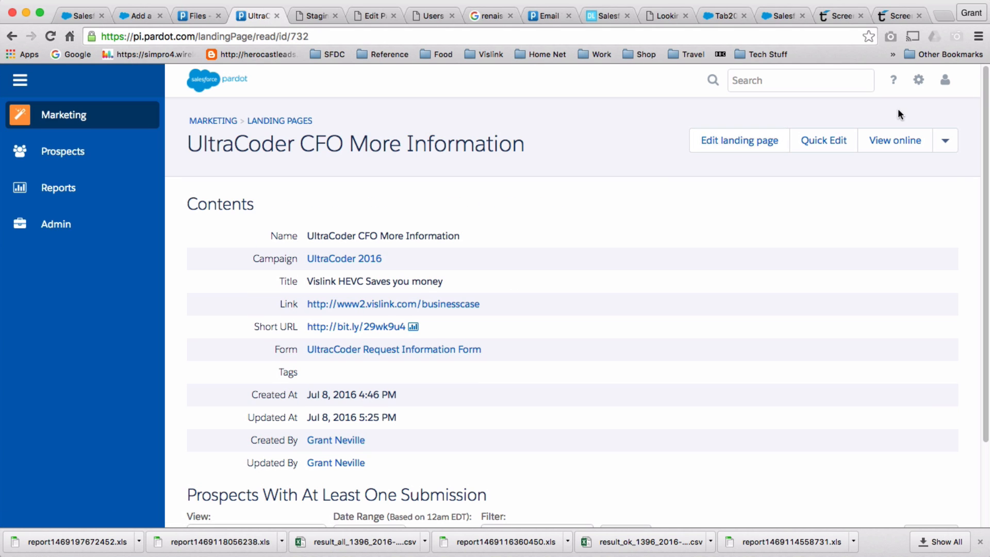
click(944, 146)
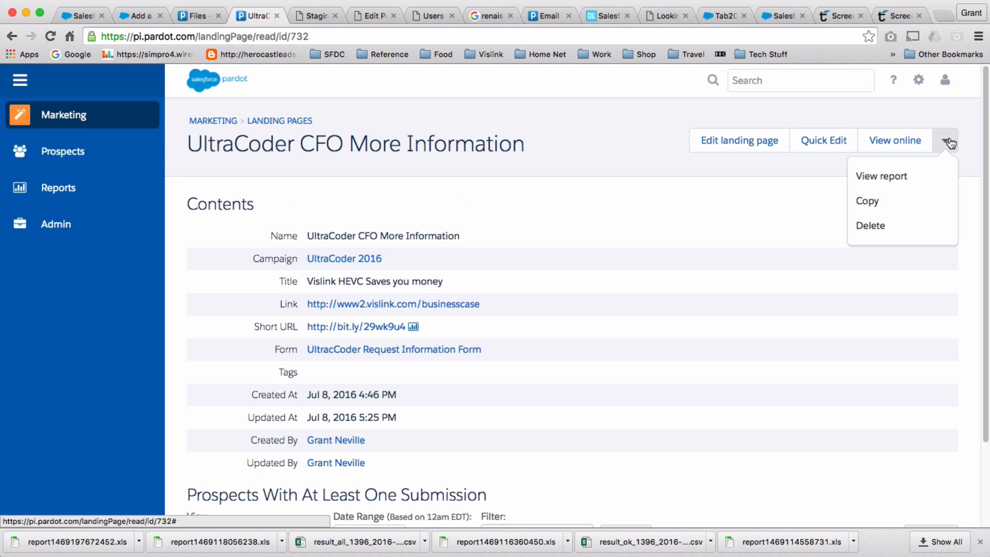
Copy the landing page, naming the copy 'Example Landing' in the Uncategorized folder.
click(893, 202)
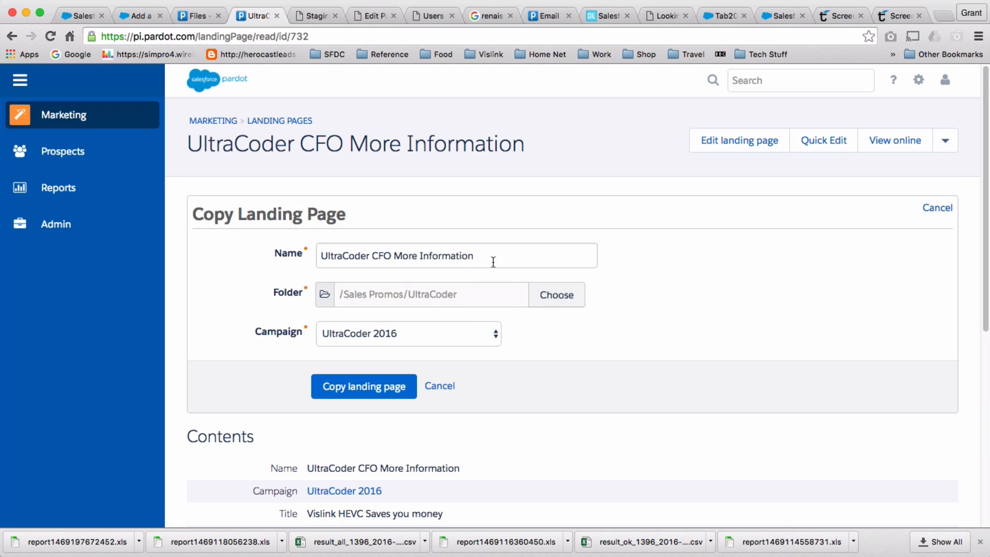
drag(488, 256, 279, 255)
text(Exa)
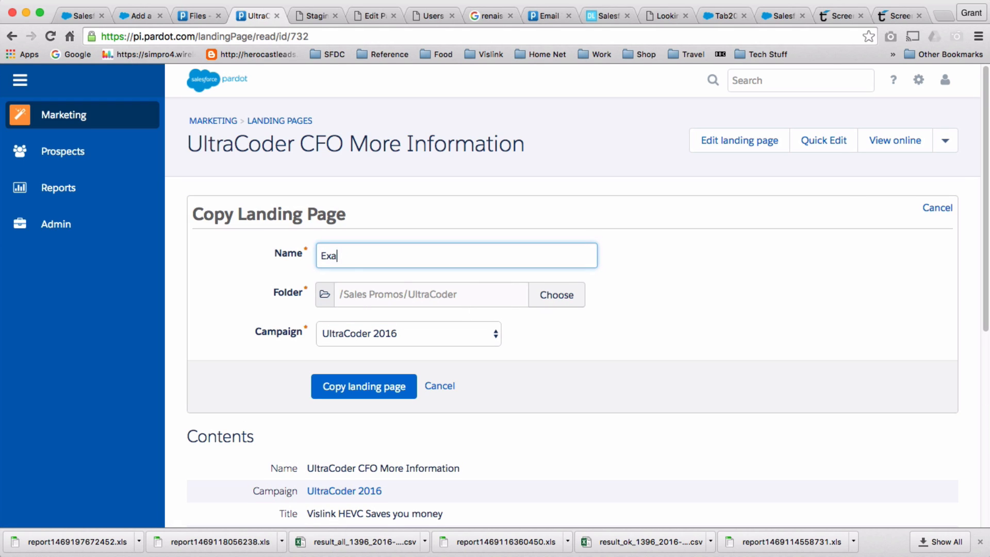
text(mple Landing)
click(567, 301)
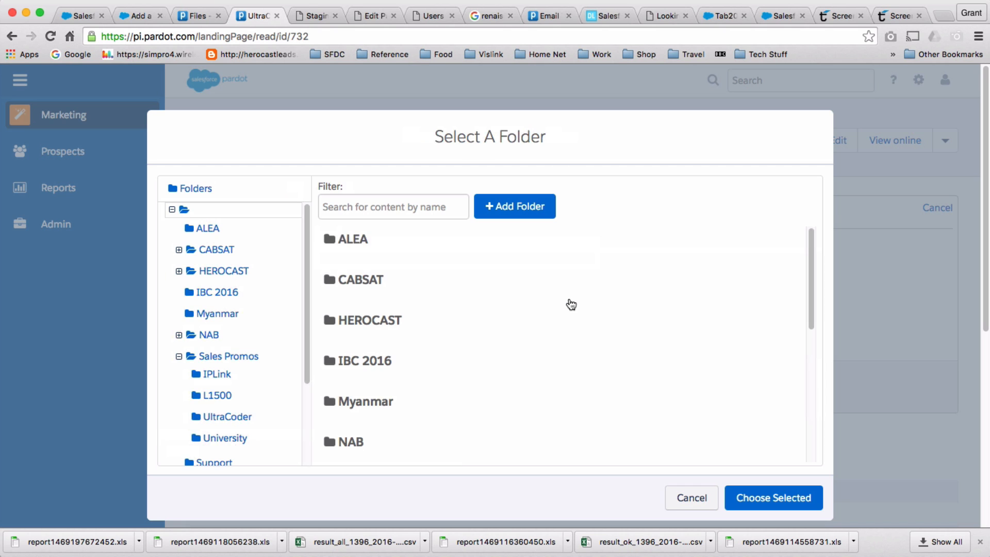
scroll(476, 352, down, 3)
scroll(474, 350, down, 3)
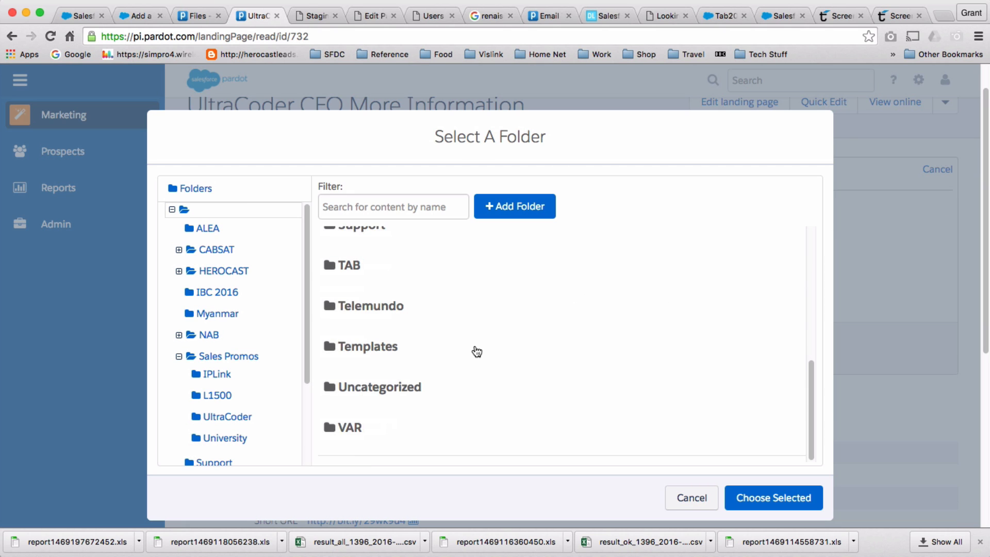
click(418, 388)
click(771, 498)
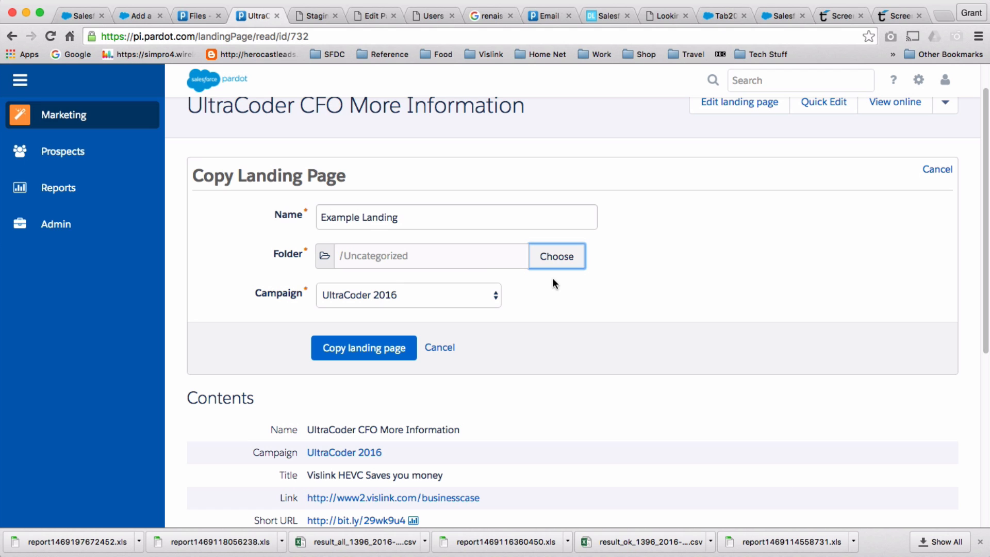
Set the copy's campaign to VAR and create the copied landing page.
click(498, 298)
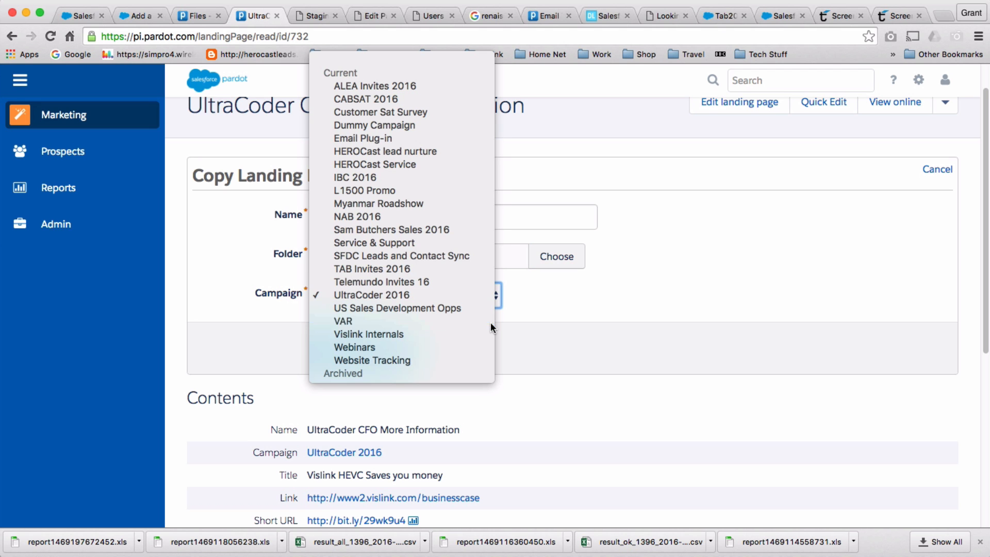
click(491, 323)
scroll(583, 360, down, 1)
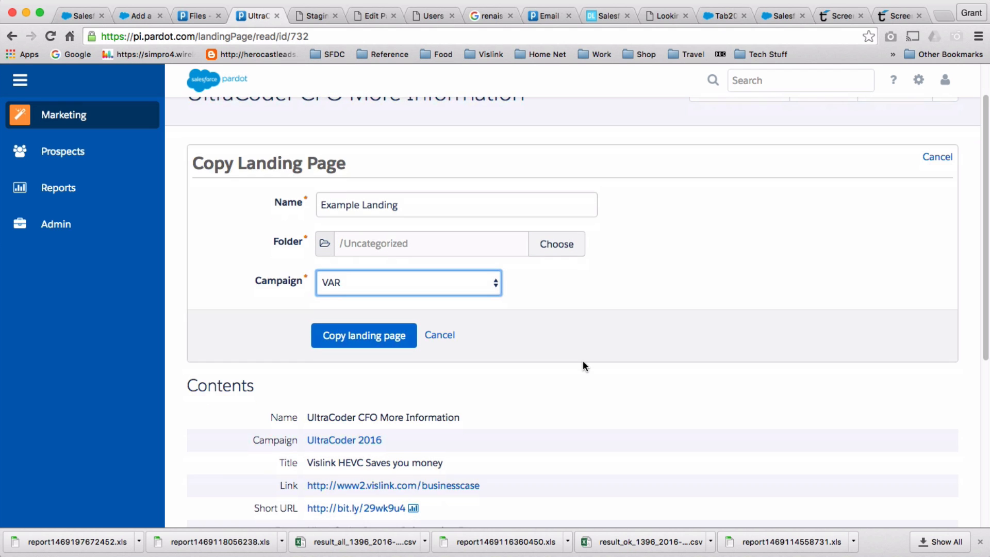
scroll(583, 359, up, 3)
scroll(583, 358, down, 6)
scroll(583, 358, up, 6)
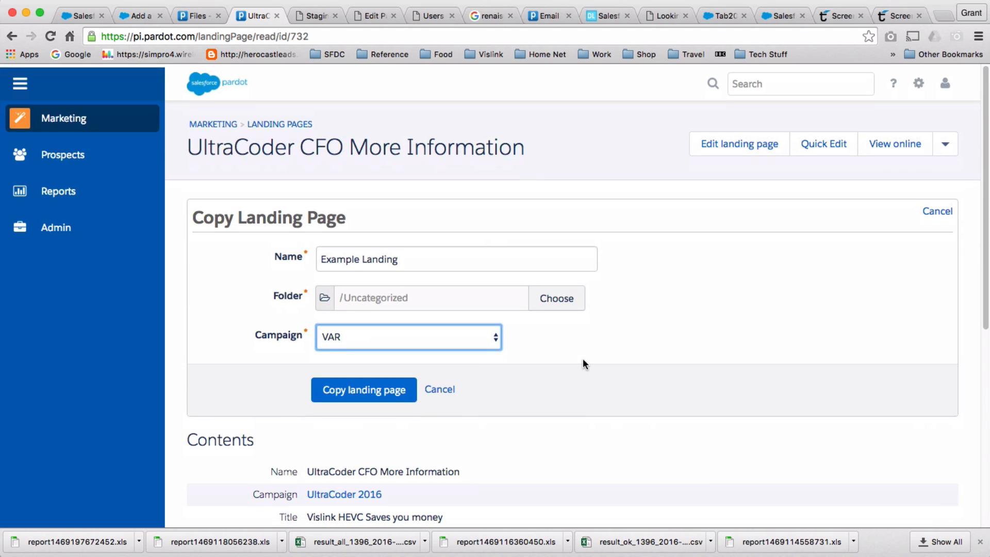
scroll(583, 357, down, 6)
scroll(583, 361, up, 6)
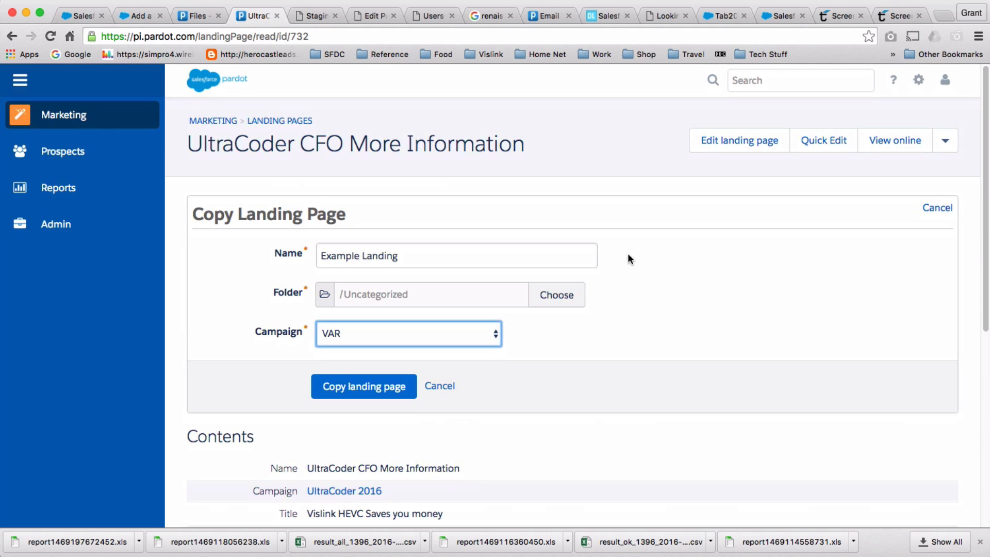
click(366, 387)
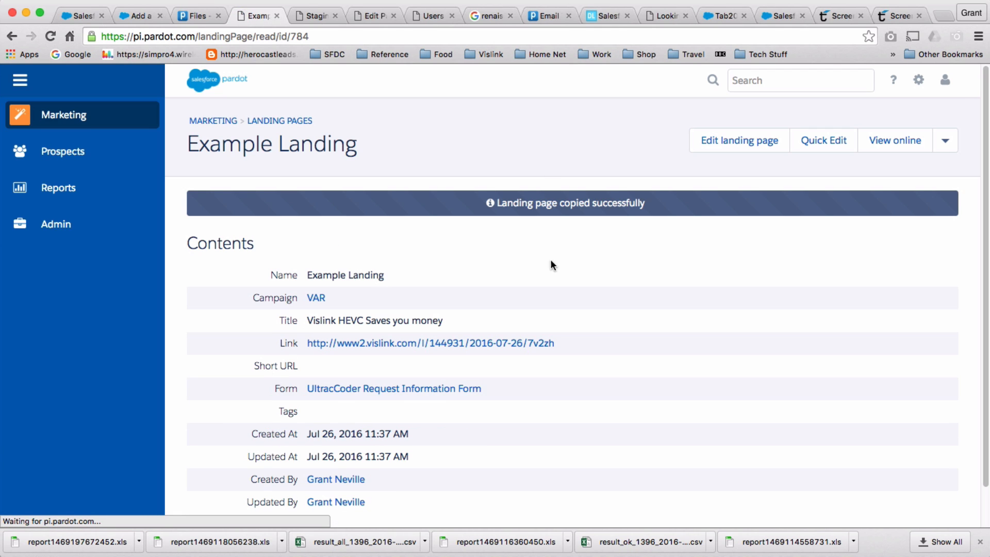
Edit Example Landing and change its title to 'This is an example landing.'.
click(741, 146)
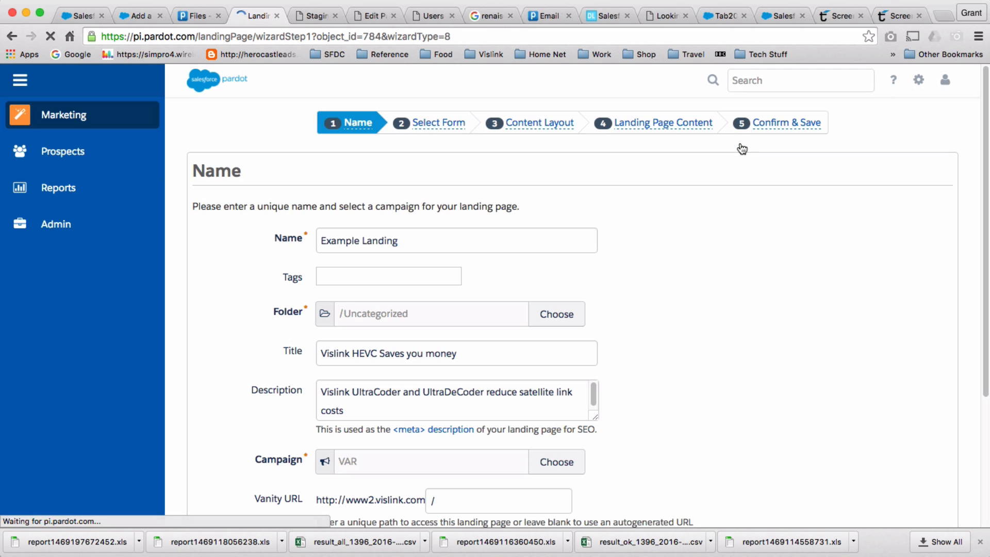
scroll(588, 263, down, 2)
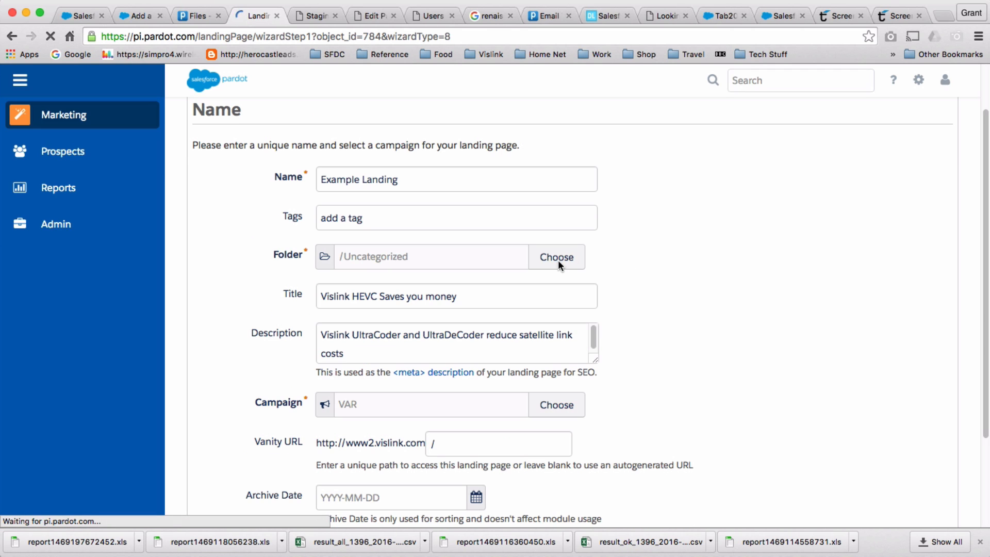
scroll(416, 218, down, 3)
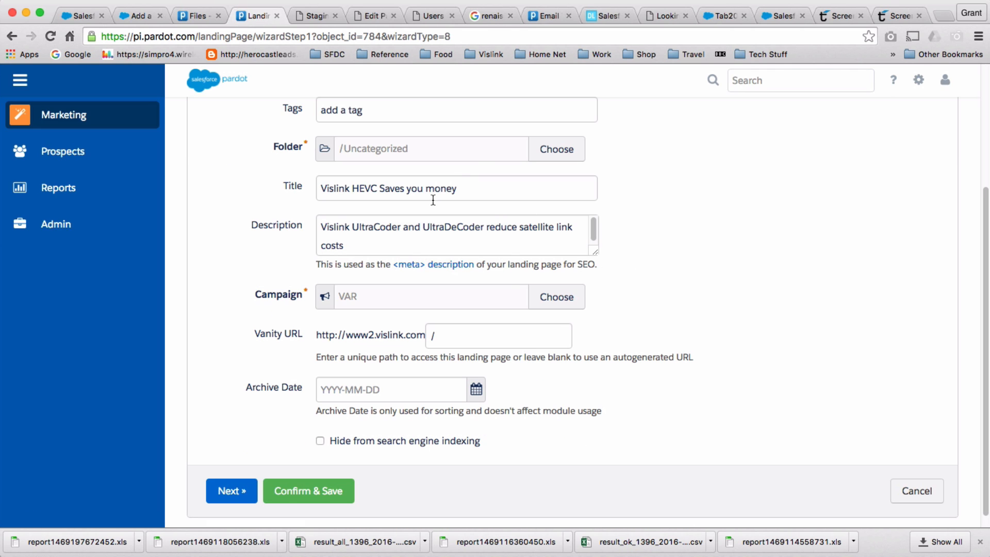
click(513, 187)
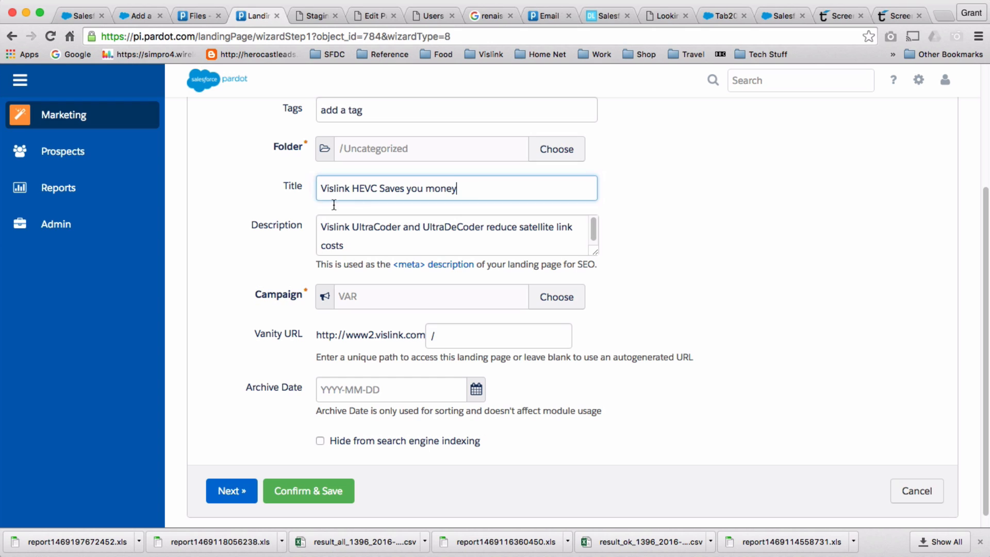
key(super+a)
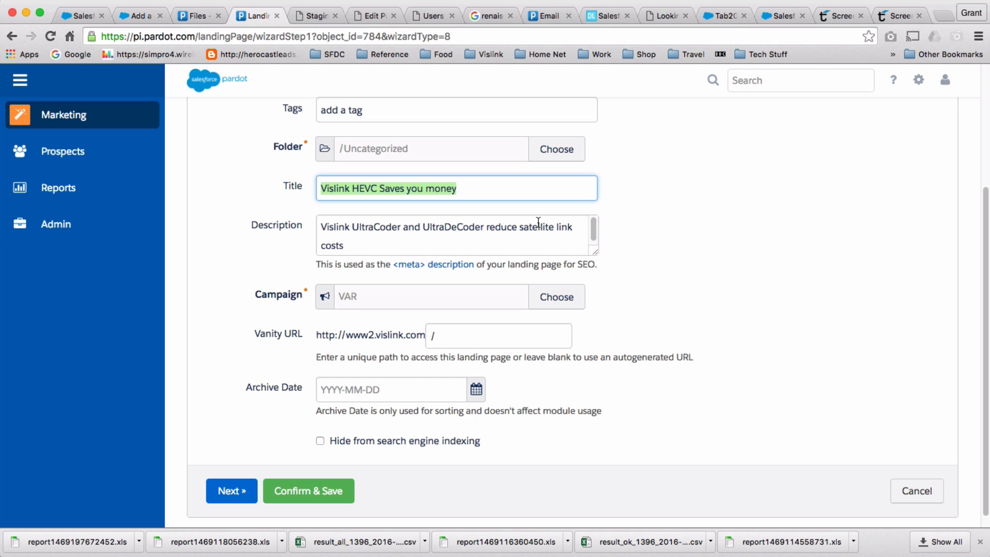
text(This is )
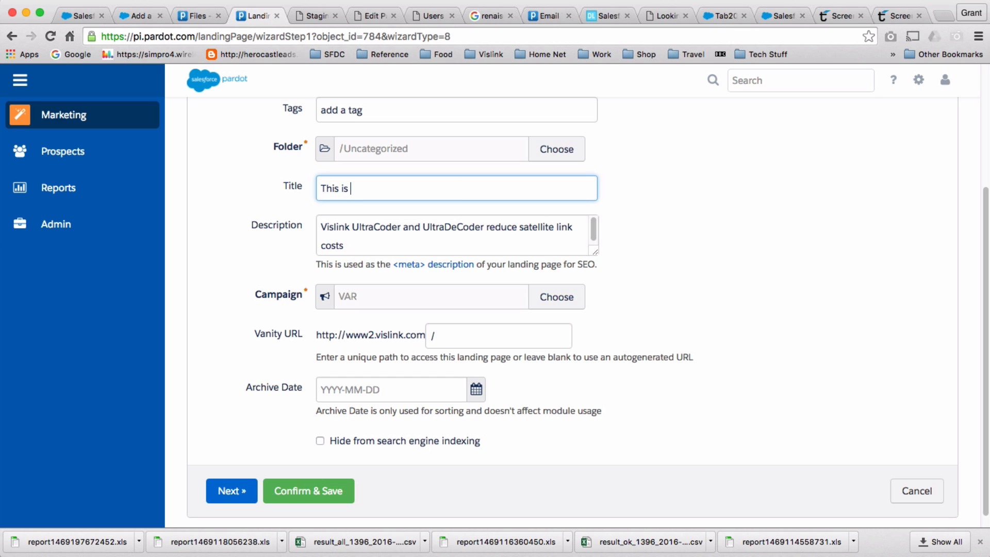
text(an example landing)
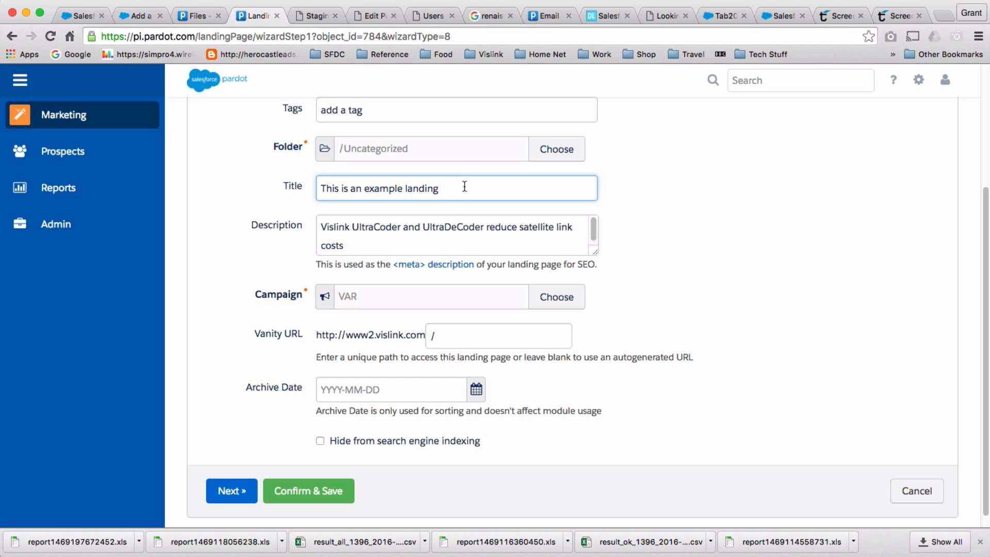
text(.)
Set the landing page description to 'This is internal'.
key(Tab)
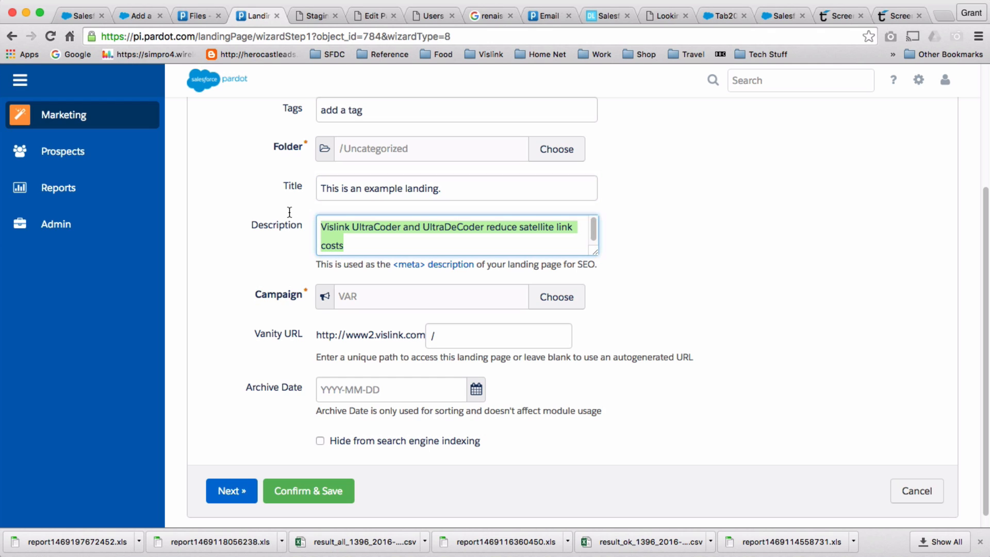
text(Th)
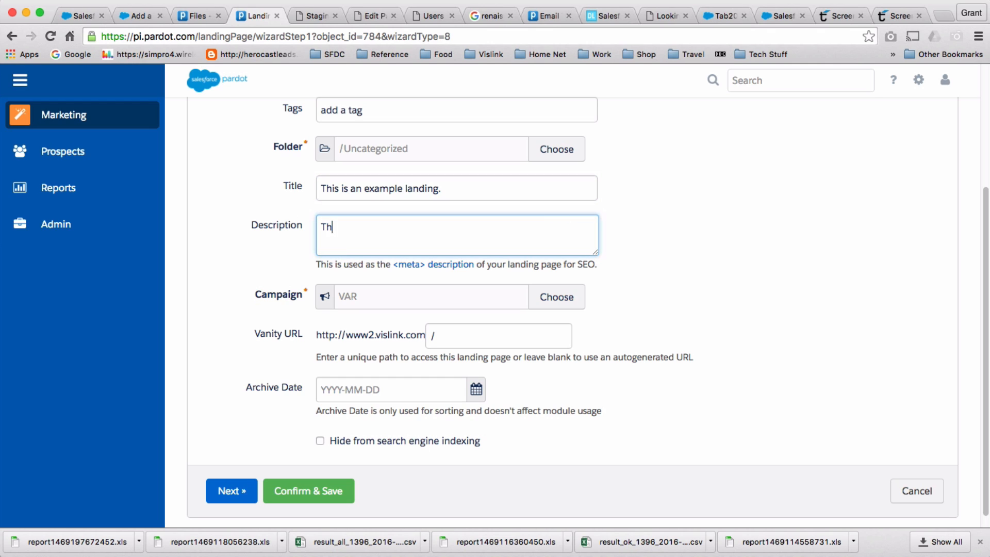
text(is is an)
key(BackSpace)
key(BackSpace)
key(BackSpace)
key(BackSpace)
text(s in)
key(BackSpace)
key(BackSpace)
text(is a)
key(BackSpace)
text(internal)
Enter the vanity URL path 'example1' and continue to form selection.
click(482, 333)
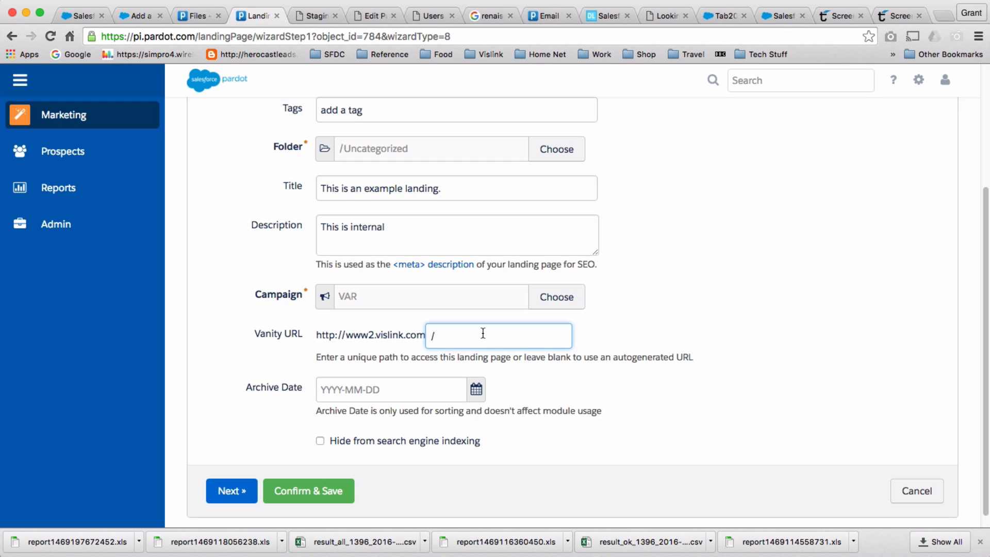
text(example1)
click(222, 490)
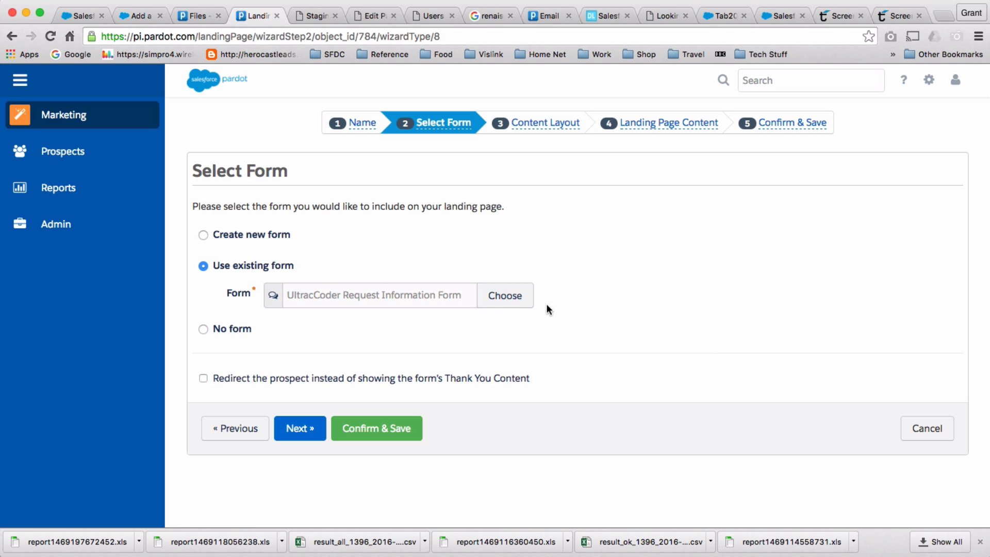
Choose Example Form as the landing page's form and continue to Content Layout.
click(515, 296)
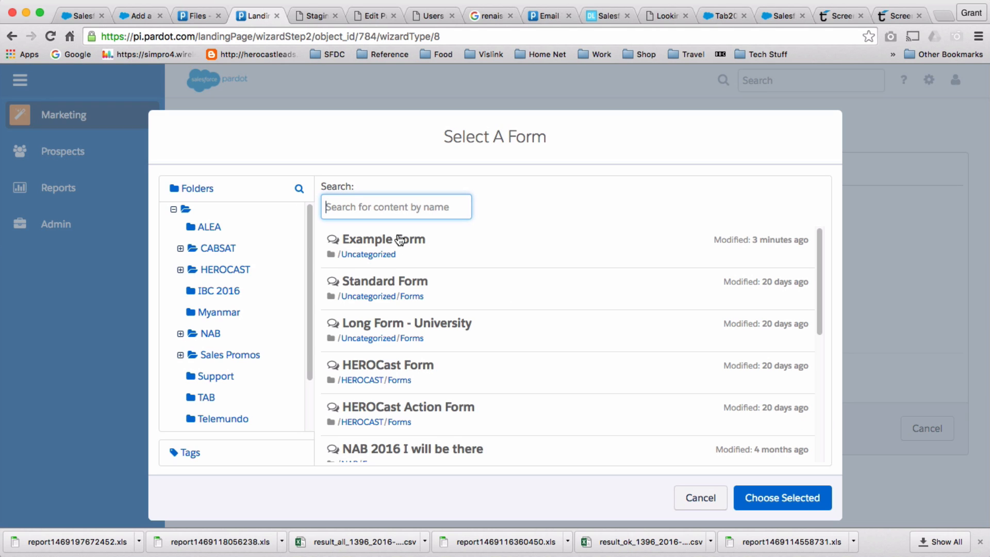
click(401, 250)
click(808, 496)
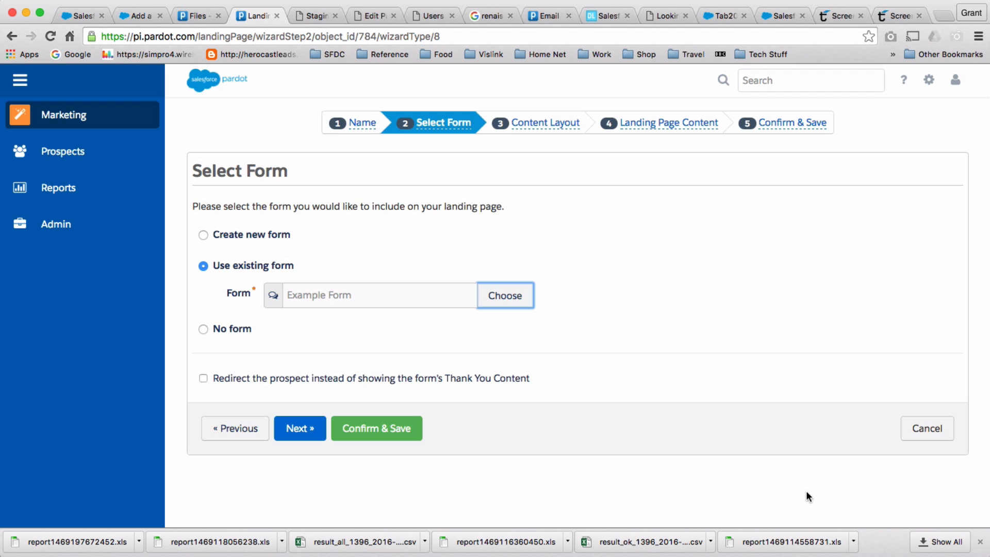
click(315, 434)
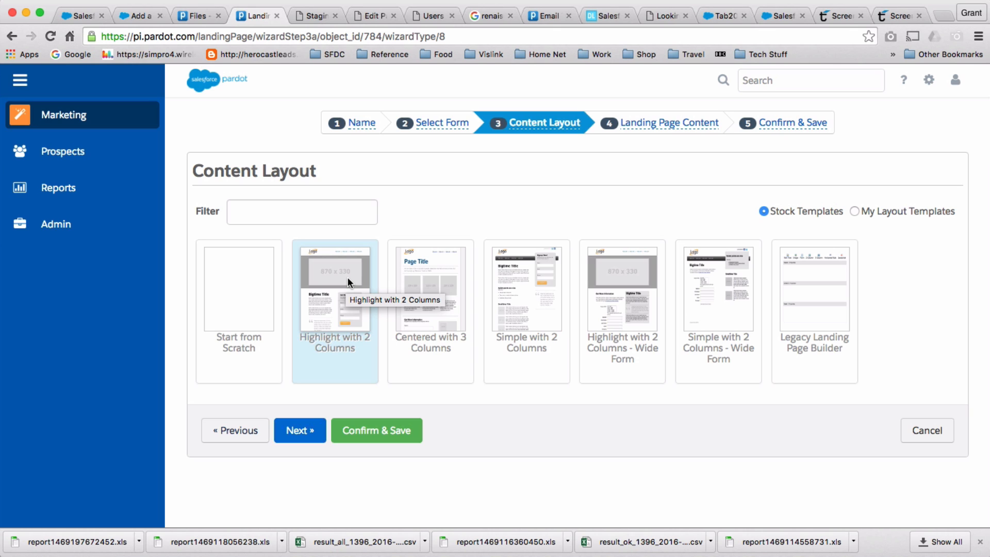
Apply the Highlight with 2 Columns layout to the landing page.
double_click(353, 380)
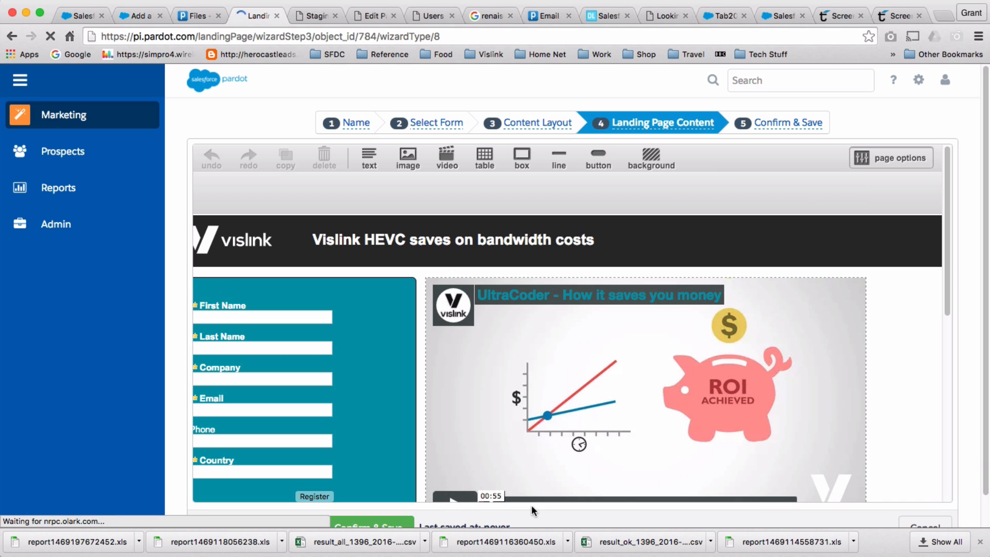
scroll(654, 479, down, 5)
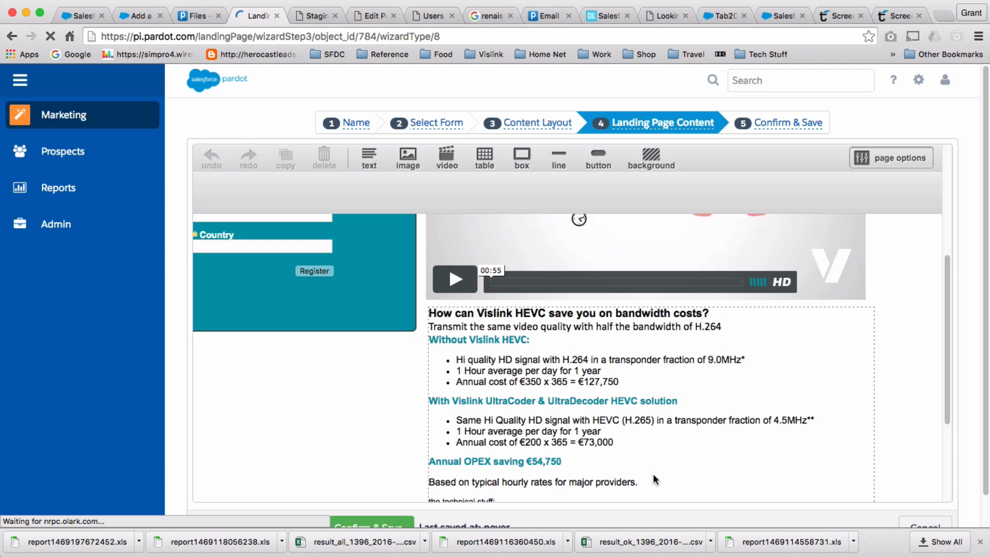
scroll(654, 479, down, 3)
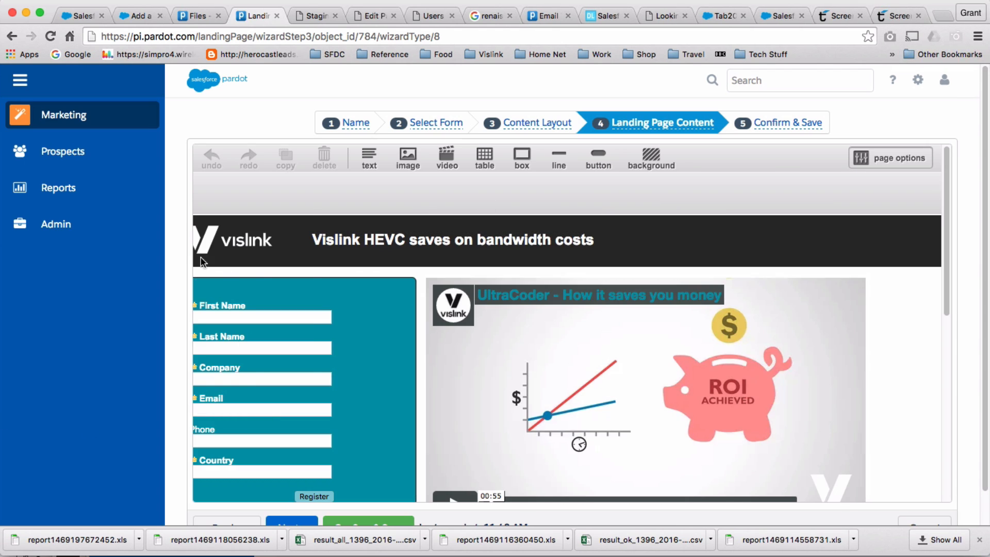
Collapse the navigation sidebar and select the form block in the page content.
click(21, 81)
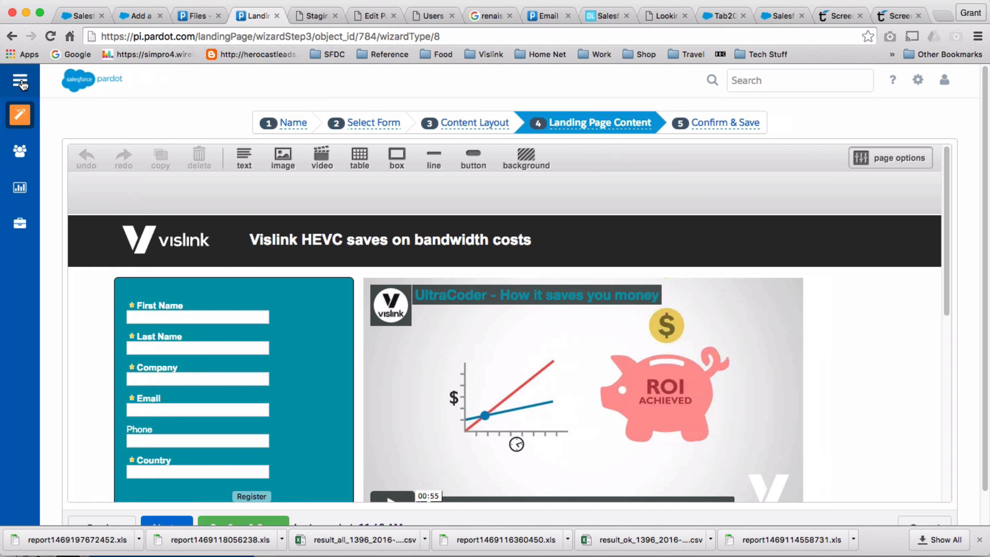
click(21, 81)
click(20, 81)
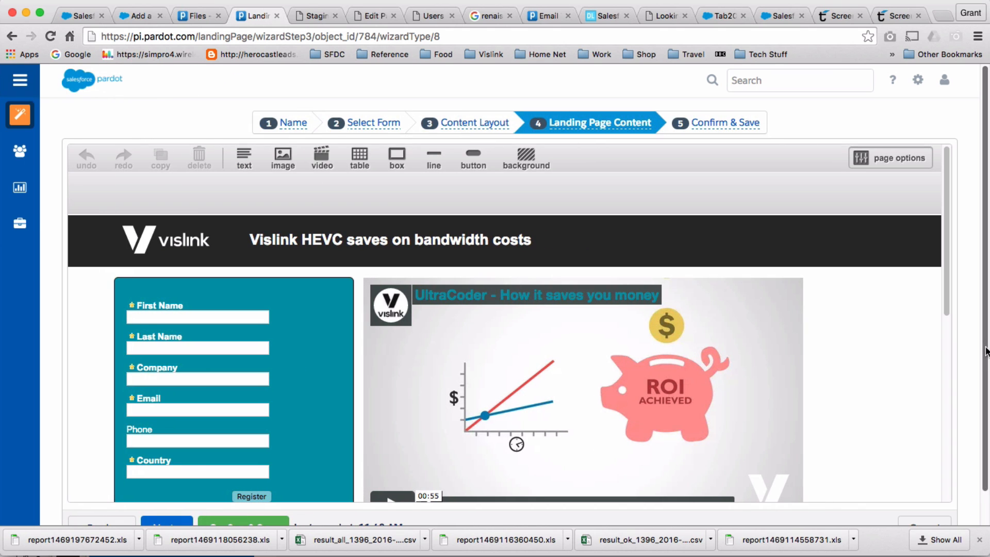
scroll(985, 351, down, 2)
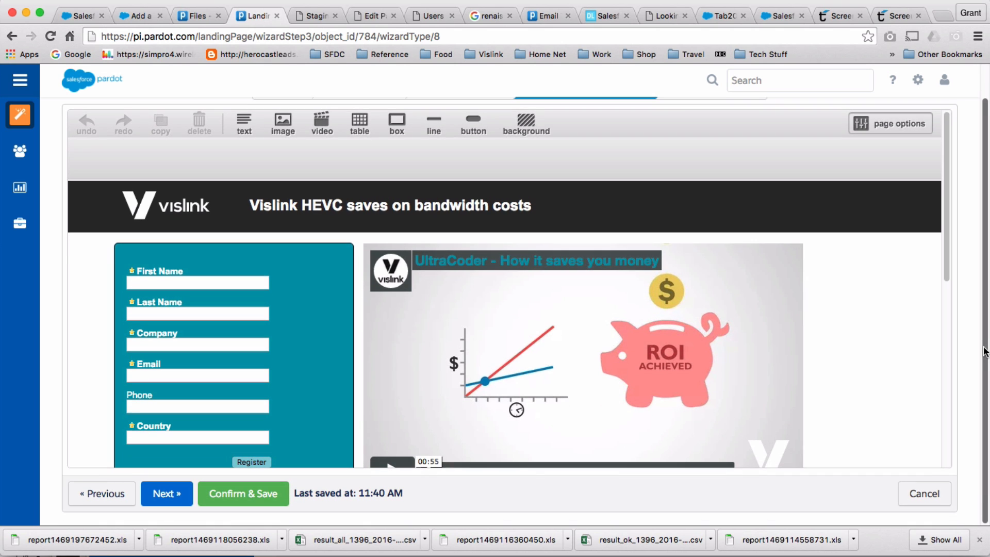
click(323, 330)
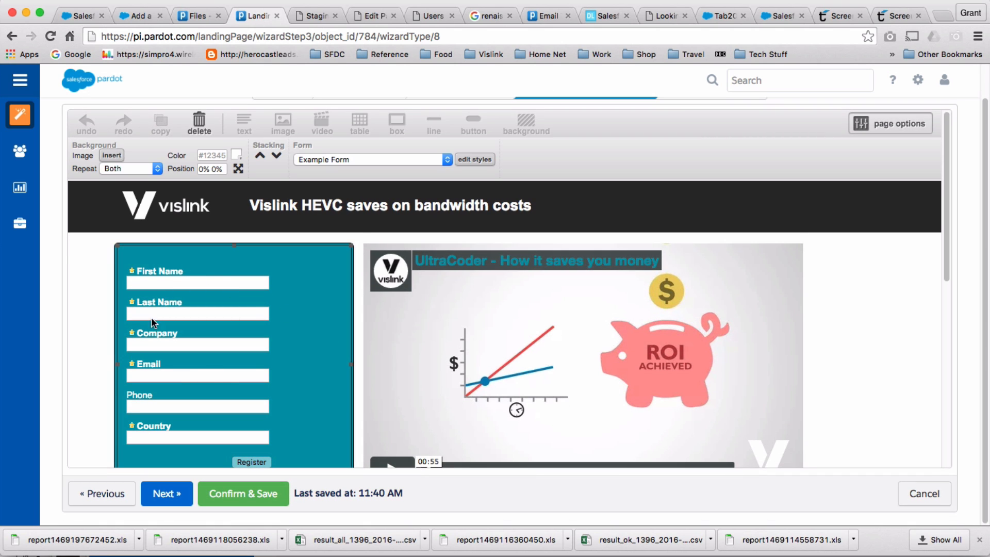
scroll(230, 382, down, 2)
scroll(258, 310, up, 1)
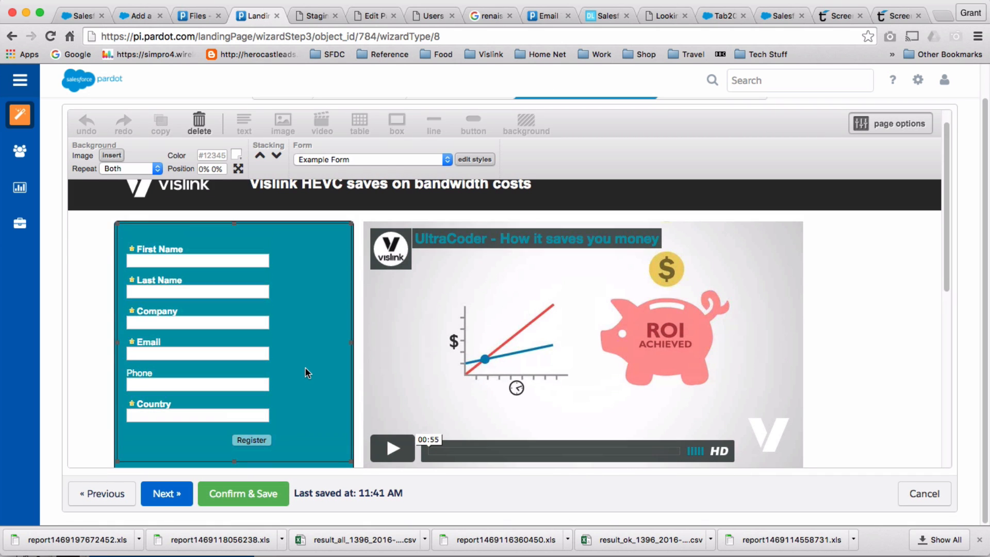
scroll(292, 342, down, 1)
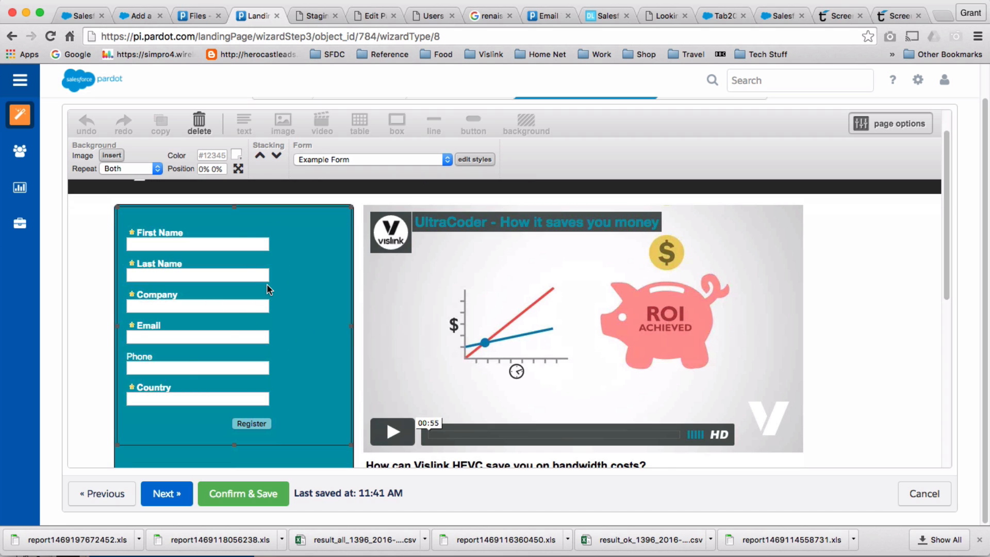
scroll(267, 283, down, 1)
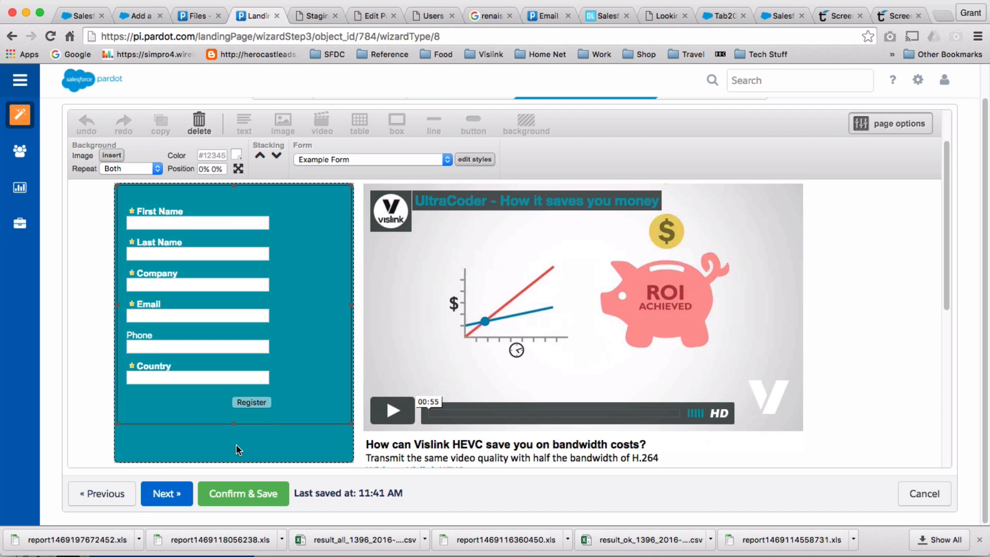
scroll(320, 325, up, 3)
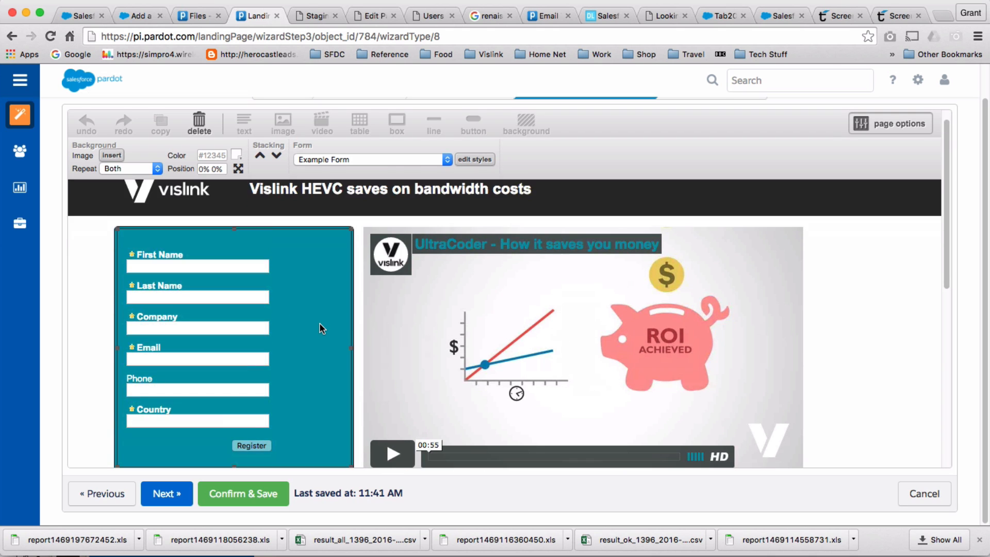
scroll(320, 325, down, 7)
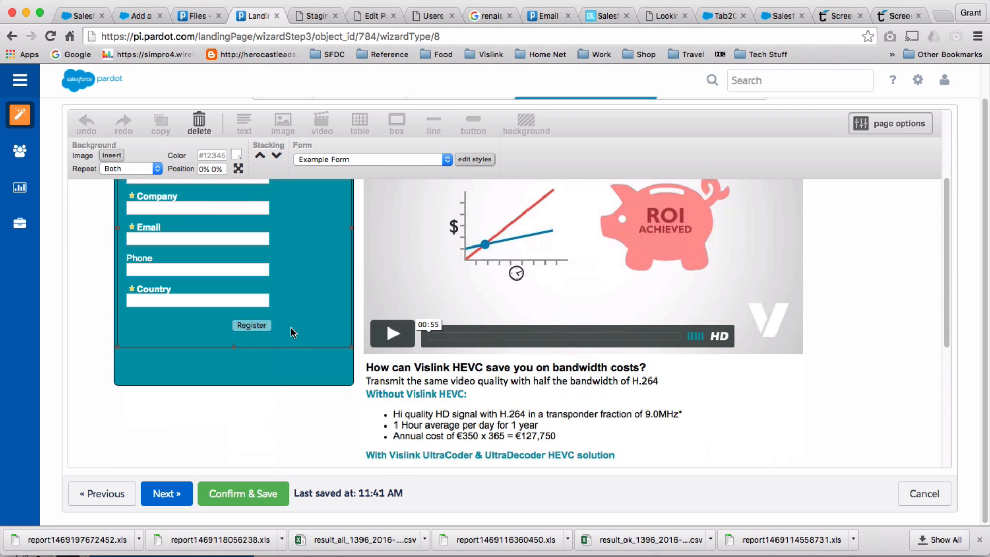
scroll(290, 328, up, 6)
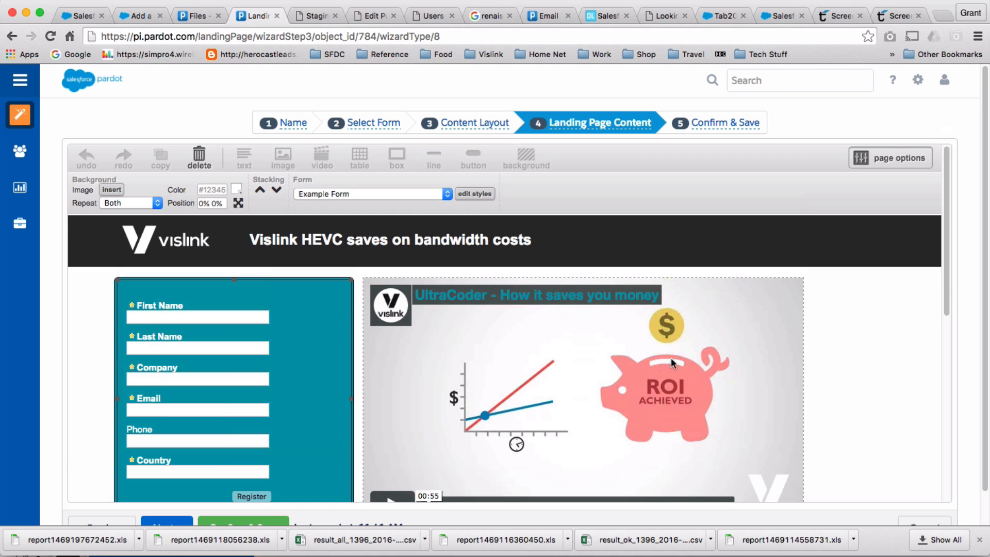
Select the UltraCoder video block beside the form and delete it.
click(537, 363)
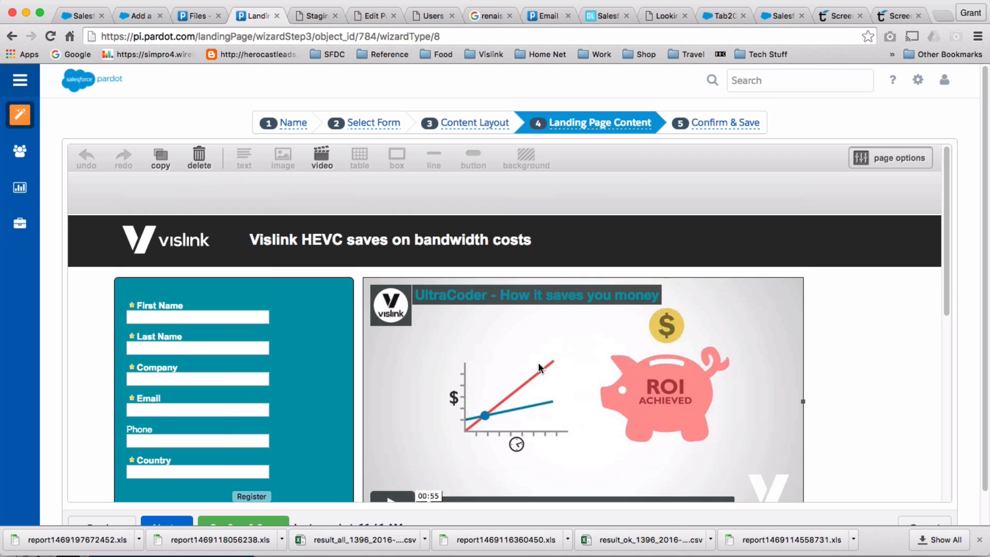
click(865, 356)
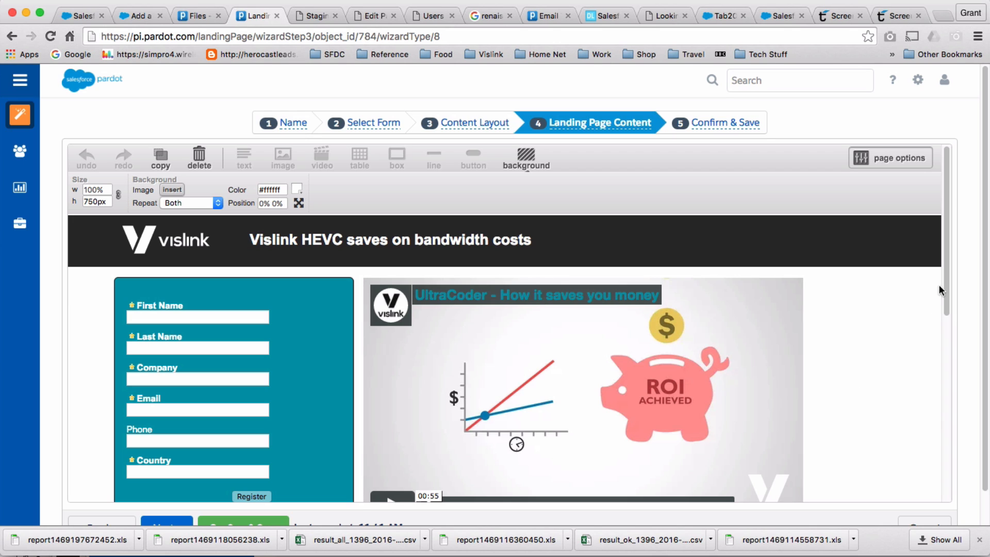
click(630, 345)
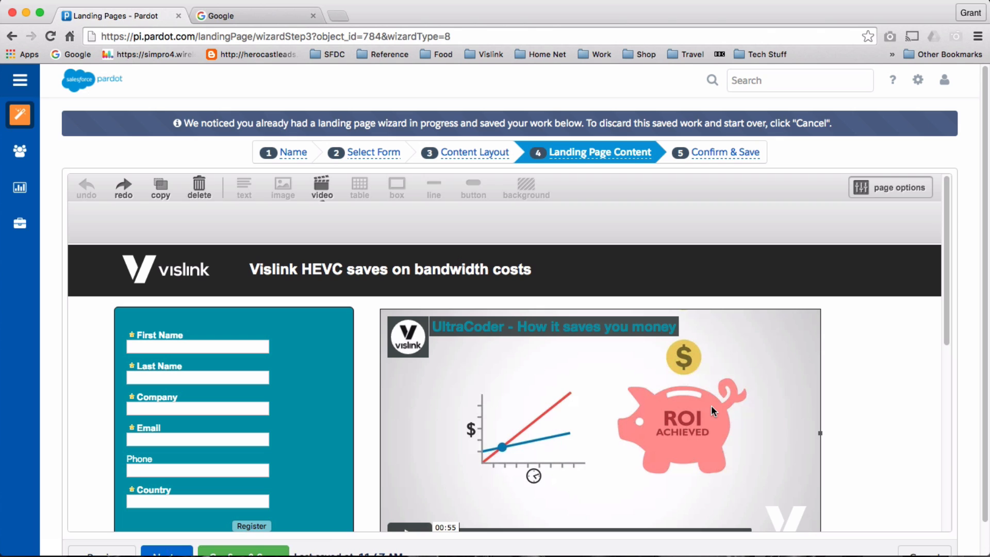
key(Delete)
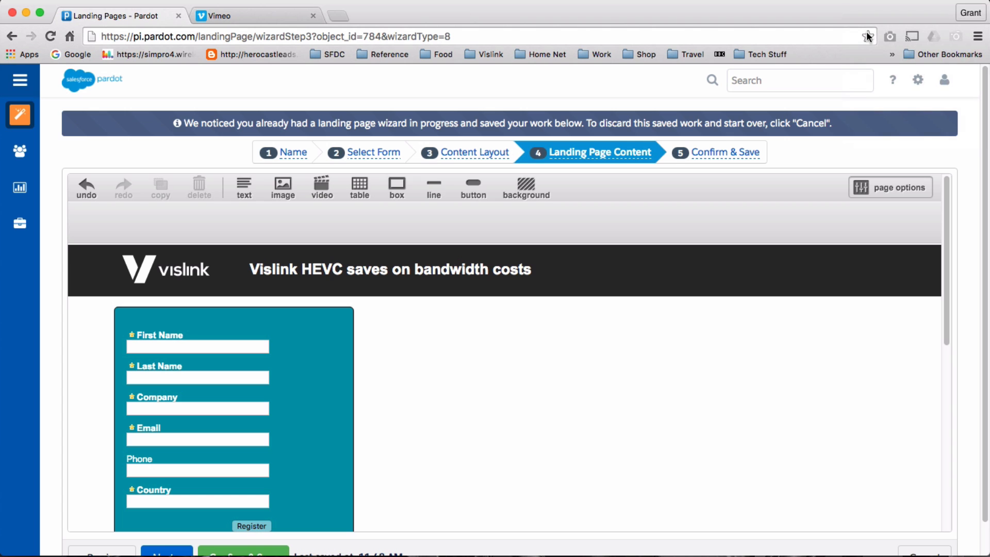
Open the Share options for the HEROCast – We Will Rock You video on Vimeo.
click(253, 15)
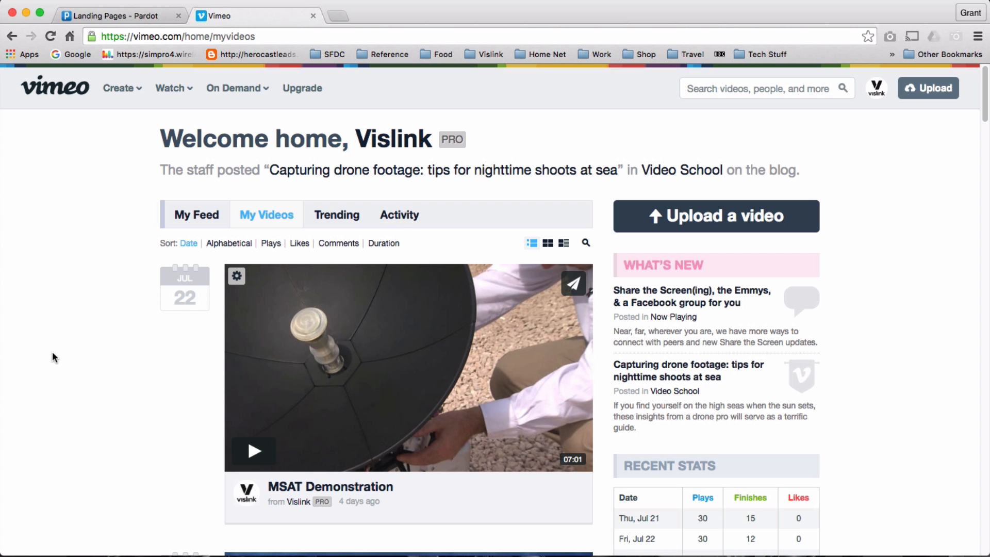
scroll(60, 347, down, 5)
scroll(60, 346, down, 5)
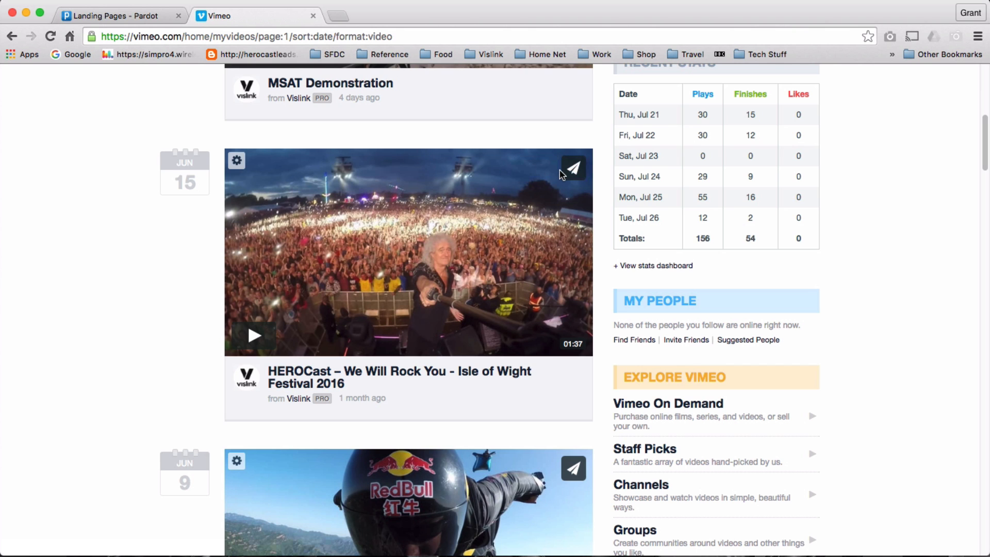
click(576, 168)
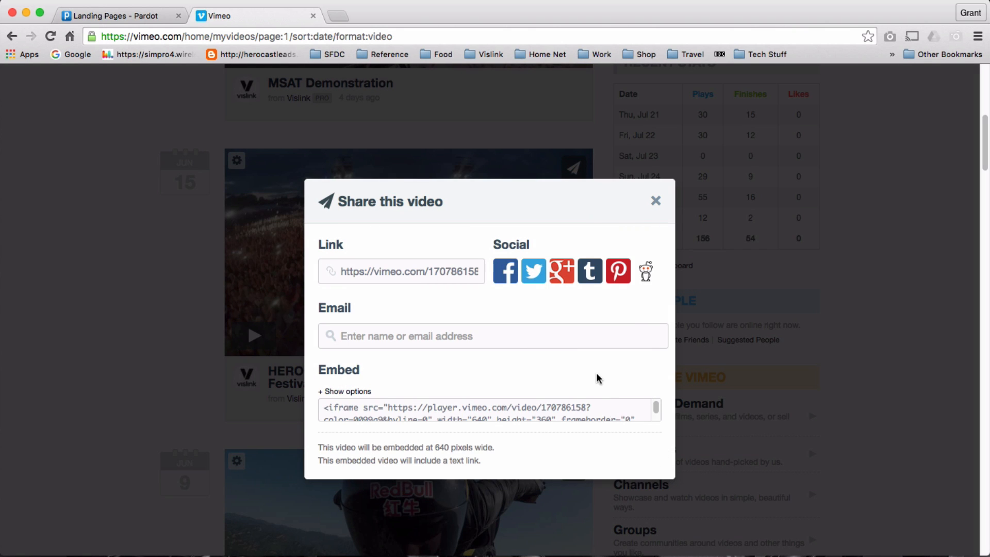
Turn off 'Show text link underneath this video' in the embed options.
scroll(598, 378, down, 3)
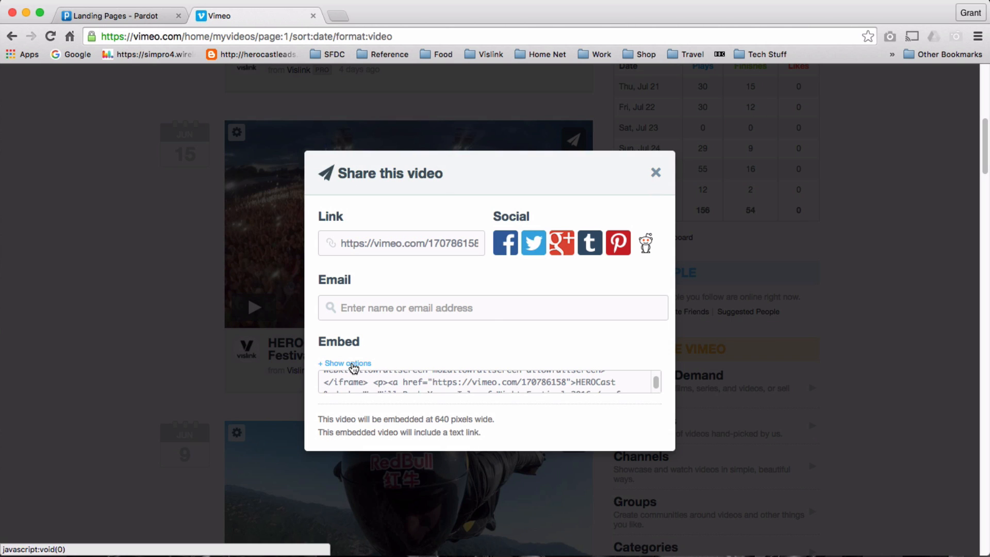
click(349, 364)
click(656, 293)
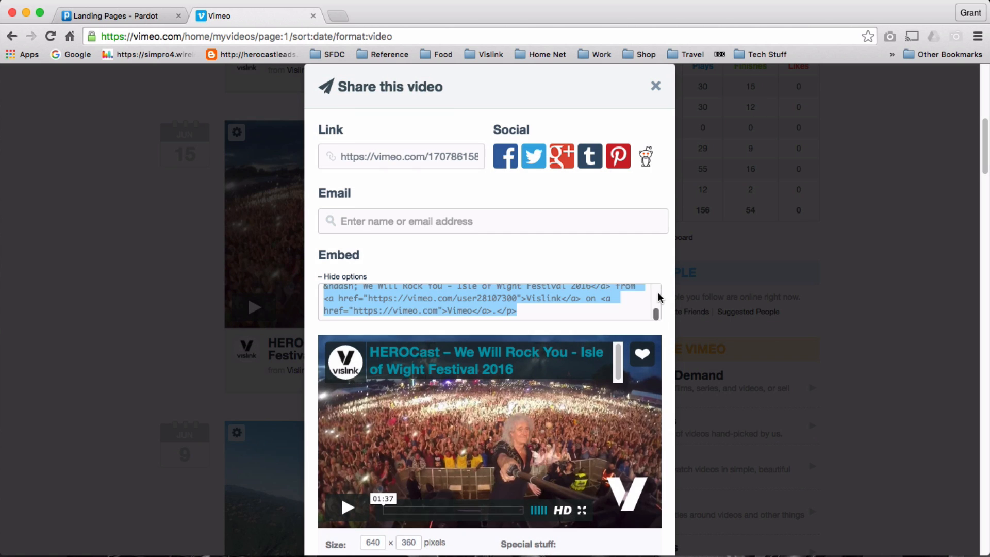
scroll(657, 301, up, 2)
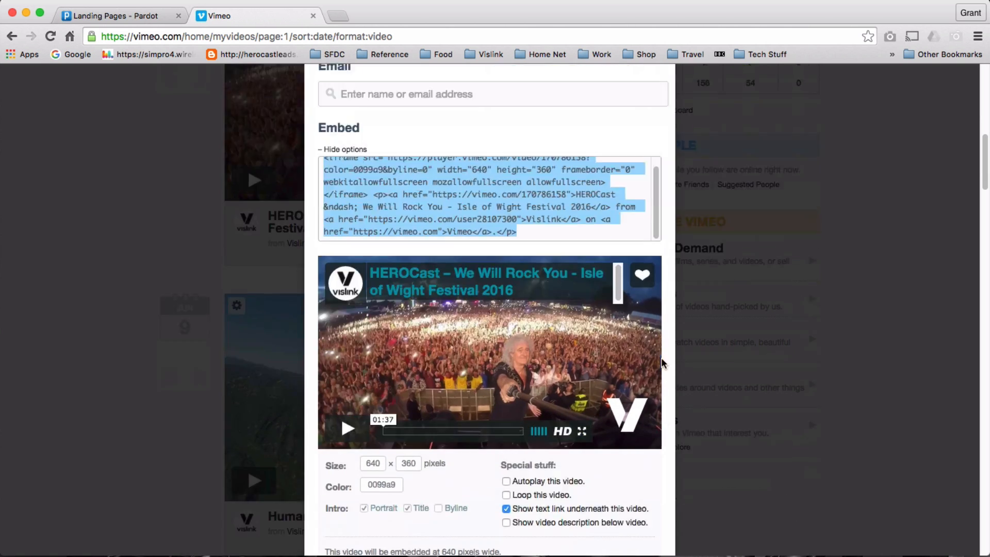
scroll(619, 372, down, 6)
click(506, 392)
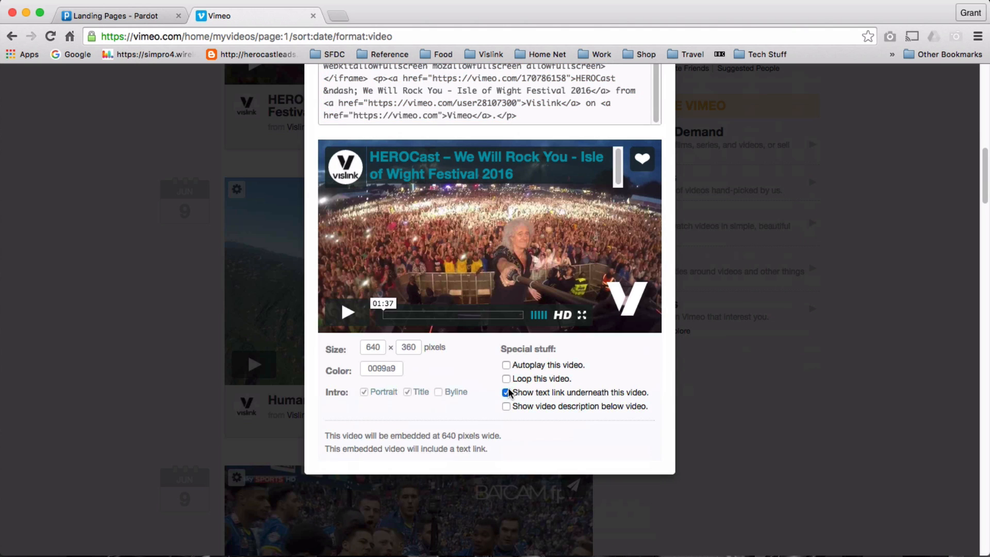
scroll(598, 377, up, 5)
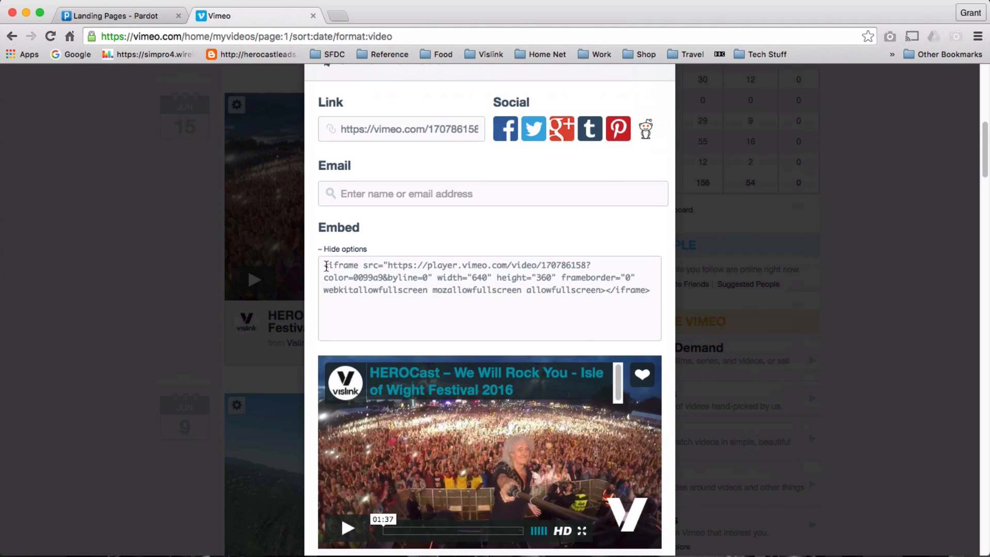
Copy the 640×360 embed code and return to the Pardot editor.
click(326, 265)
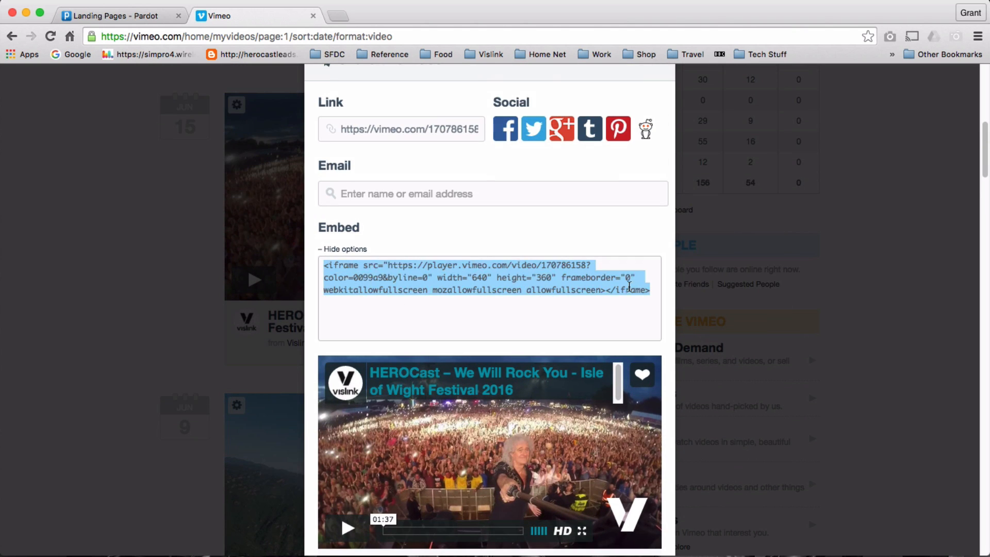
right_click(493, 284)
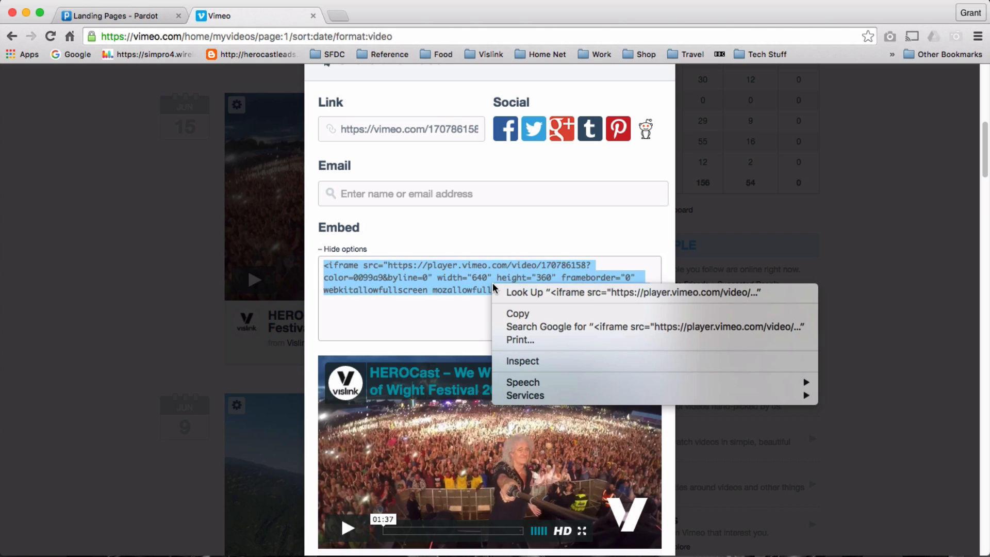
click(533, 313)
click(120, 17)
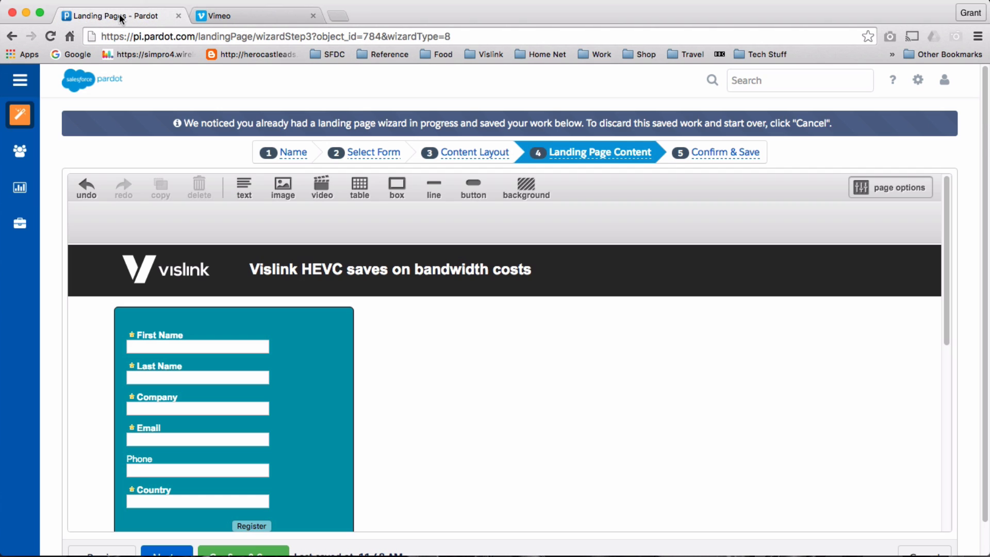
Paste the HEROCast embed code into the video tool and insert it beside Example Form.
click(322, 186)
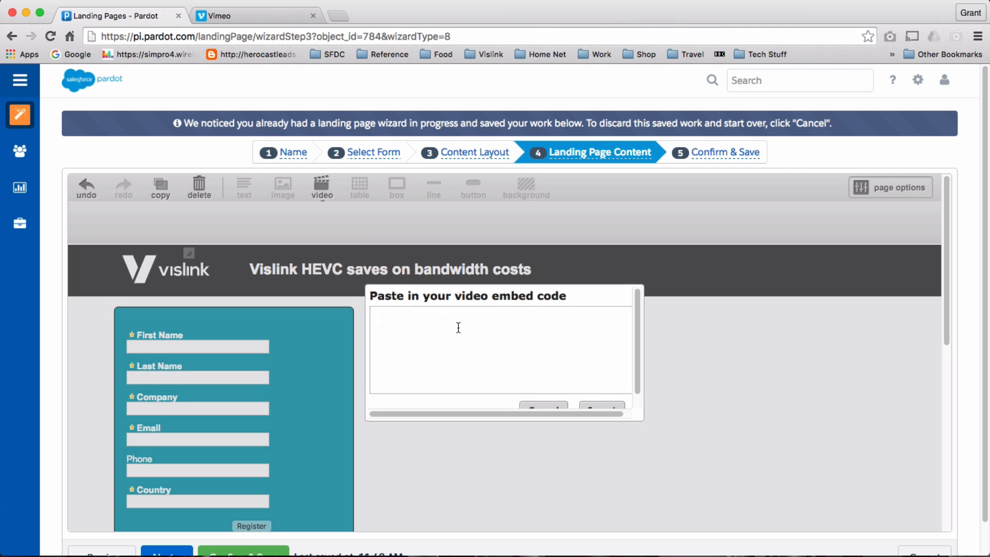
key(super+v)
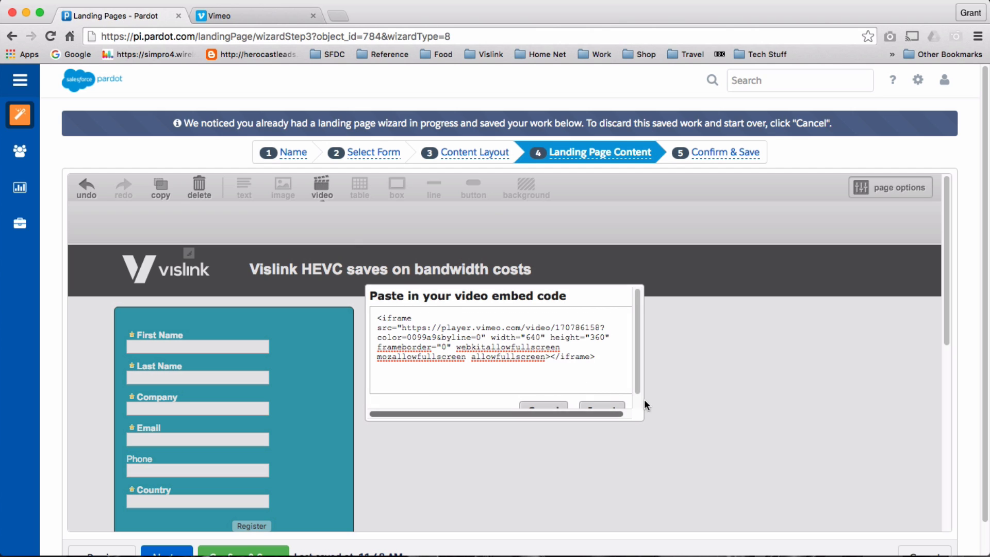
scroll(643, 388, down, 1)
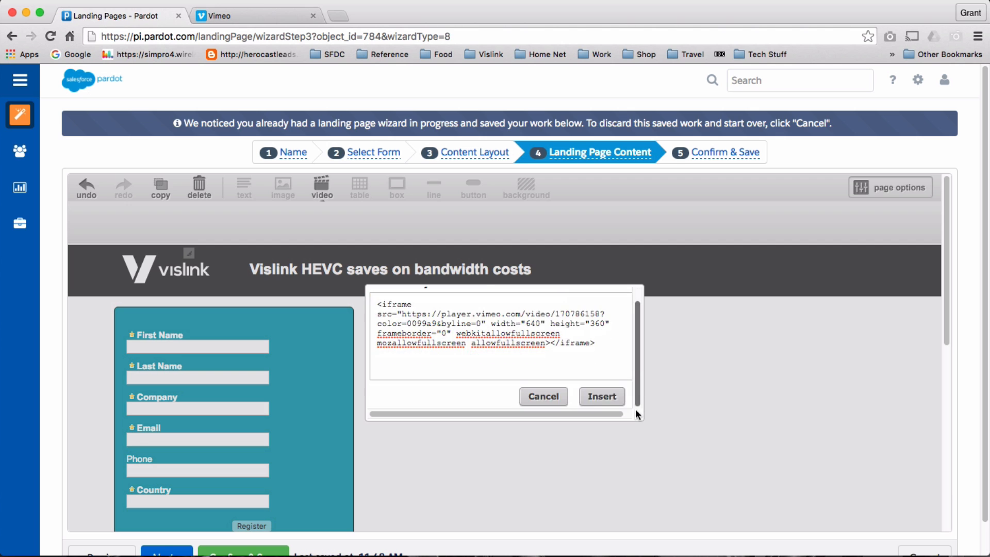
click(593, 400)
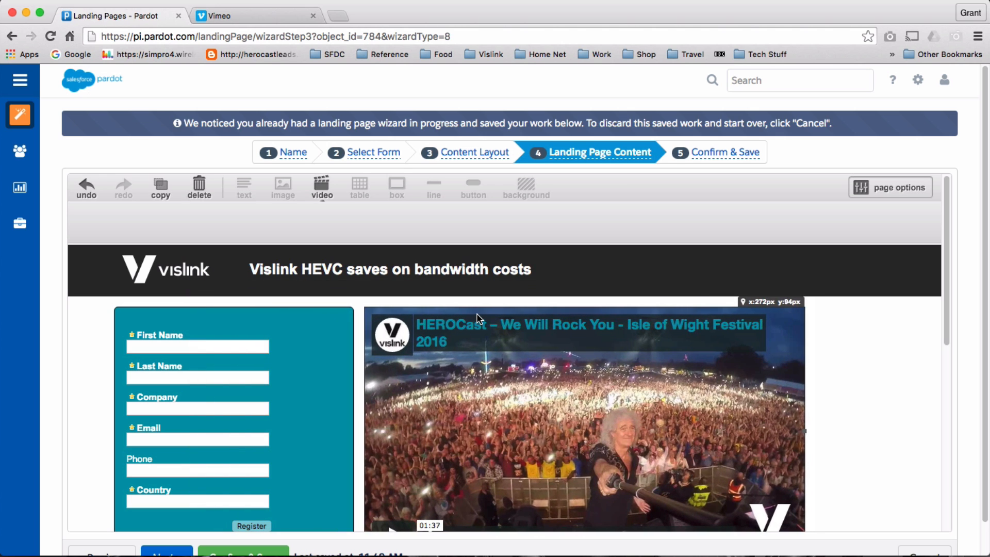
scroll(749, 361, down, 2)
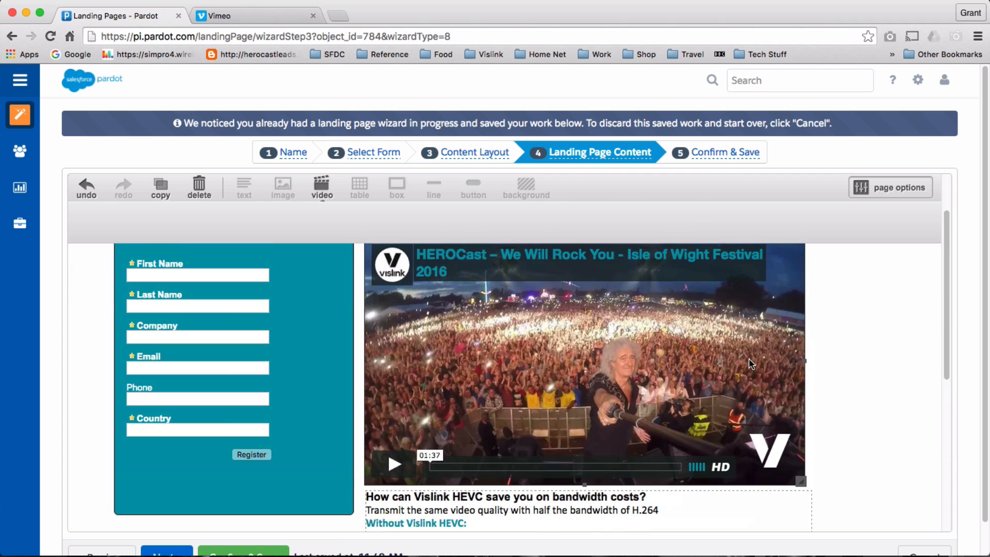
scroll(860, 361, down, 2)
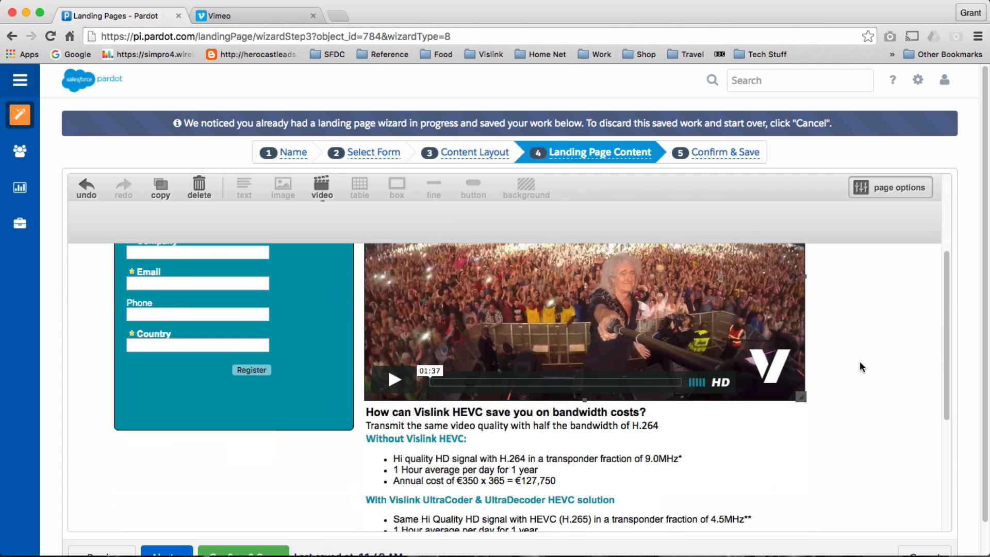
scroll(859, 361, up, 4)
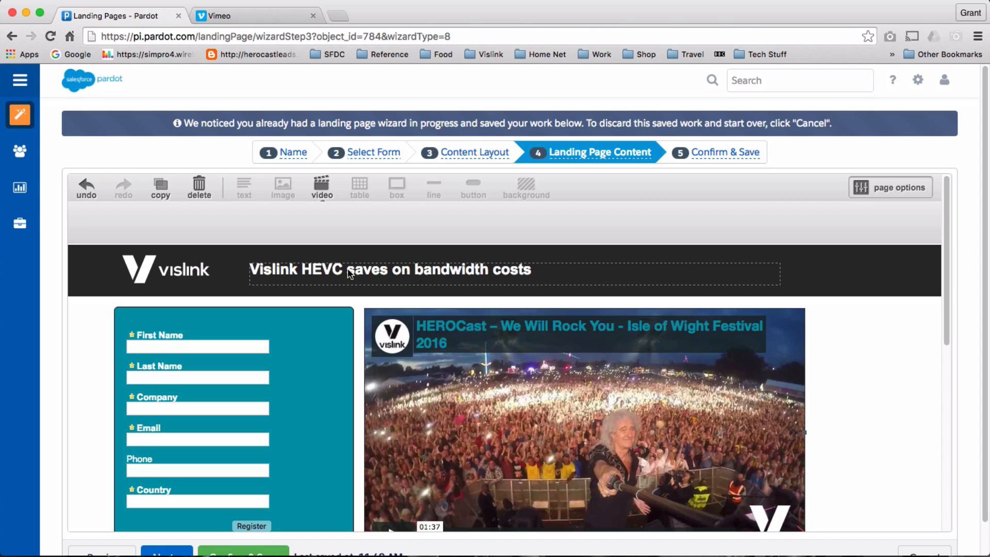
click(861, 333)
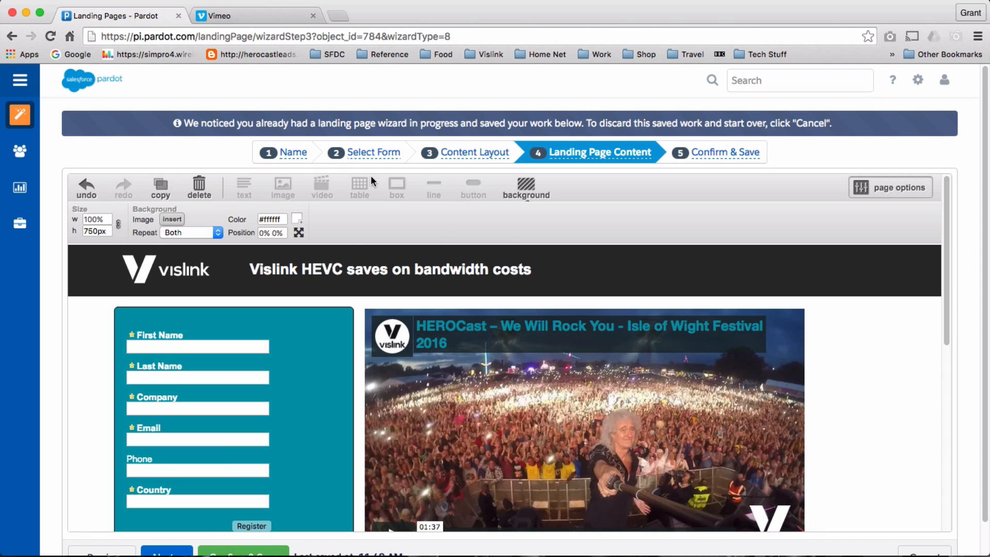
click(285, 186)
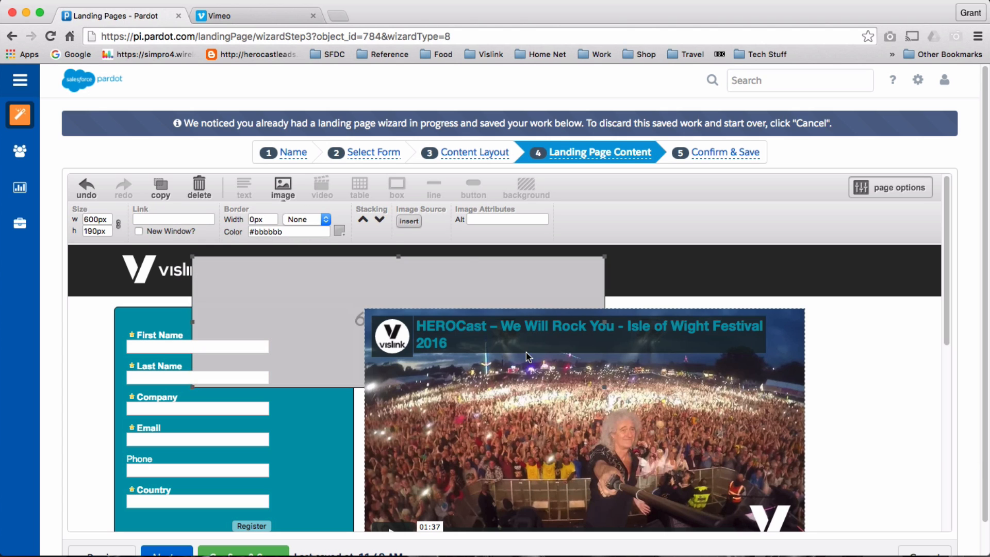
click(464, 265)
drag(463, 263, 788, 359)
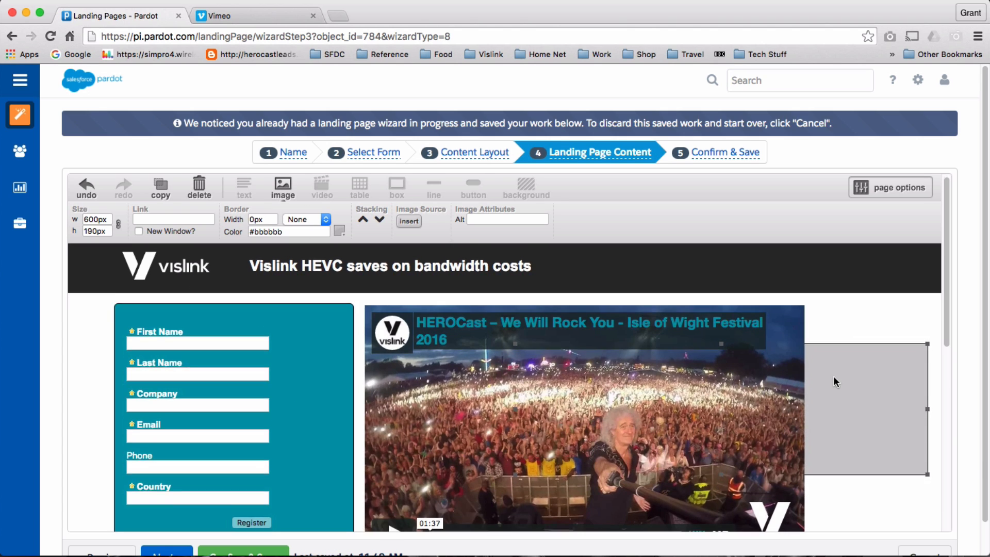
scroll(833, 379, down, 4)
drag(860, 270, 712, 355)
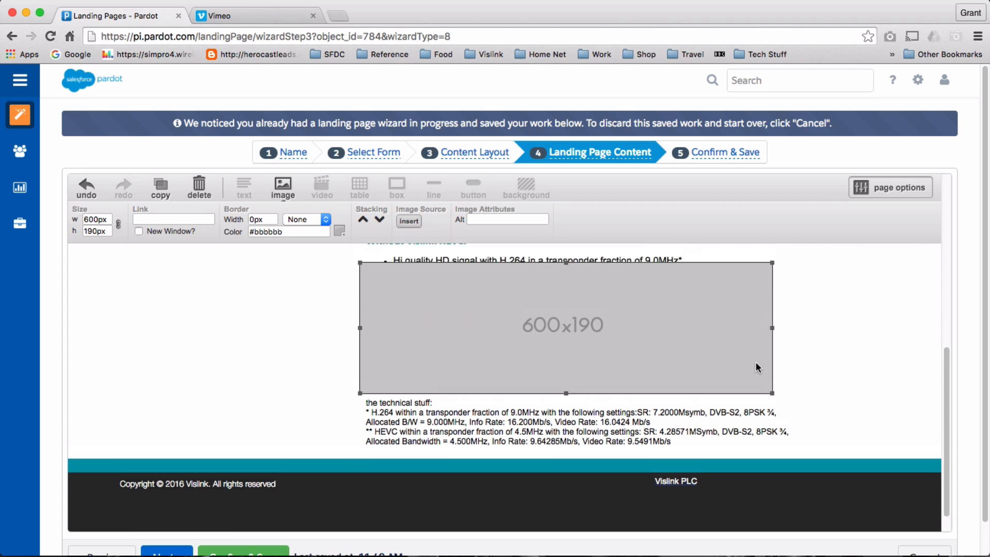
double_click(607, 354)
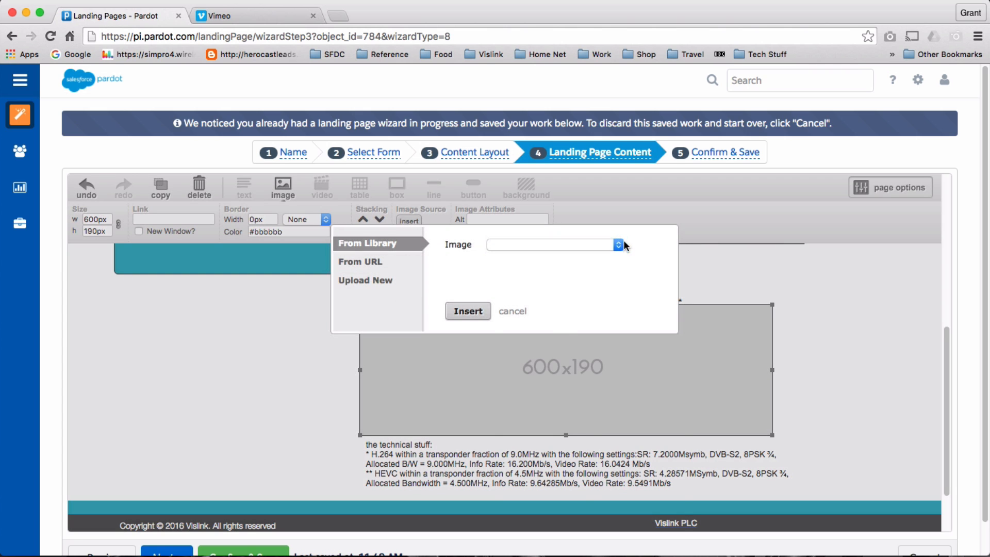
click(619, 245)
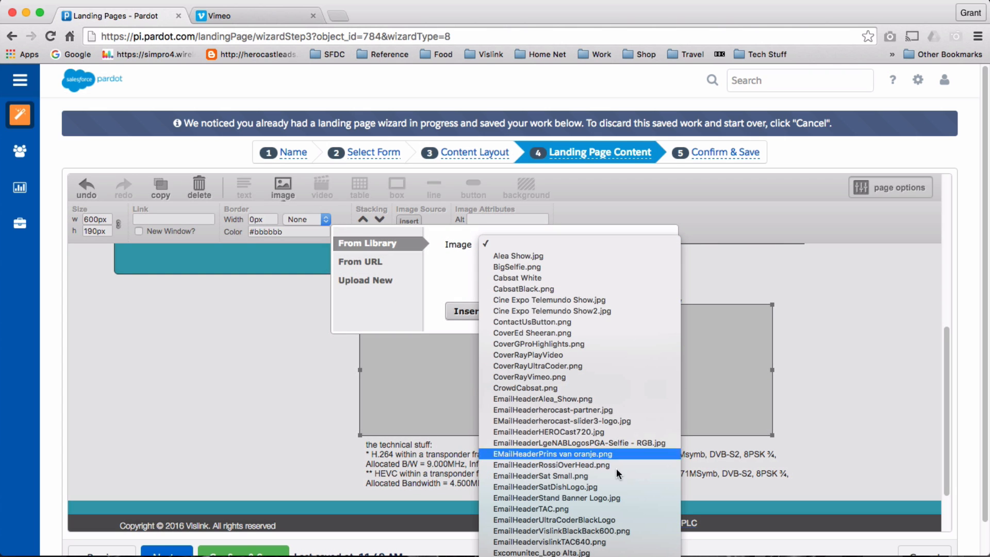
scroll(619, 474, down, 8)
scroll(580, 289, down, 3)
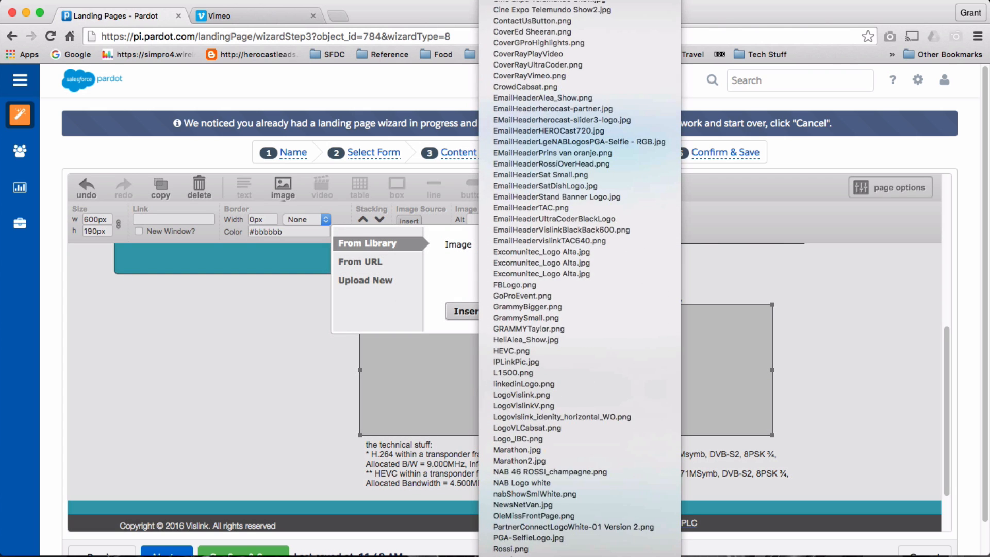
scroll(586, 155, up, 2)
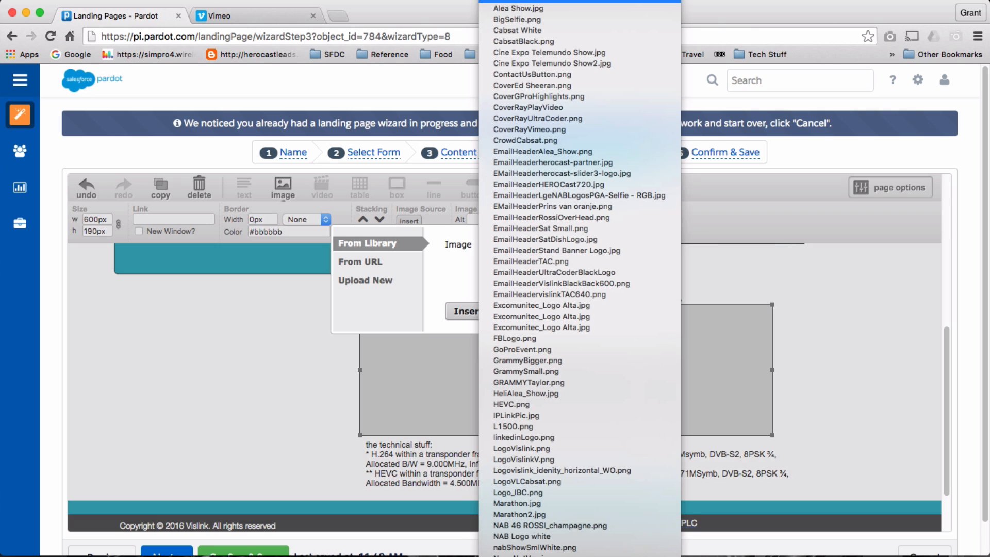
click(618, 13)
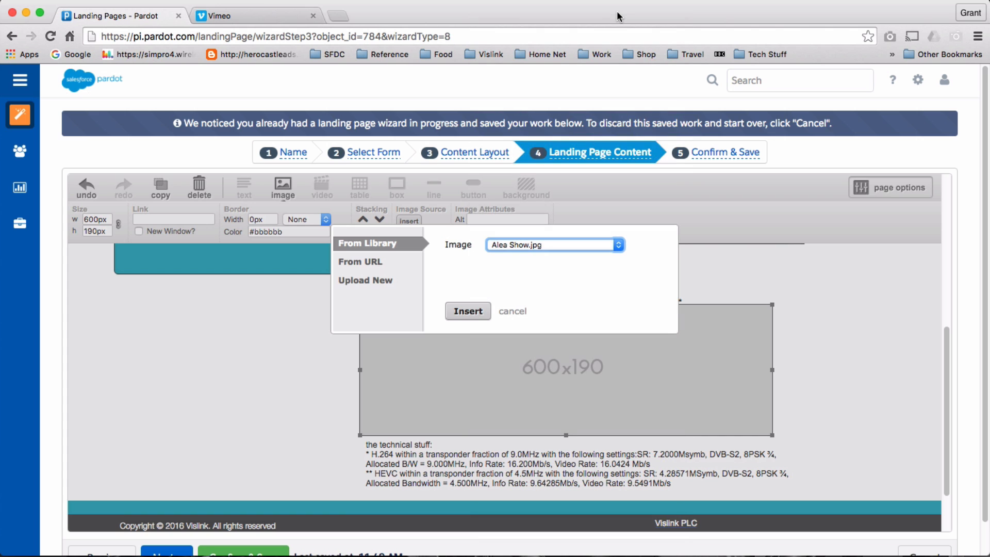
click(468, 311)
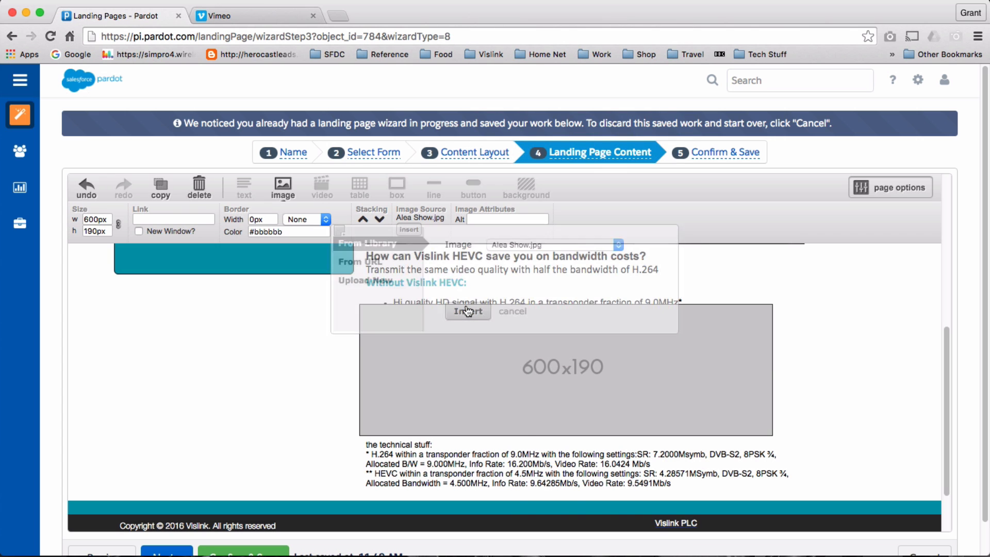
drag(602, 335, 671, 275)
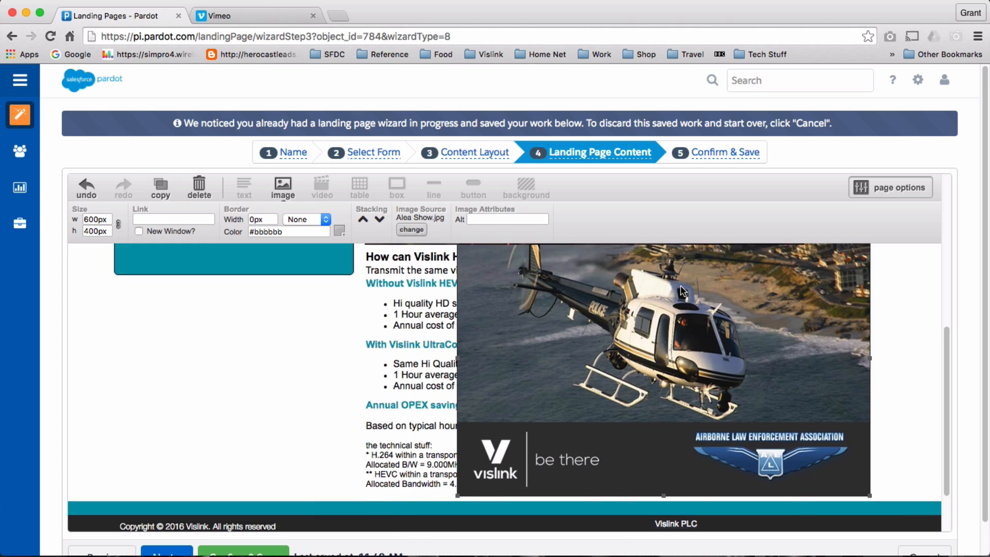
scroll(670, 275, up, 4)
click(820, 492)
drag(820, 496, 857, 343)
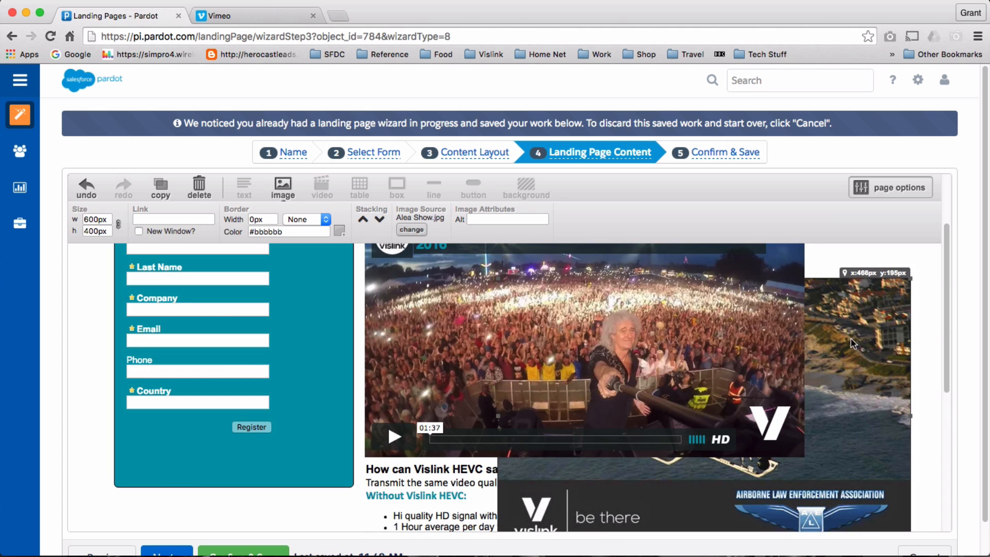
click(615, 326)
key(Delete)
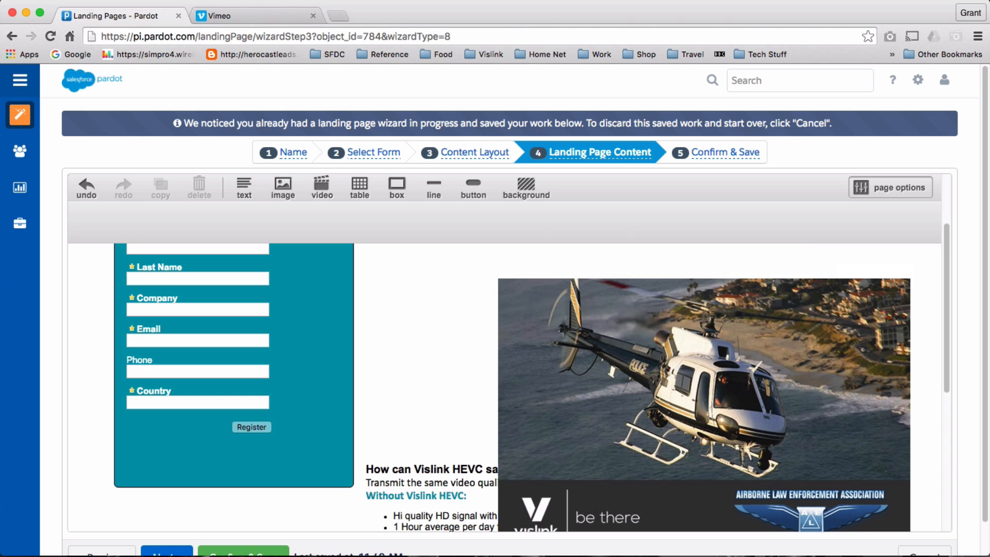
scroll(650, 345, up, 3)
drag(679, 412, 568, 343)
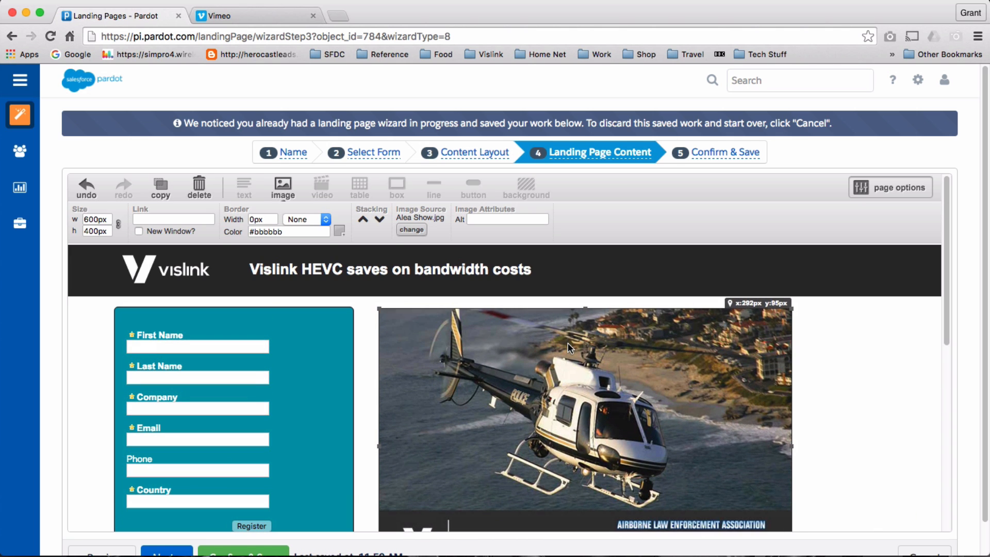
scroll(753, 383, down, 5)
scroll(753, 383, up, 4)
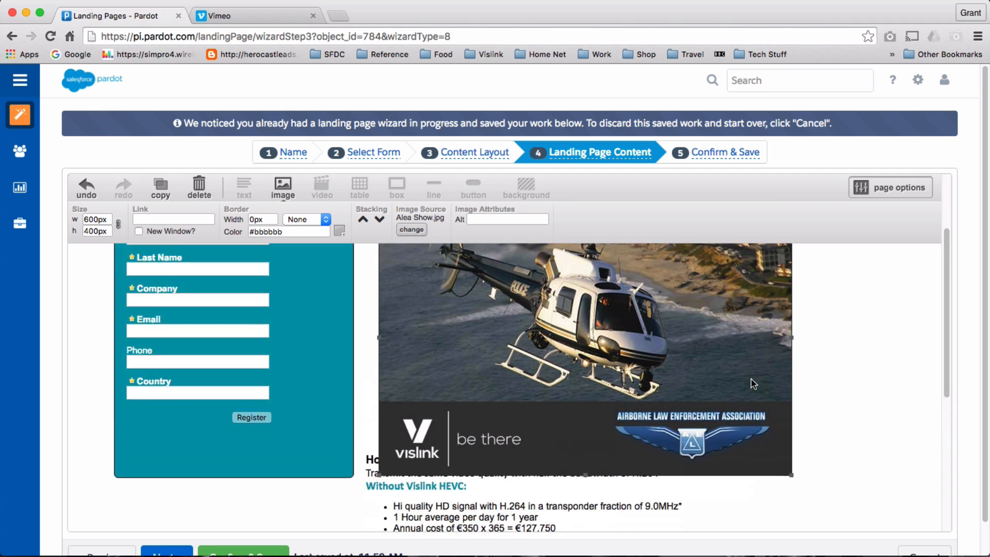
scroll(754, 383, up, 1)
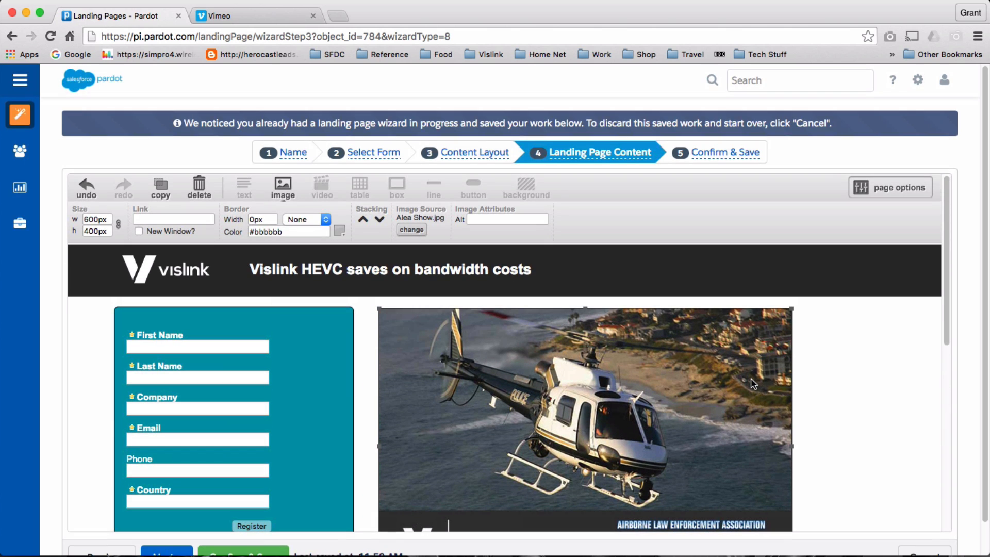
Open the Marketing > Content > Files library in a new tab.
click(26, 84)
mouse_move(72, 116)
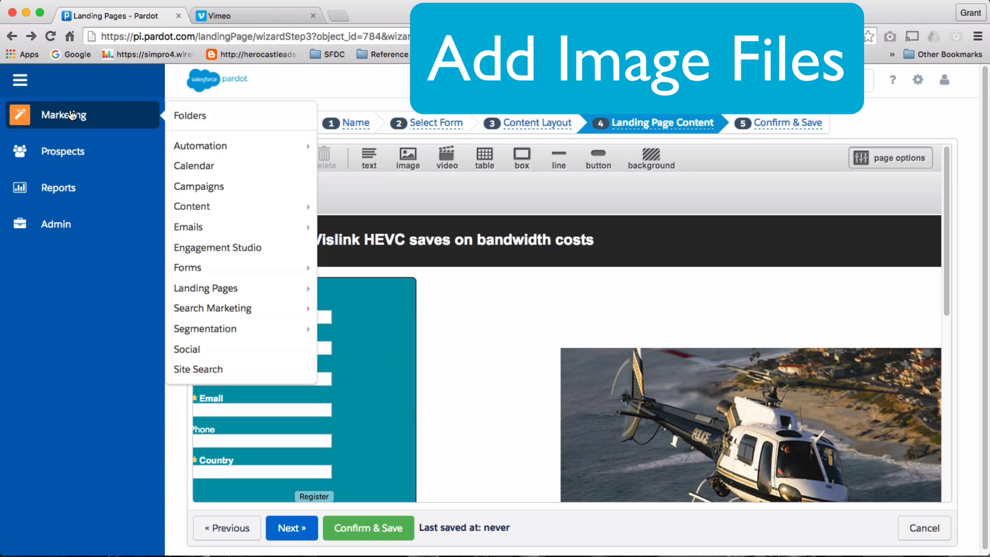
mouse_move(236, 211)
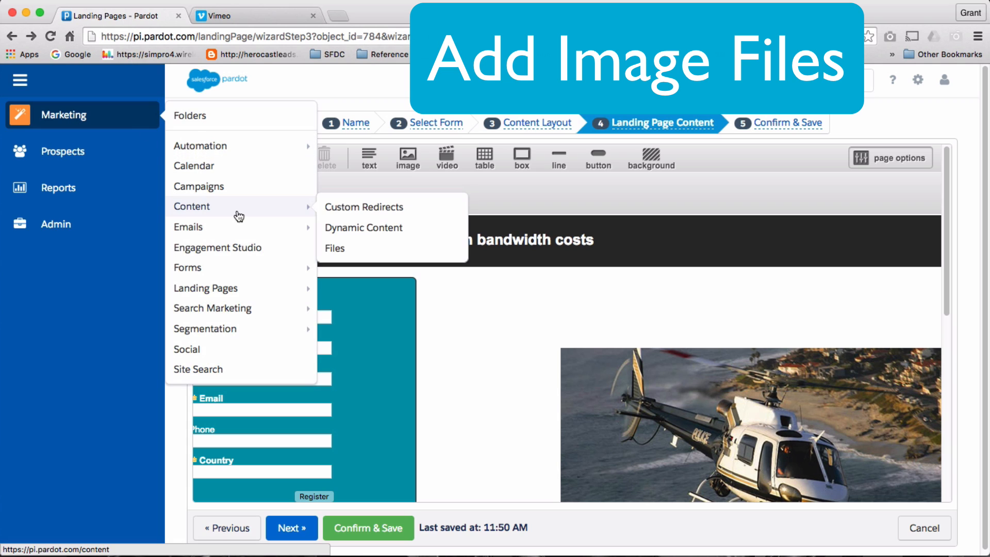
right_click(359, 250)
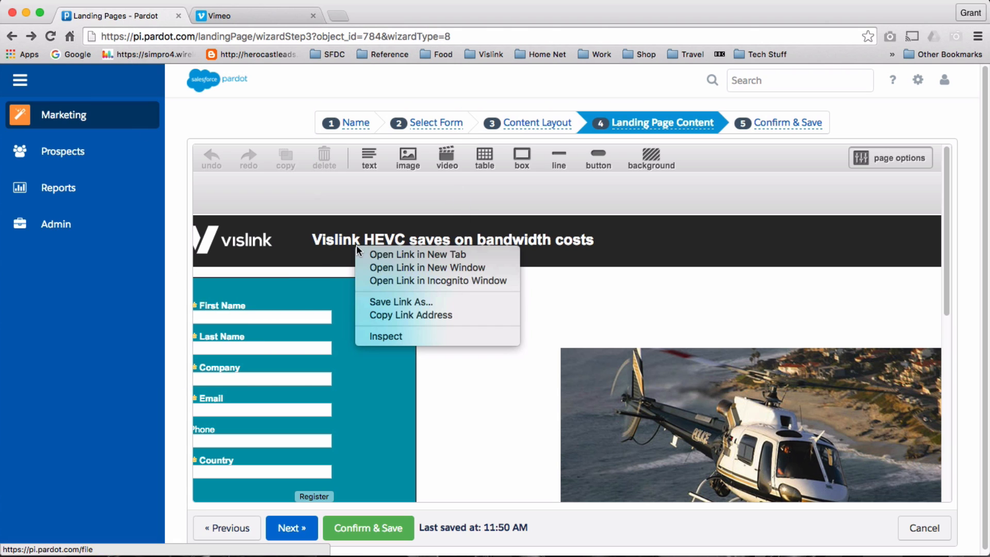
click(405, 251)
click(252, 15)
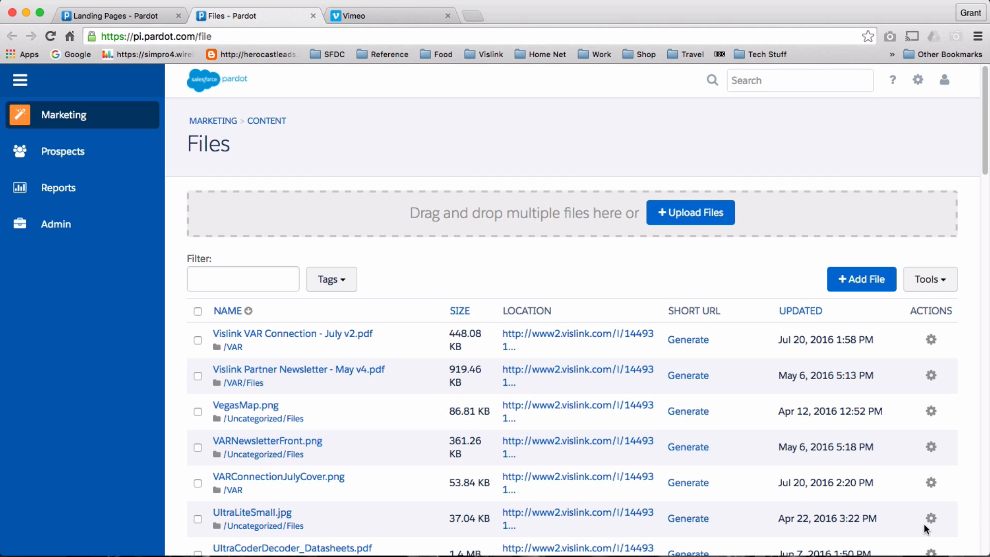
Upload Screen Shot 2016-07-26 at 10.24.51.png from Finder into the Files library.
key(super+Tab)
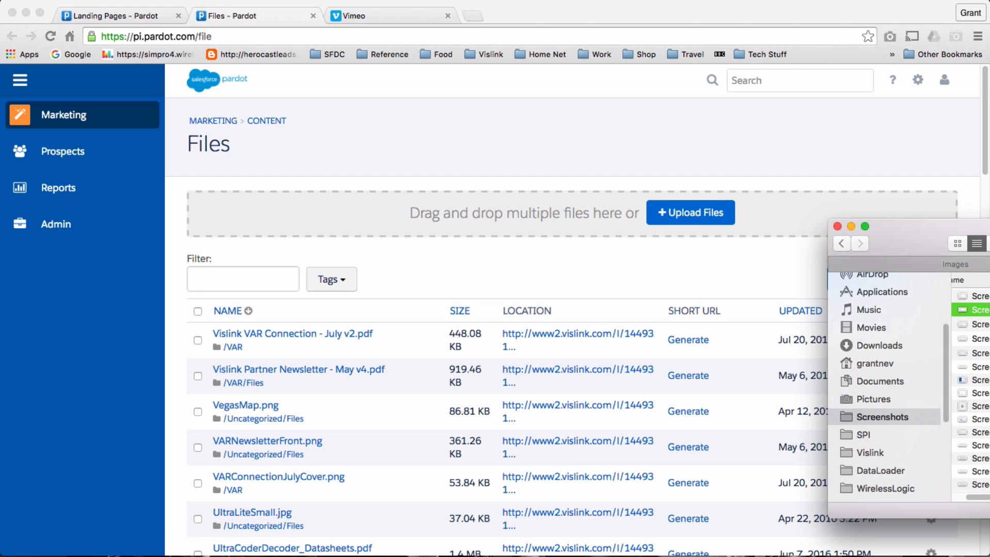
drag(931, 247, 671, 286)
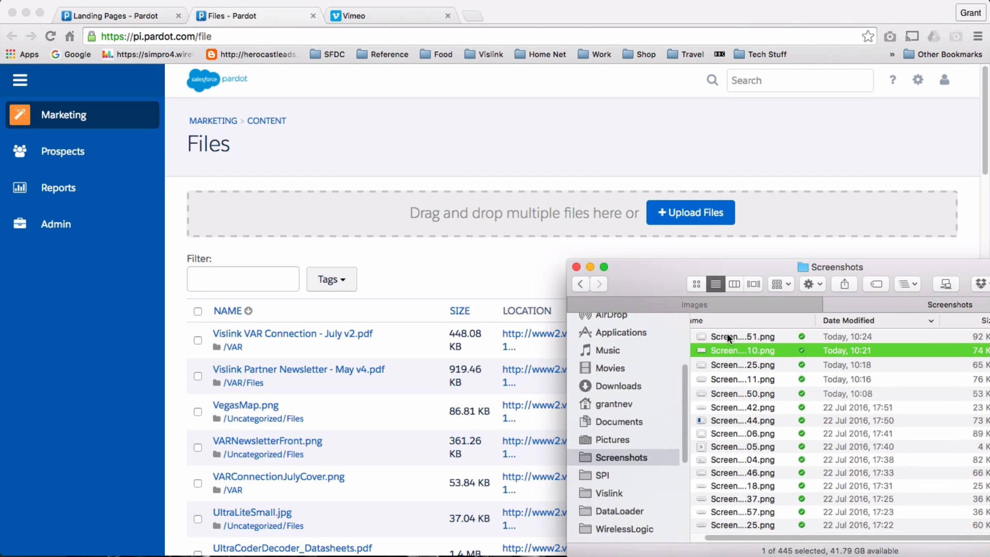
drag(748, 335, 620, 206)
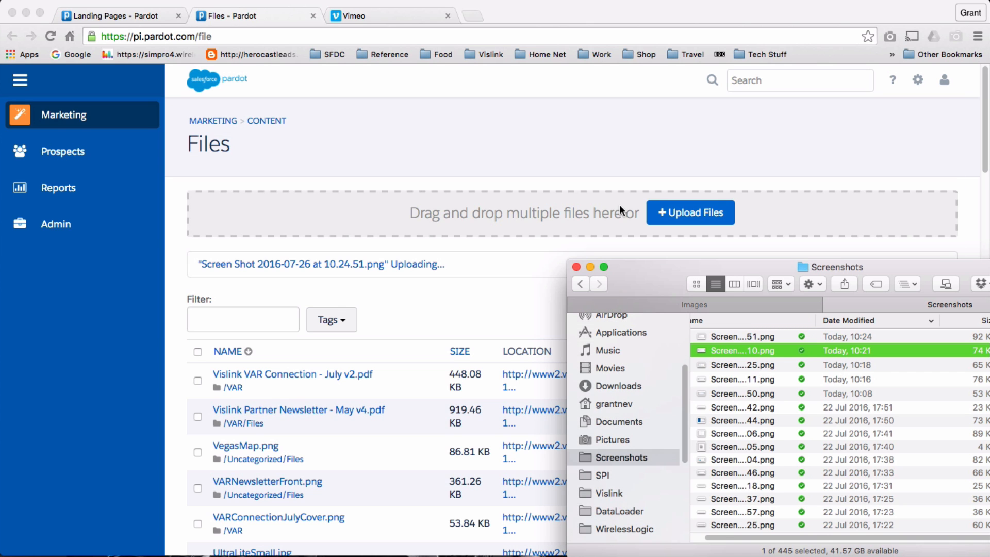
drag(679, 272, 989, 278)
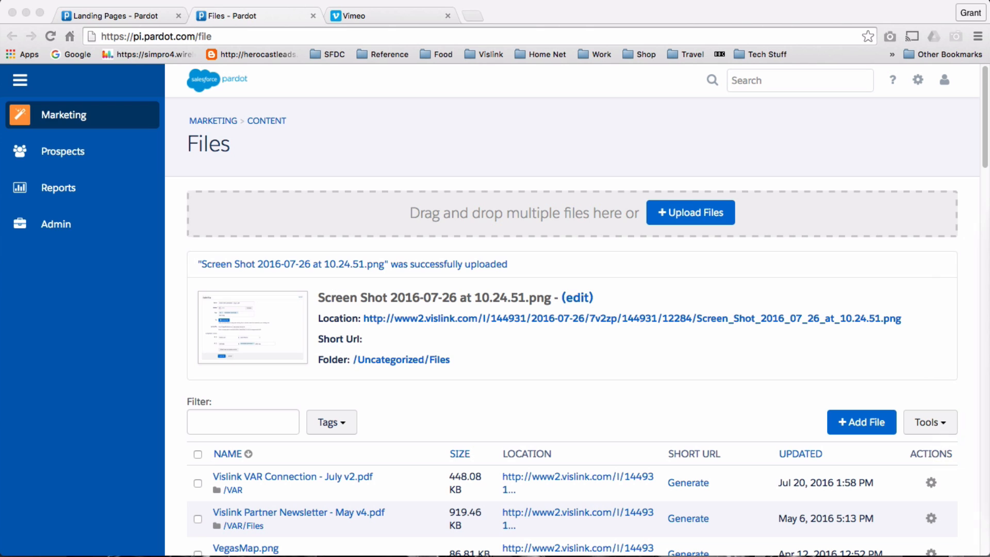
Open the uploaded screenshot's edit form and set its vanity URL to /screengrab.
click(587, 297)
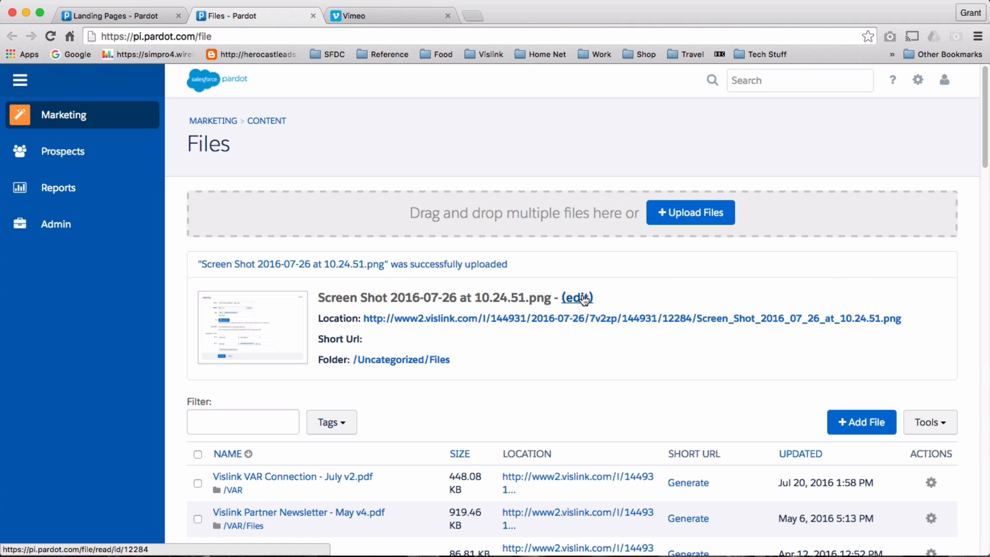
click(587, 297)
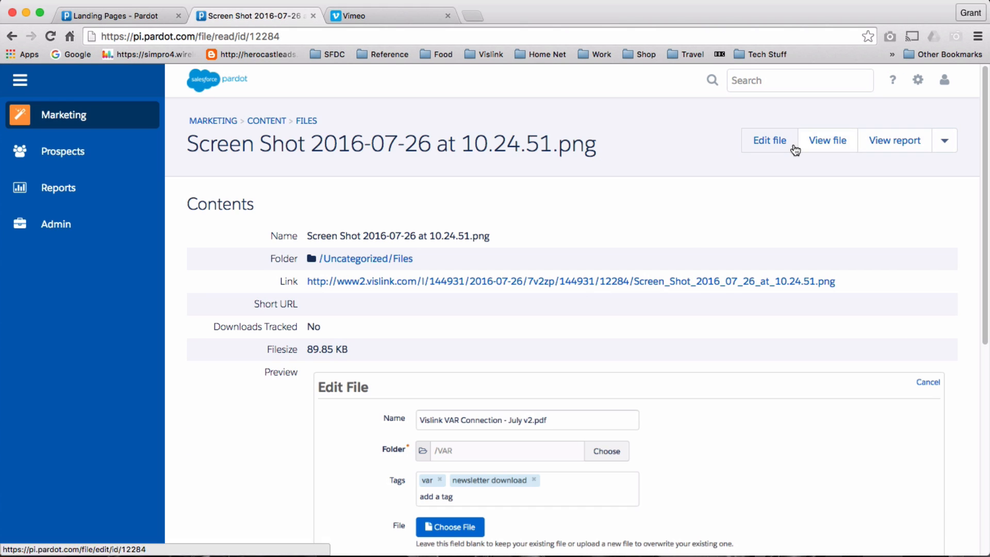
click(769, 146)
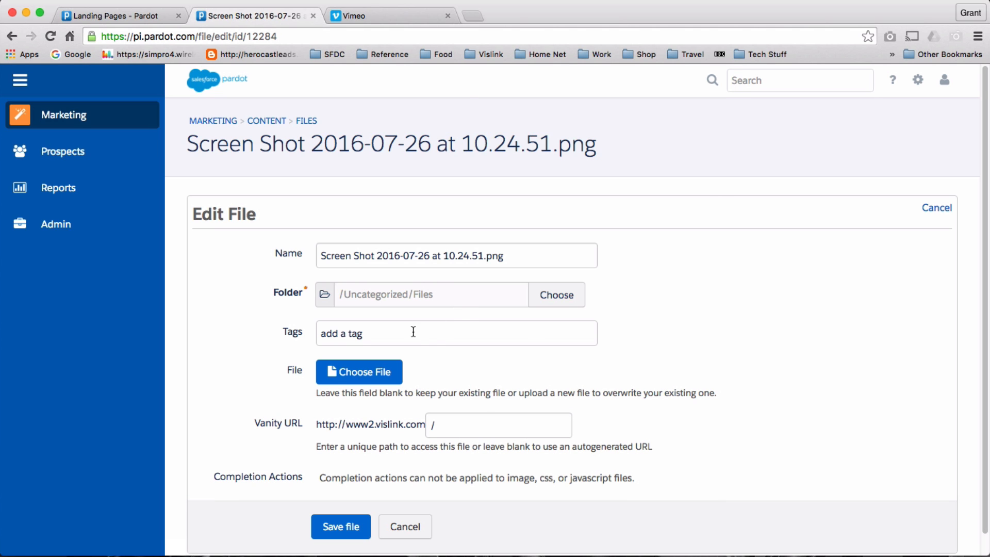
scroll(416, 326, down, 2)
click(469, 420)
text(screengrab)
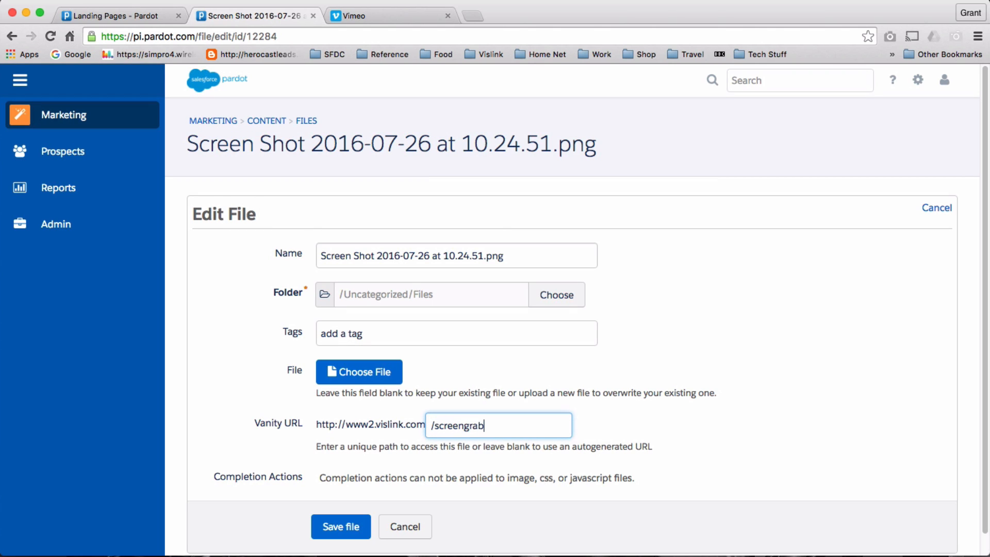
Store the screenshot file in the Uncategorized folder.
click(562, 293)
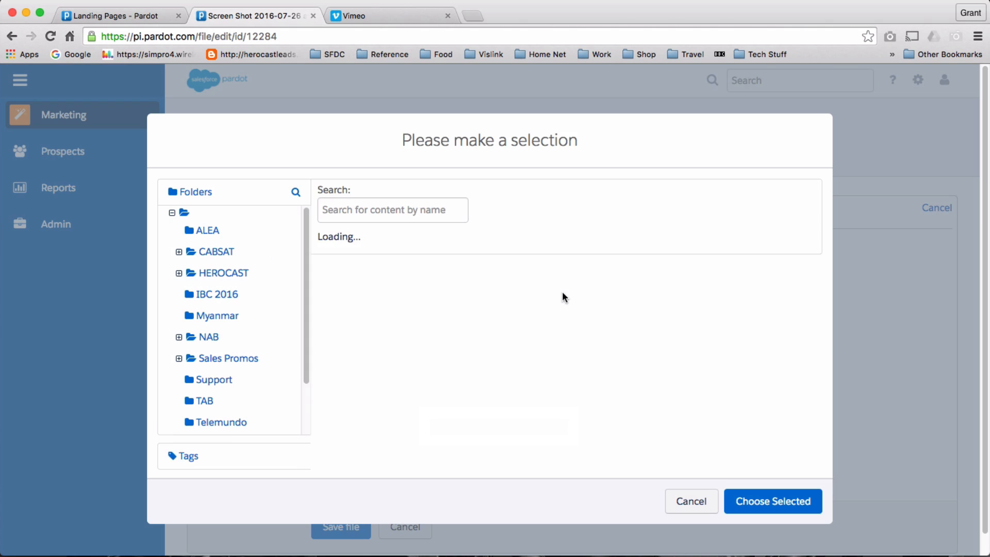
scroll(609, 390, down, 6)
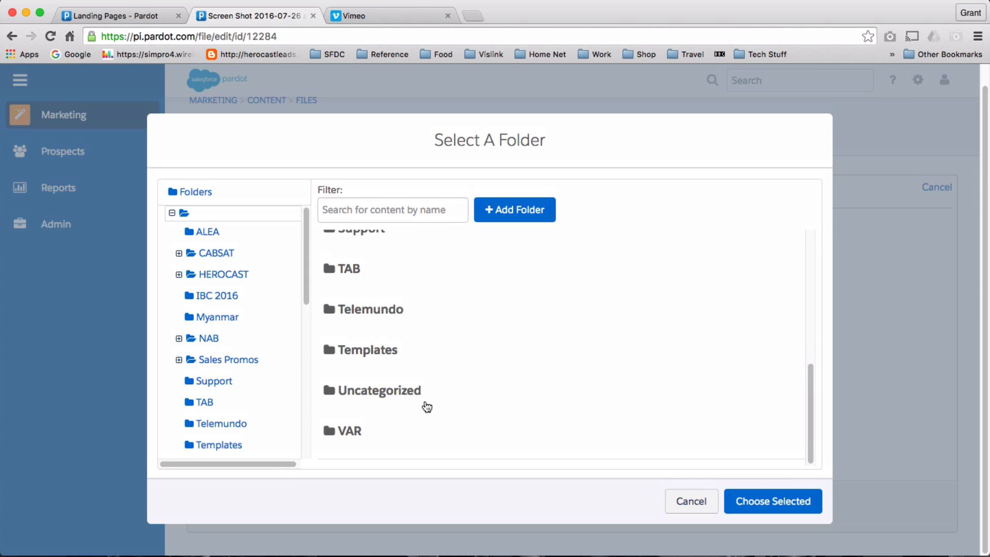
click(437, 402)
click(788, 506)
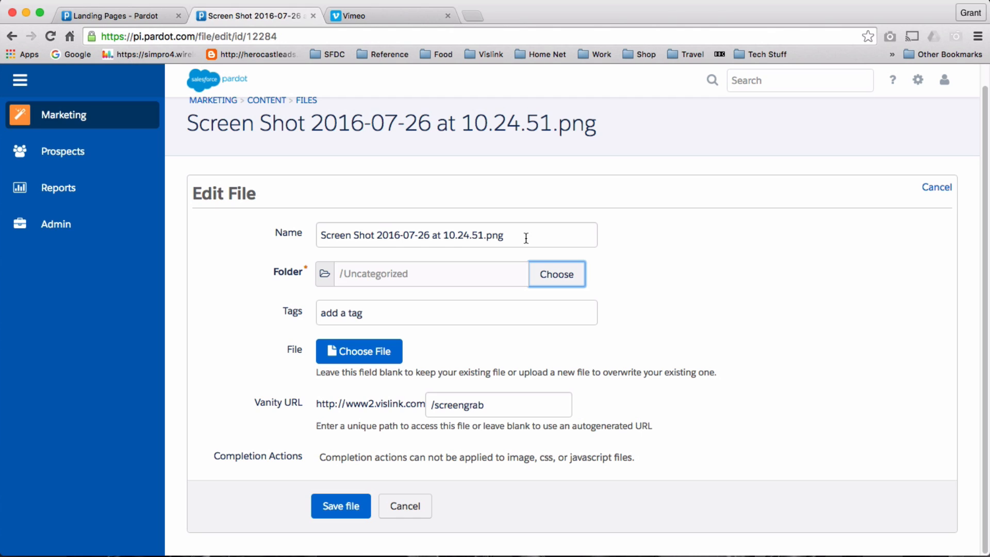
Rename the file to 'Example Screenshot', save it, and return to the landing page.
drag(541, 233, 312, 226)
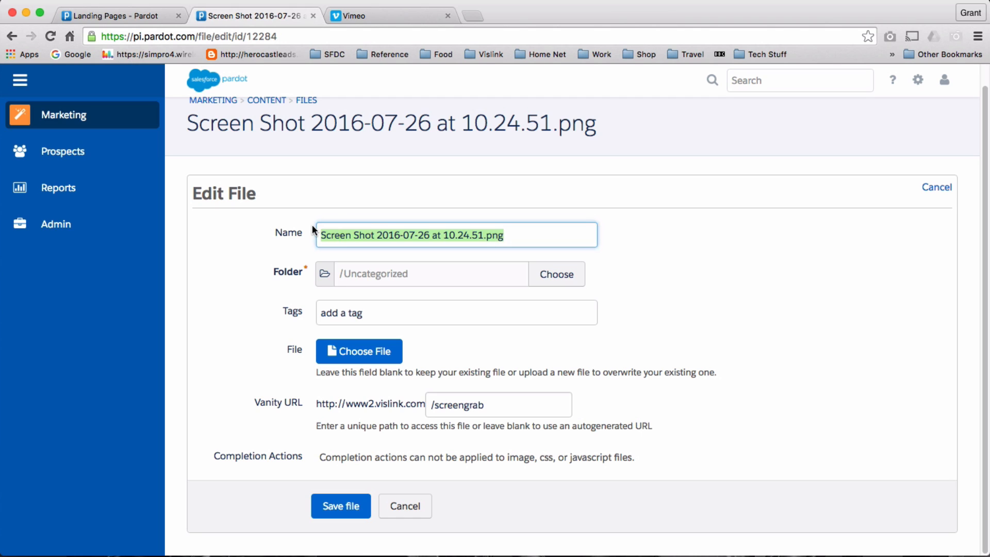
text(Exa)
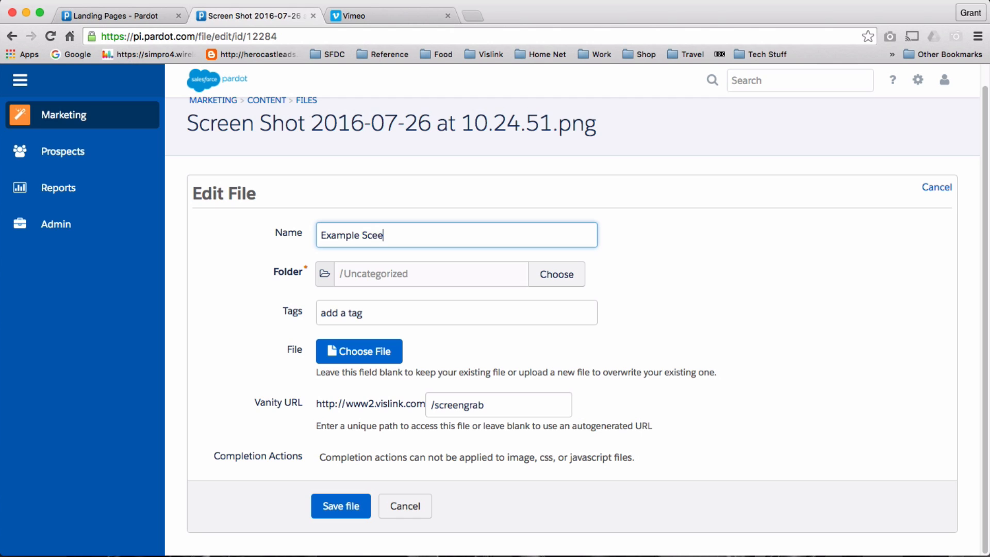
text(mple Screenshot)
click(329, 510)
click(350, 510)
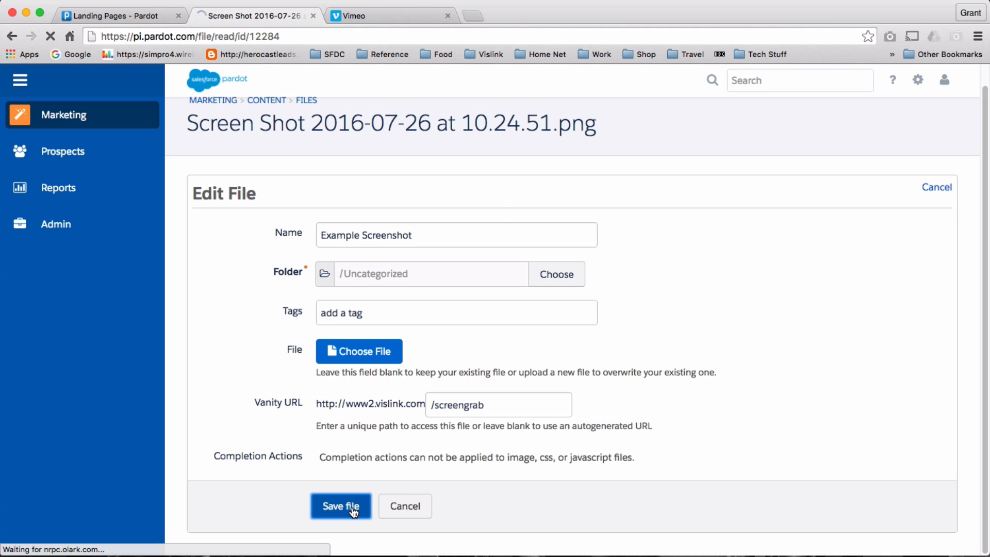
scroll(619, 467, down, 6)
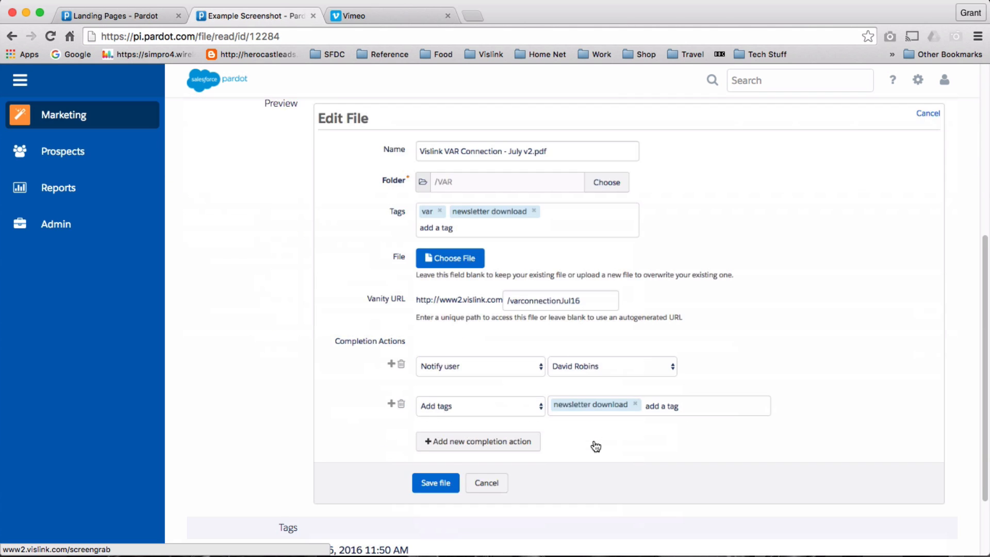
scroll(619, 446, up, 4)
scroll(717, 273, down, 3)
scroll(693, 371, up, 5)
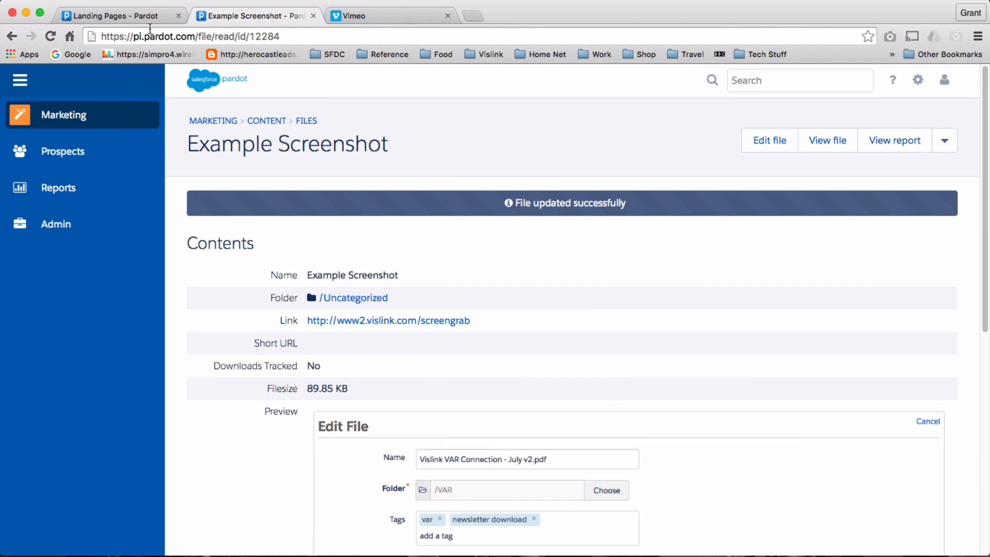
click(141, 17)
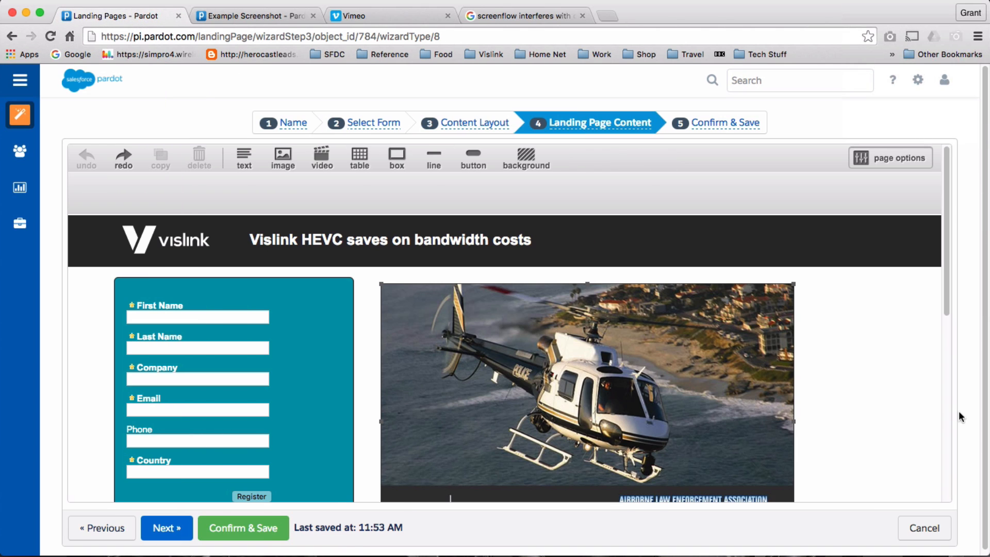
Delete the helicopter photo from the landing page.
click(708, 376)
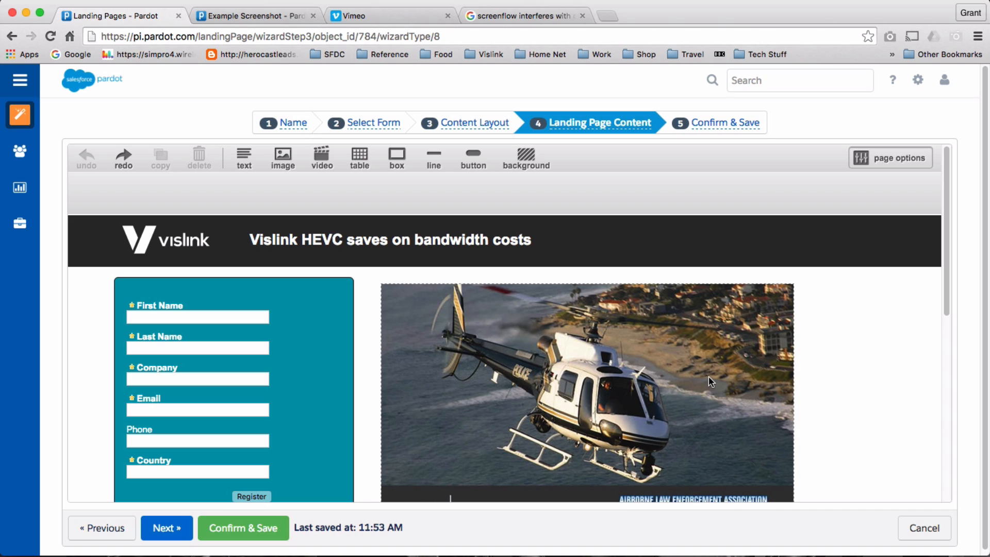
click(654, 361)
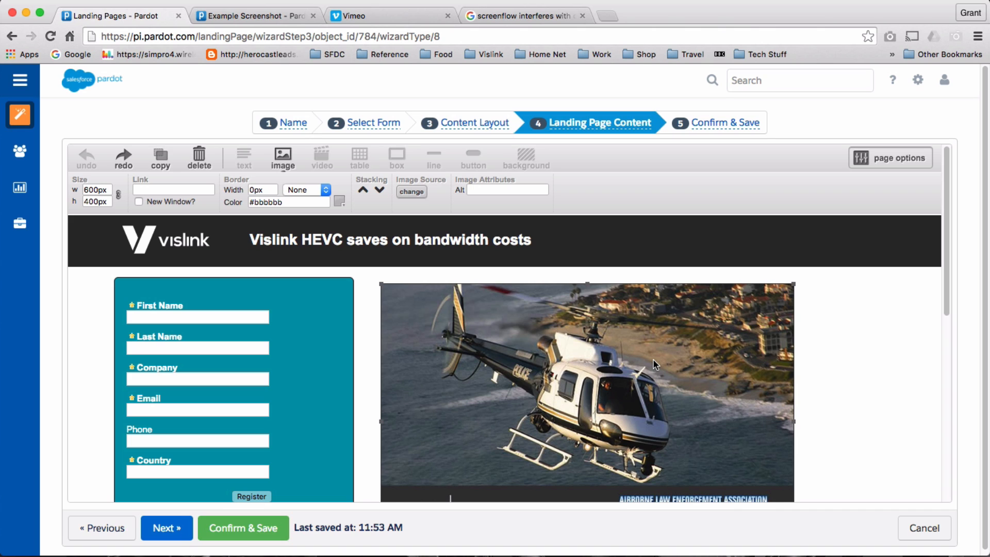
key(Delete)
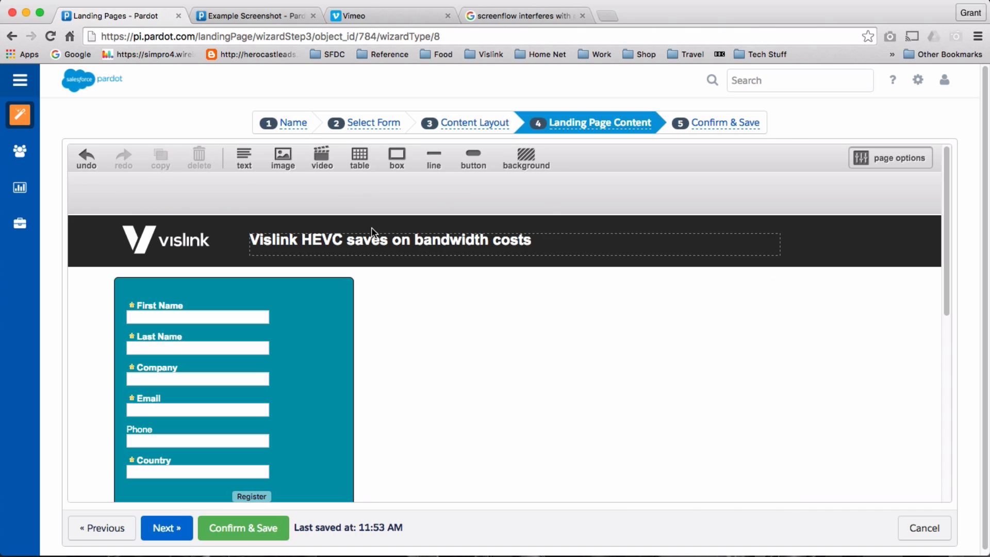
Add an image placeholder beside the form and fill it with Example Screenshot from the library.
click(283, 164)
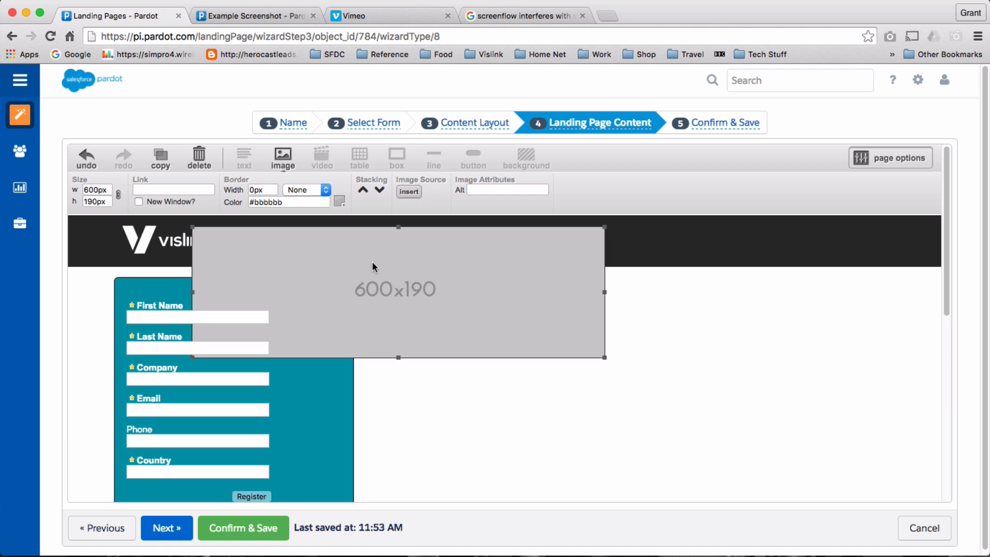
drag(373, 264, 522, 323)
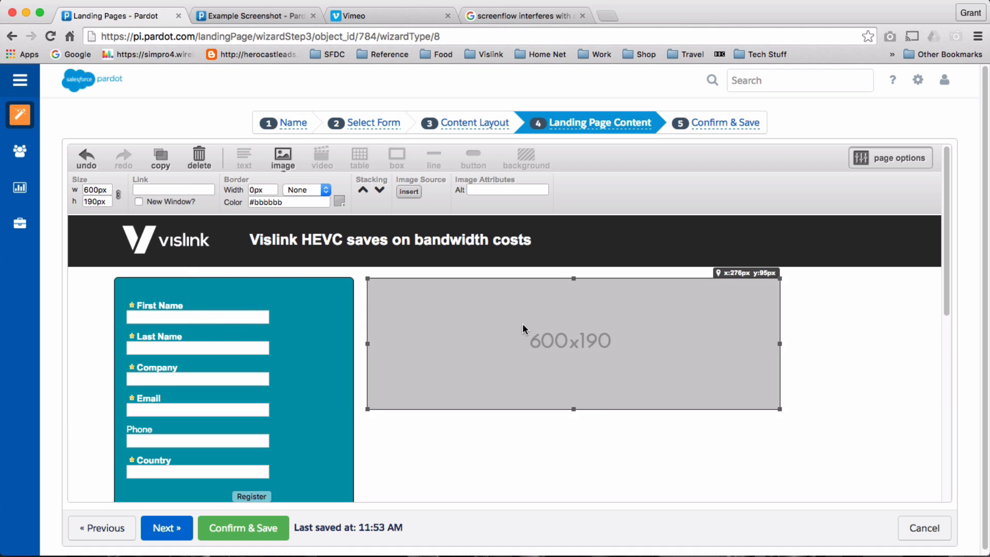
double_click(558, 343)
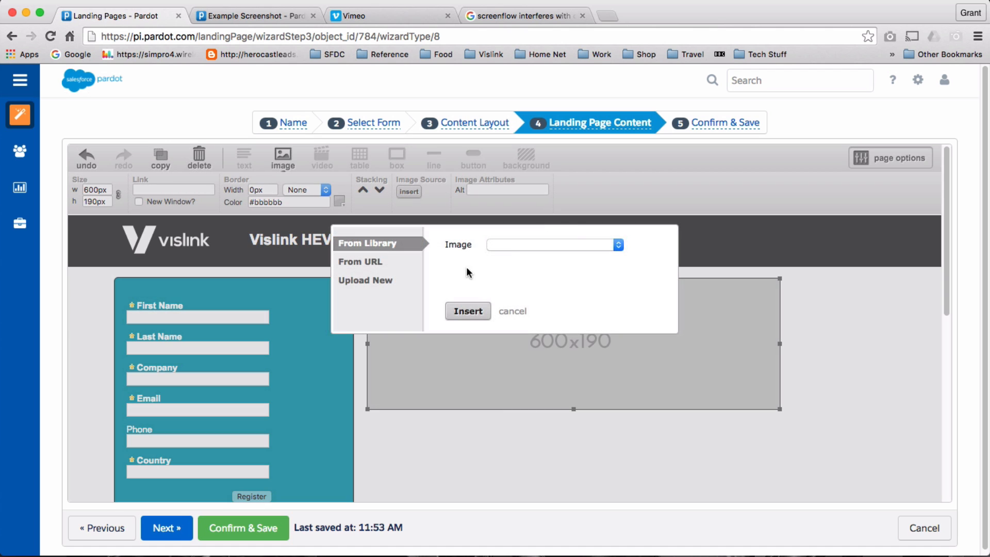
click(619, 244)
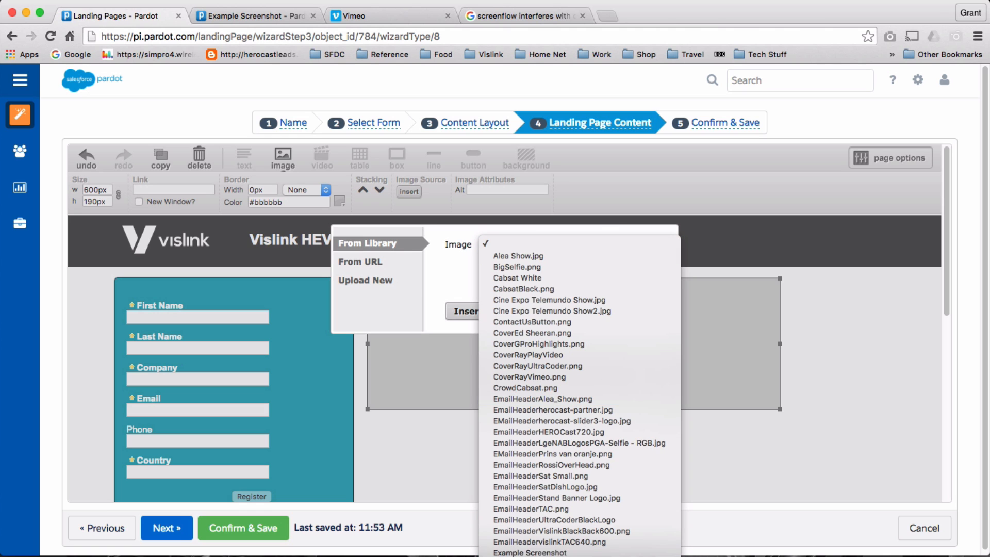
click(588, 548)
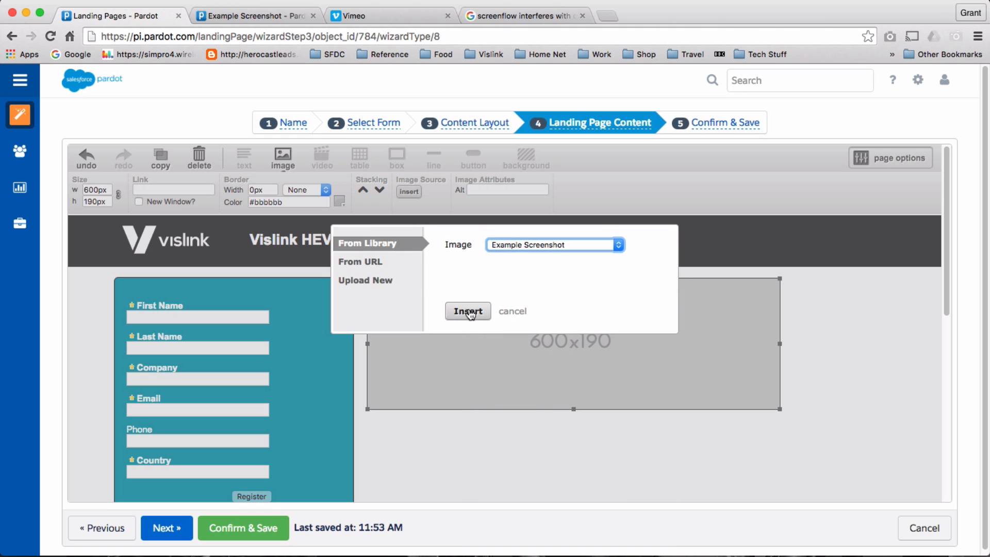
click(468, 311)
scroll(565, 387, down, 1)
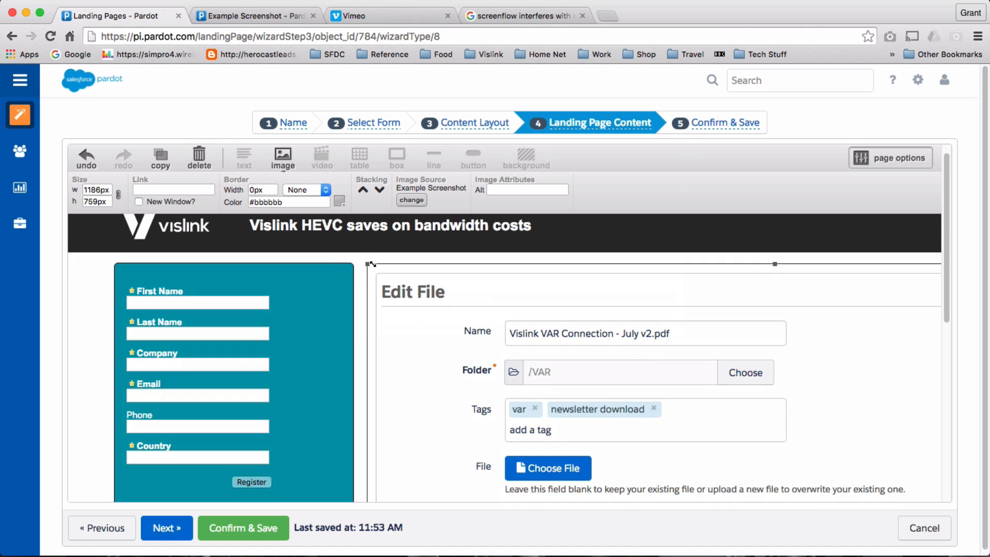
Shrink the Example Screenshot image and move it beside the registration form.
drag(372, 264, 397, 267)
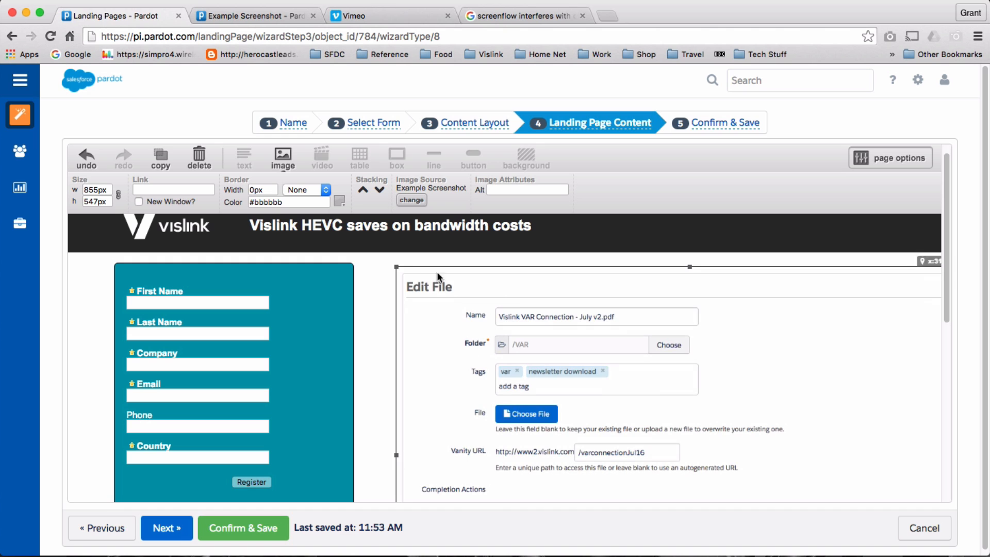
click(398, 263)
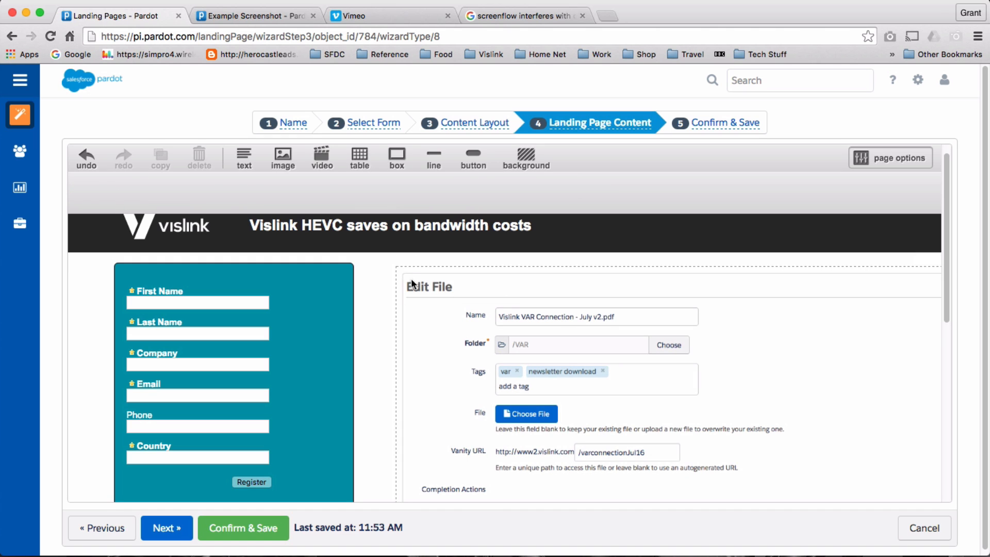
click(410, 277)
drag(396, 267, 662, 462)
drag(748, 469, 458, 299)
scroll(524, 370, down, 2)
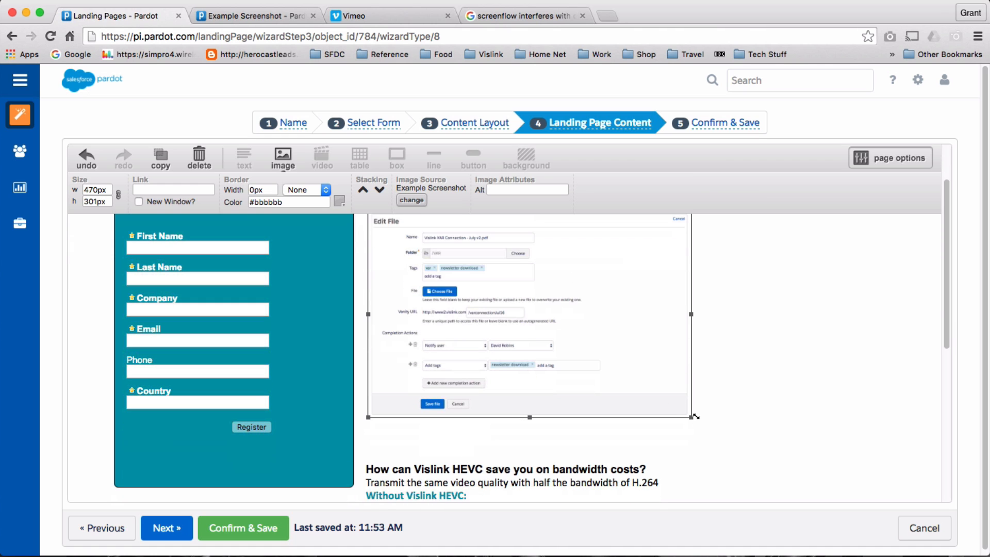
Adjust the image to exactly 562×360 px.
drag(695, 417, 755, 458)
scroll(834, 457, up, 2)
scroll(833, 457, down, 3)
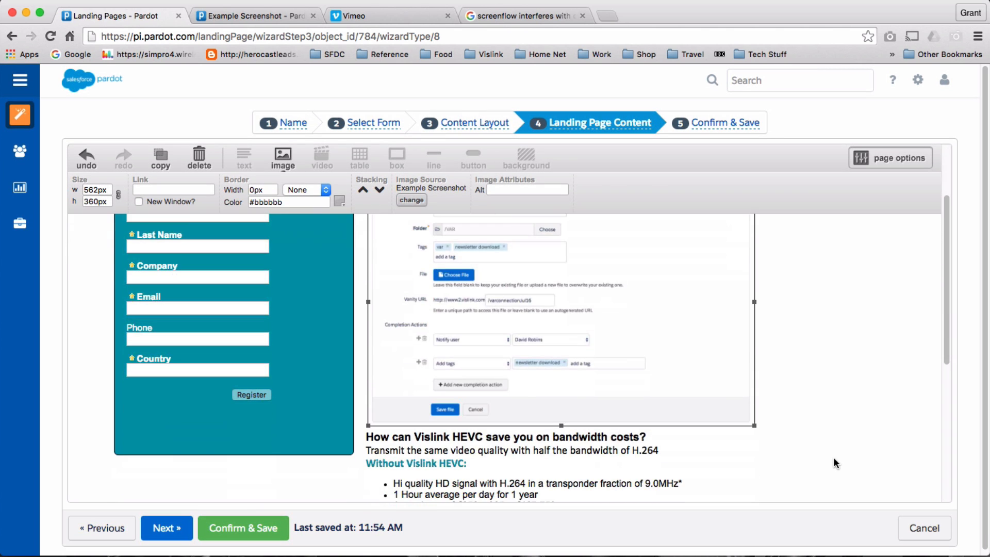
scroll(811, 441, up, 2)
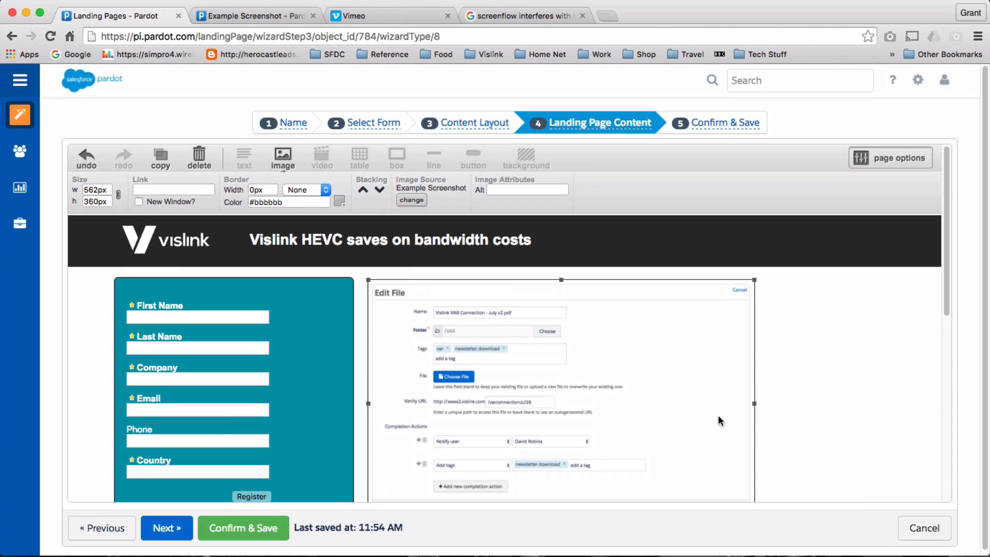
scroll(725, 421, down, 1)
scroll(724, 421, up, 1)
scroll(724, 421, down, 3)
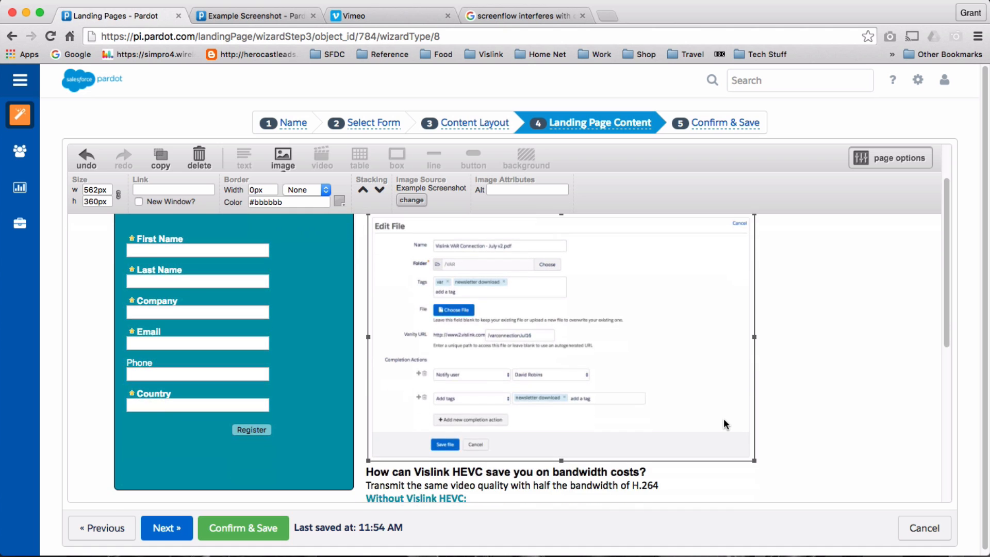
scroll(402, 348, up, 2)
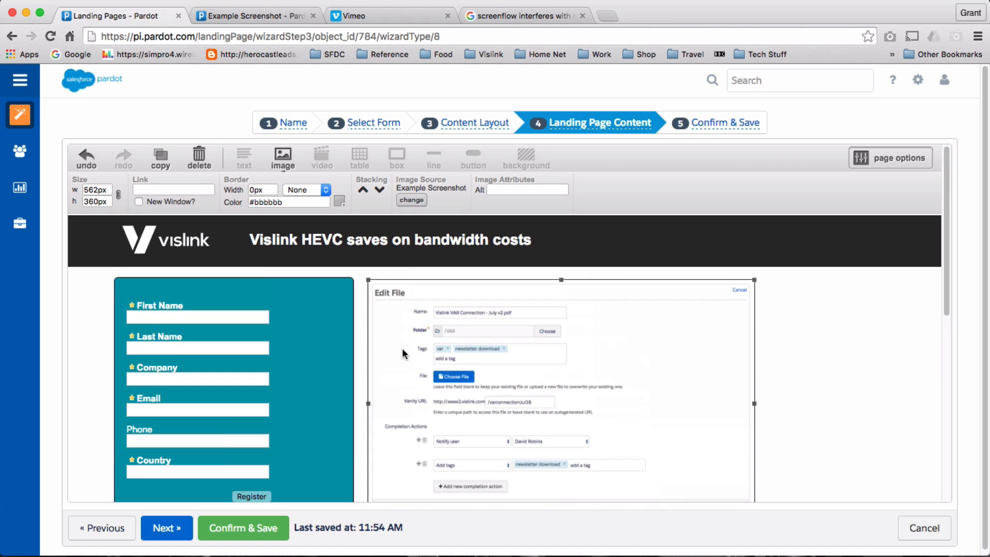
click(324, 332)
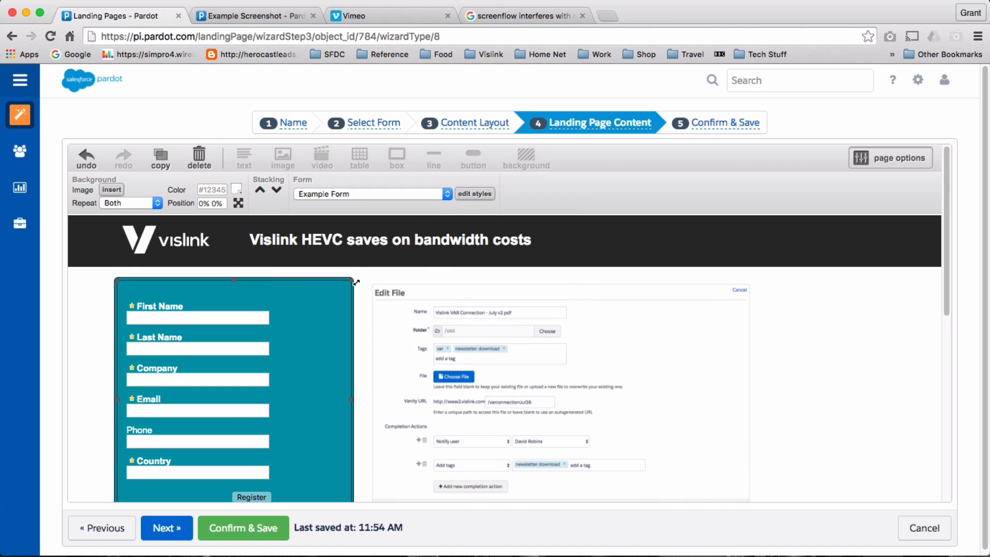
Resize the form block and the teal box behind it.
click(334, 310)
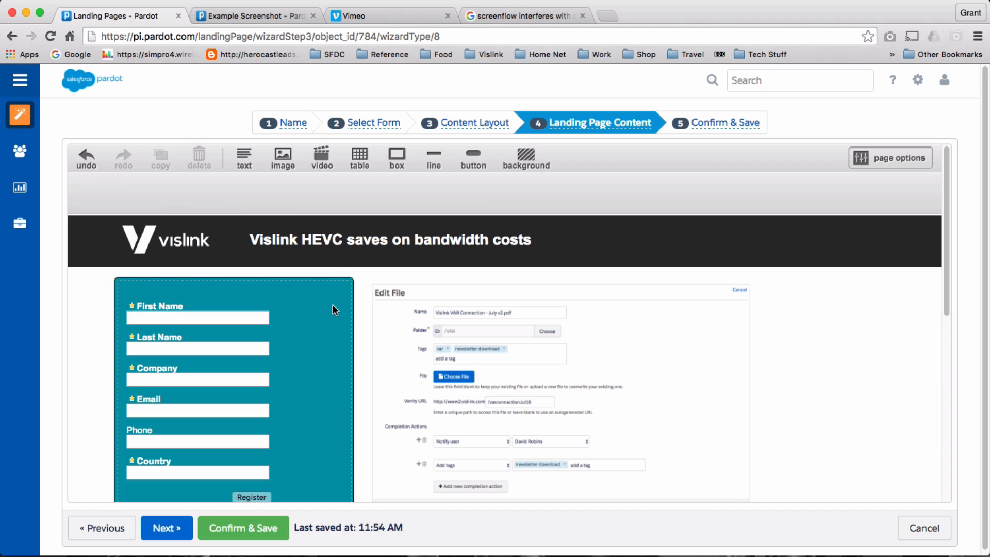
click(339, 285)
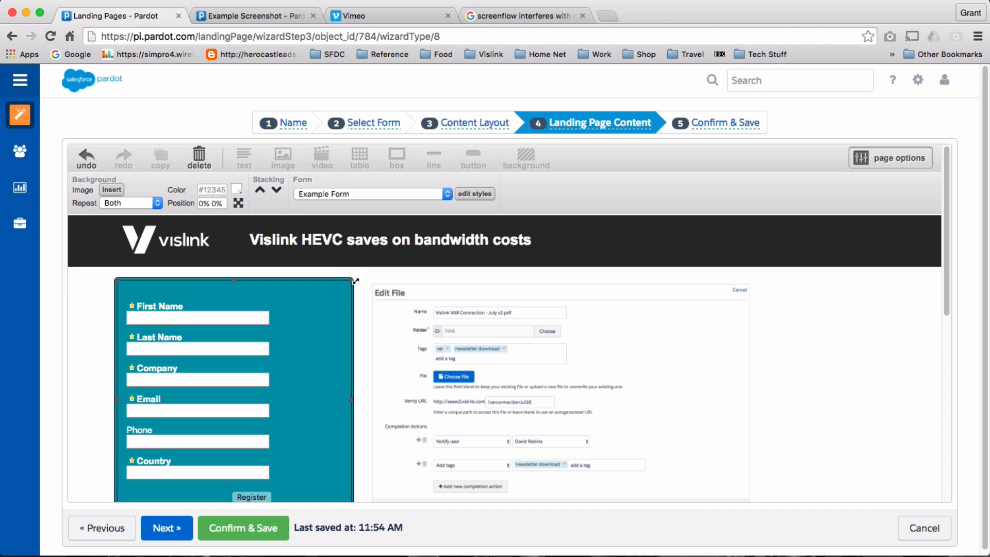
mouse_move(355, 282)
mouse_down()
mouse_move(309, 272)
mouse_move(343, 282)
mouse_move(321, 303)
mouse_move(344, 286)
mouse_up()
click(352, 281)
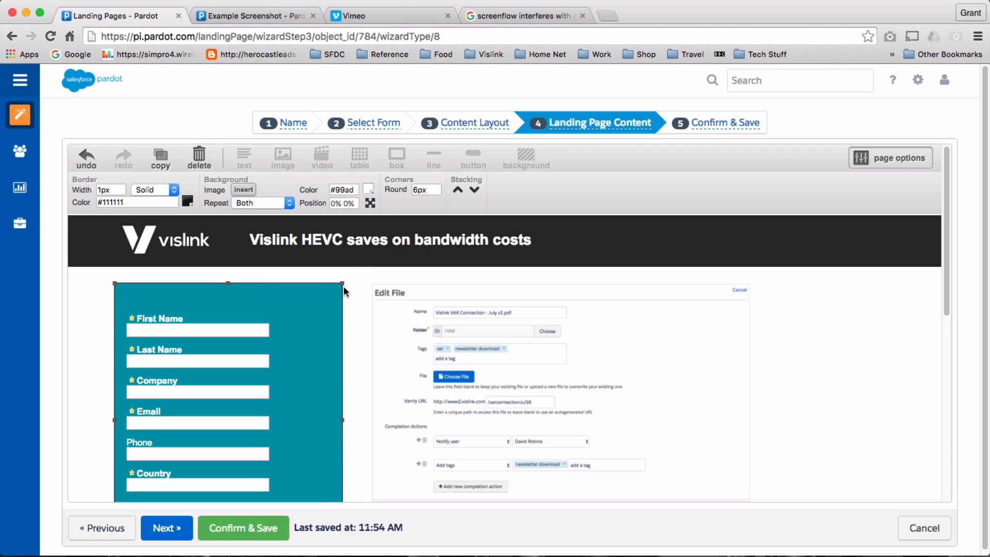
scroll(343, 285, down, 3)
scroll(343, 285, up, 1)
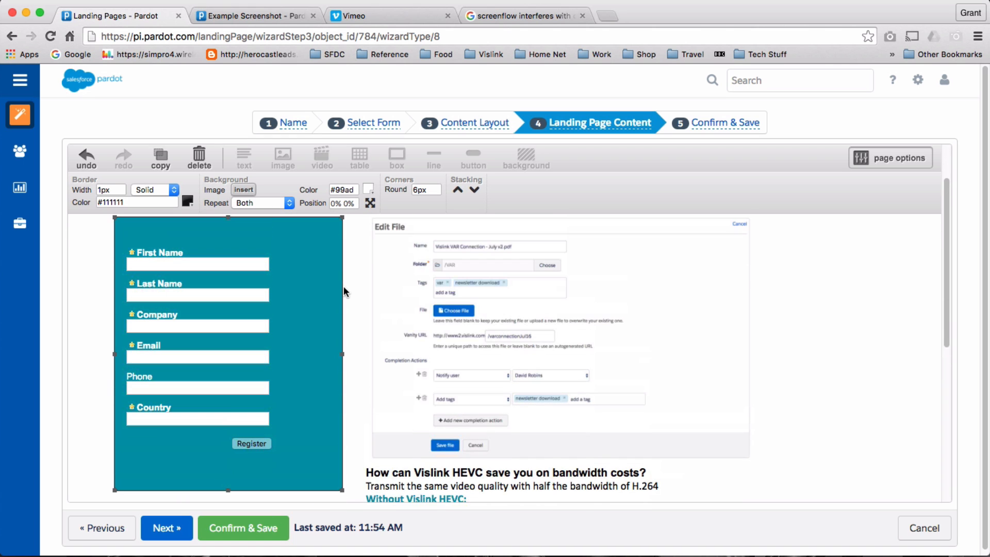
Shift the form fields slightly right inside the teal box.
click(235, 307)
mouse_move(235, 306)
mouse_down()
mouse_move(517, 326)
mouse_move(364, 336)
mouse_move(237, 320)
mouse_move(241, 309)
mouse_up()
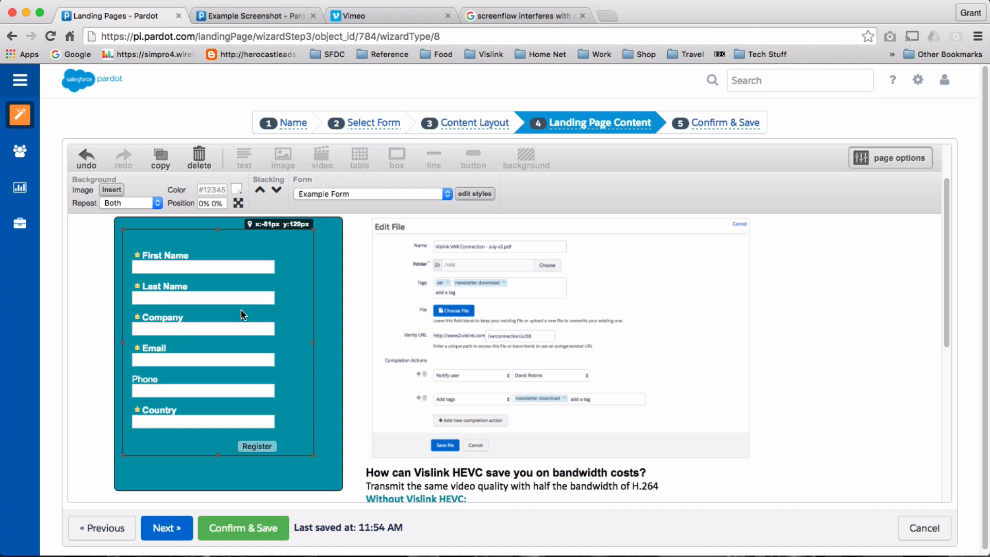
scroll(297, 365, down, 1)
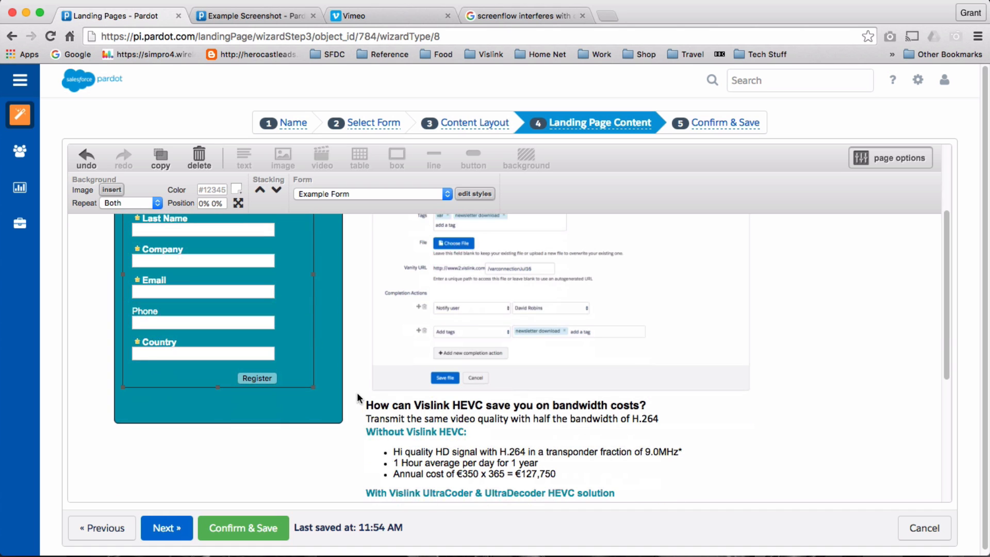
click(475, 419)
scroll(509, 426, down, 2)
scroll(509, 426, down, 4)
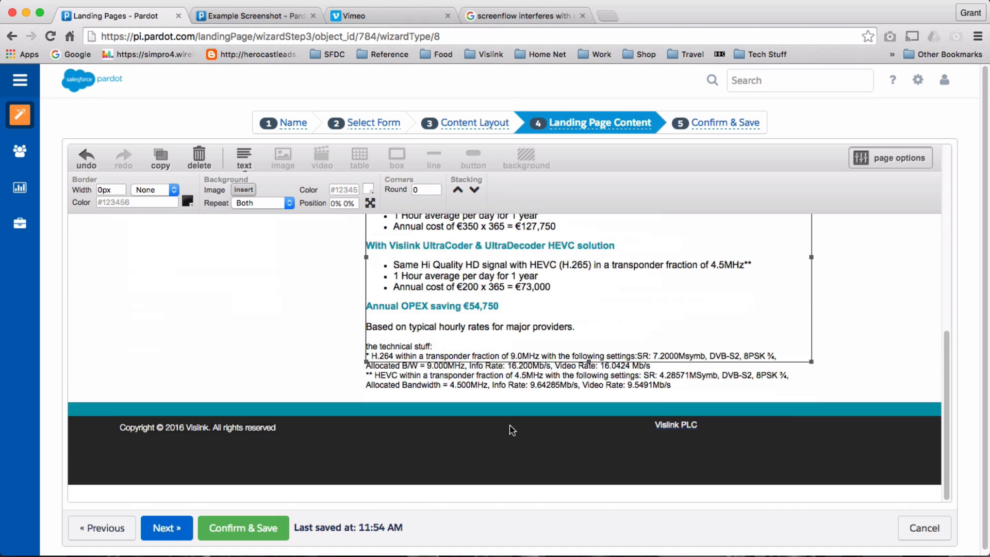
scroll(454, 329, up, 6)
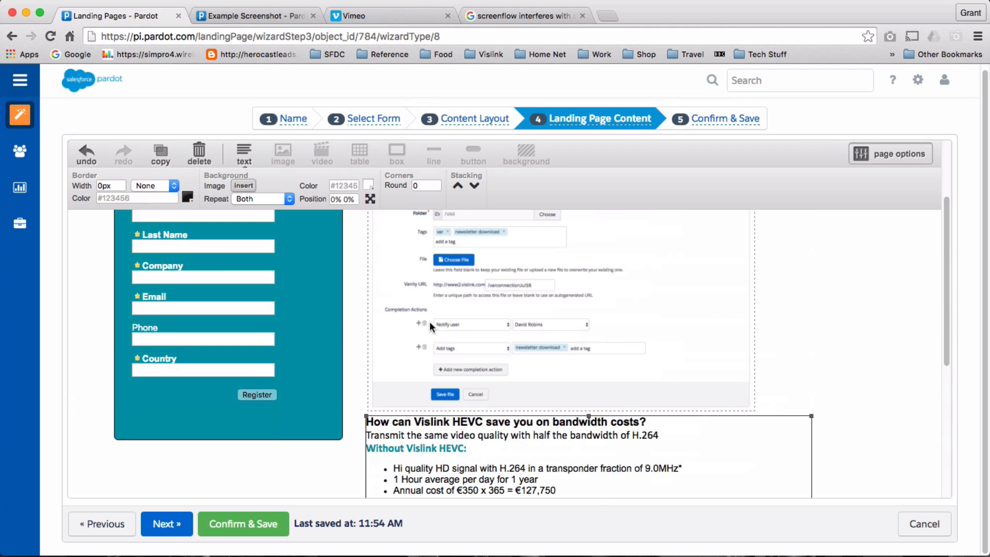
Open the bandwidth-costs text block in the text editor and select its heading and opening lines.
double_click(375, 423)
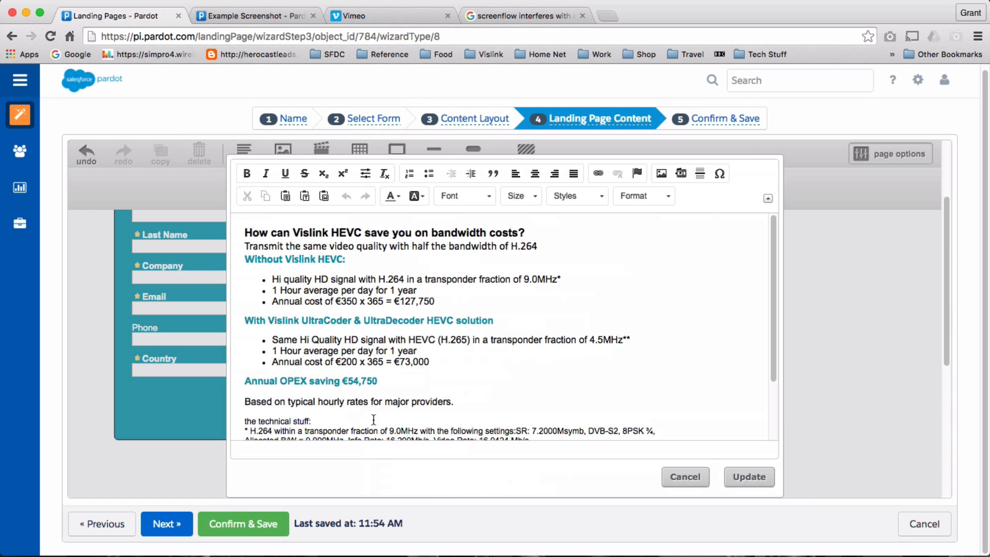
drag(246, 231, 627, 222)
scroll(622, 261, up, 5)
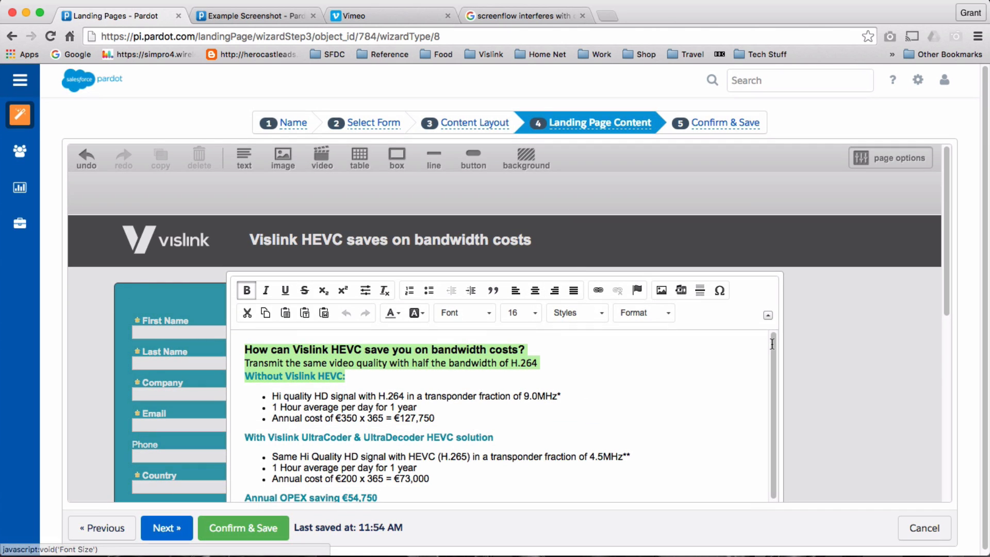
scroll(757, 392, down, 1)
scroll(756, 390, up, 1)
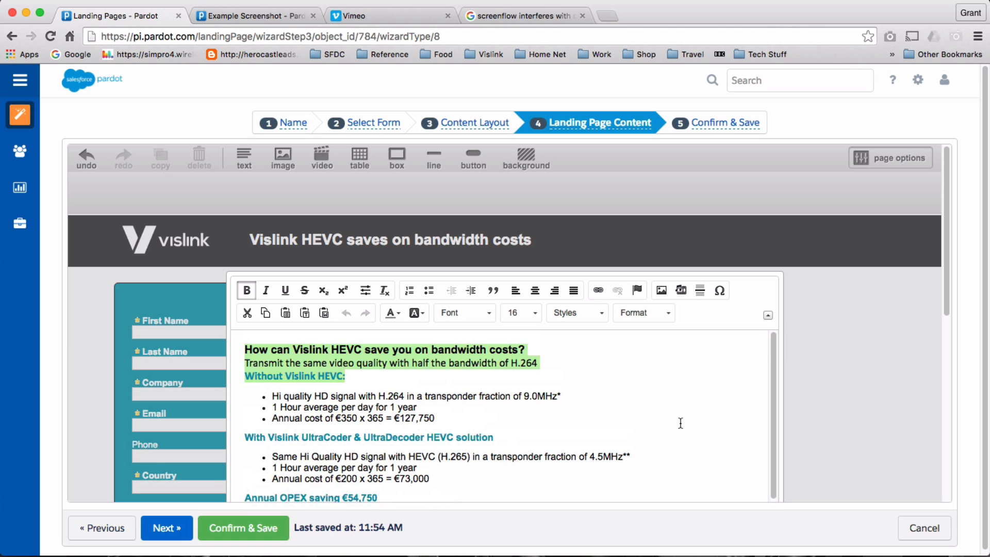
scroll(681, 428, down, 1)
scroll(771, 401, up, 1)
scroll(907, 397, down, 5)
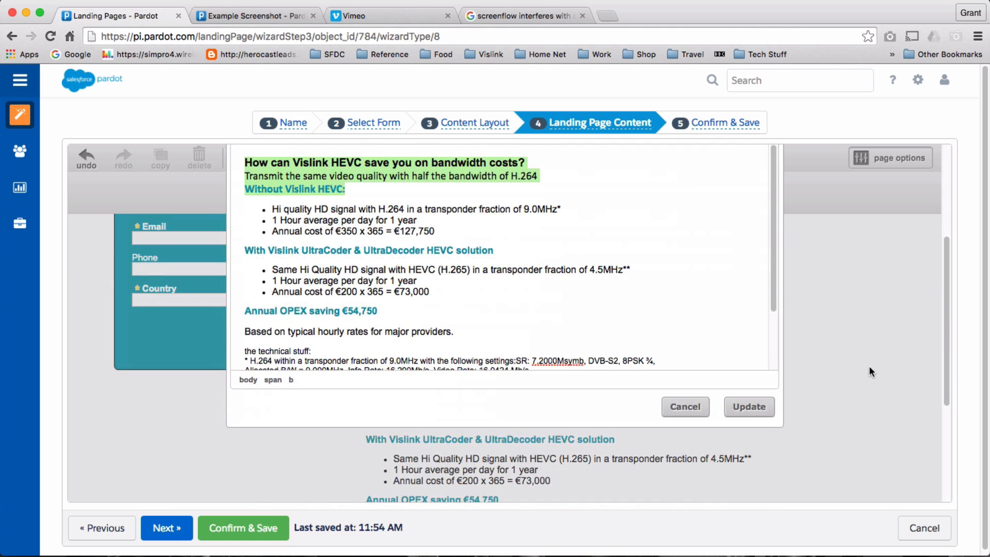
scroll(632, 281, down, 1)
scroll(632, 281, up, 5)
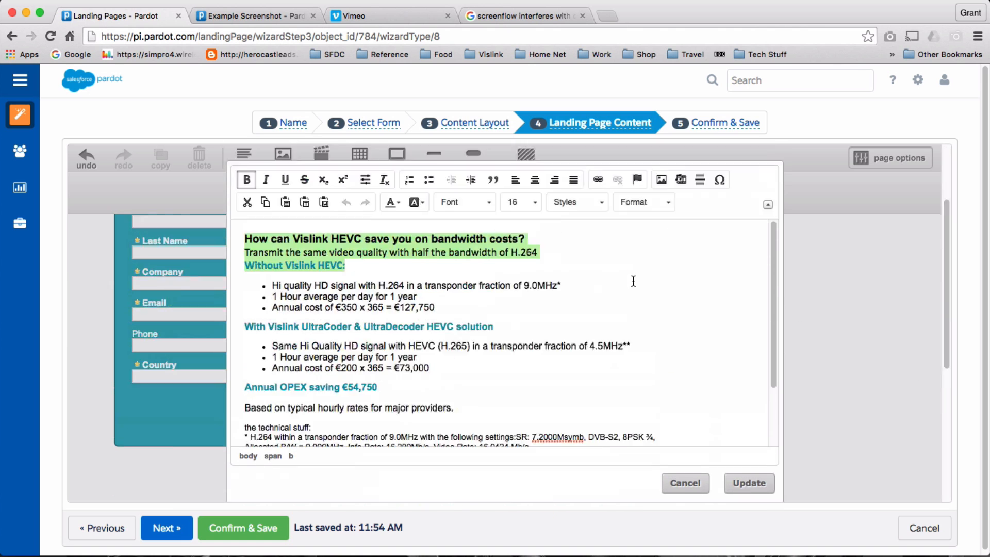
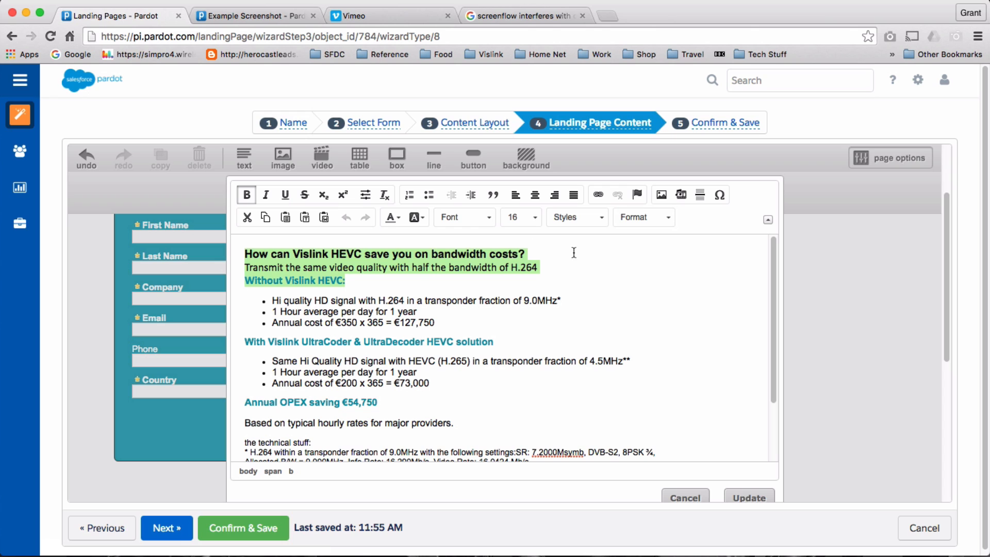
Colour the 'Without Vislink HEVC:' heading with the custom hex colour #0099AD.
drag(353, 279, 243, 280)
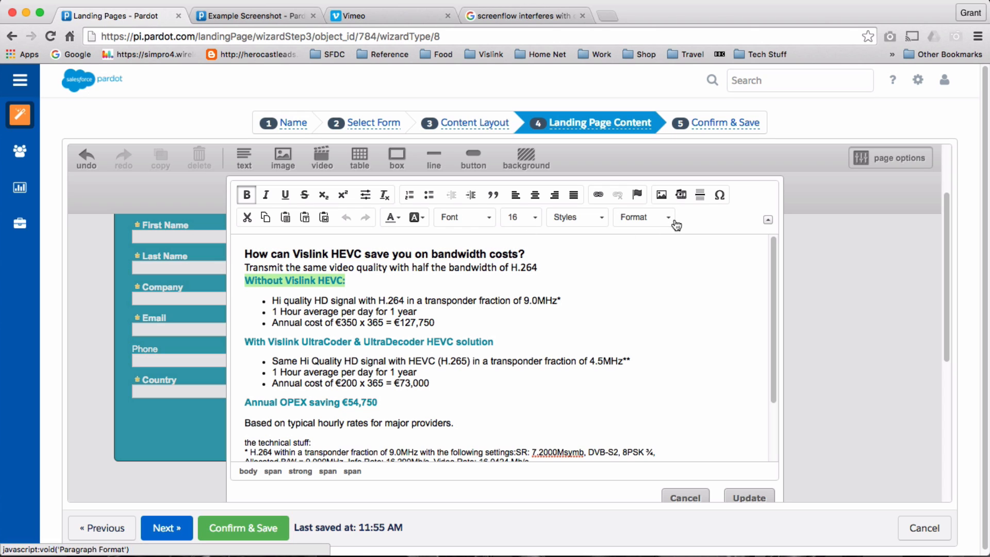
click(402, 214)
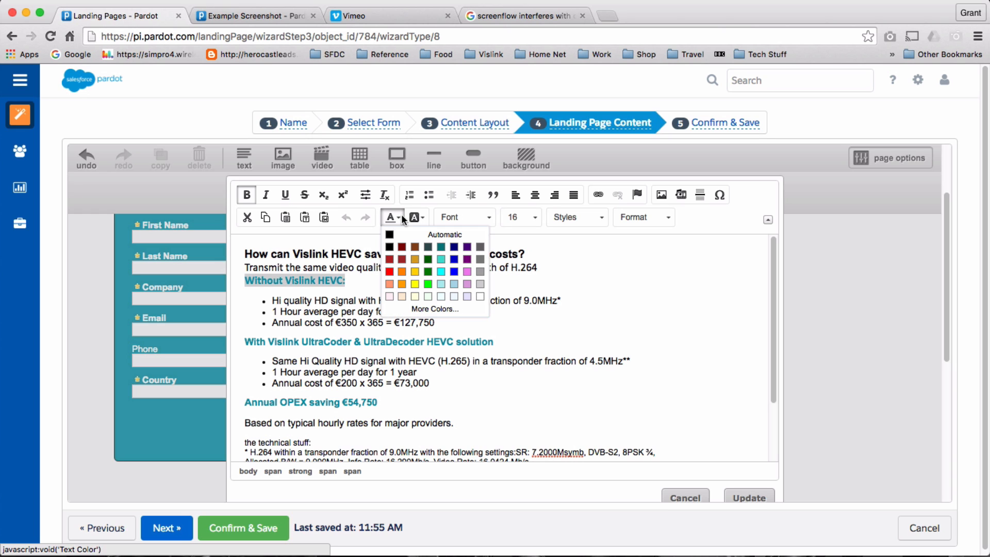
click(445, 308)
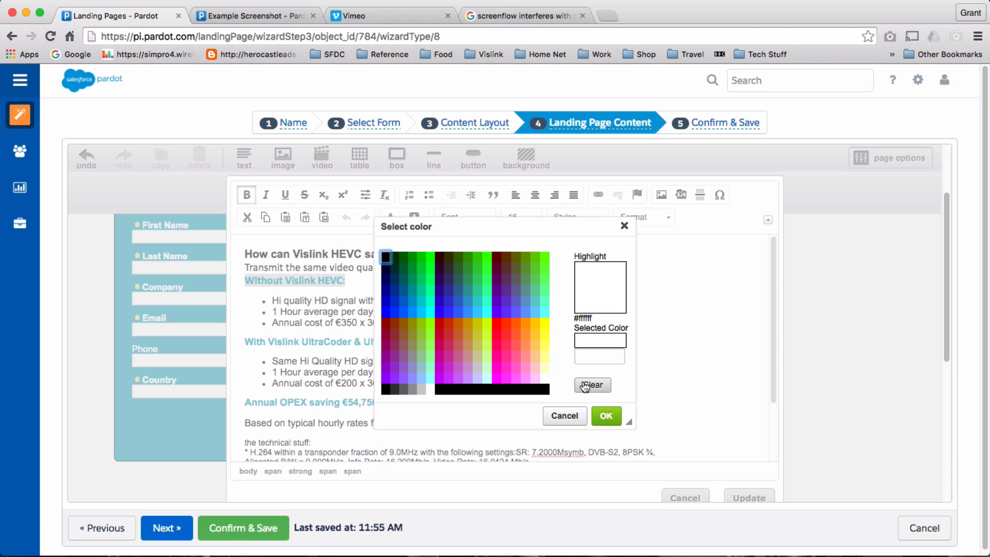
click(594, 353)
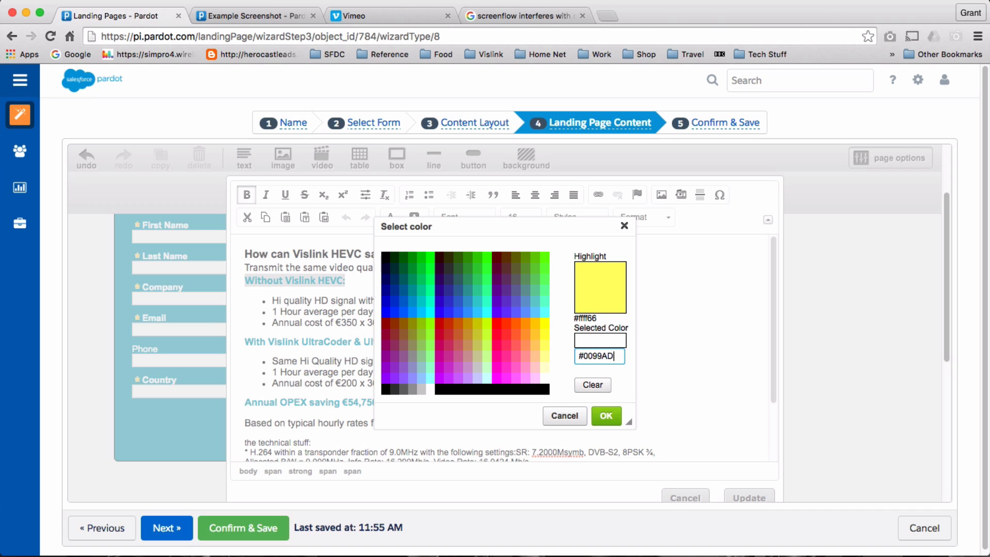
click(606, 416)
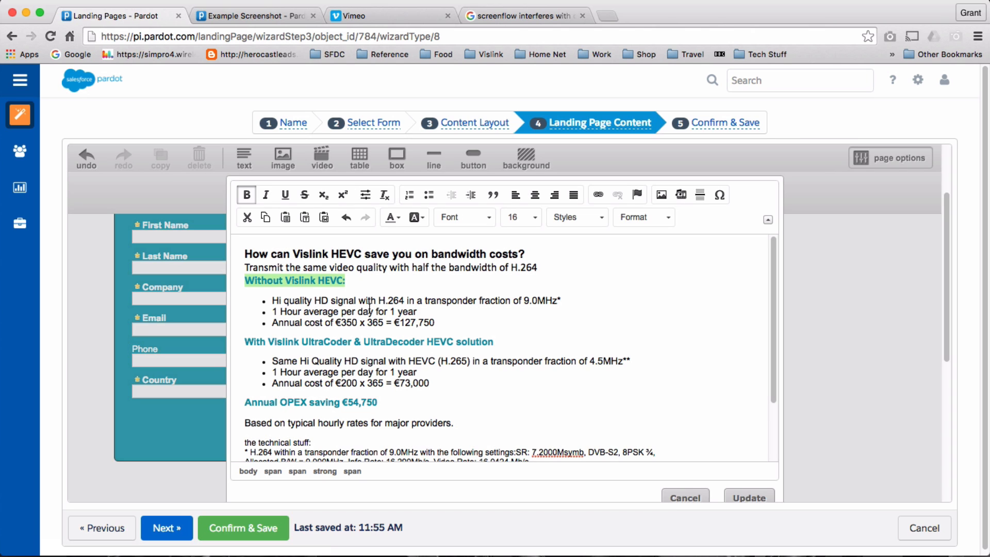
drag(348, 276, 246, 279)
Replace the three cost bullets with the text 'Update this now!'.
drag(479, 329, 271, 300)
text(Uod)
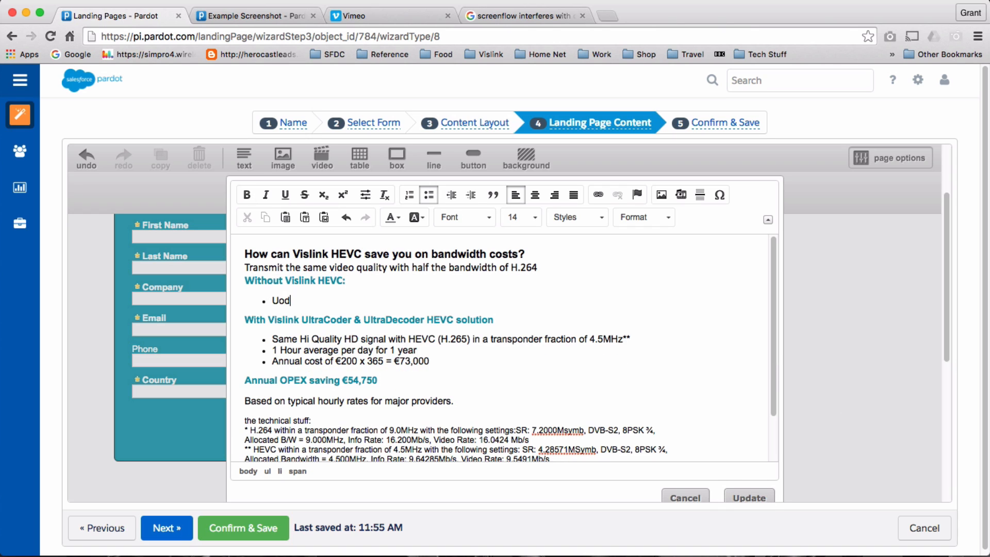
key(BackSpace)
key(BackSpace)
text(date this now)
click(750, 497)
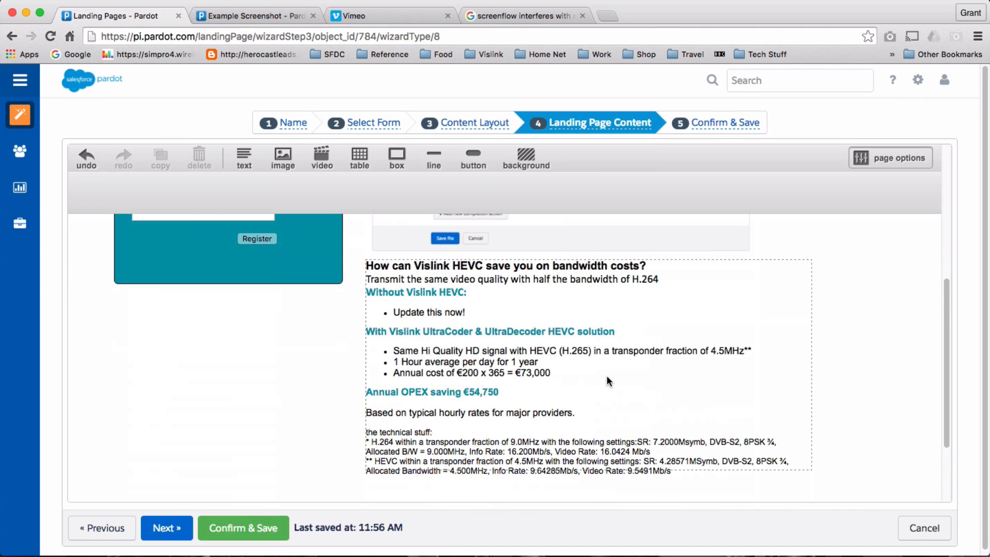
Delete the 'Based on typical hourly rates' line and technical-stuff notes from the block.
double_click(607, 376)
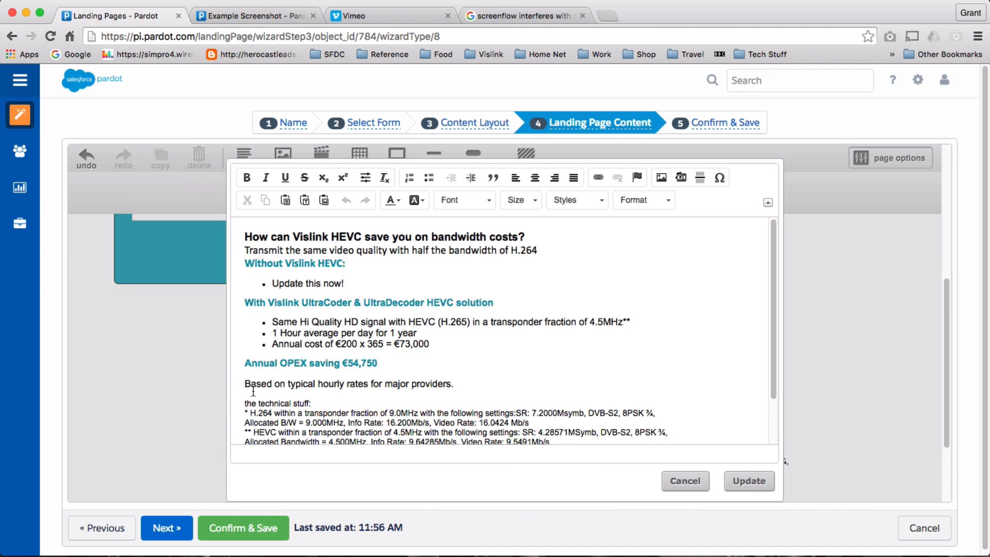
drag(246, 384, 296, 467)
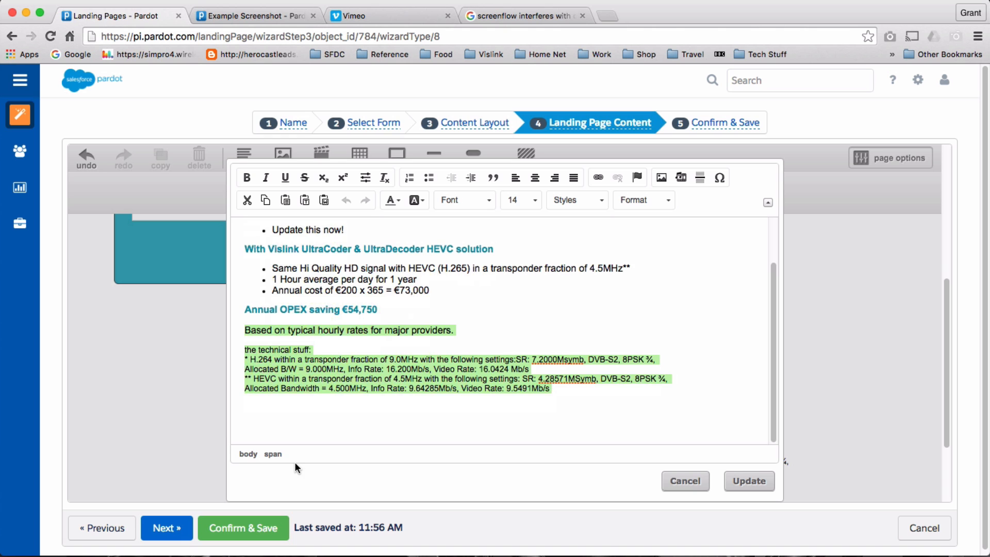
key(BackSpace)
key(BackSpace)
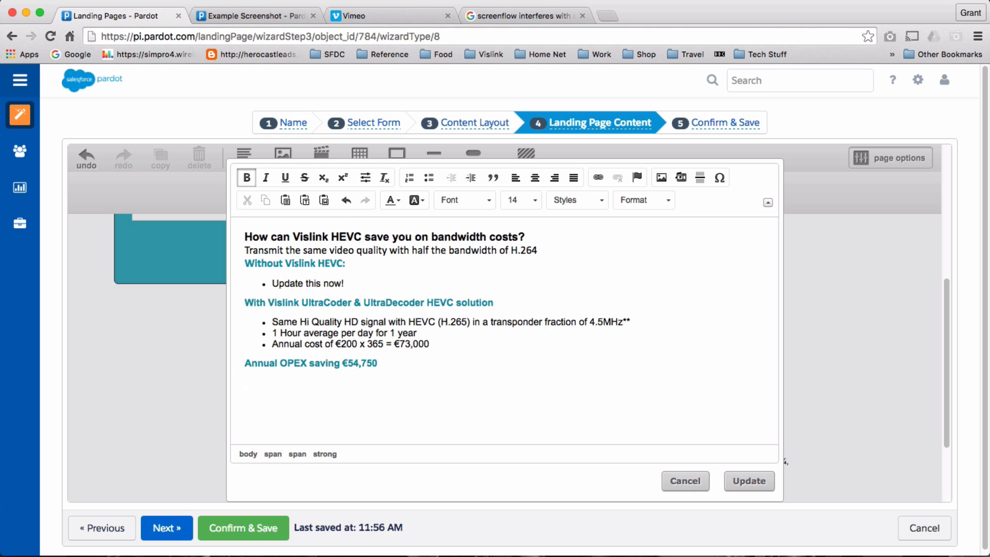
click(751, 480)
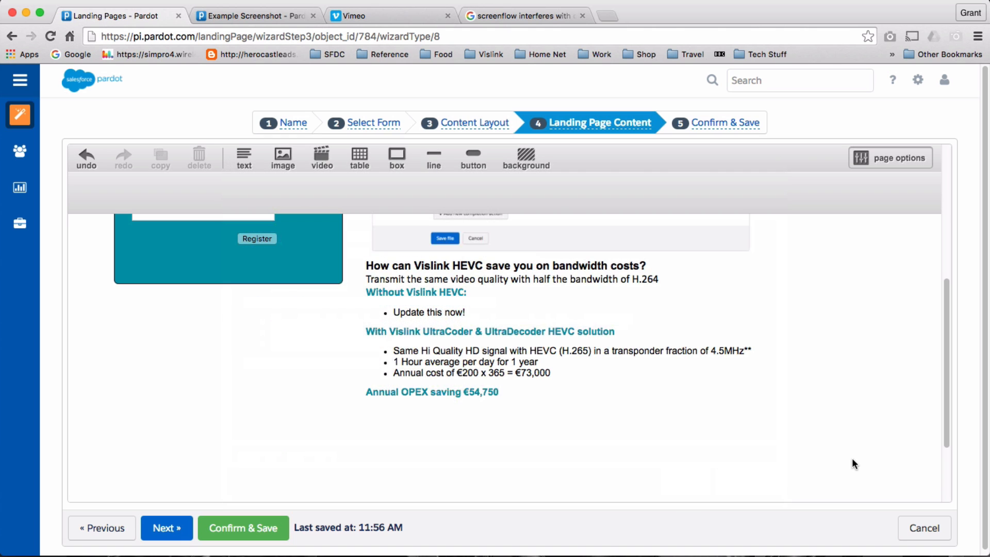
Move the teal bar up under the OPEX text and set its height to 60px.
scroll(852, 460, down, 5)
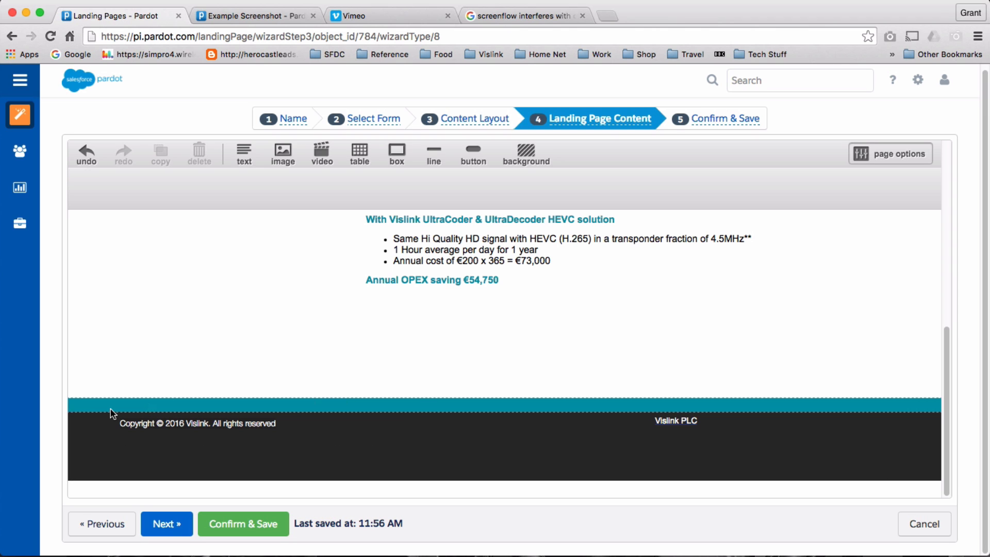
click(86, 405)
drag(86, 404, 104, 296)
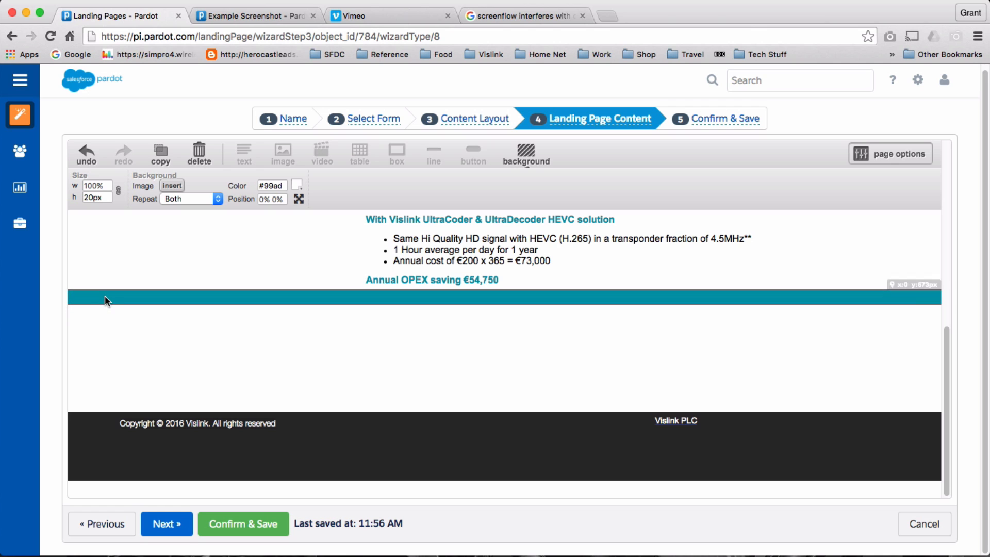
double_click(93, 197)
text(60)
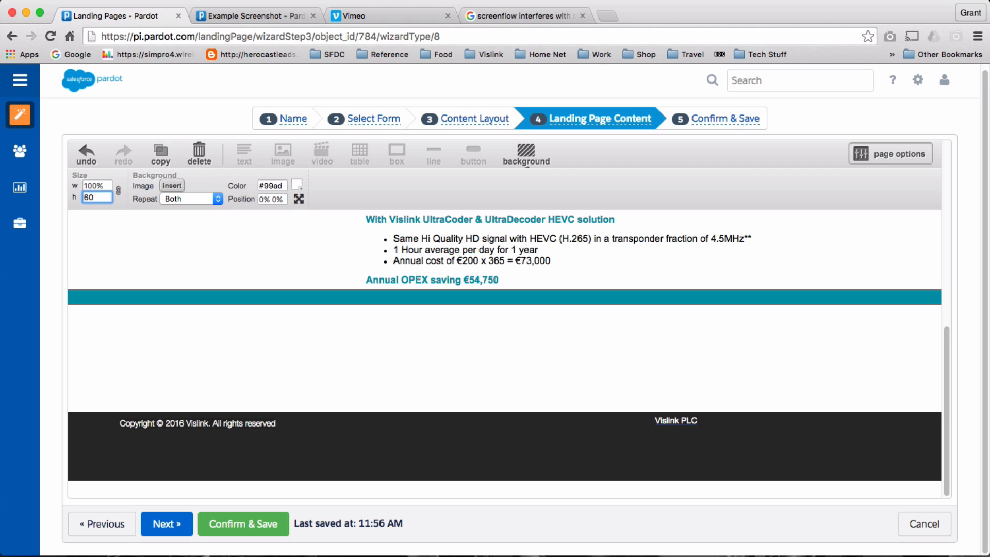
key(Return)
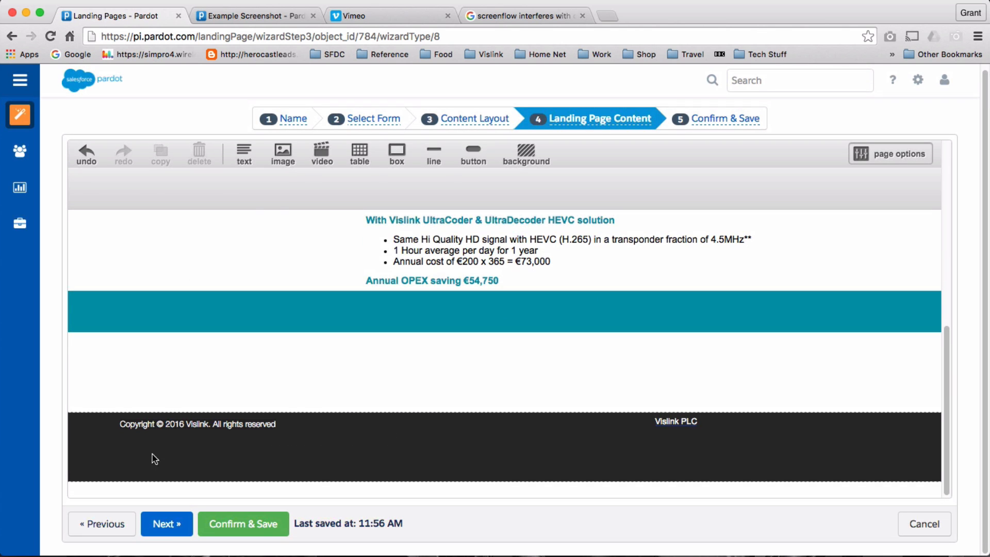
Move the dark footer with its Vislink PLC and copyright text up beneath the teal bar.
click(95, 453)
drag(82, 455, 93, 409)
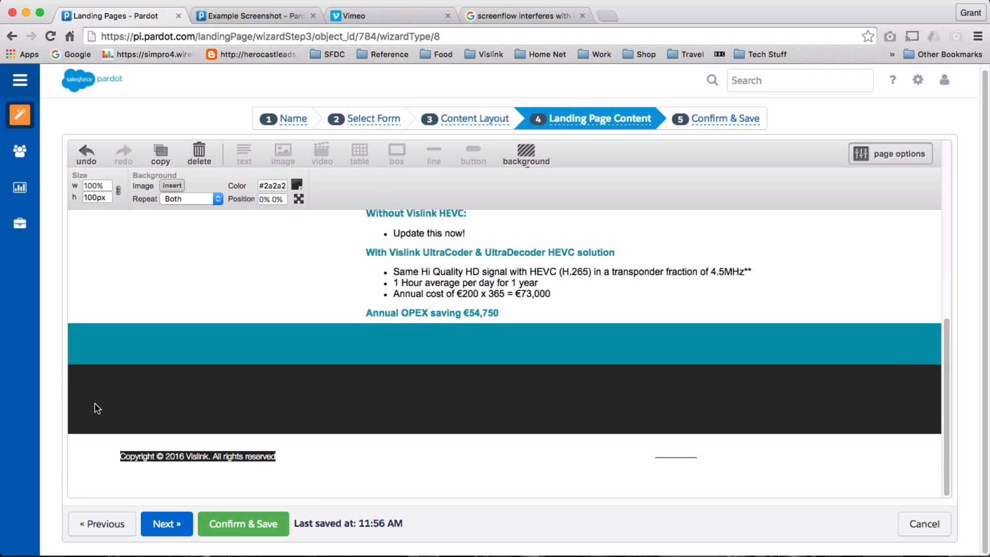
drag(677, 459, 687, 383)
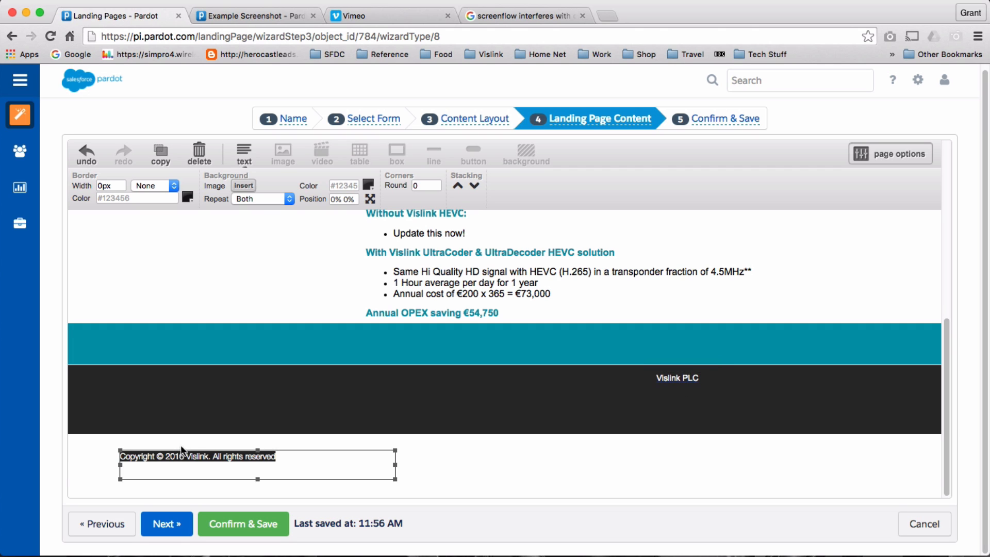
drag(182, 456, 159, 425)
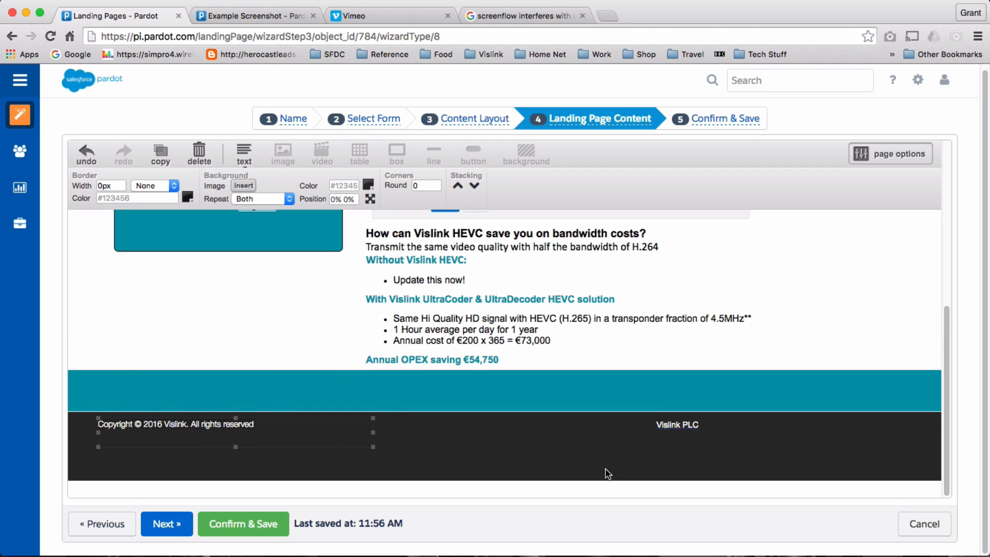
scroll(436, 353, up, 5)
scroll(433, 370, up, 5)
scroll(432, 372, down, 8)
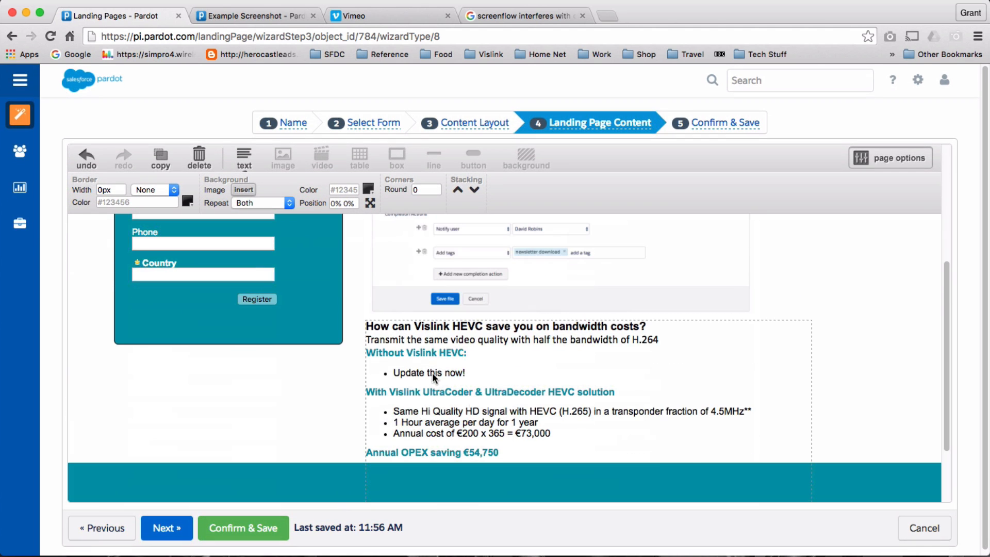
scroll(664, 414, down, 4)
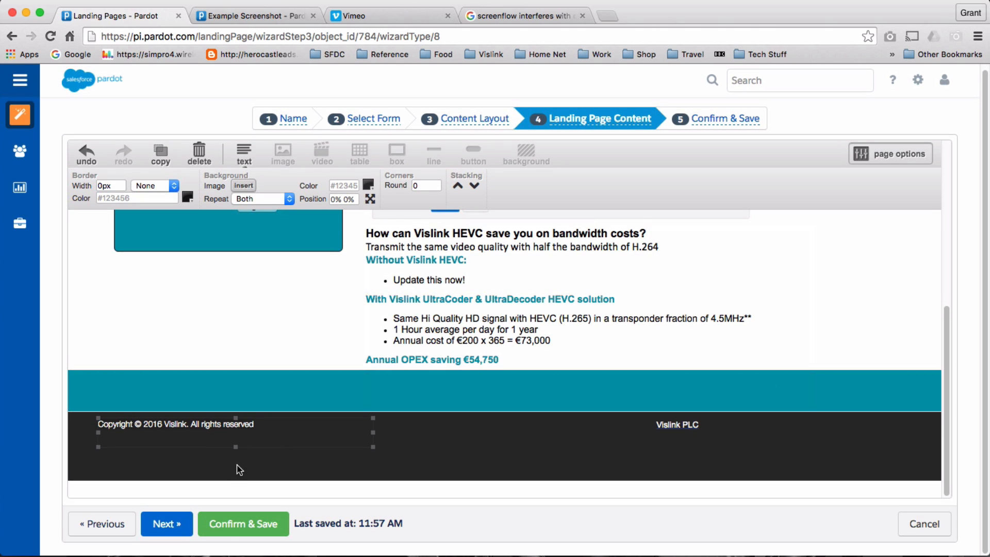
scroll(299, 418, up, 10)
scroll(298, 414, up, 3)
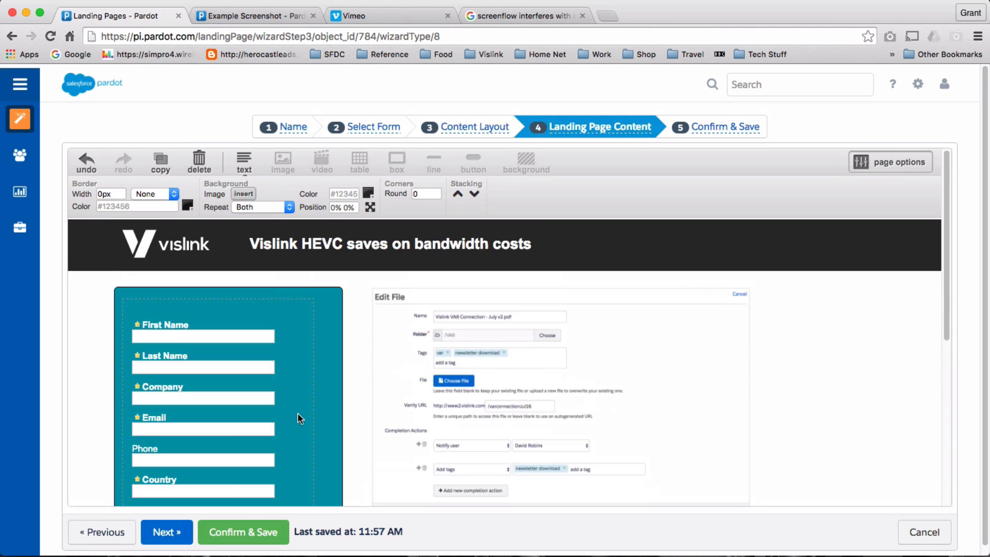
Advance to the Confirm & Save step and save the Example Landing page.
scroll(298, 414, down, 7)
scroll(298, 414, up, 7)
click(609, 239)
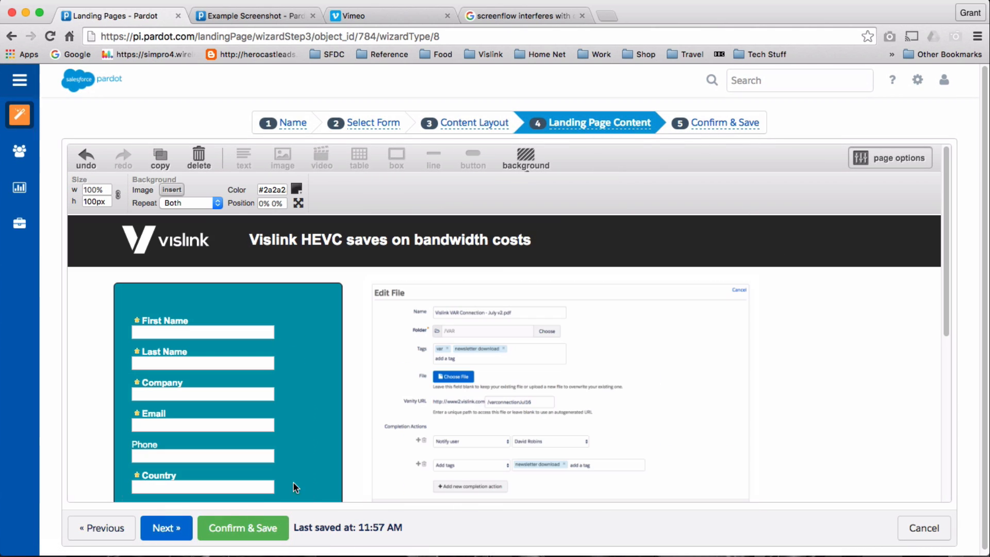
click(178, 527)
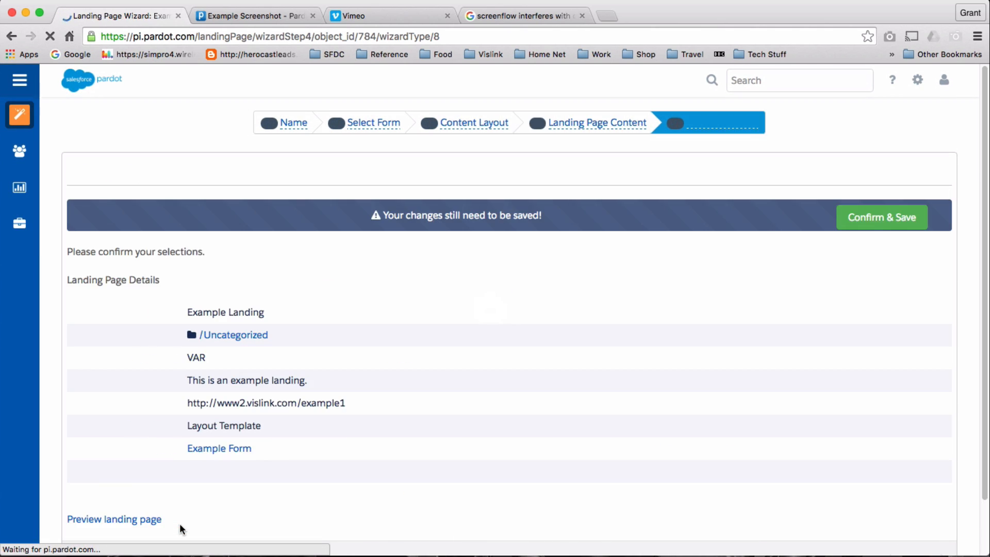
scroll(563, 366, down, 1)
scroll(562, 366, down, 2)
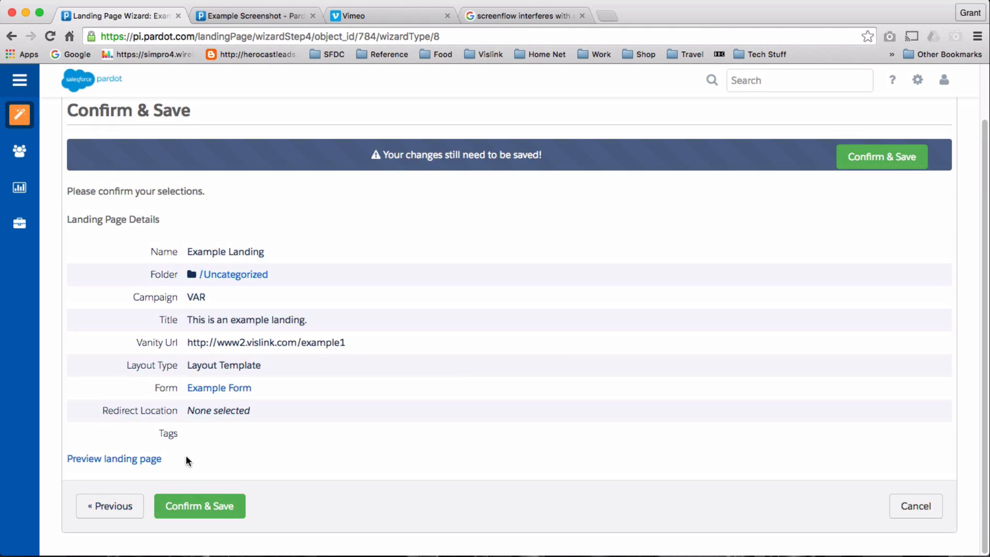
click(225, 508)
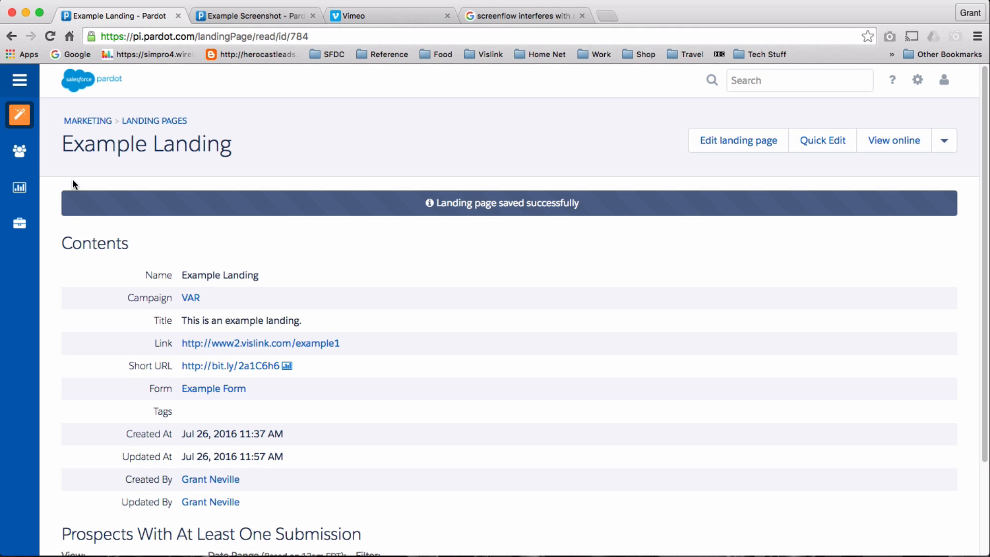
Go to the Email Templates list from the navigation sidebar.
click(20, 80)
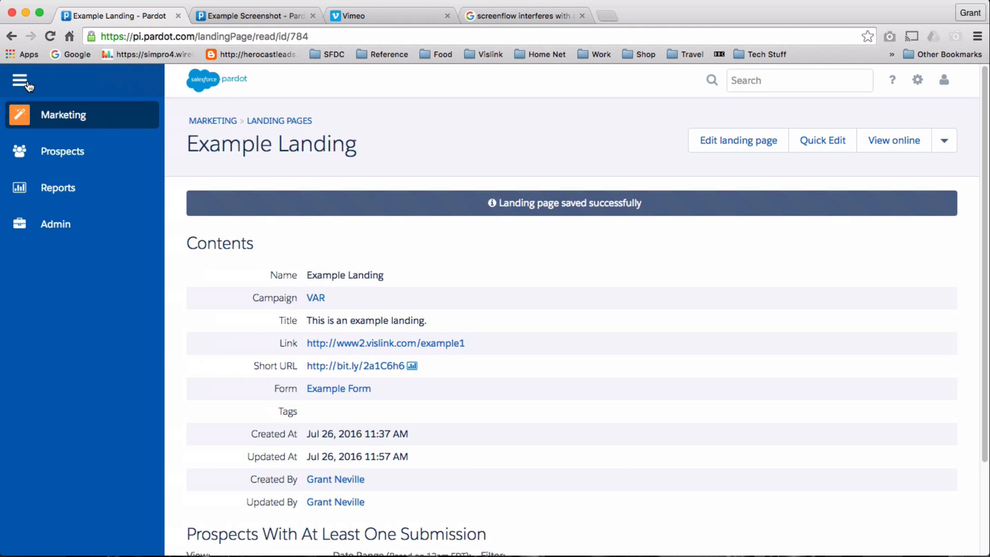
mouse_move(46, 118)
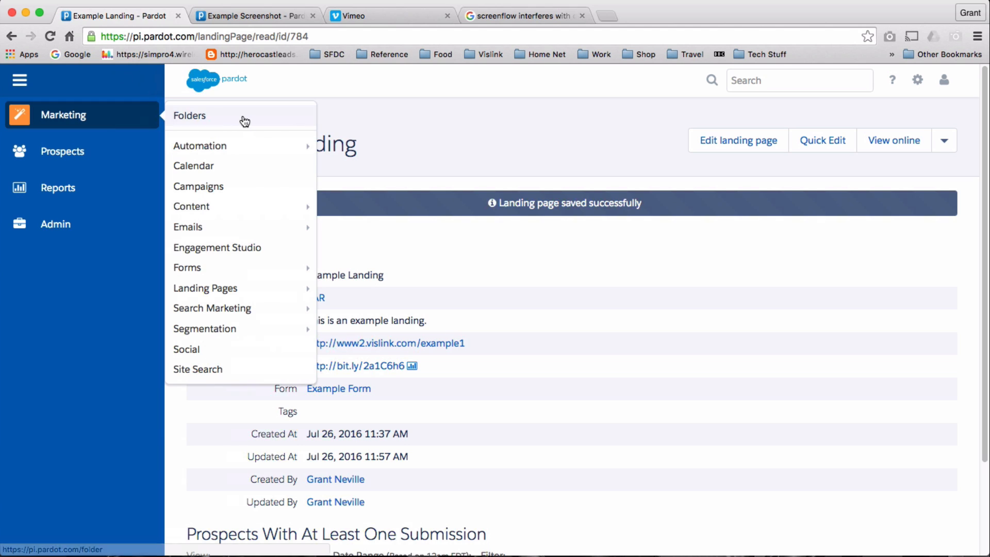
mouse_move(271, 212)
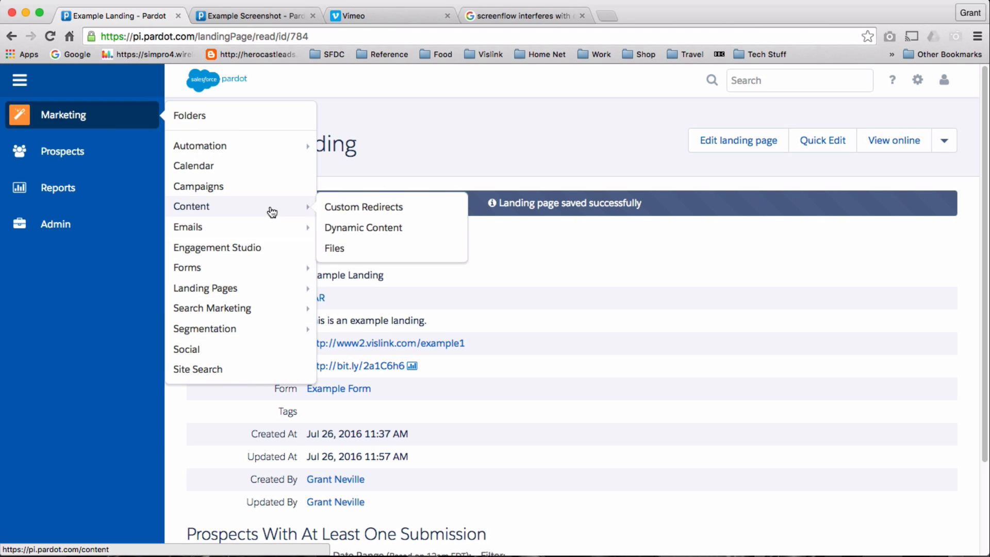
mouse_move(279, 237)
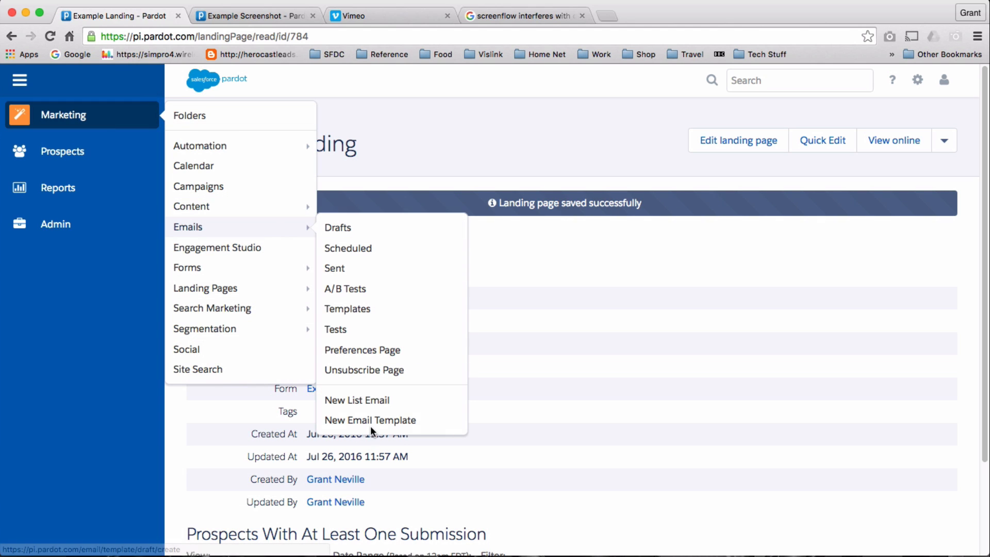
click(358, 308)
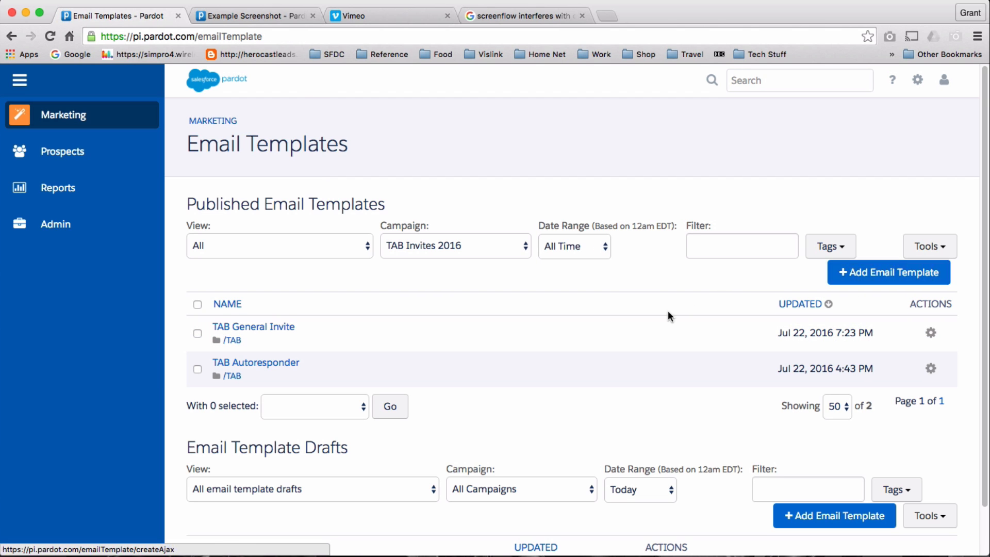
scroll(623, 330, down, 1)
scroll(616, 328, up, 1)
scroll(616, 328, down, 1)
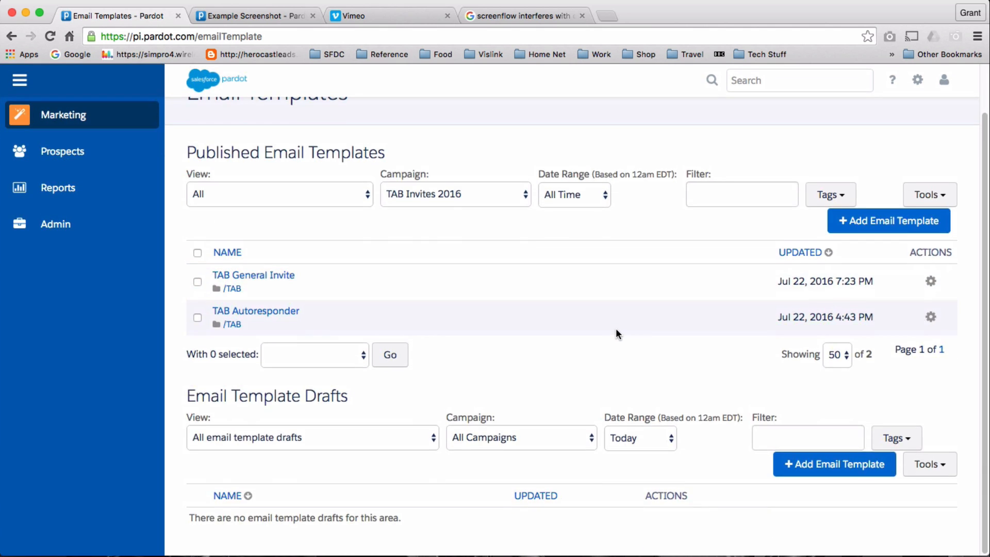
scroll(616, 328, up, 1)
Filter templates by All Campaigns and open the TAB General Invite template.
click(369, 241)
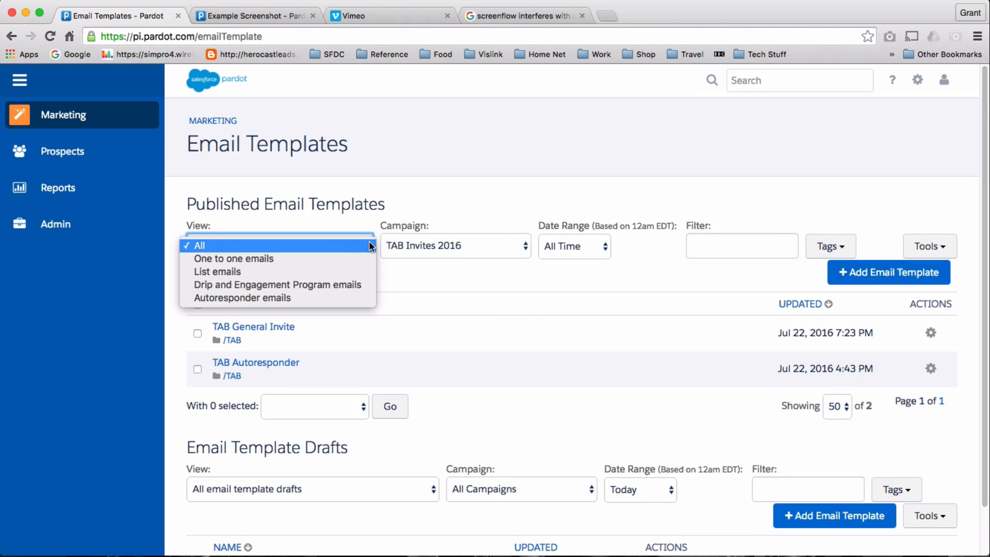
click(501, 237)
click(500, 237)
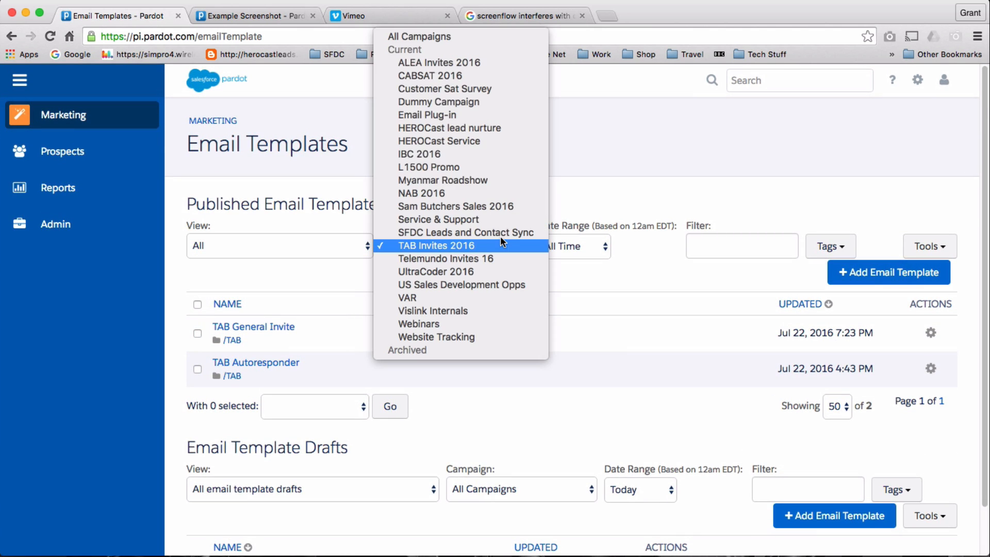
click(496, 32)
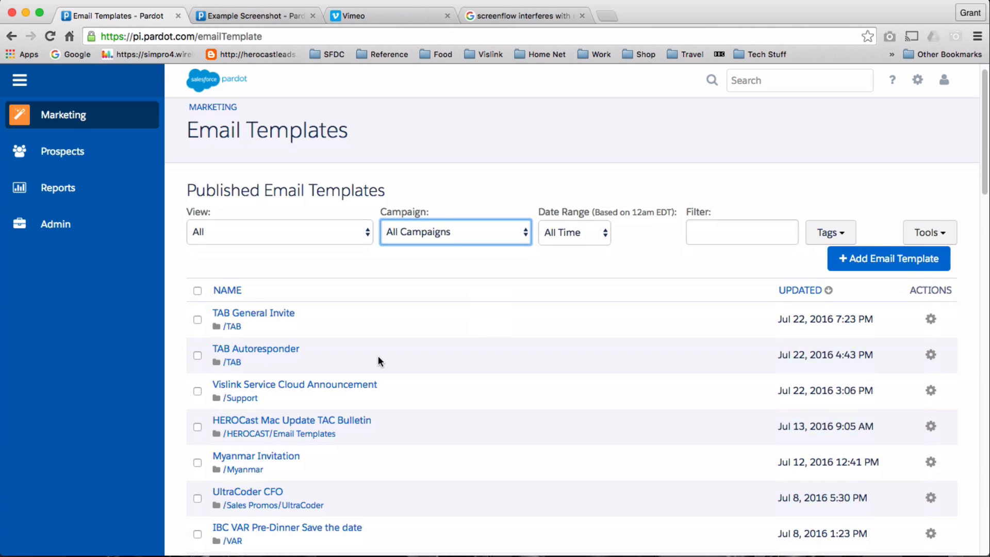
scroll(496, 369, down, 3)
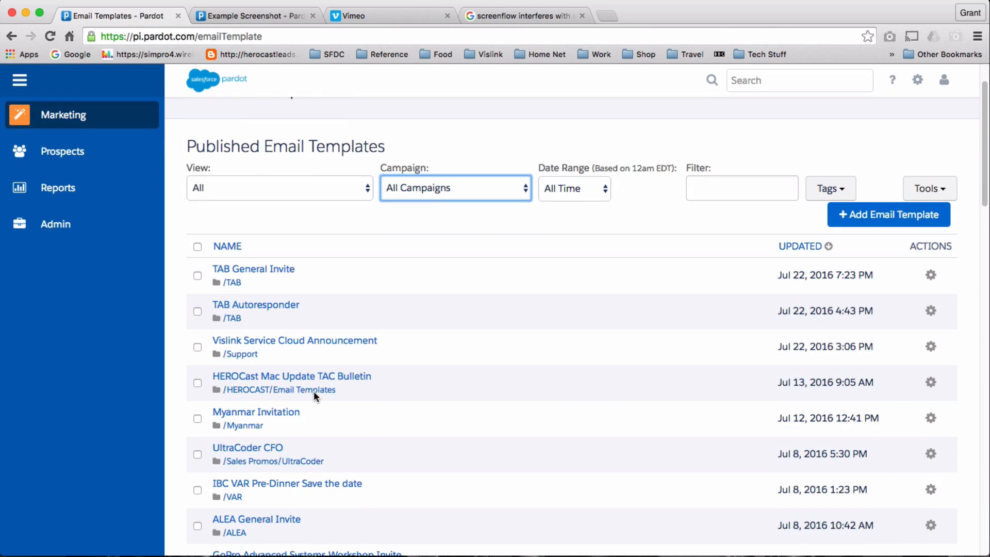
scroll(315, 394, down, 2)
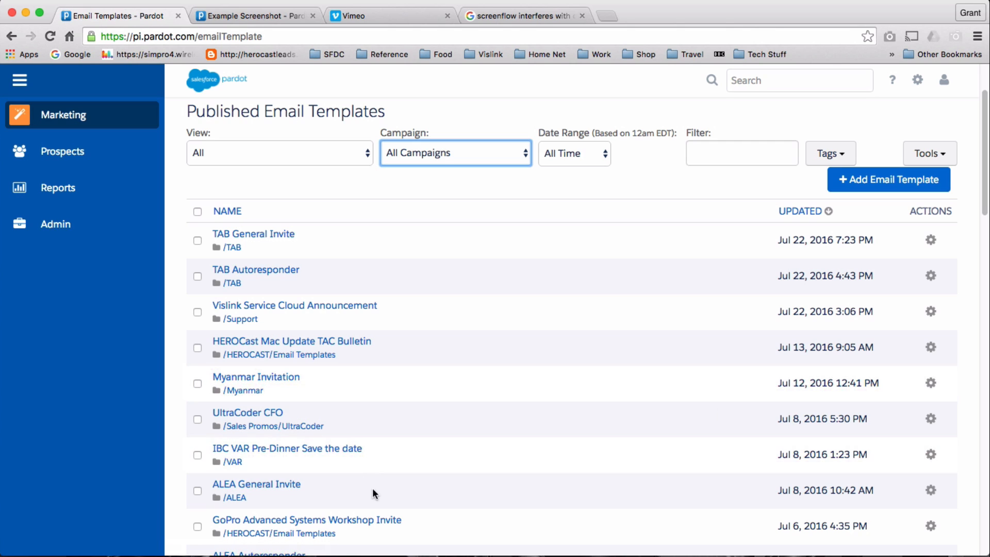
click(268, 236)
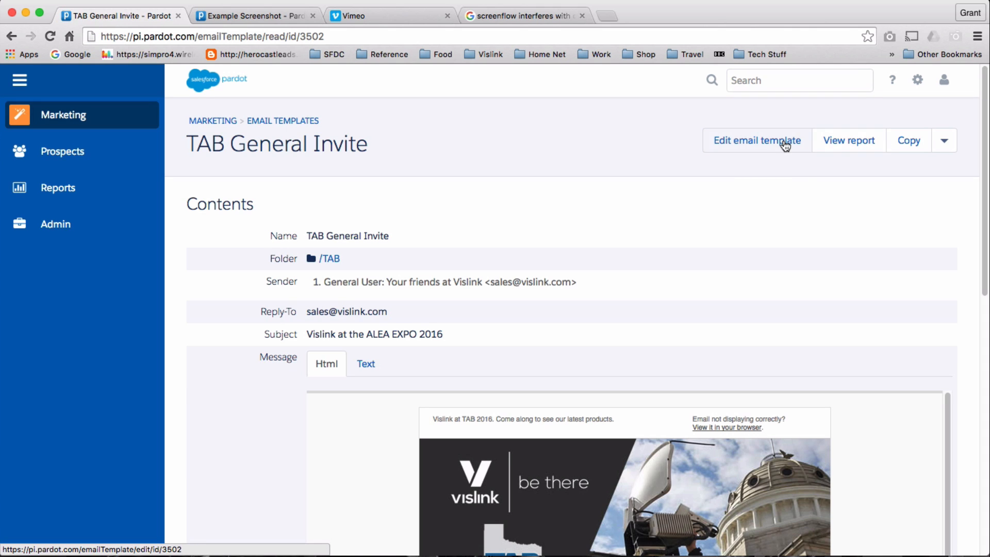
Start copying the template and rename the copy 'EXAMPLE Email tenplate'.
click(903, 146)
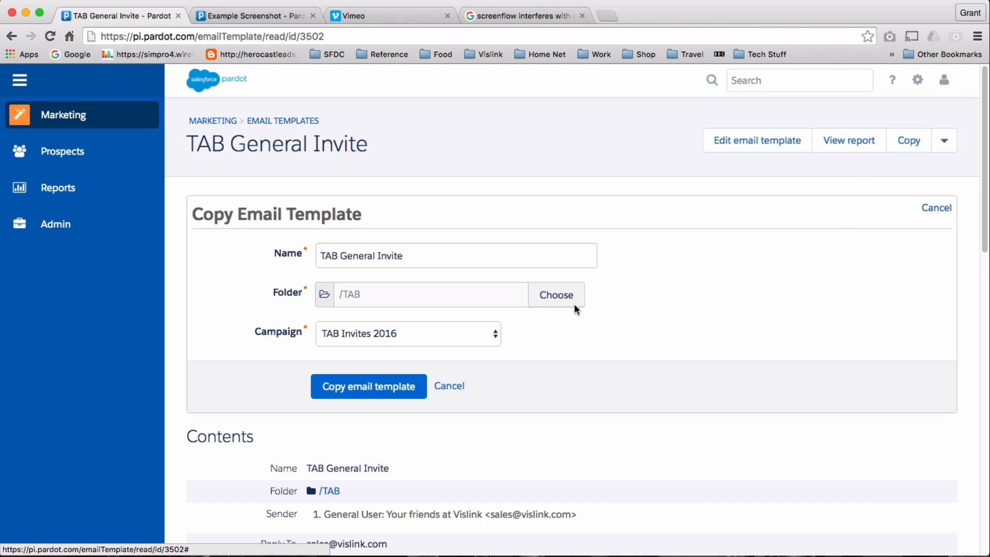
scroll(575, 305, down, 2)
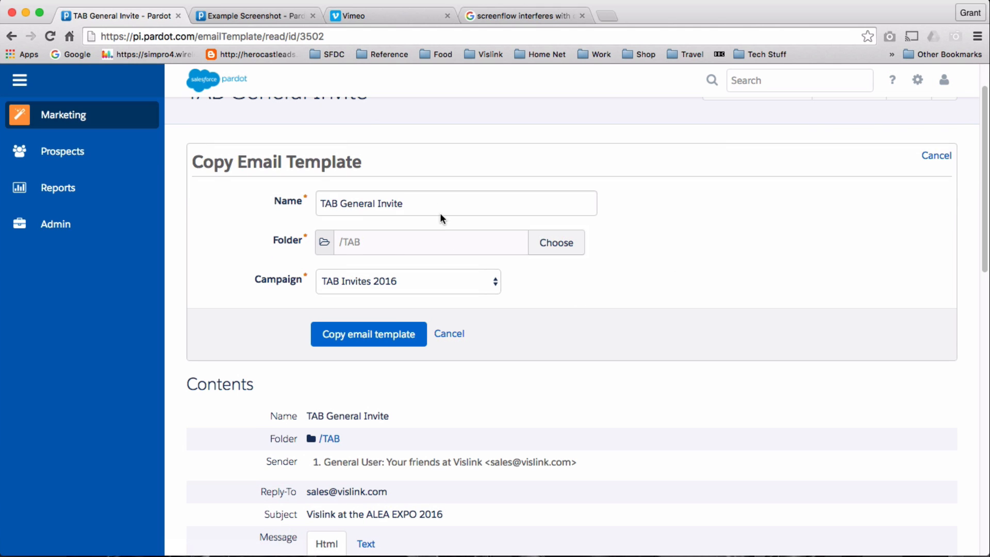
click(330, 202)
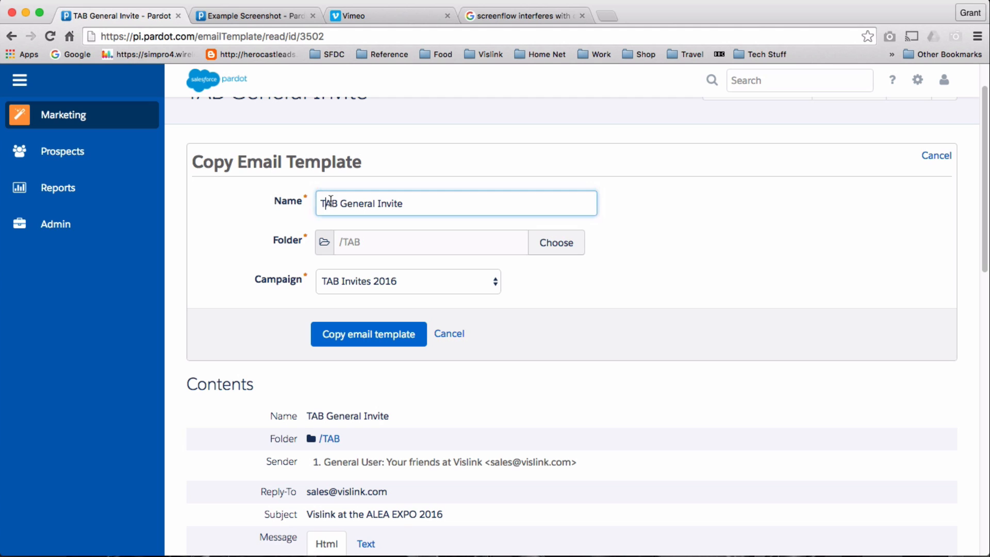
triple_click(546, 200)
text(EXA)
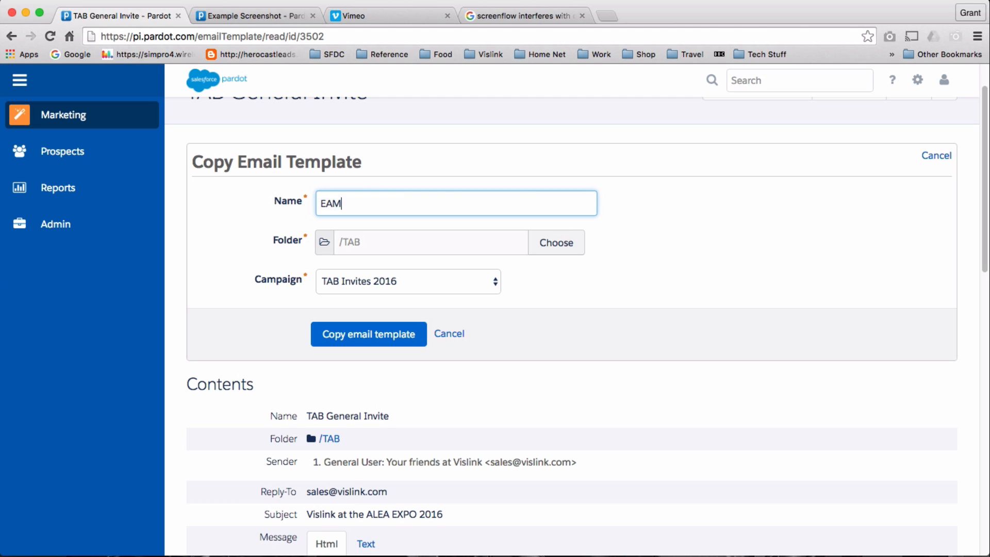
key(BackSpace)
key(BackSpace)
text(XAMPLE E)
text(mao)
text(l tenplate)
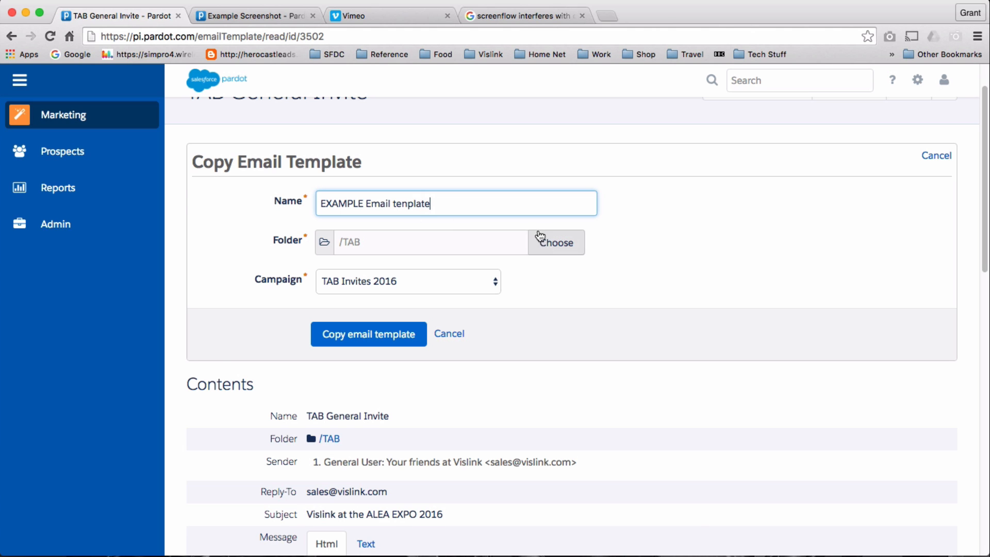
Put the copy in the Uncategorized folder under campaign VAR and create it.
click(568, 243)
scroll(518, 338, down, 5)
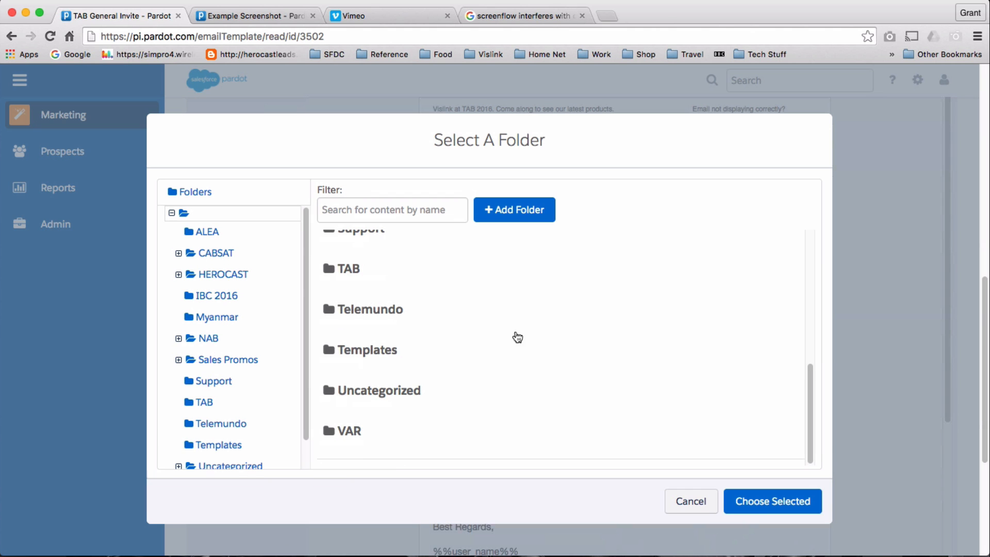
click(422, 393)
click(784, 502)
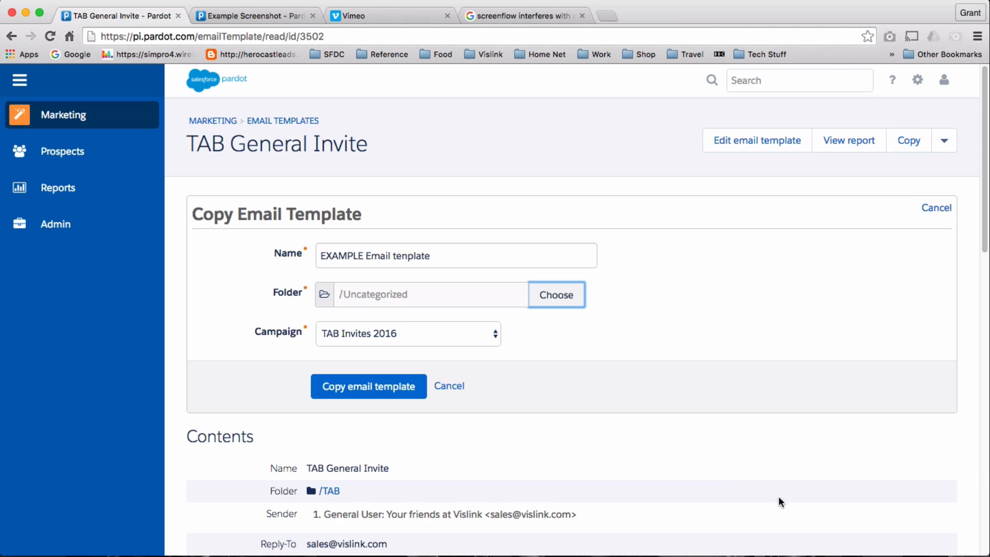
click(496, 335)
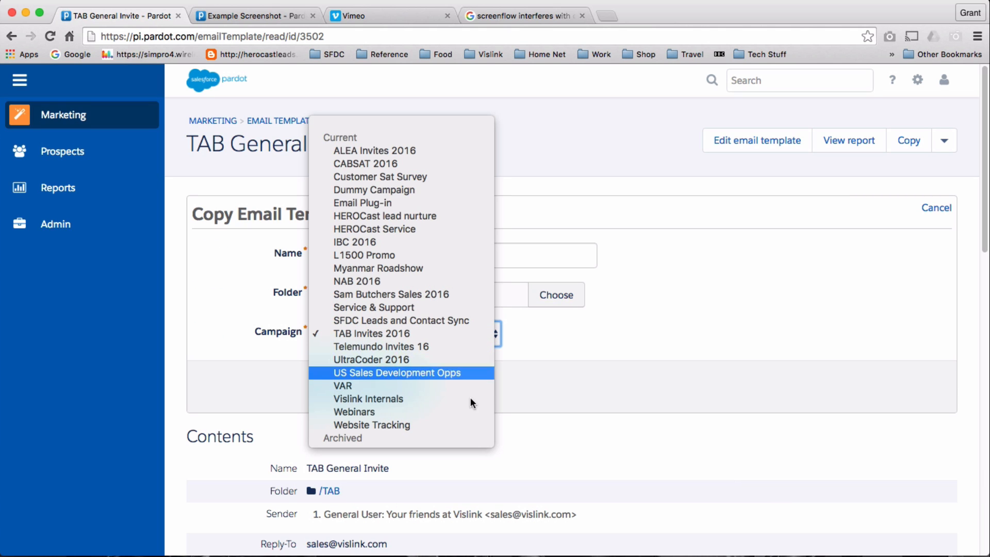
click(638, 395)
key(v)
scroll(638, 395, down, 5)
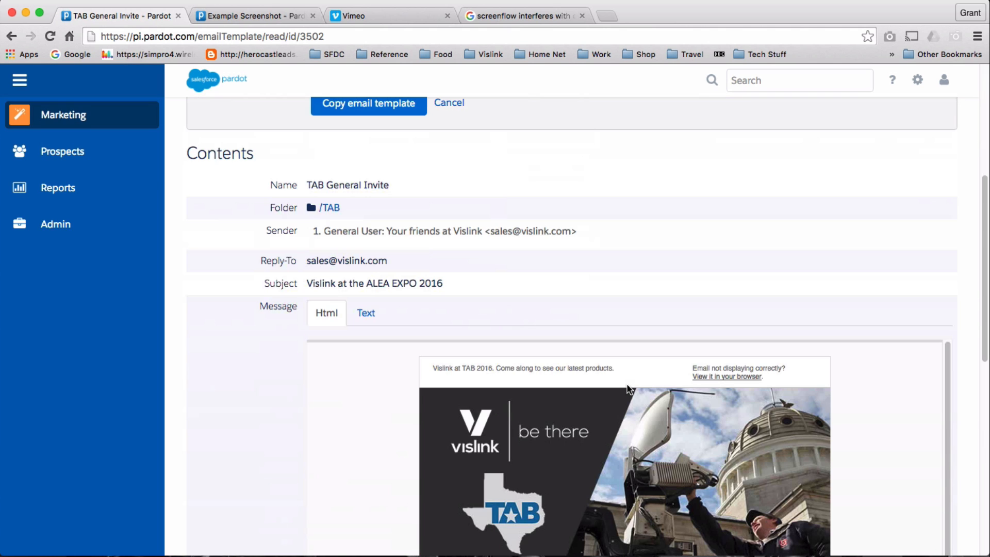
scroll(629, 389, up, 5)
click(388, 387)
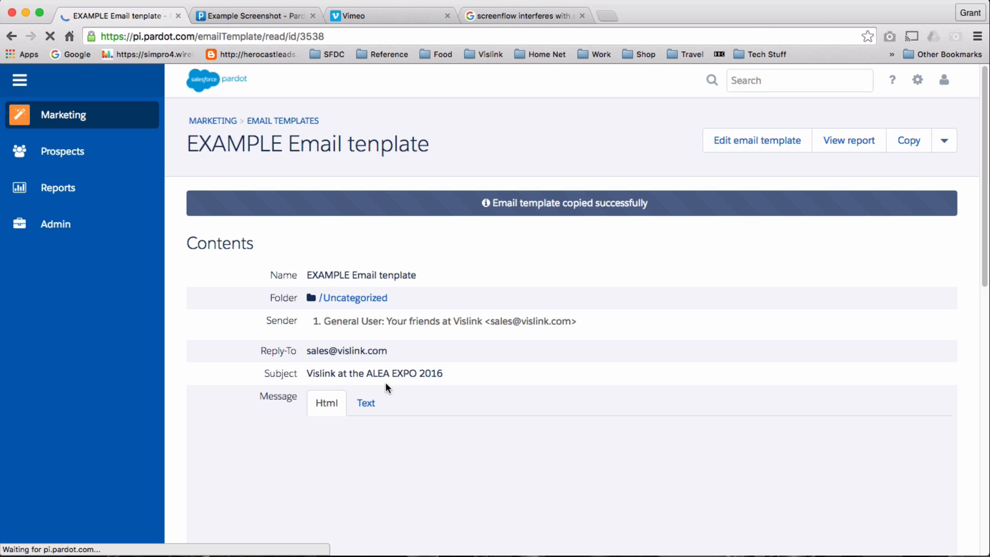
Open 'EXAMPLE Email tenplate' in the email template builder via Edit email template.
scroll(670, 292, down, 10)
scroll(672, 291, up, 10)
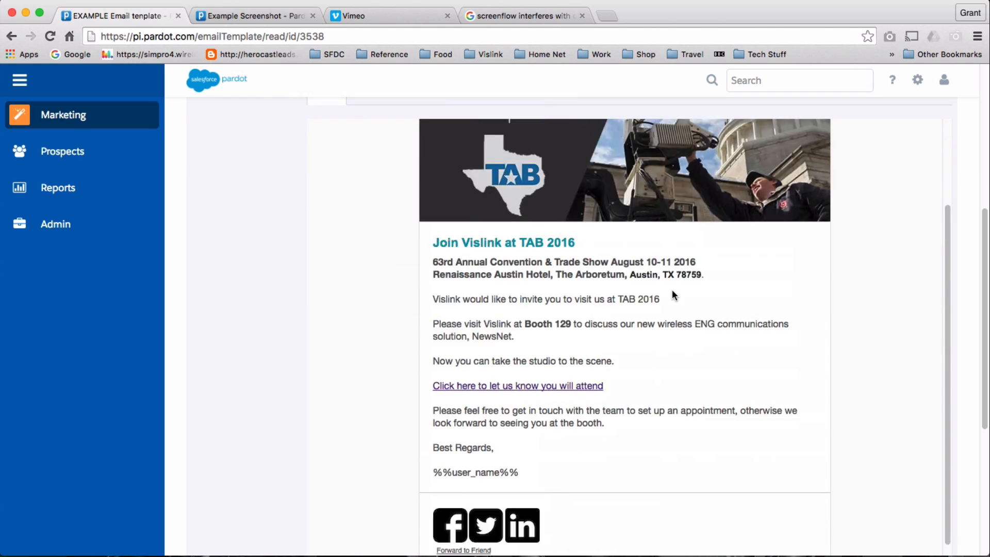
click(764, 151)
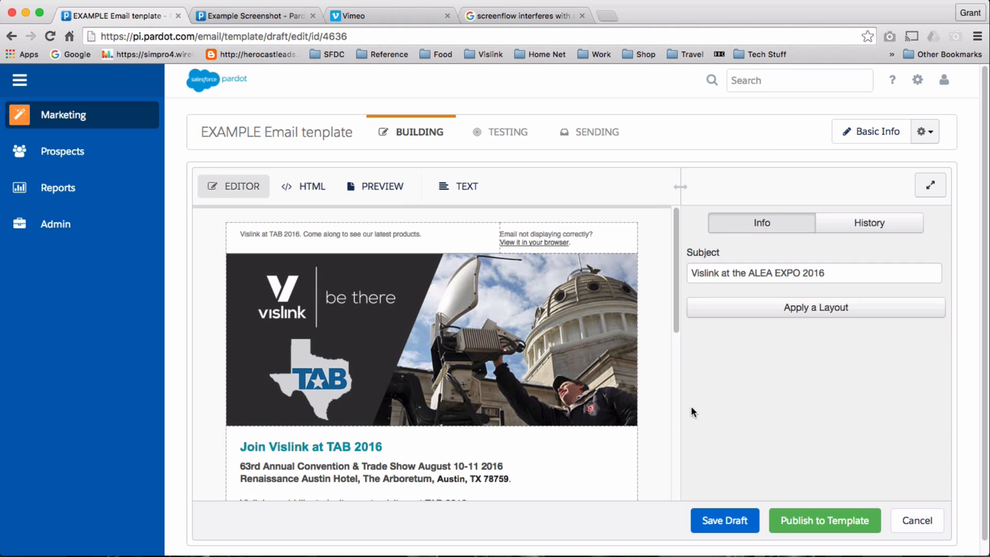
Replace the preheader line with 'this is an example of a template'.
click(428, 234)
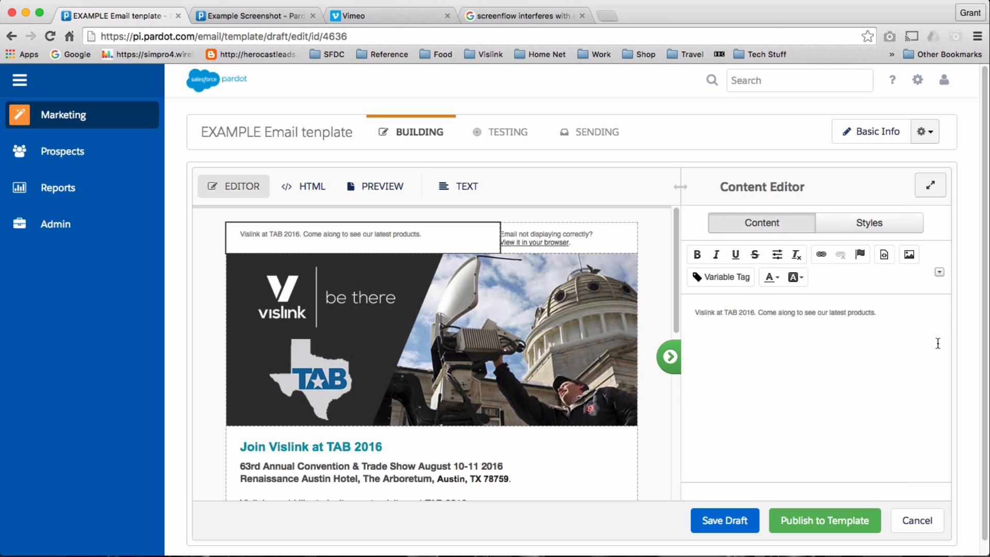
click(910, 326)
key(super+a)
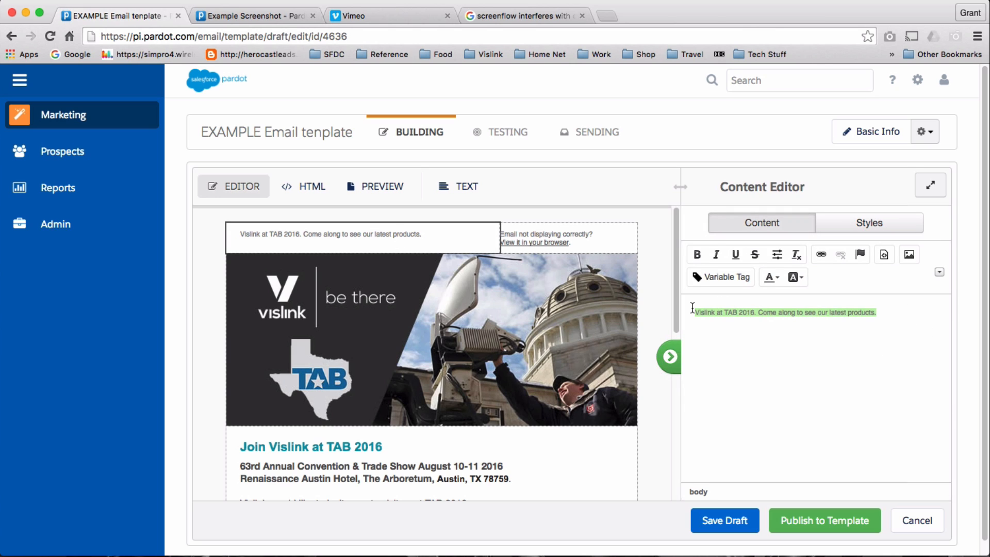
text(this is)
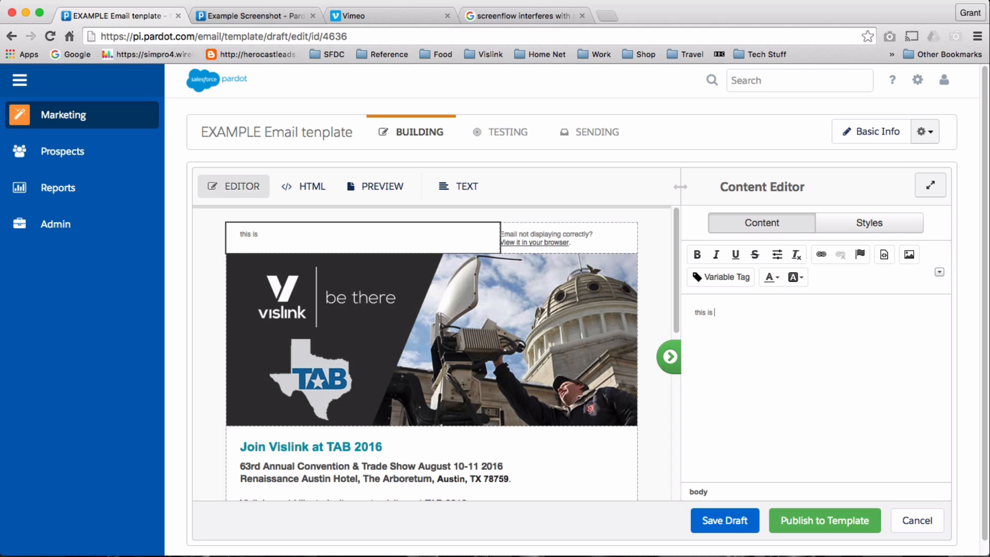
text( an example of a template)
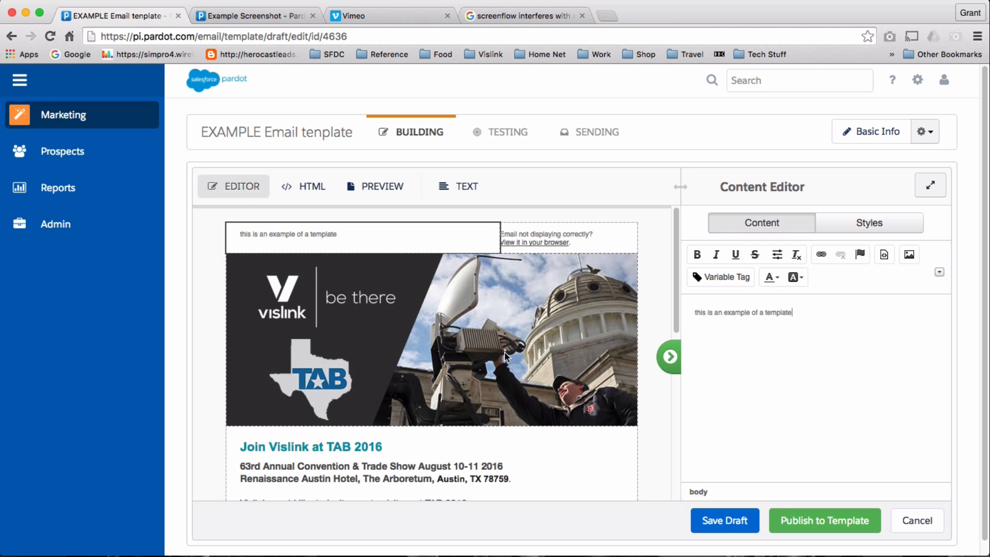
Select the banner image block at the top of the email.
click(426, 341)
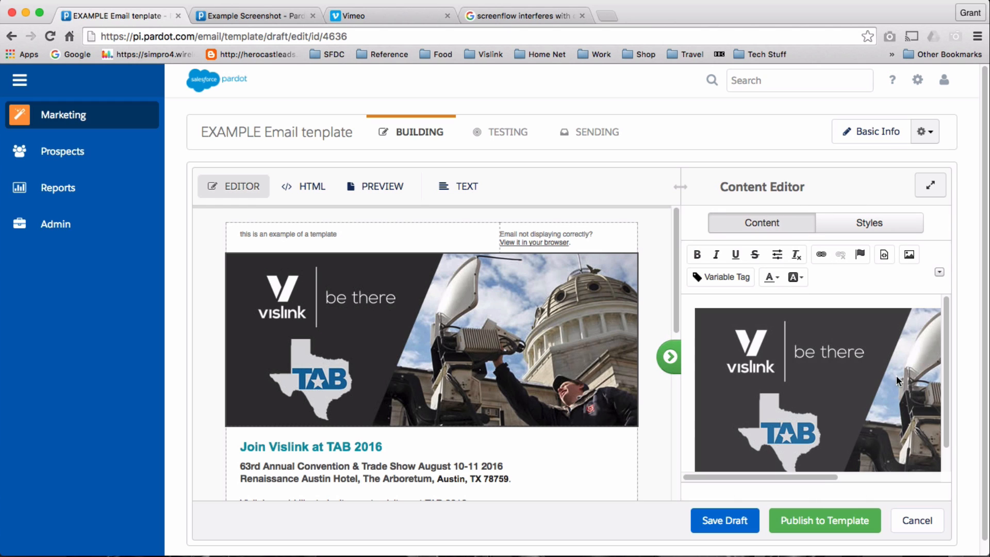
scroll(945, 386, down, 2)
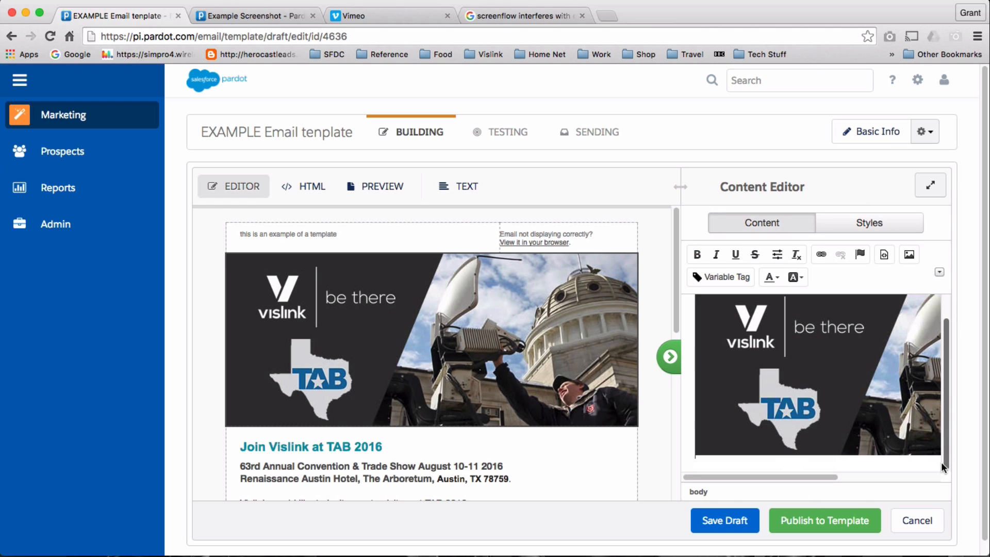
click(781, 360)
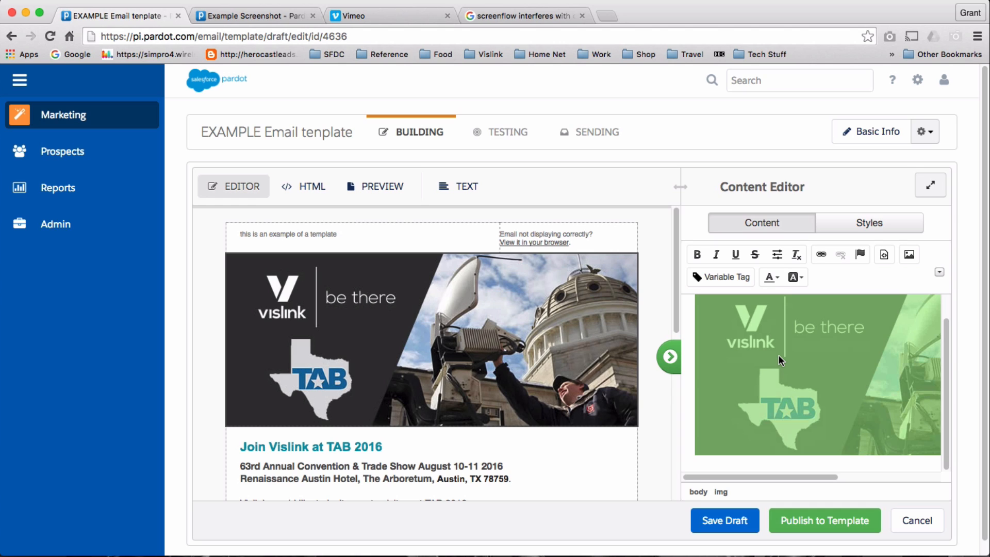
Swap the header banner for EmailHeaderTAC.png in Image Properties.
double_click(777, 351)
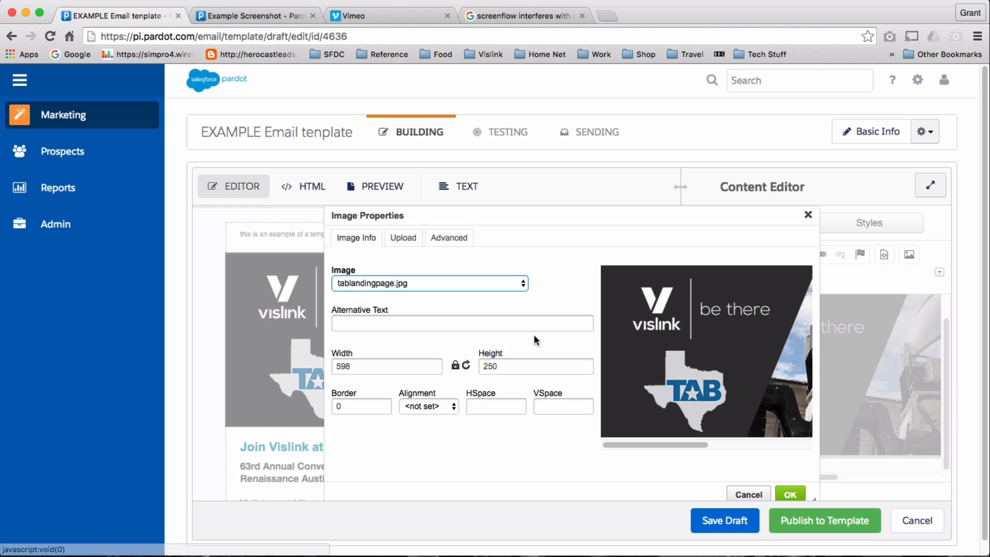
click(523, 283)
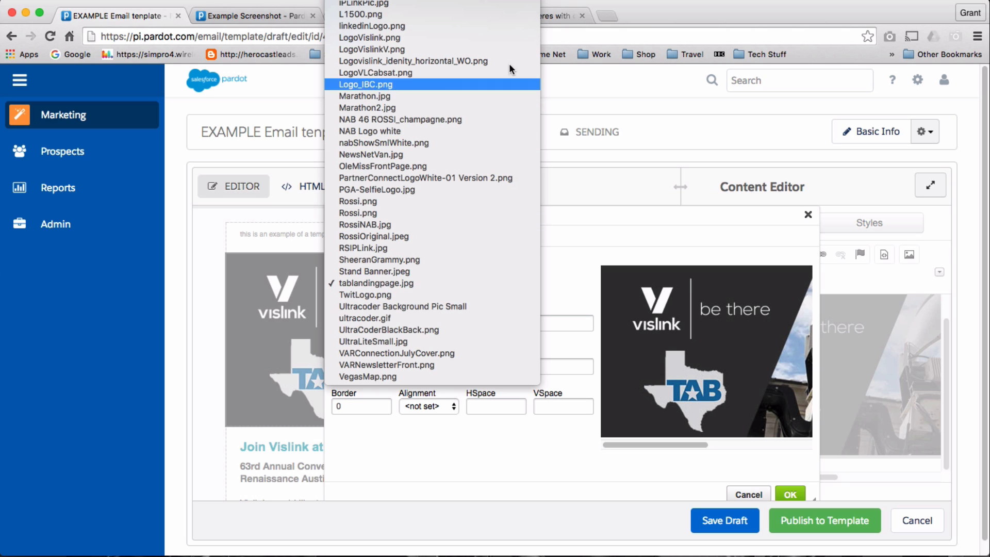
mouse_move(508, 1)
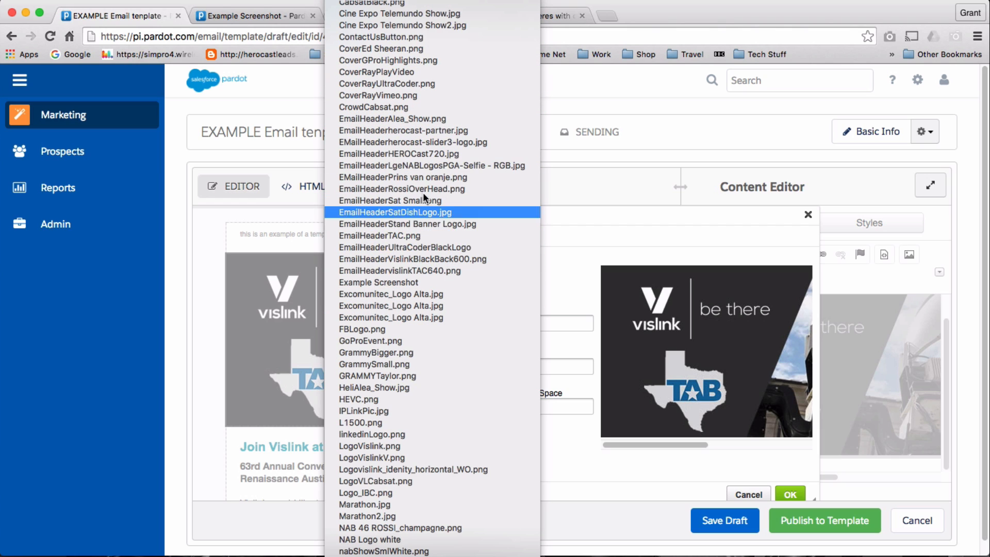
click(402, 235)
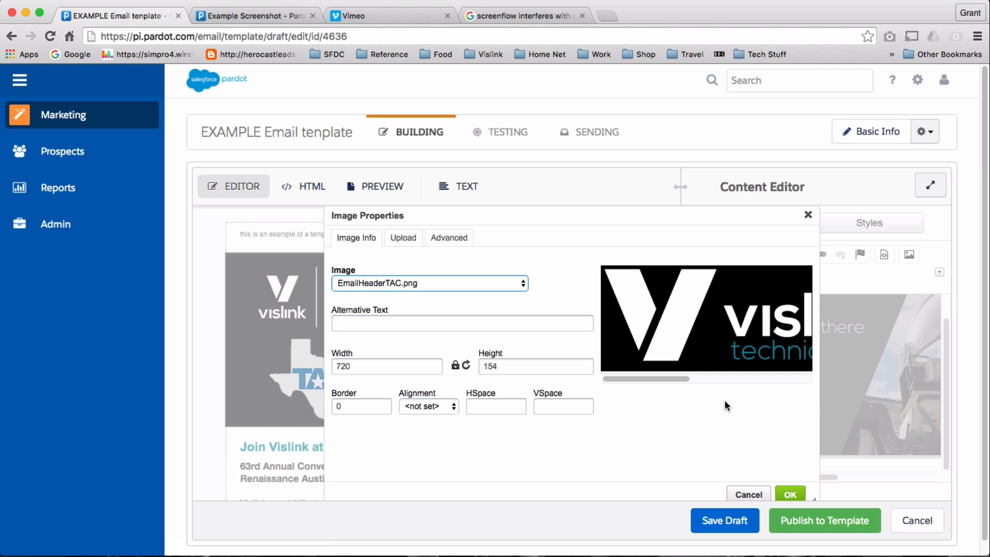
click(791, 495)
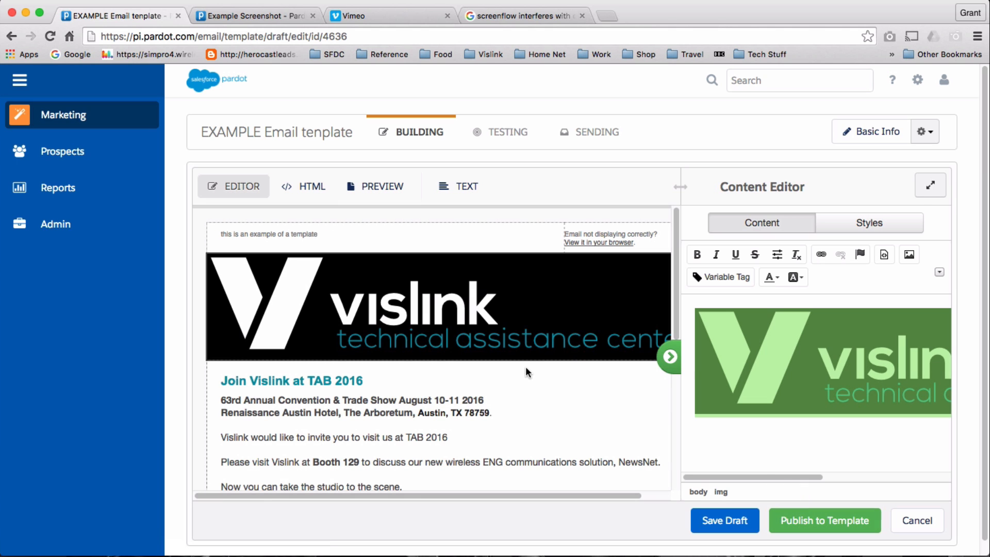
scroll(525, 367, down, 1)
scroll(526, 367, up, 2)
scroll(407, 343, down, 1)
Change the 'Join Vislink at TAB 2016' heading to 'This is an example'.
click(262, 357)
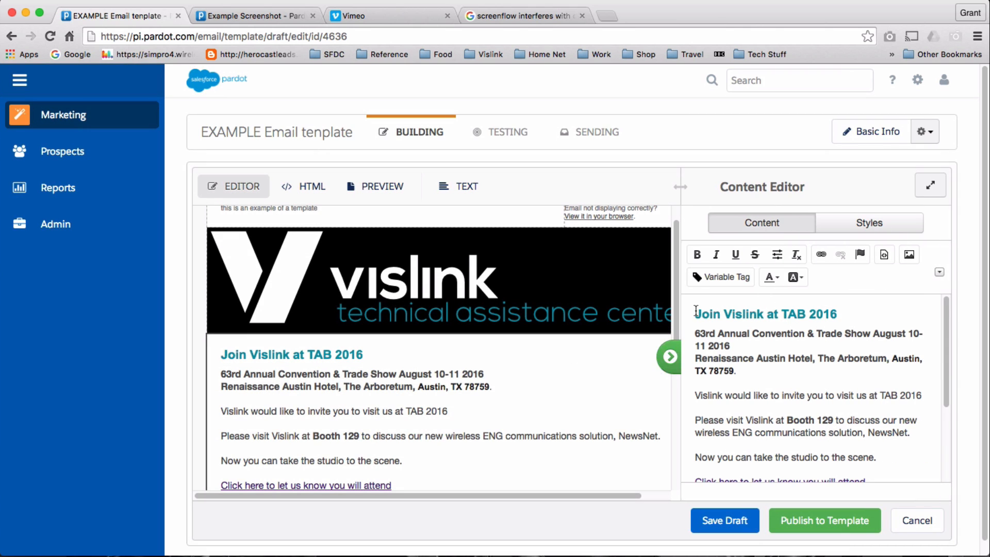
drag(697, 311, 849, 308)
text(T)
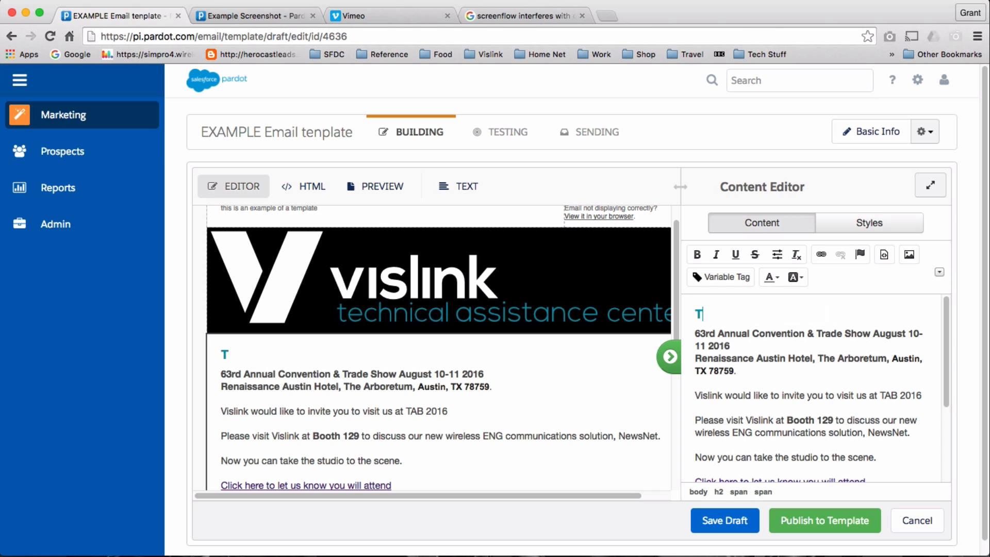
text(his is an e)
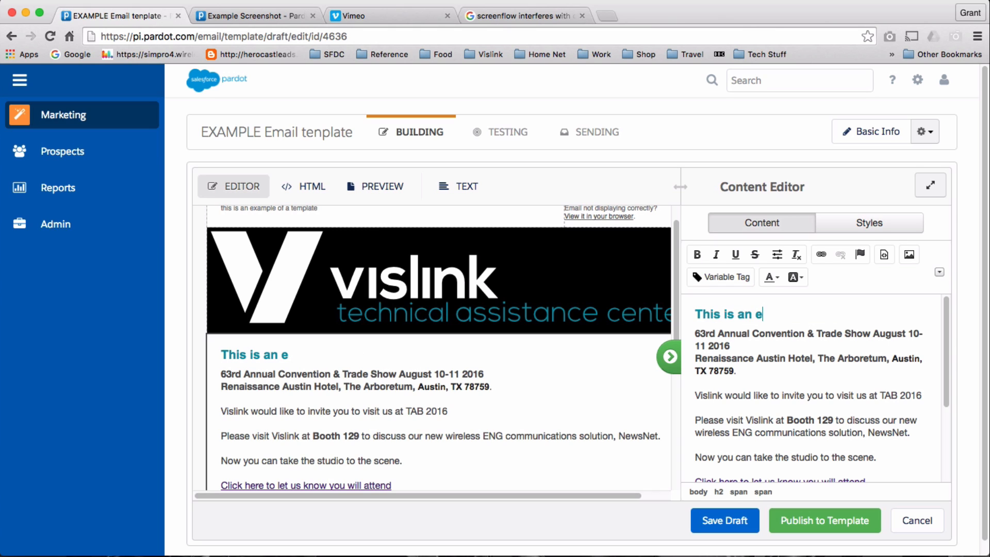
text(xample)
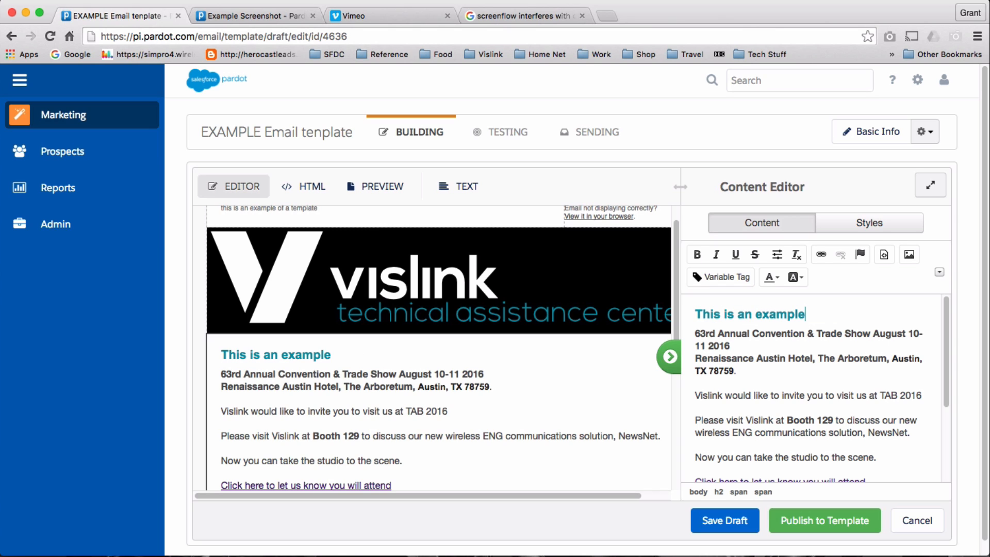
Replace the attend link text with 'Click here to register', fixing the typo.
scroll(912, 402, down, 5)
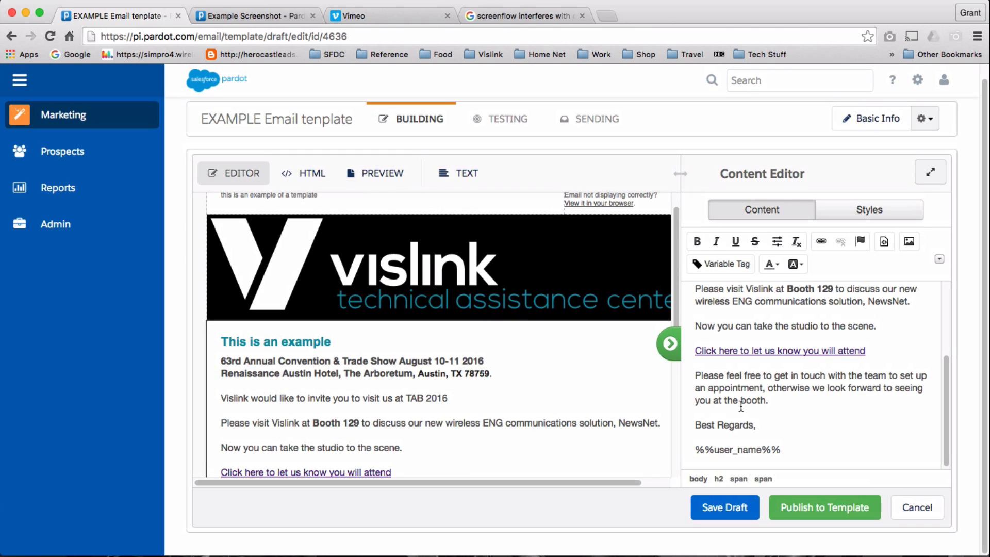
drag(877, 350, 691, 348)
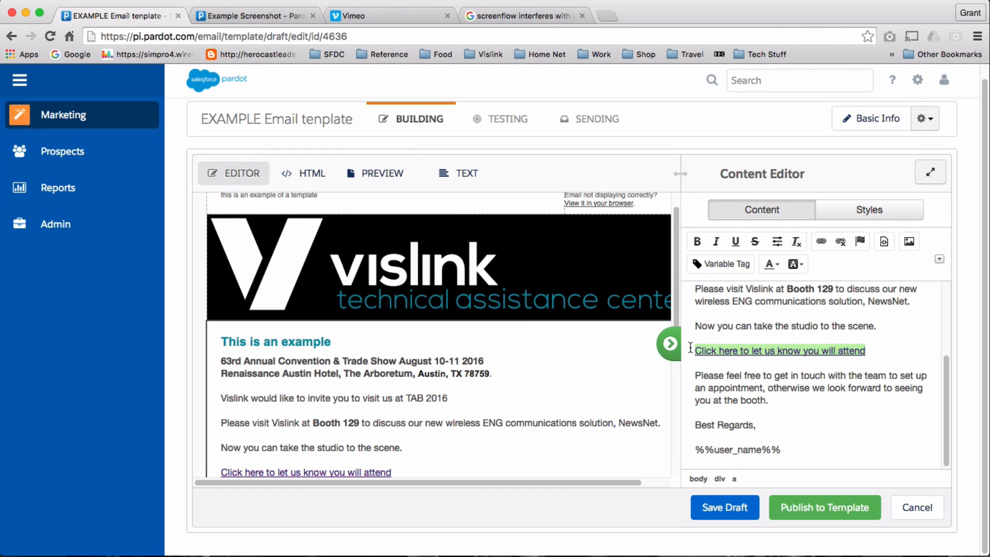
text(Click)
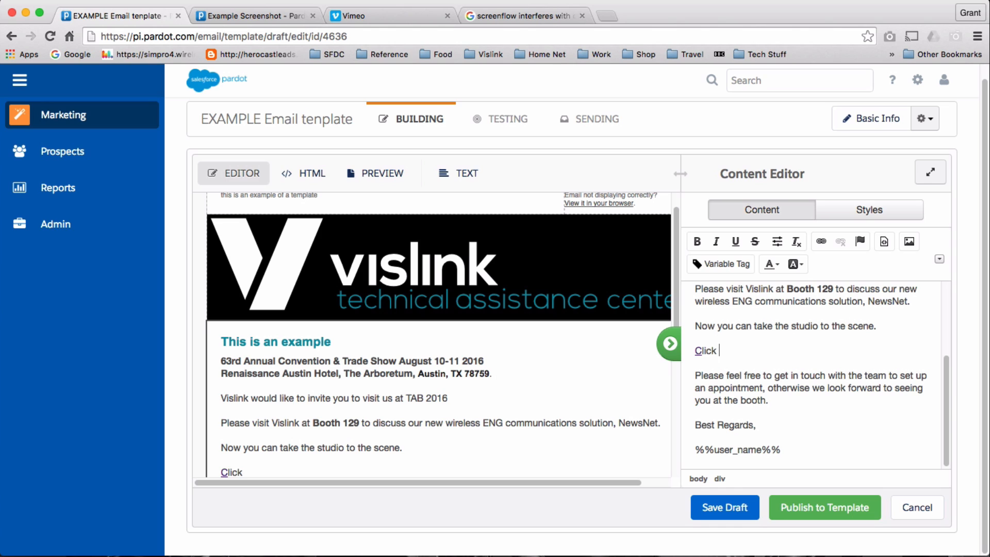
text( to)
key(BackSpace)
key(BackSpace)
key(BackSpace)
key(BackSpace)
key(BackSpace)
key(BackSpace)
key(BackSpace)
key(BackSpace)
text(Click here to resgiter)
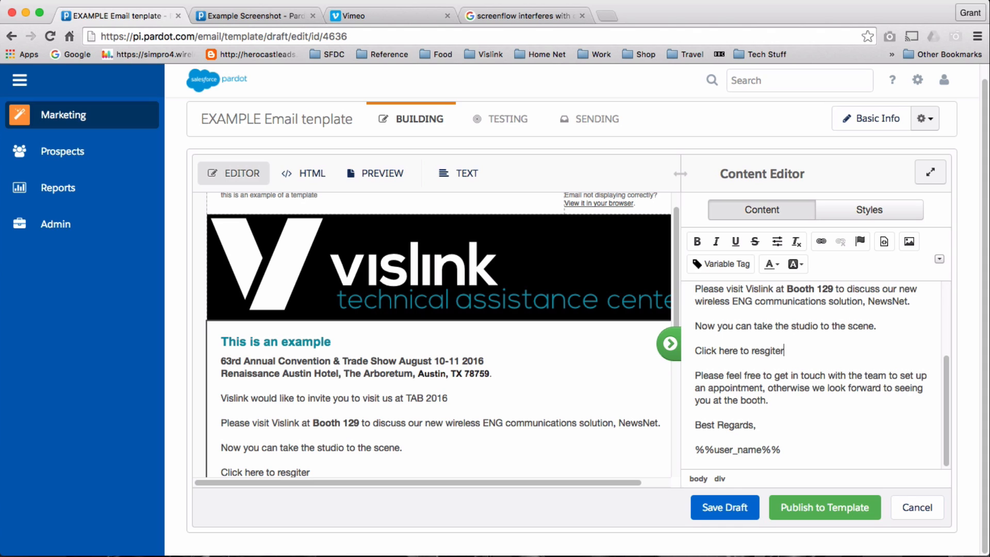
key(BackSpace)
key(BackSpace)
key(BackSpace)
key(BackSpace)
key(BackSpace)
text(gister)
click(766, 350)
key(BackSpace)
drag(814, 342, 676, 342)
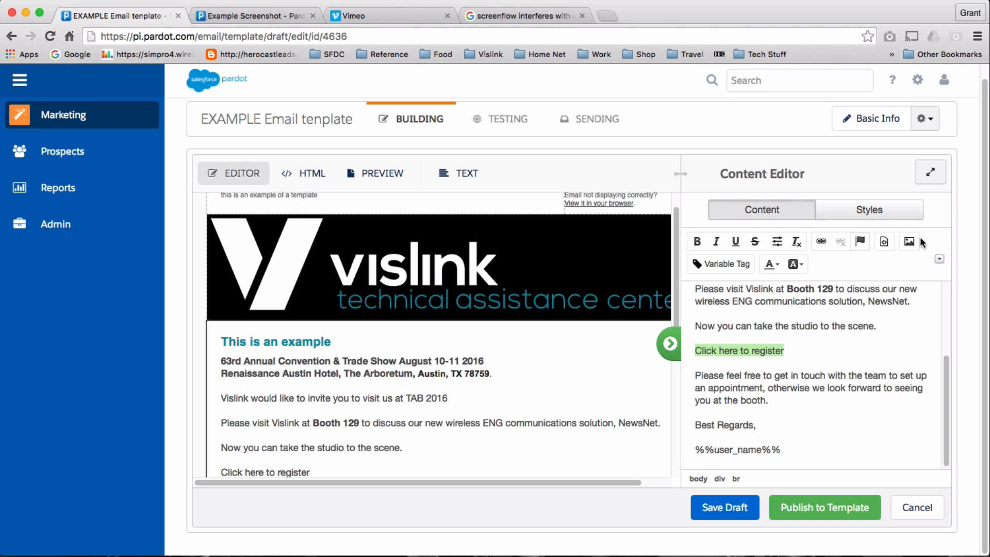
click(821, 241)
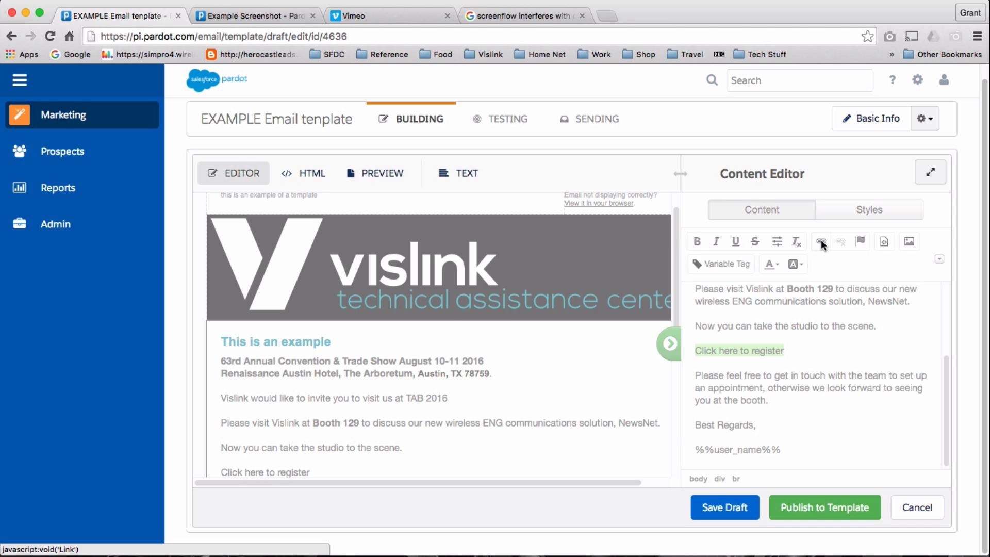
Link 'Click here to register' to the Example Landing landing page, with white (#FFFFFF) link colour.
click(544, 291)
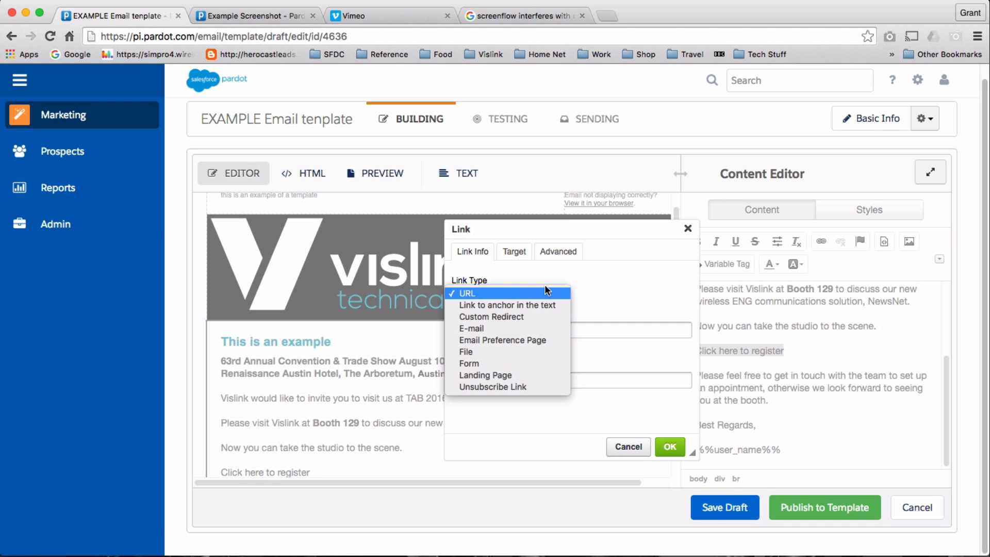
click(549, 373)
click(644, 321)
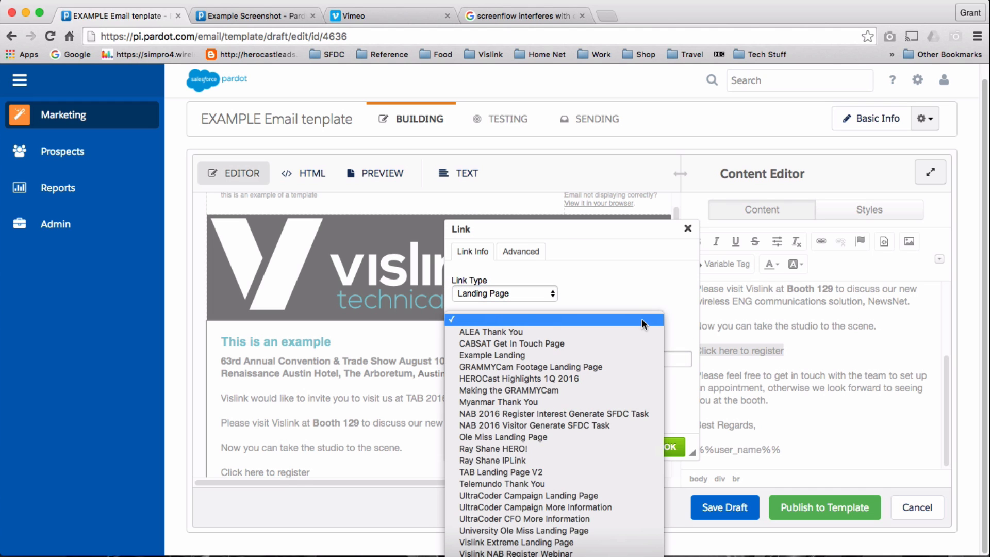
click(627, 354)
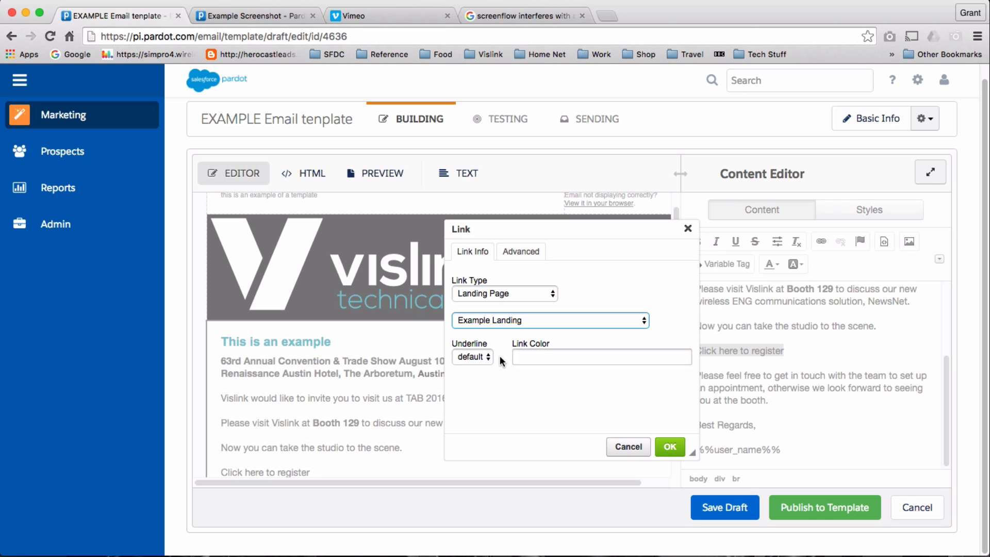
click(533, 357)
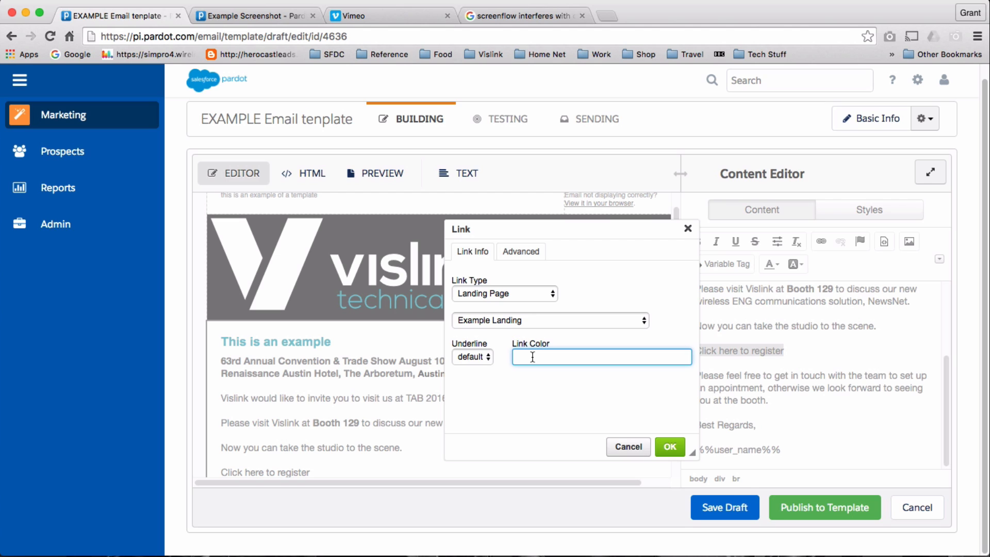
text(#FFFFFF)
click(670, 447)
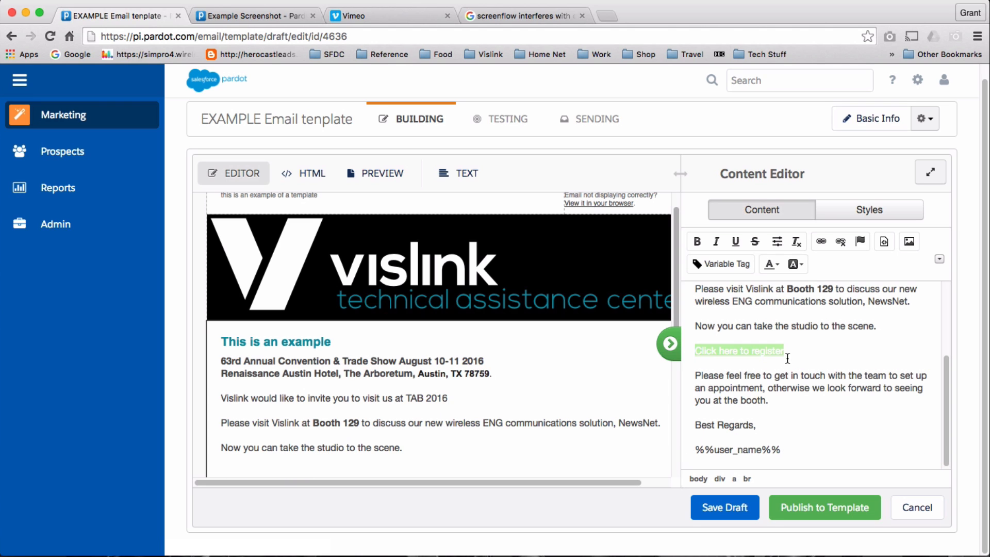
Restore the deleted link text and give the link a custom #009966 teal background.
key(Return)
key(super+z)
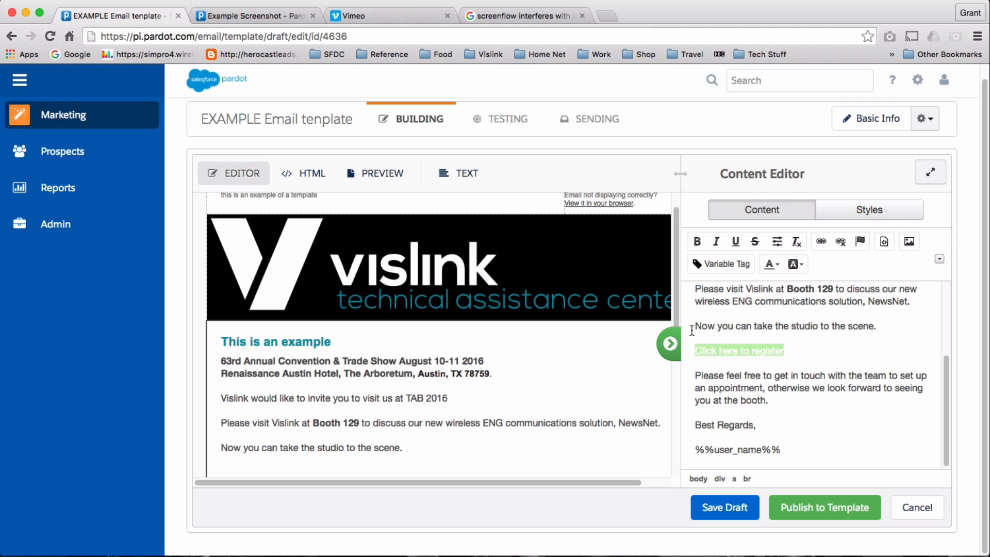
click(803, 264)
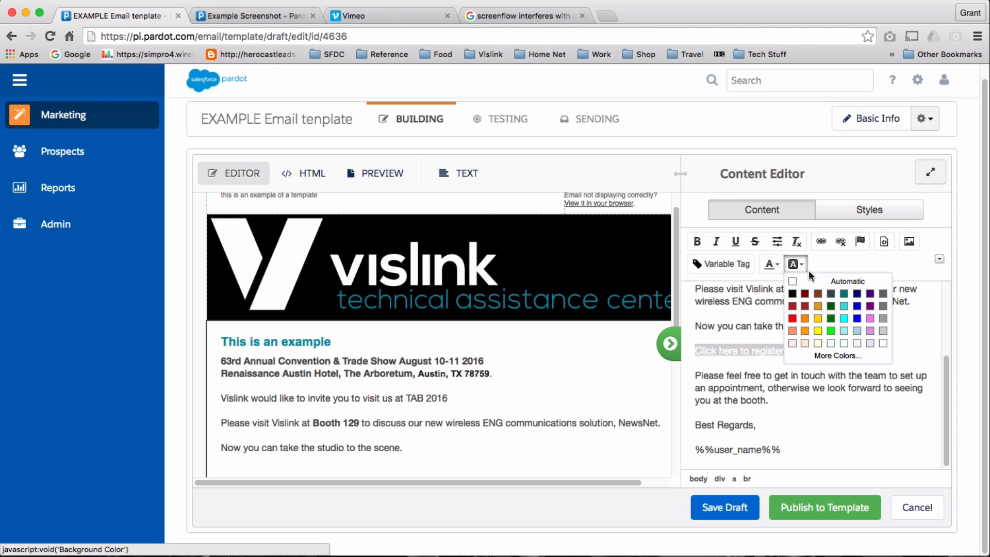
click(844, 356)
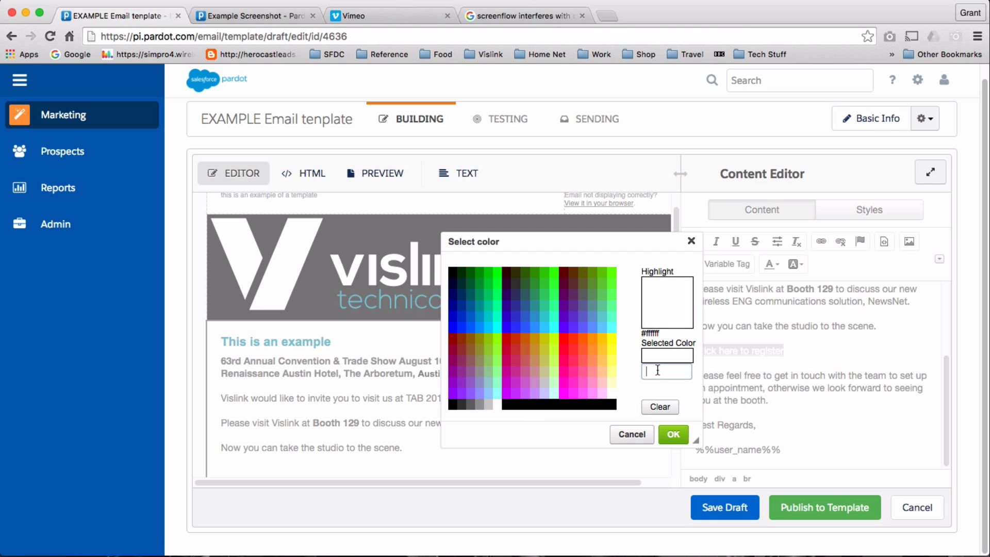
click(658, 370)
text(#0)
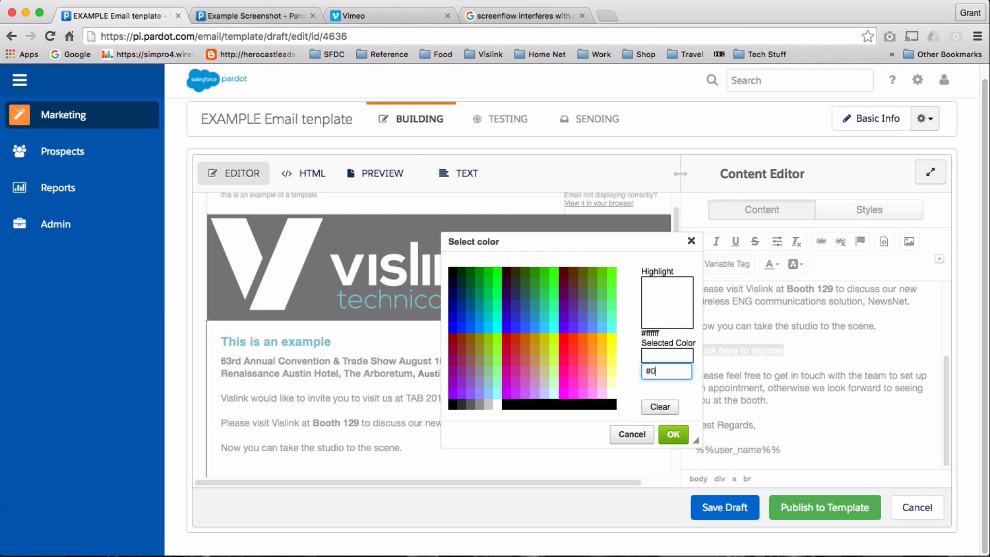
text(0)
text(9966)
click(676, 435)
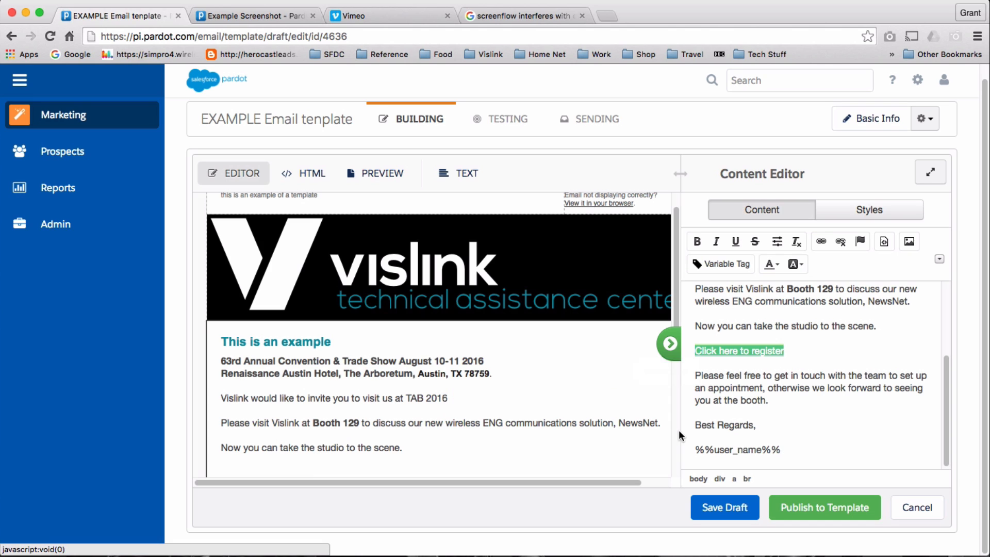
Deselect the link and scroll the email body to check the teal highlight.
click(819, 358)
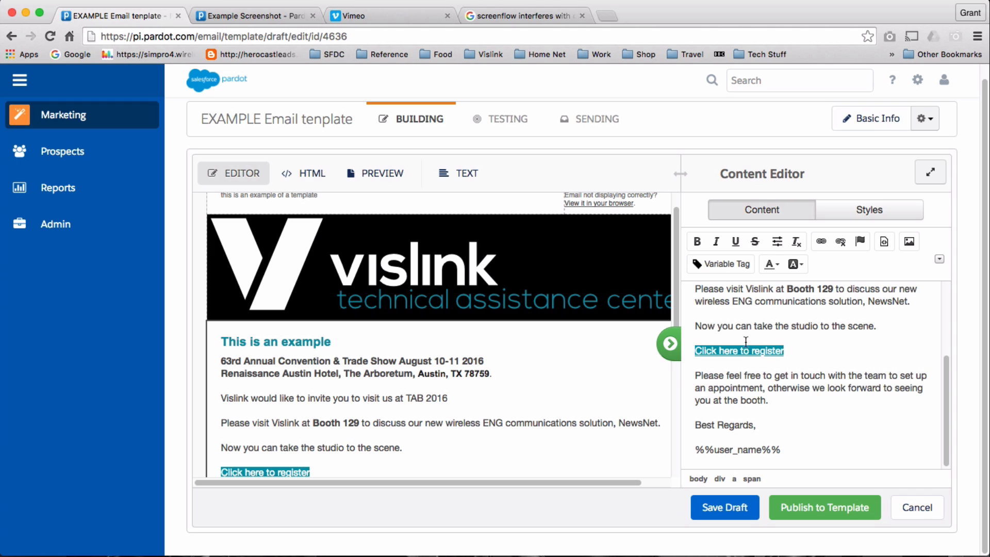
scroll(810, 353, up, 3)
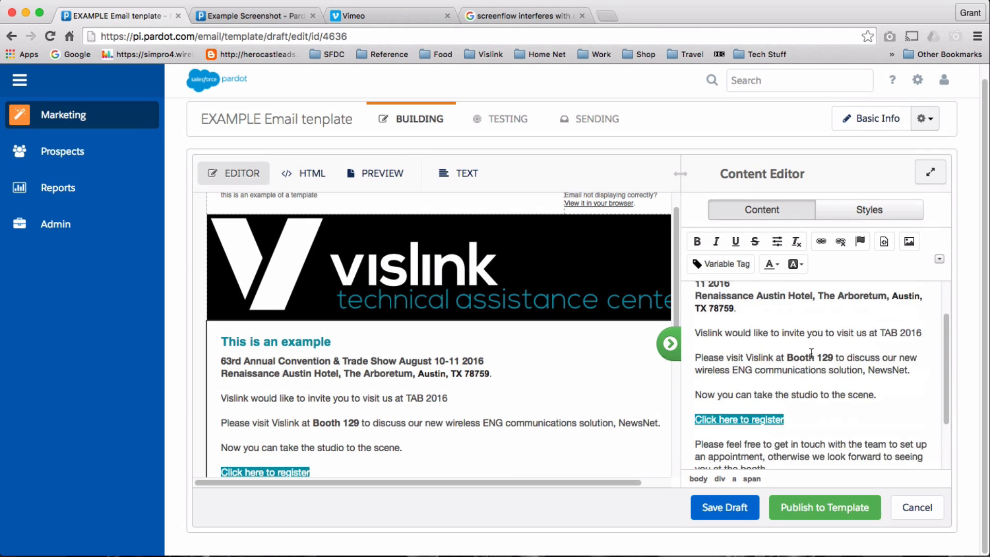
scroll(815, 361, down, 2)
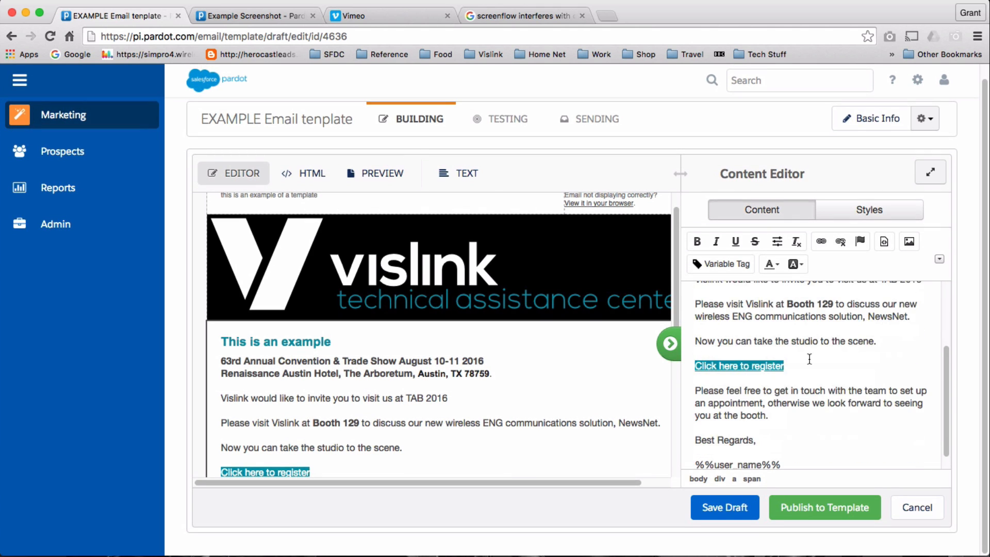
scroll(836, 355, down, 1)
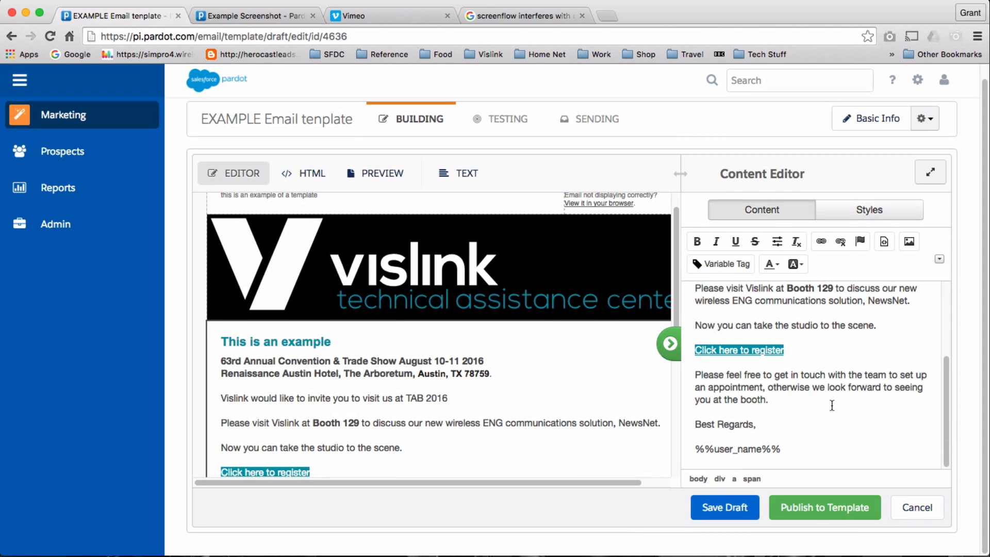
scroll(832, 405, up, 5)
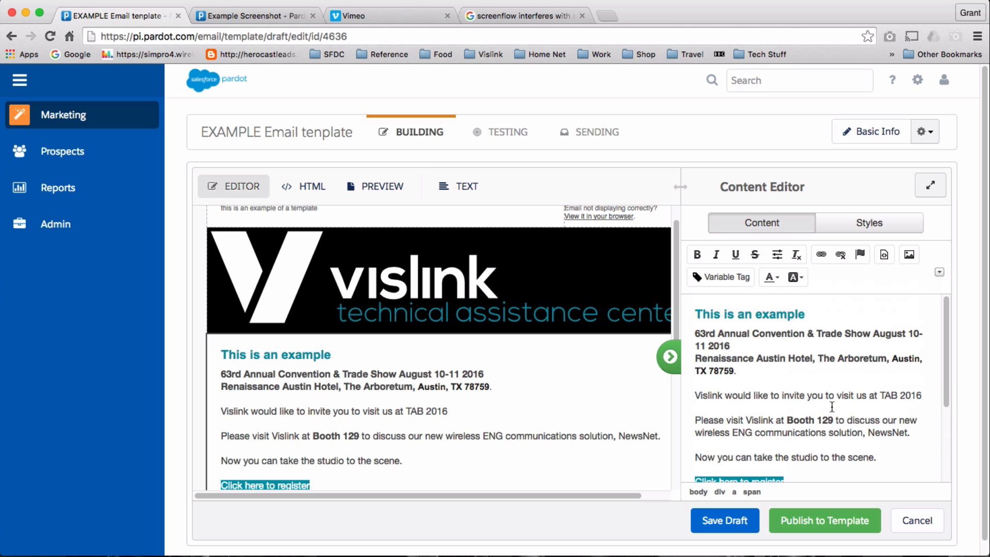
Regenerate the TEXT version of the email from its HTML content.
click(462, 191)
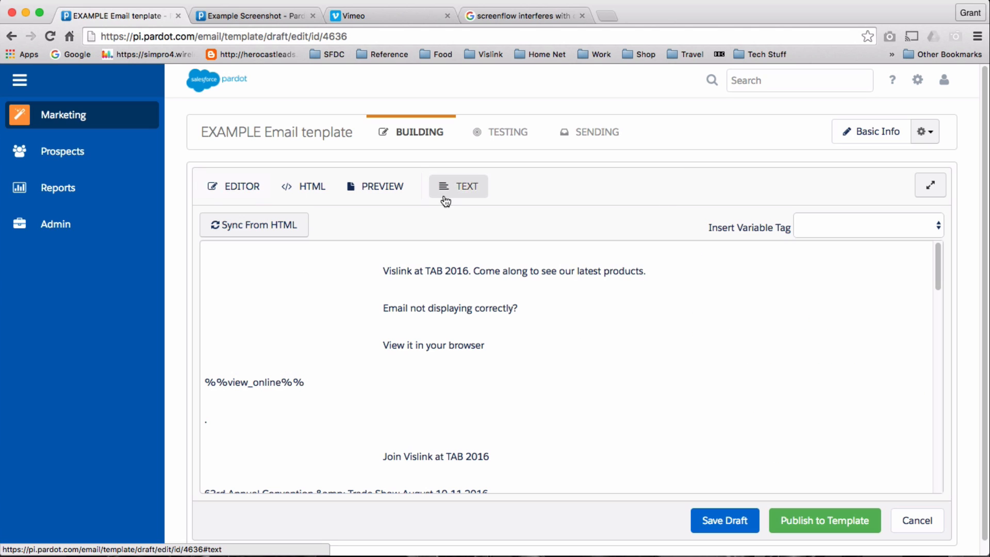
click(261, 230)
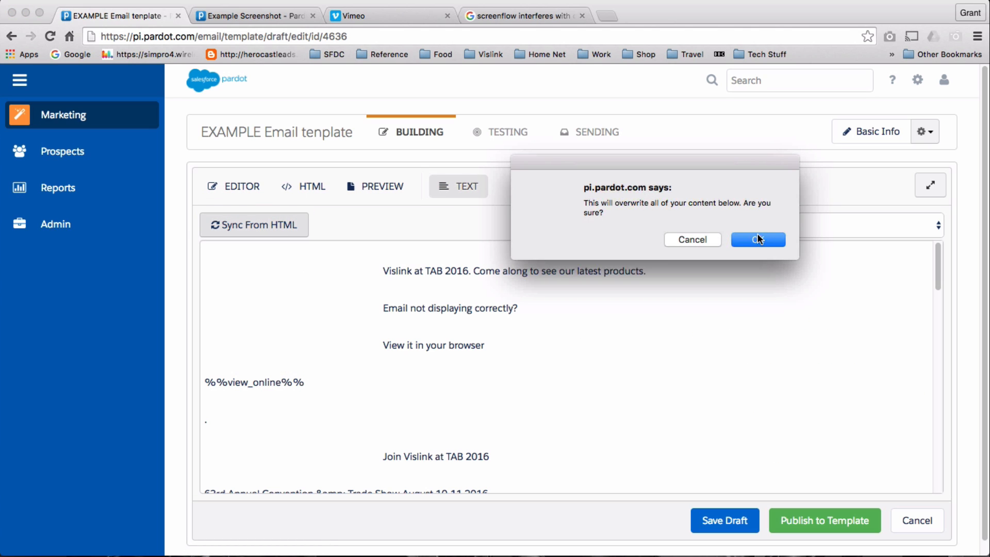
click(759, 240)
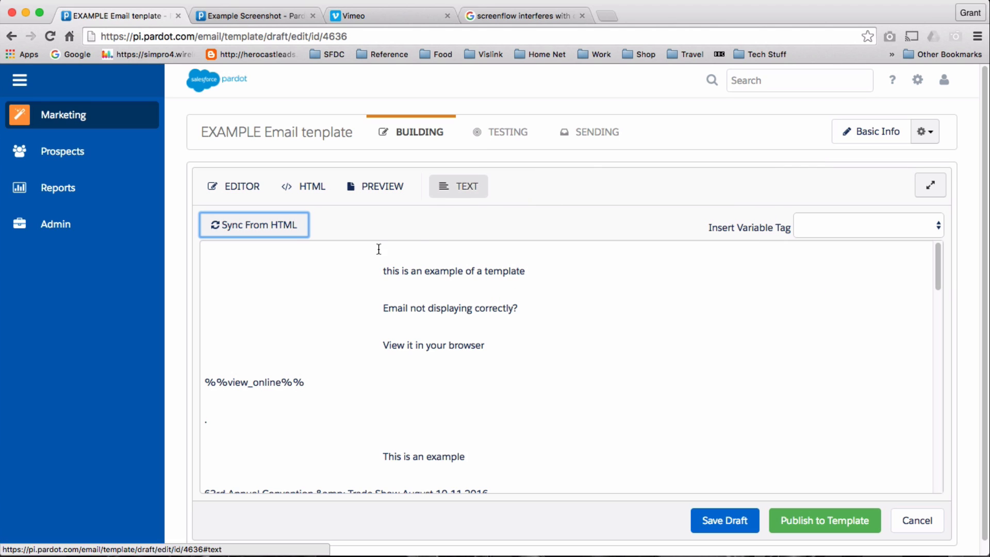
scroll(475, 304, down, 2)
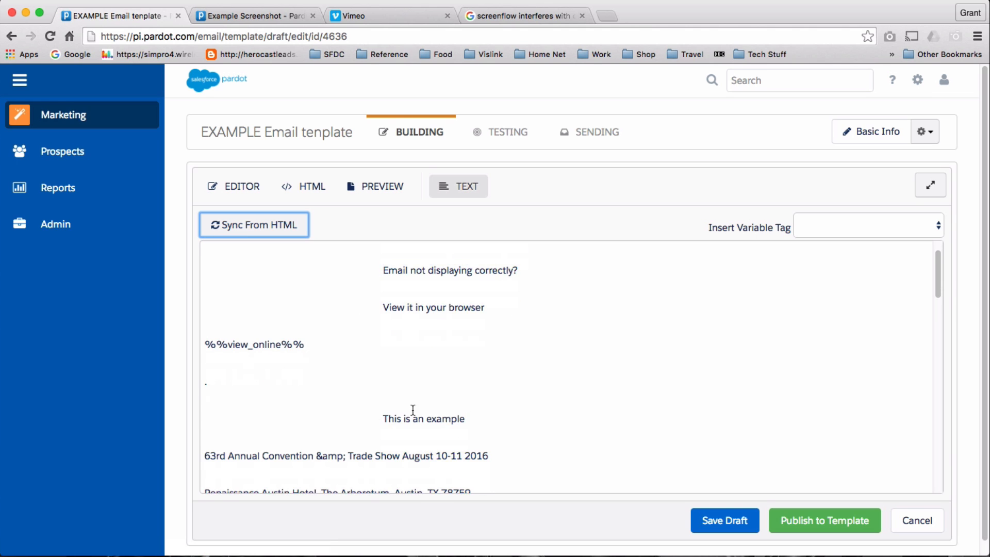
scroll(267, 349, up, 2)
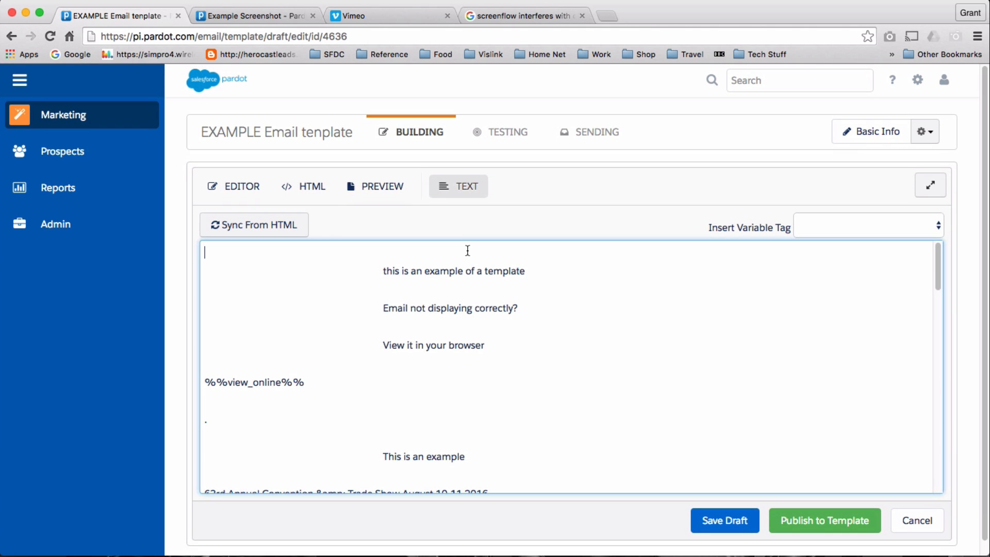
Remove the blank top lines and the indentation before the first line and the 'Email not displaying correctly?' notice.
key(Delete)
key(Delete)
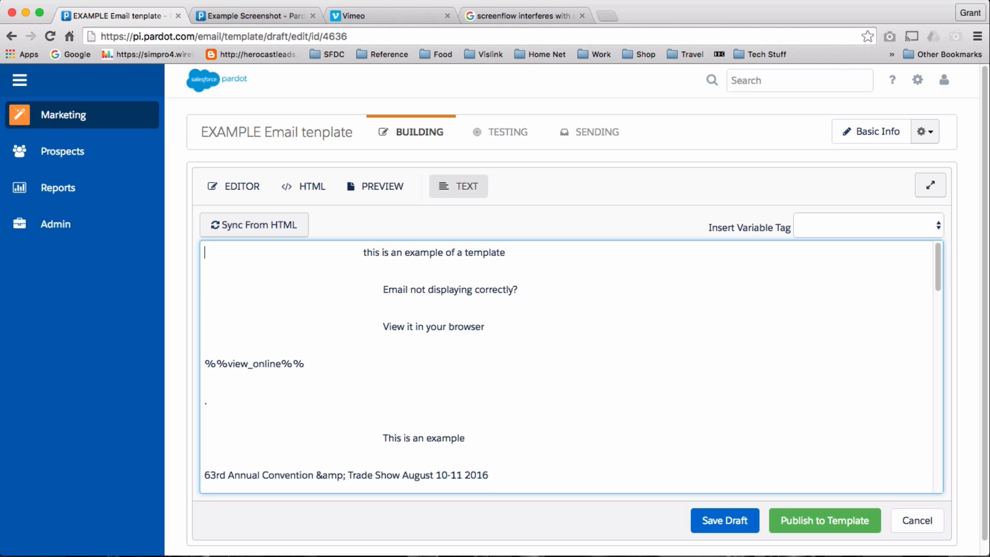
shift+click(364, 252)
key(Delete)
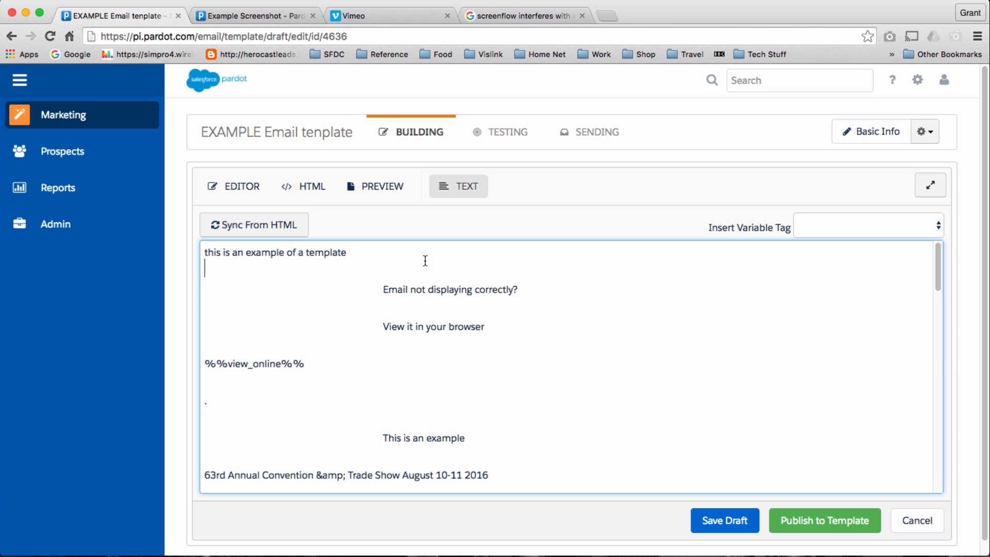
key(Delete)
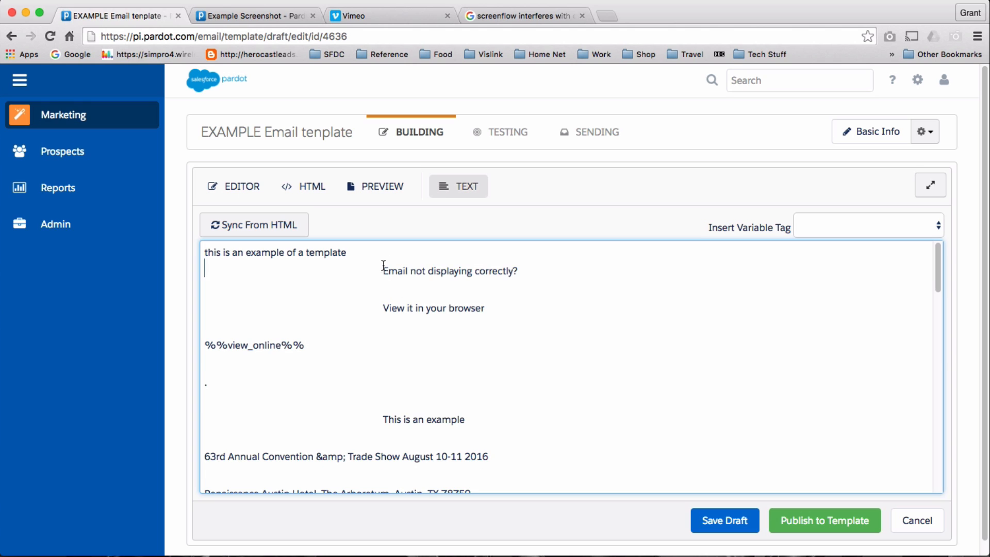
drag(379, 268, 172, 278)
key(Delete)
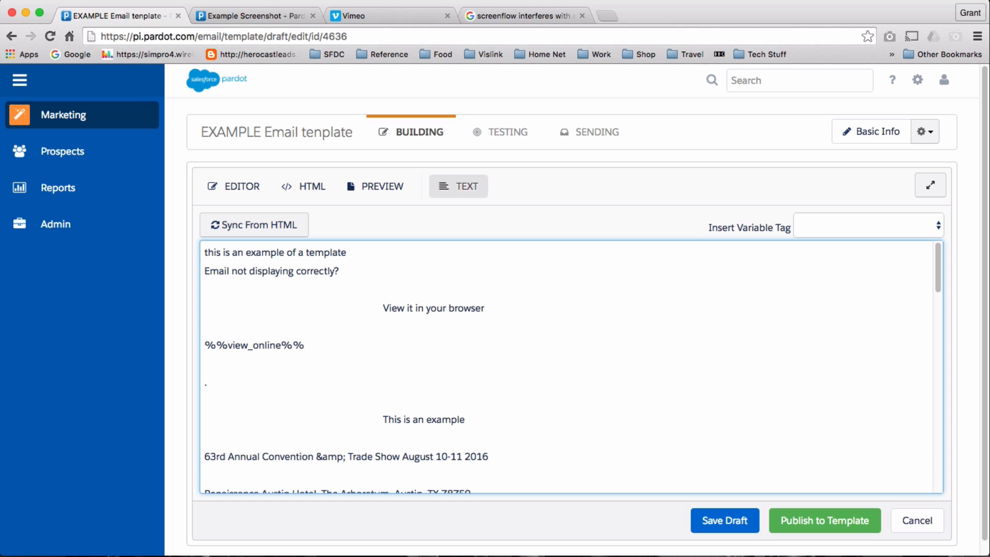
key(Delete)
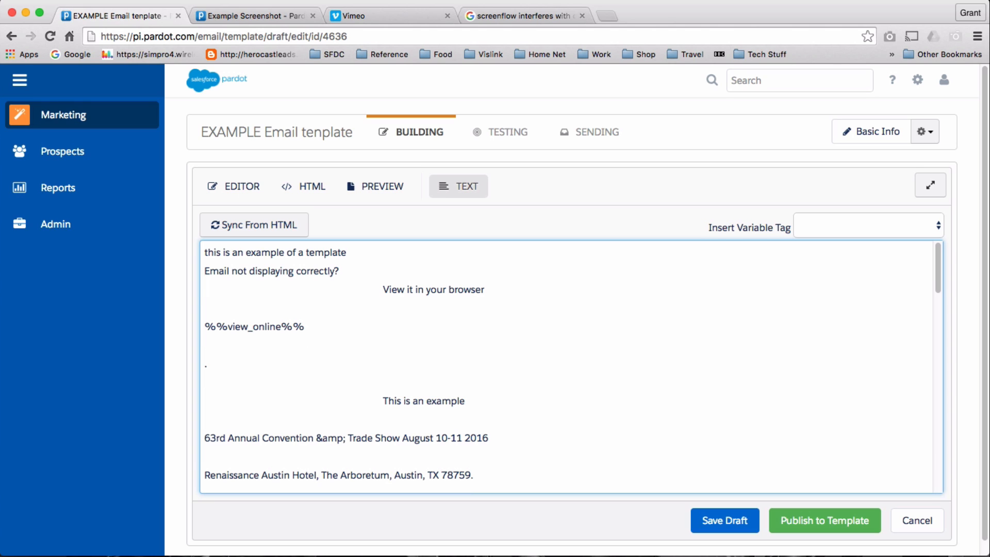
Remove the indentation before 'View it in your browser' and the stray dot line, save the draft, and move to Testing.
shift+click(383, 289)
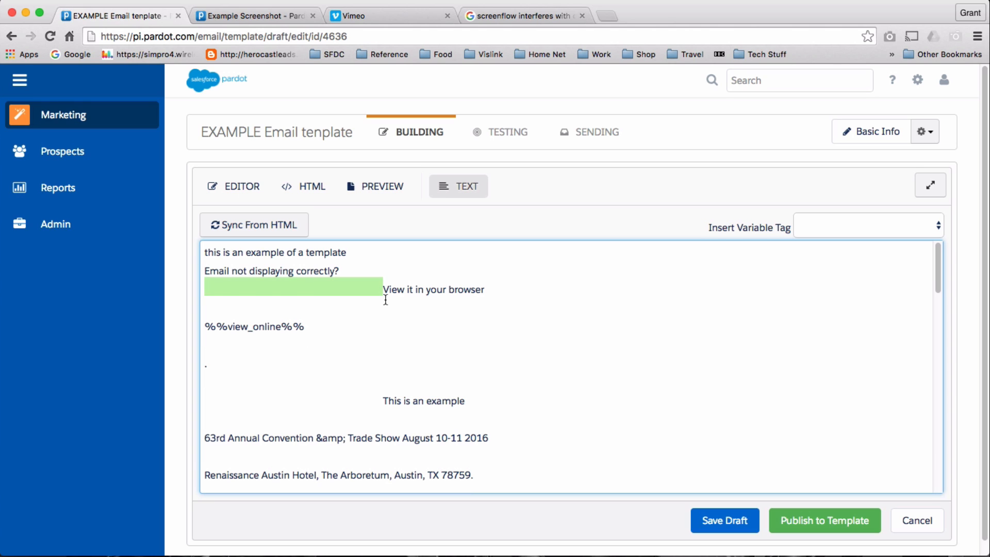
key(Delete)
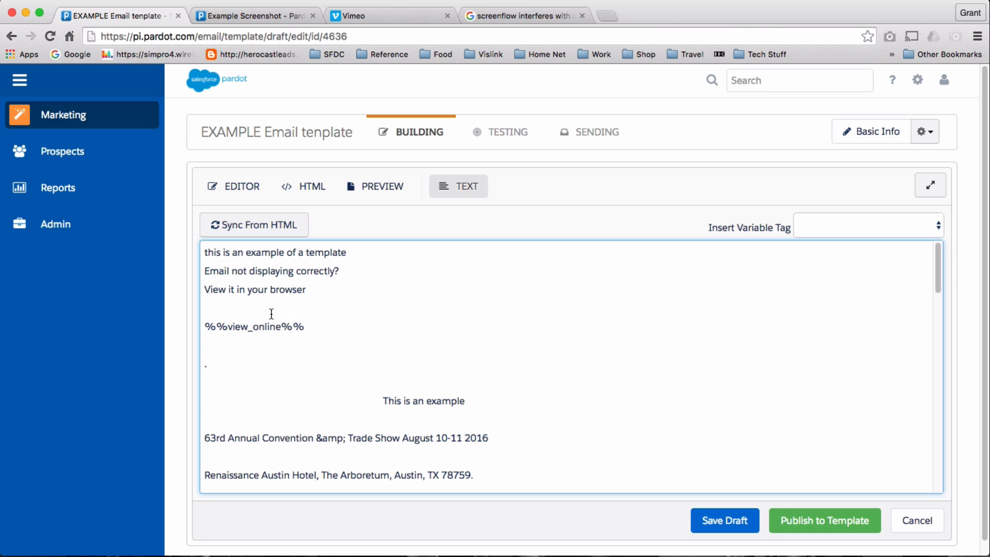
click(244, 308)
drag(222, 346, 232, 365)
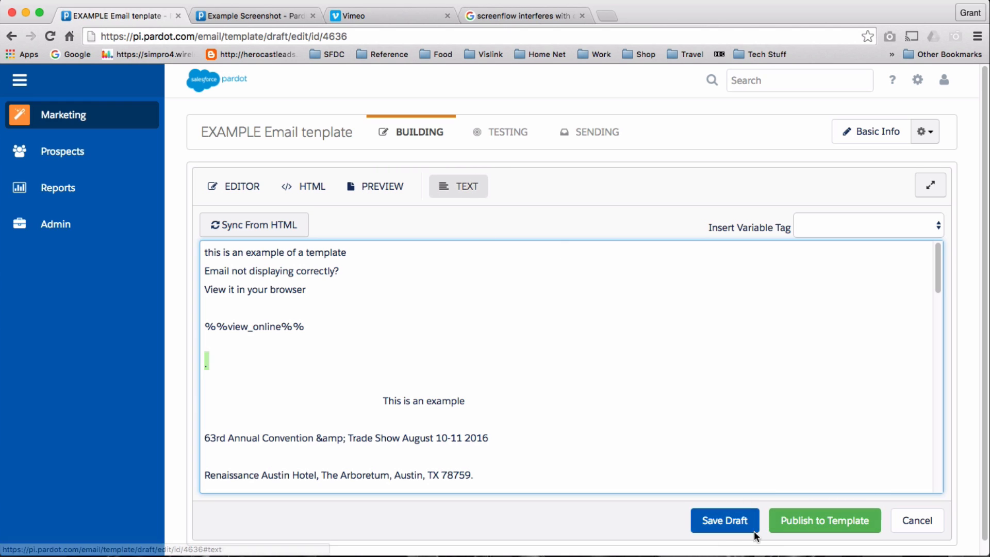
click(737, 521)
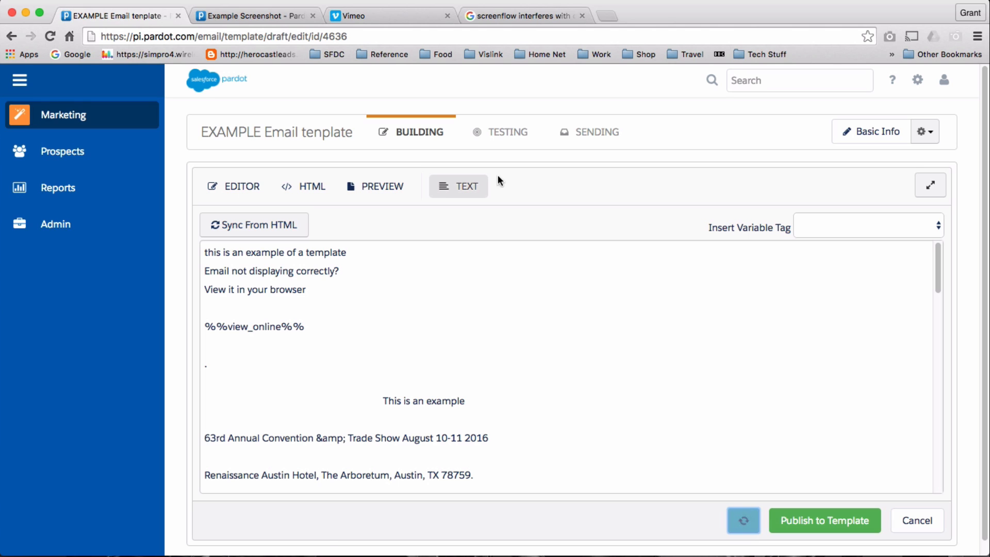
click(509, 132)
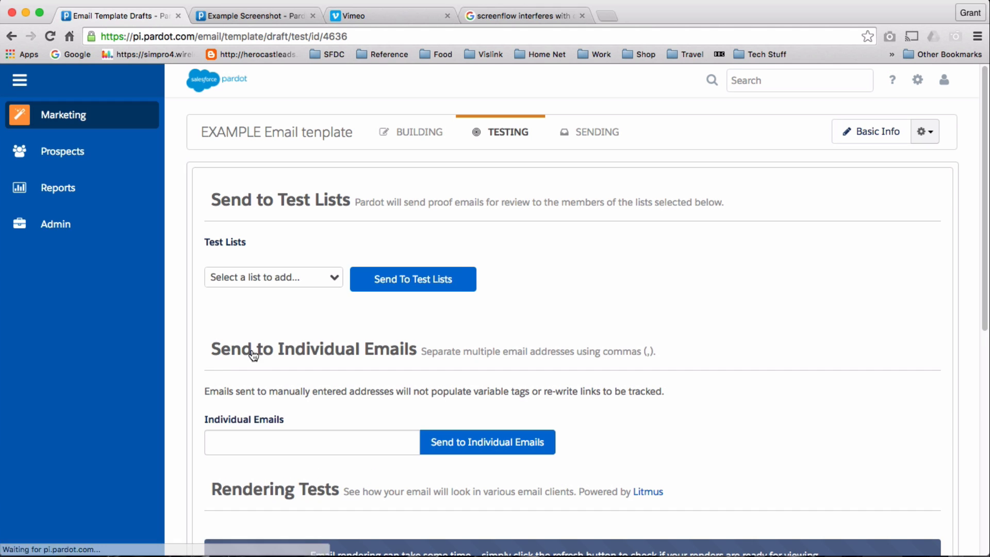
Send a test copy to an individual email address and bring the received proof into view.
click(246, 433)
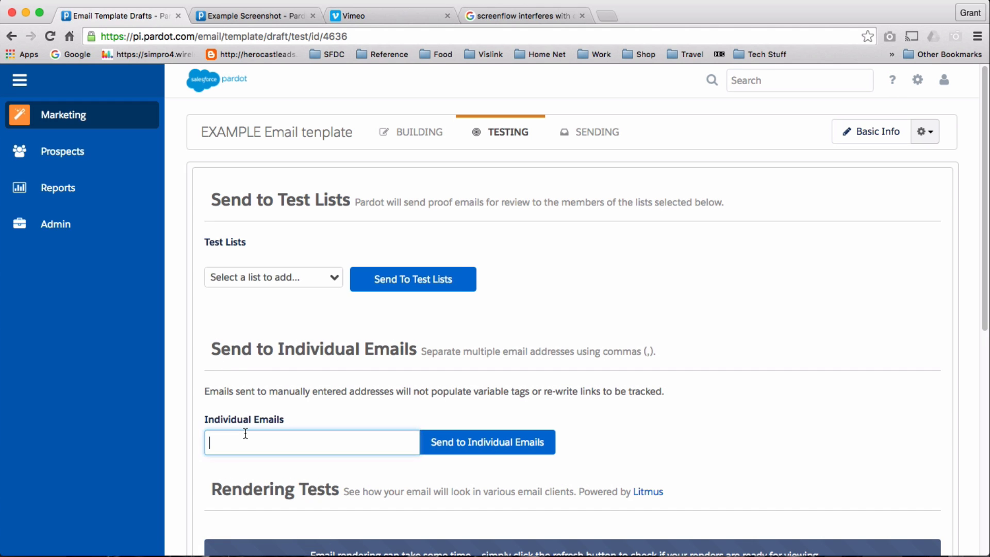
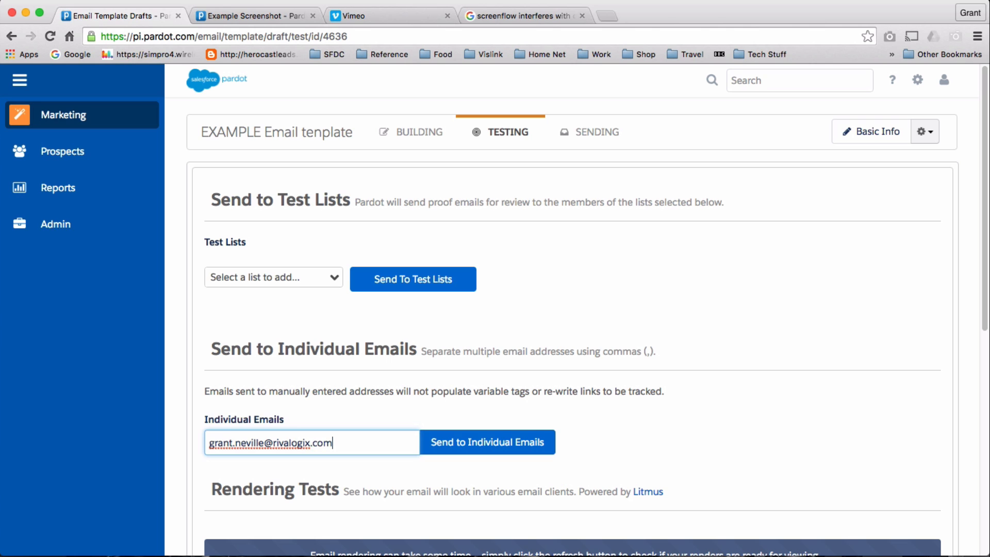
click(435, 449)
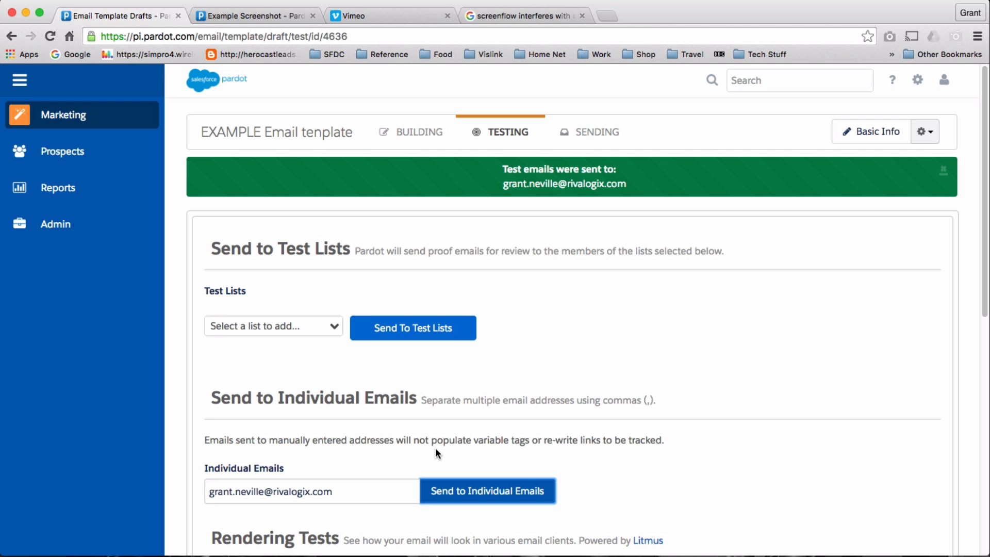
drag(989, 556, 595, 26)
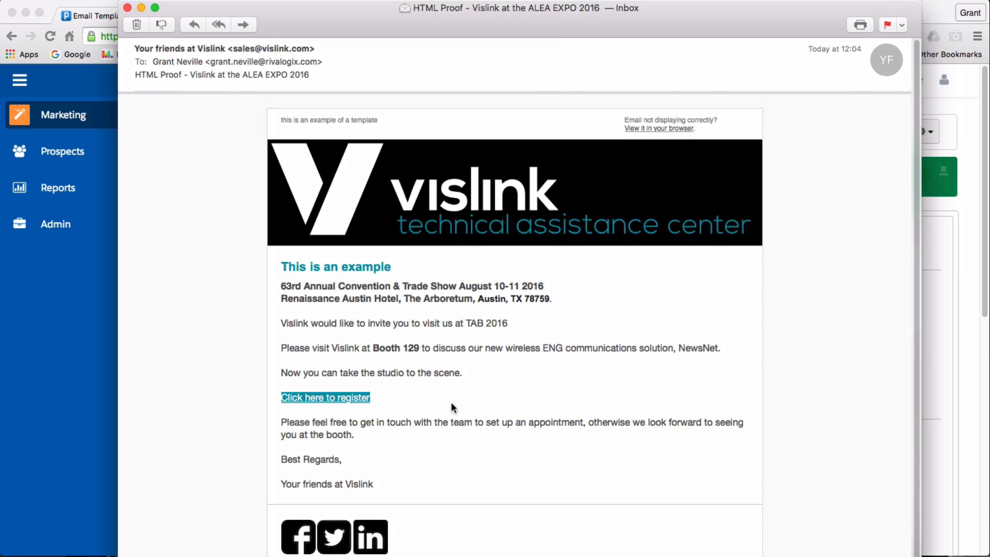
Open the 'Click here to register' link in the HTML proof email.
click(343, 398)
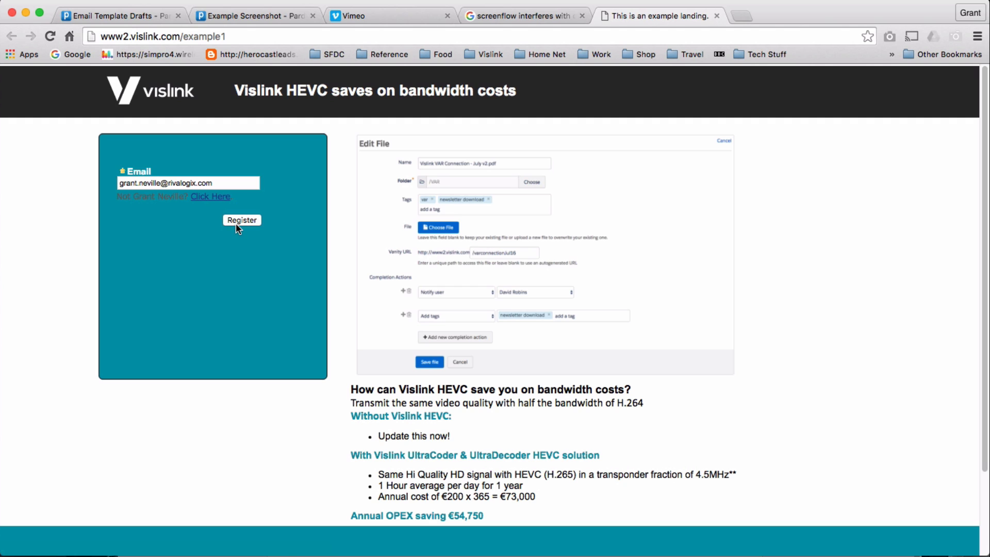
Reset the prefilled registration form using its 'Not …? Click Here' link.
click(217, 199)
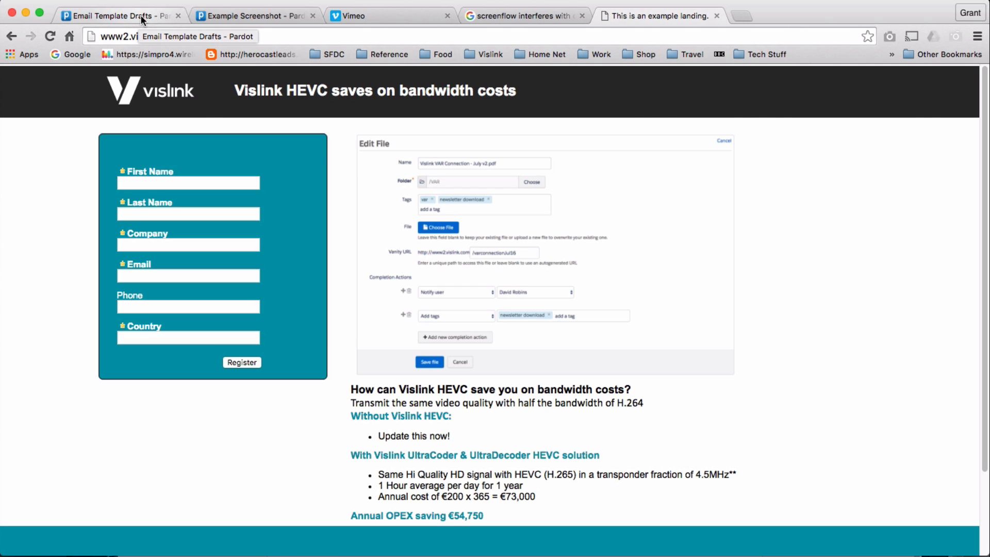
Open Example Form for editing from Marketing > Forms and show its Advanced look-and-feel options.
click(233, 14)
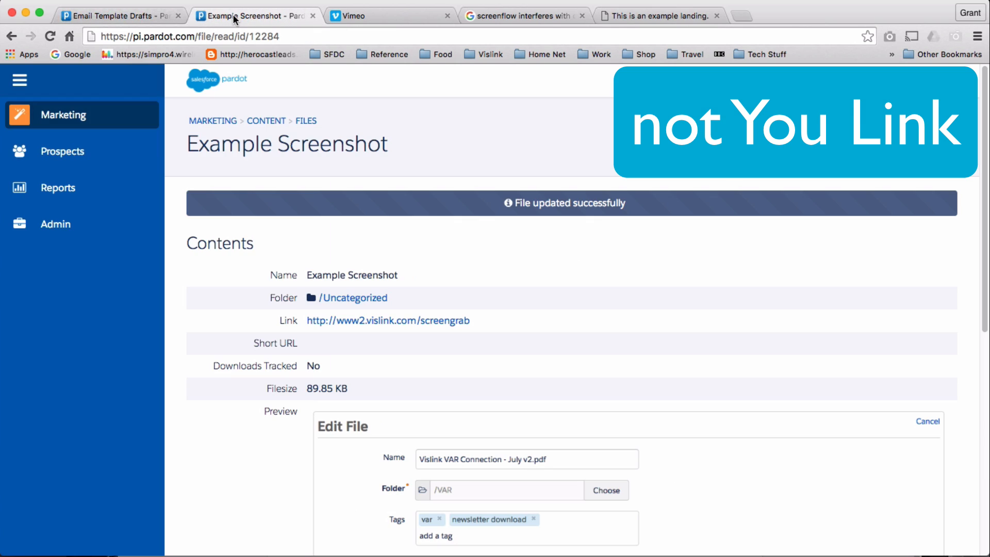
mouse_move(90, 147)
mouse_move(124, 117)
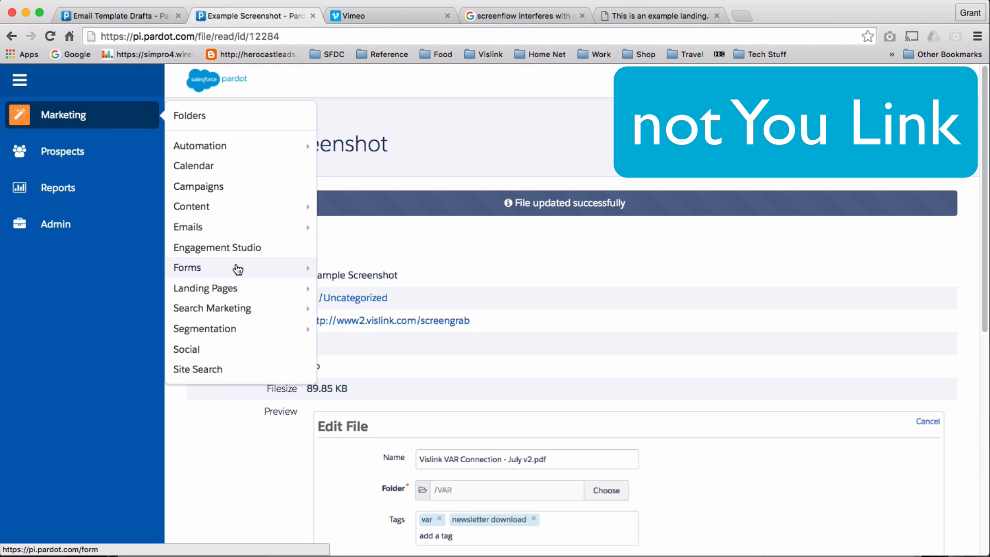
mouse_move(238, 270)
click(344, 272)
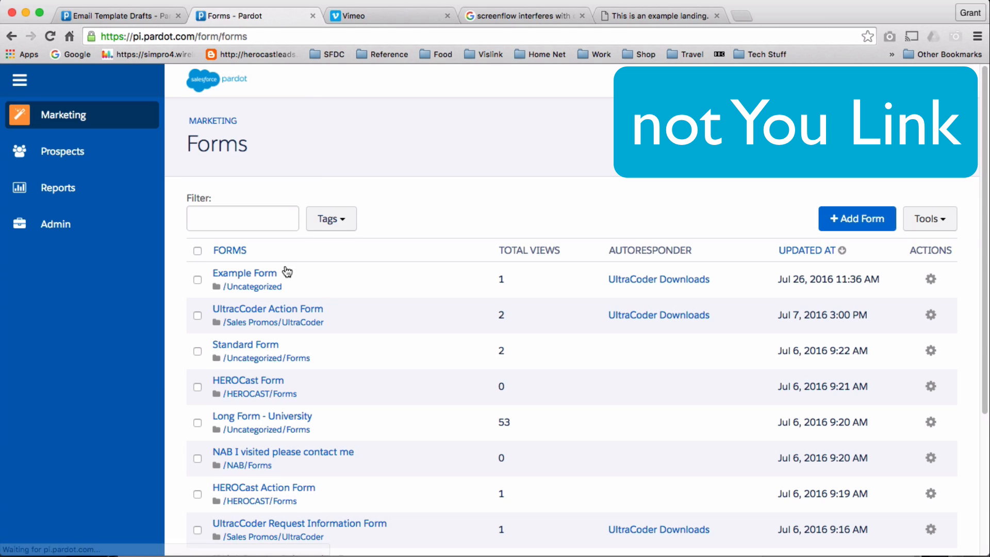
click(269, 275)
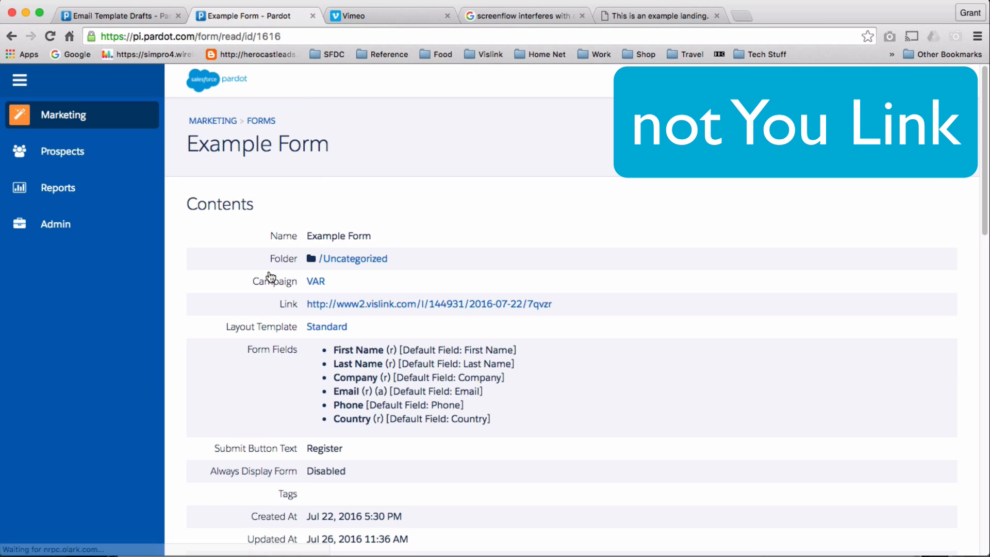
click(752, 142)
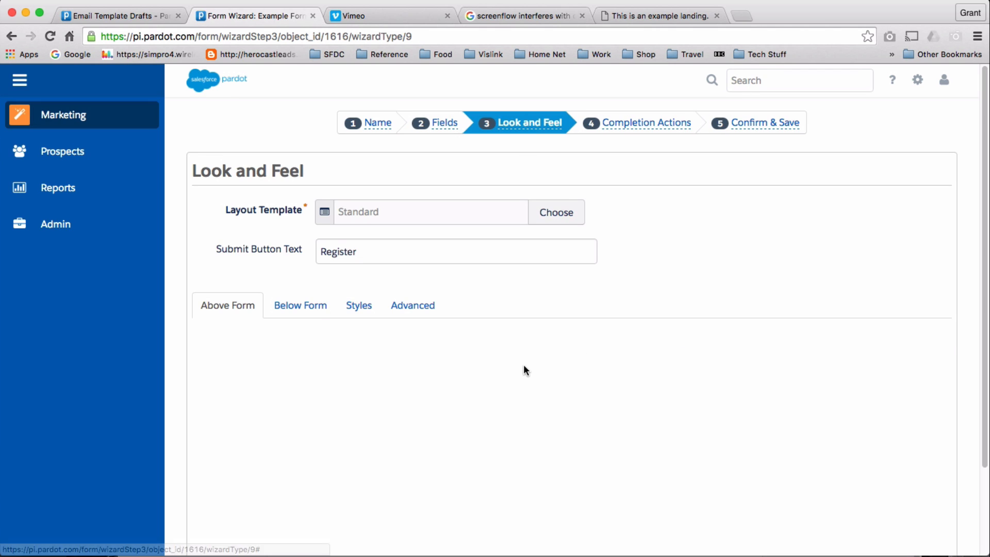
scroll(514, 339, down, 3)
scroll(464, 310, up, 2)
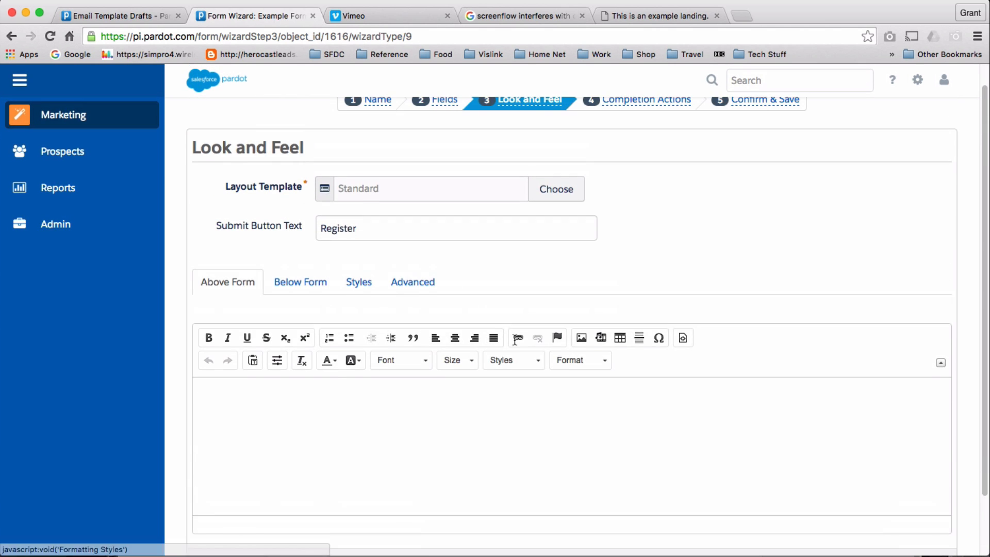
click(423, 281)
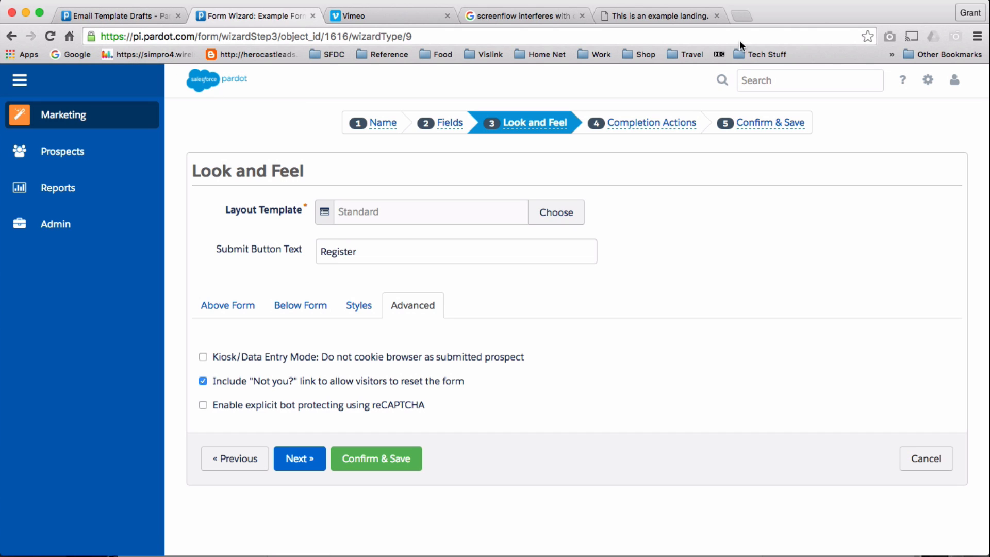
Return to the 'This is an example landing' browser tab.
click(669, 16)
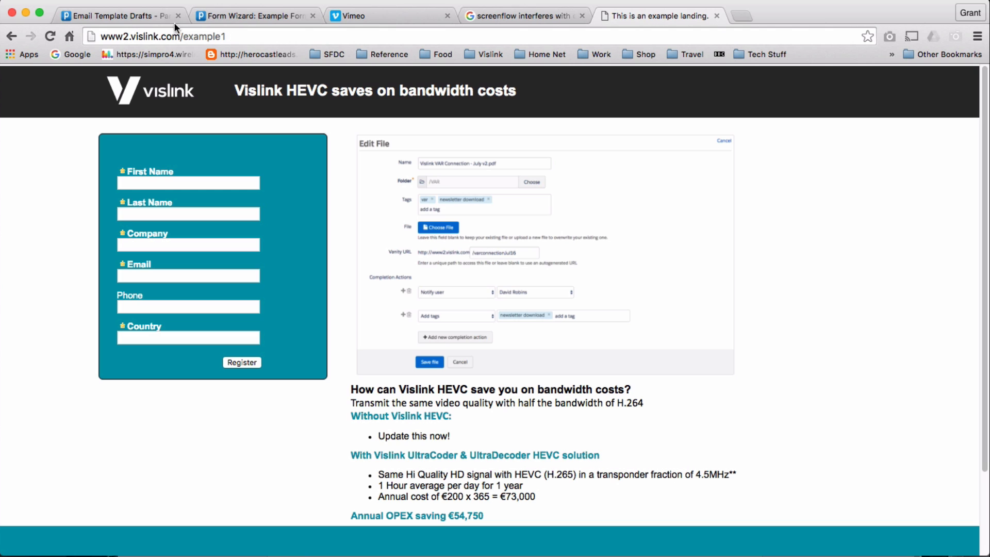
Publish the tested draft as the 'EXAMPLE Email tenplate' email template.
click(147, 18)
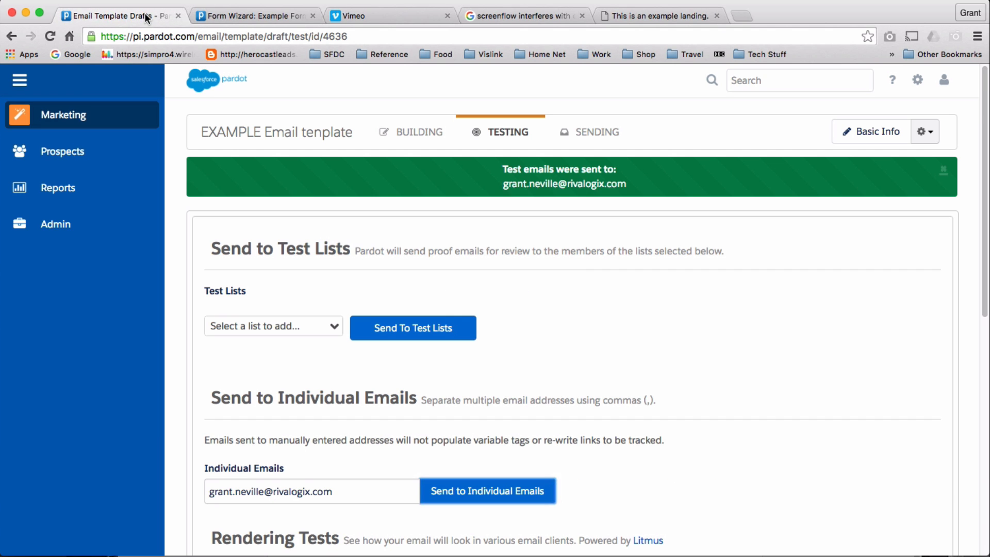
scroll(794, 320, down, 10)
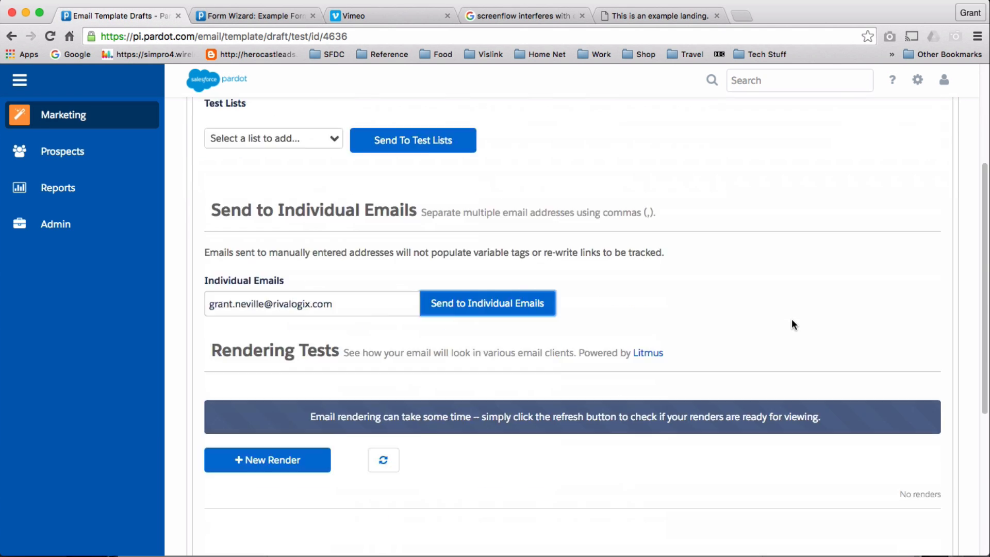
click(826, 513)
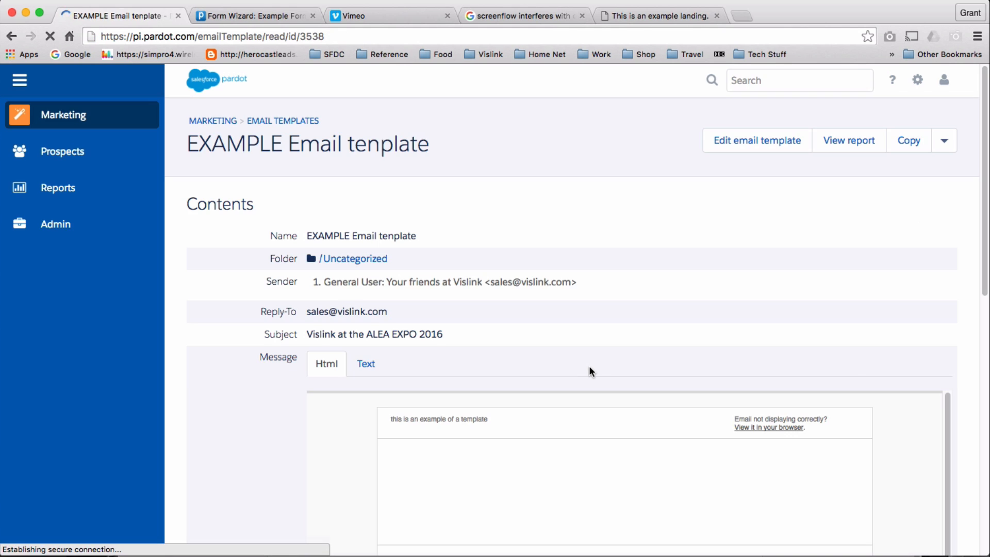
mouse_move(52, 121)
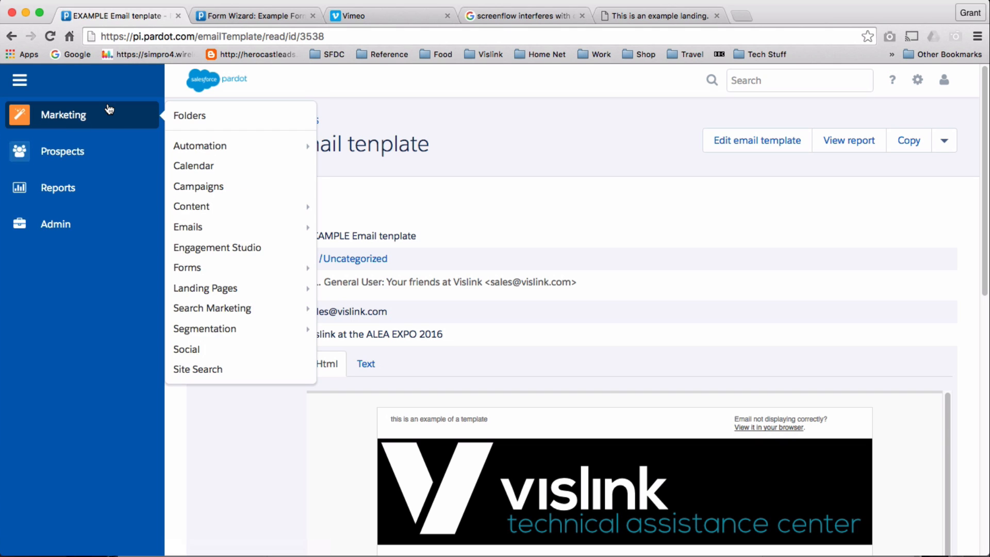
Start a new list email named 'example', clearing the accidental tag entries.
mouse_move(294, 224)
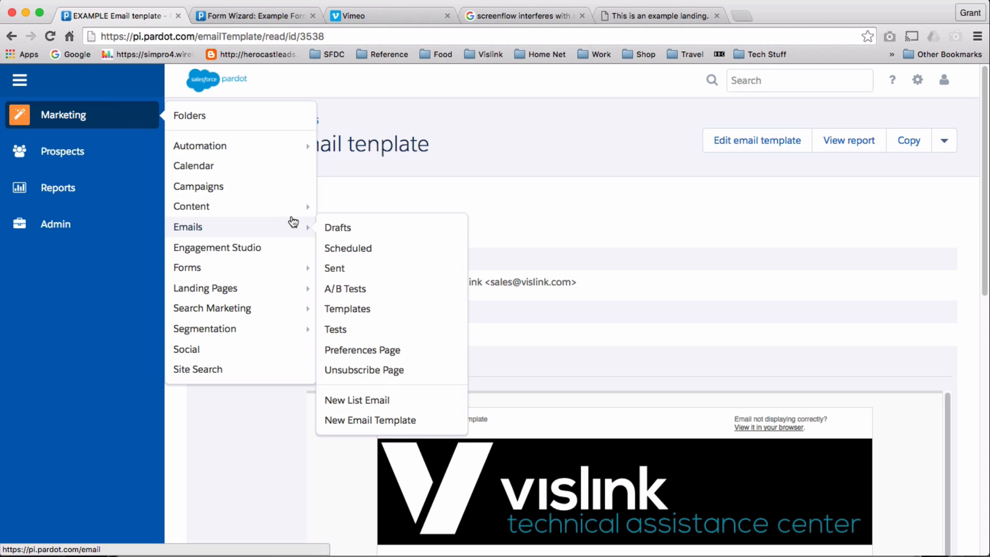
click(382, 401)
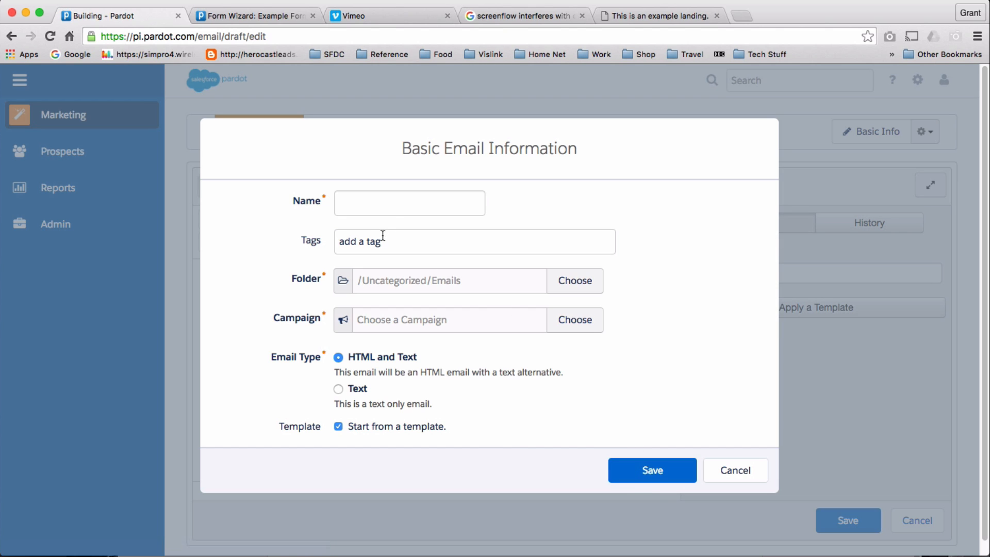
click(387, 201)
text(example)
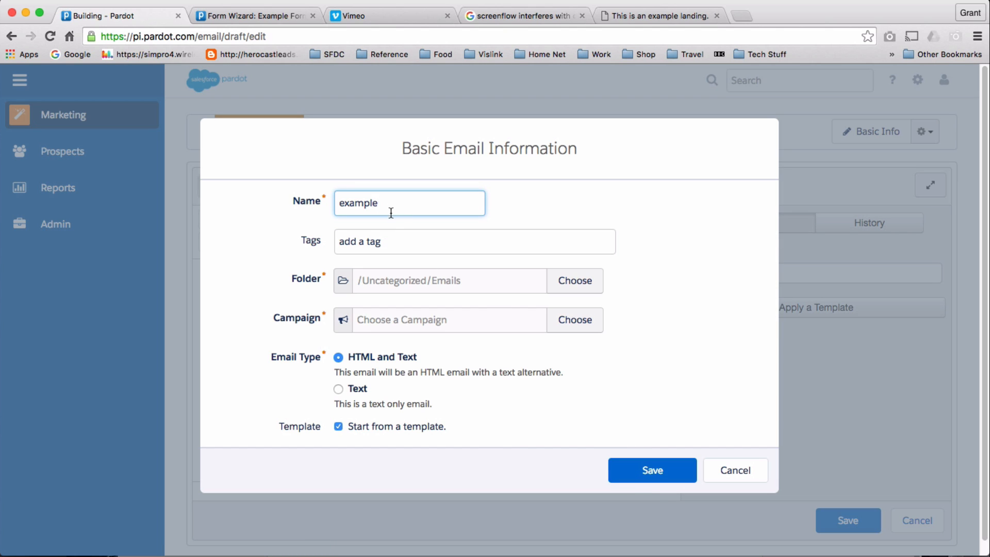
click(384, 244)
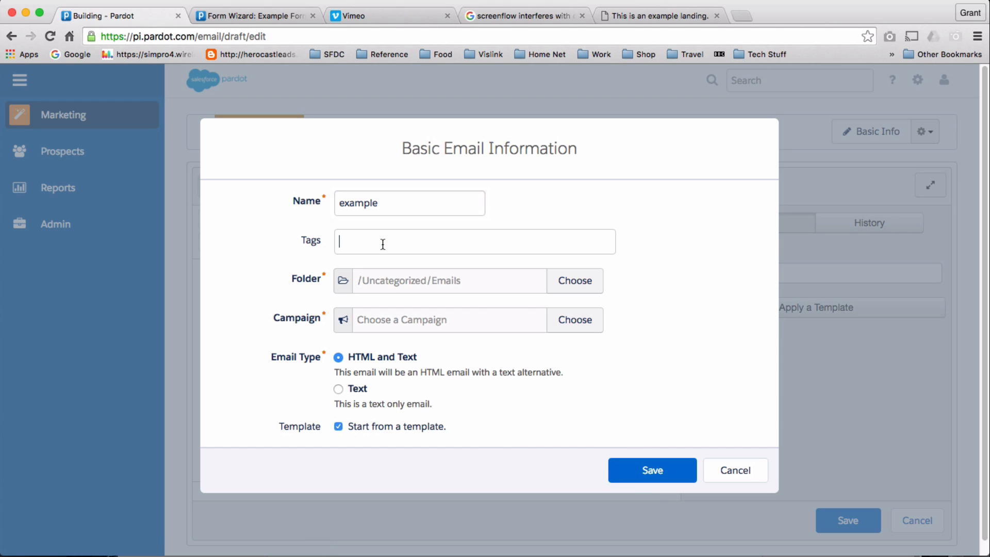
text(exa)
key(Return)
text(pl)
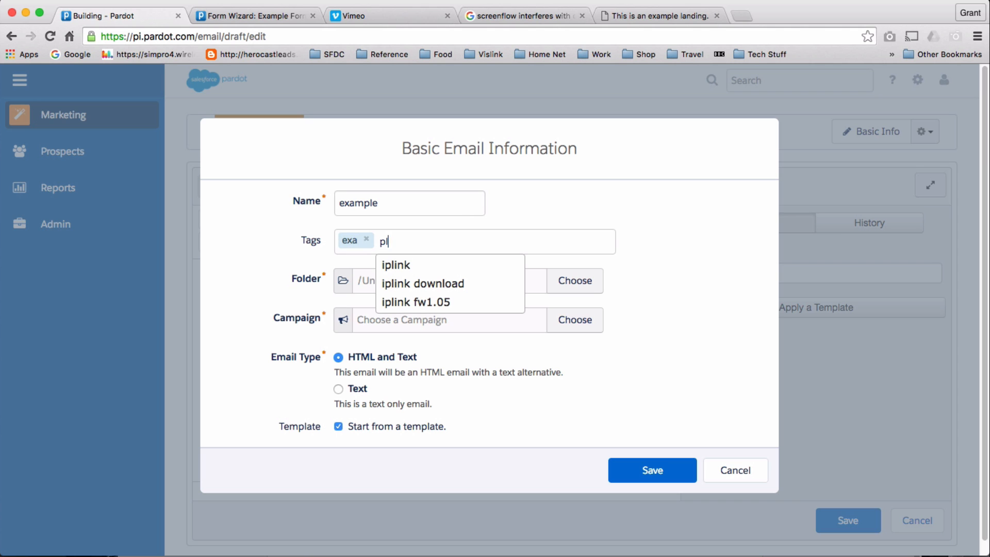
key(BackSpace)
key(BackSpace)
key(BackSpace)
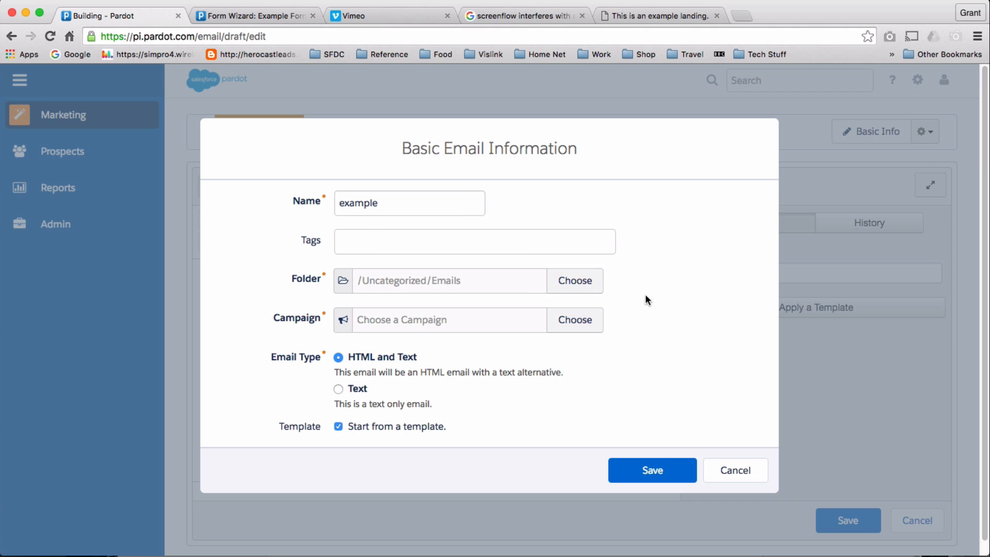
Put the email in the Uncategorized folder and assign it to the VAR campaign.
click(598, 285)
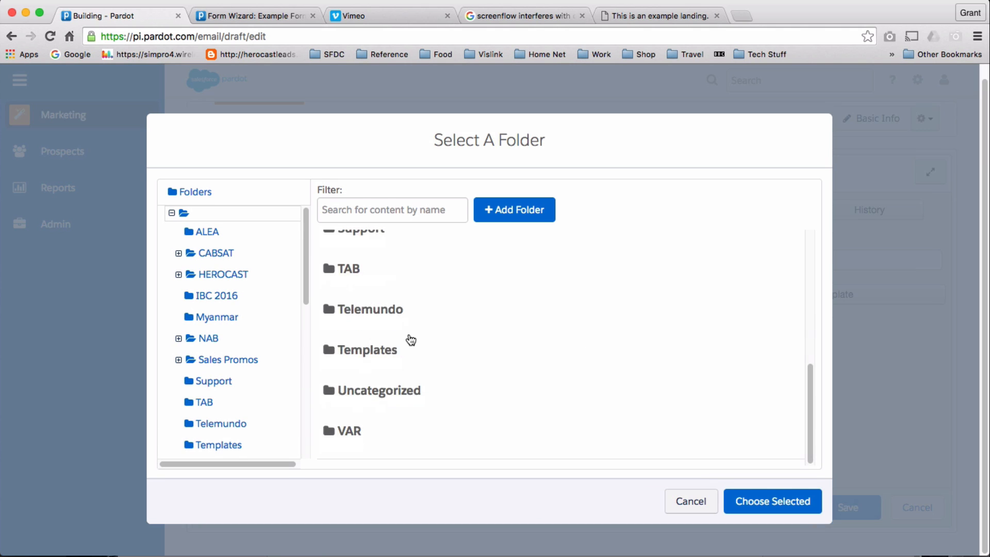
click(392, 391)
click(739, 499)
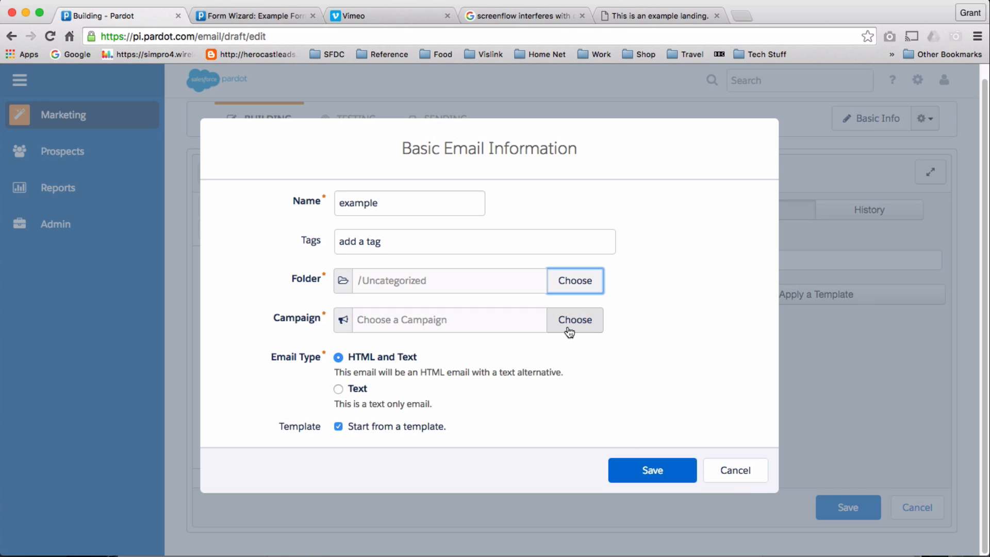
click(589, 321)
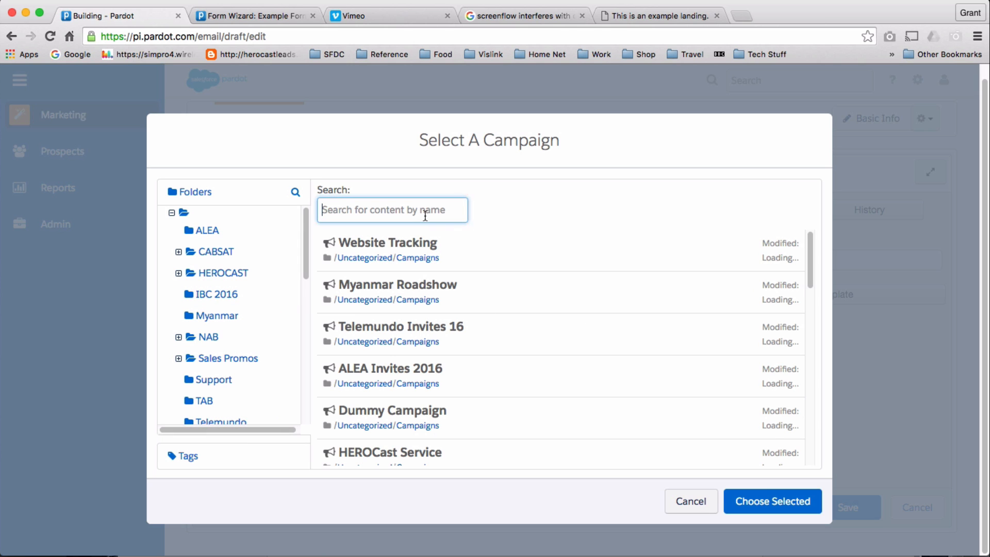
text(var)
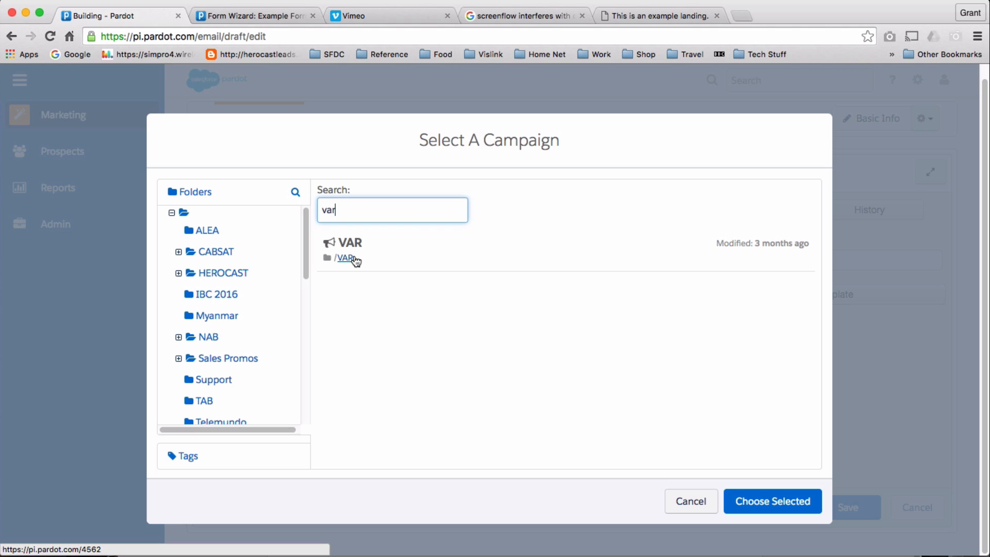
click(355, 261)
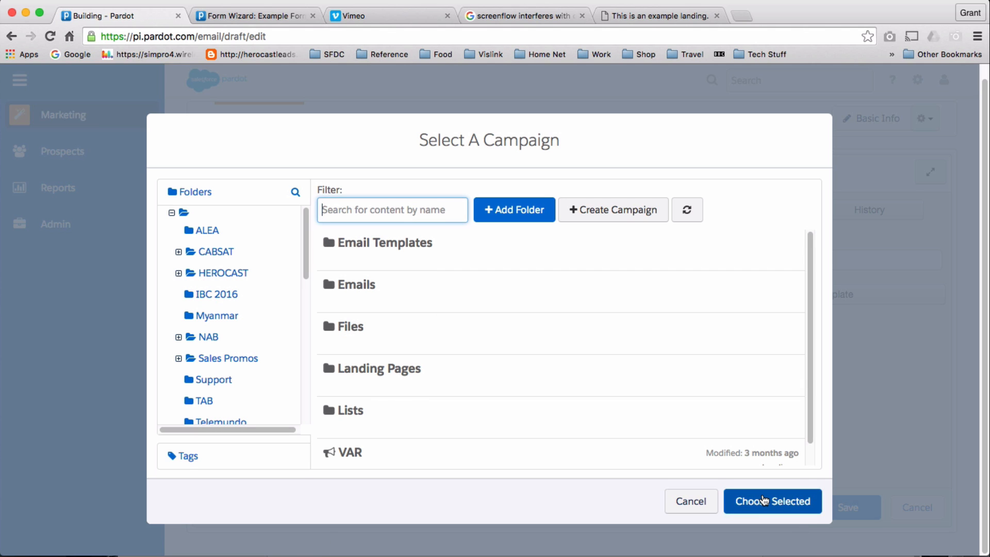
scroll(458, 420, down, 1)
click(414, 426)
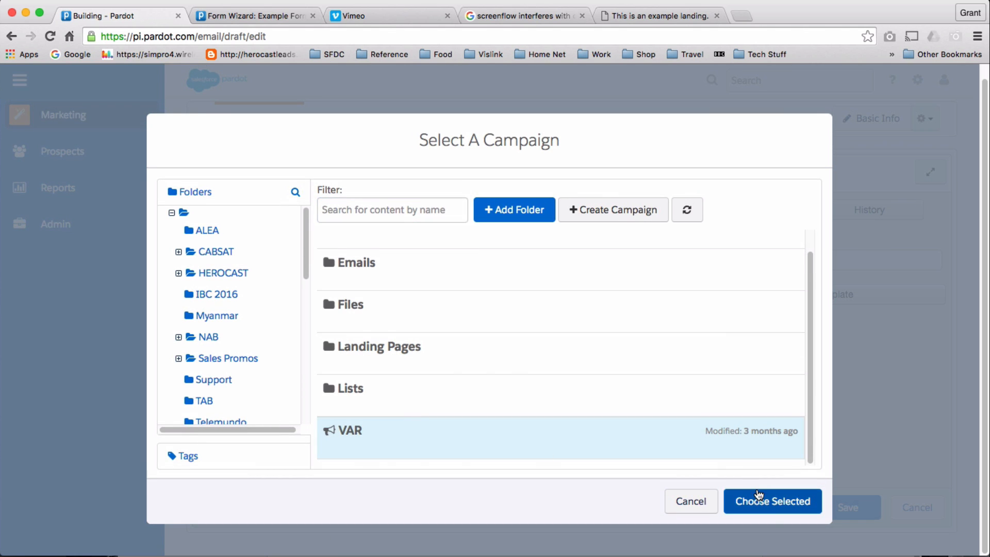
click(759, 499)
Save the email details and apply the EXAMPLE Email tenplate template.
click(664, 467)
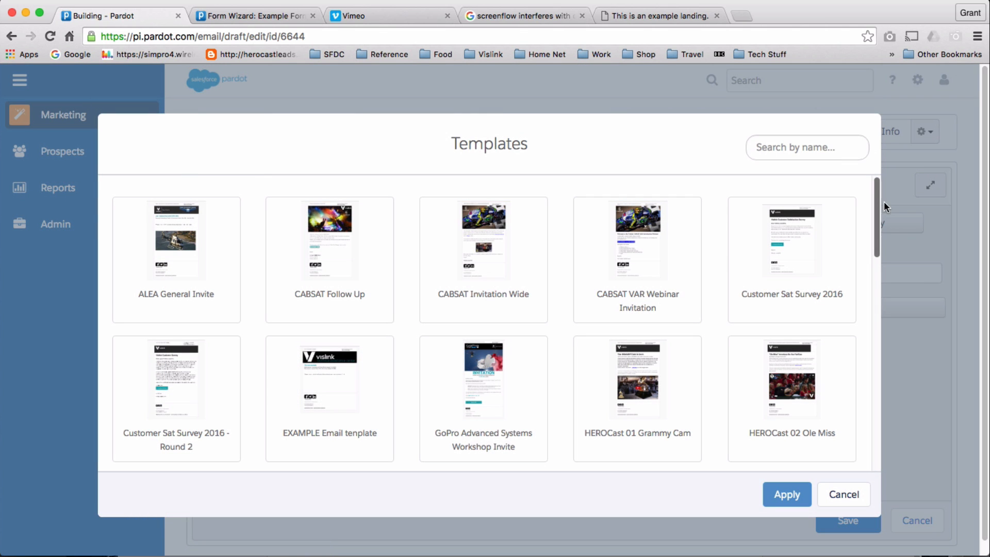
drag(880, 204, 878, 224)
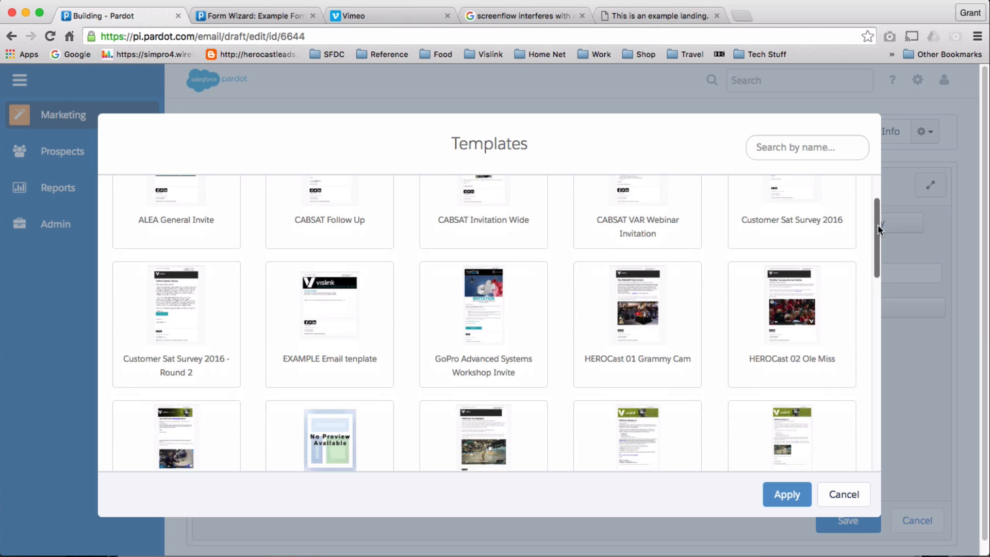
click(332, 318)
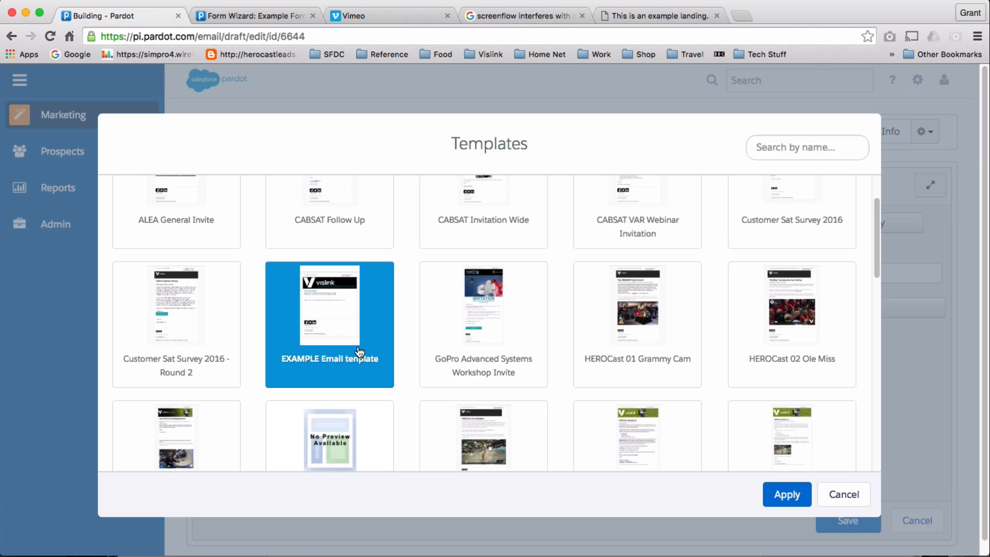
click(780, 494)
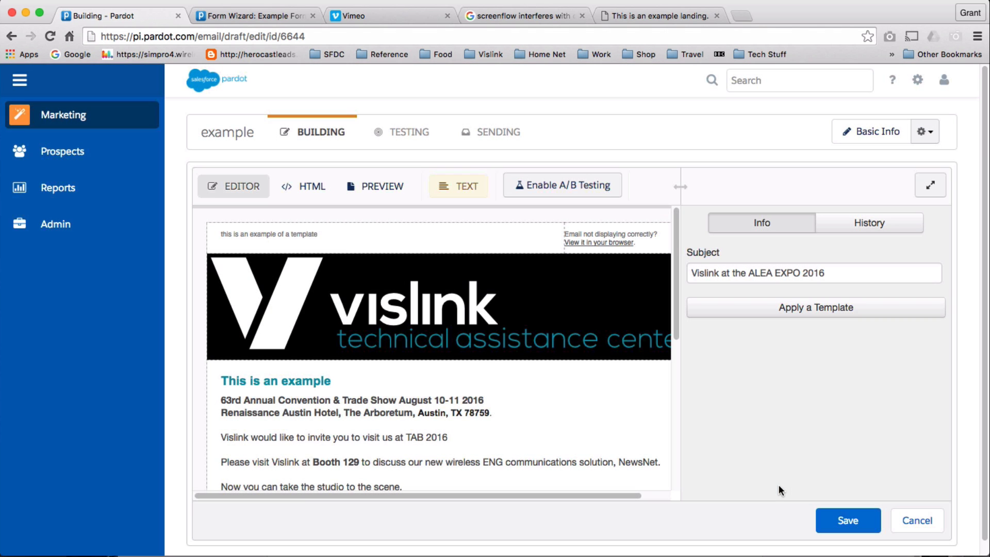
Replace the email's existing subject line text with 'Example'.
click(825, 273)
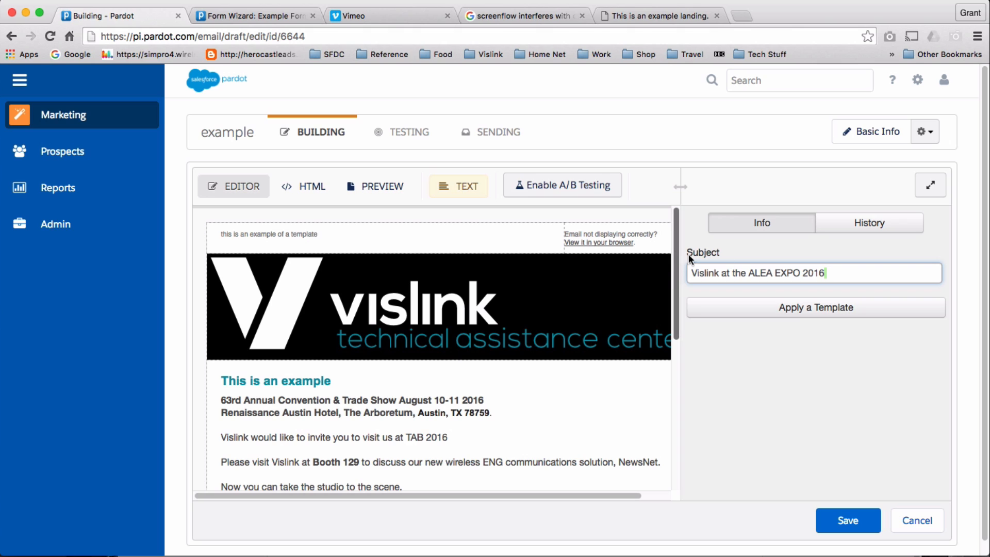
triple_click(693, 272)
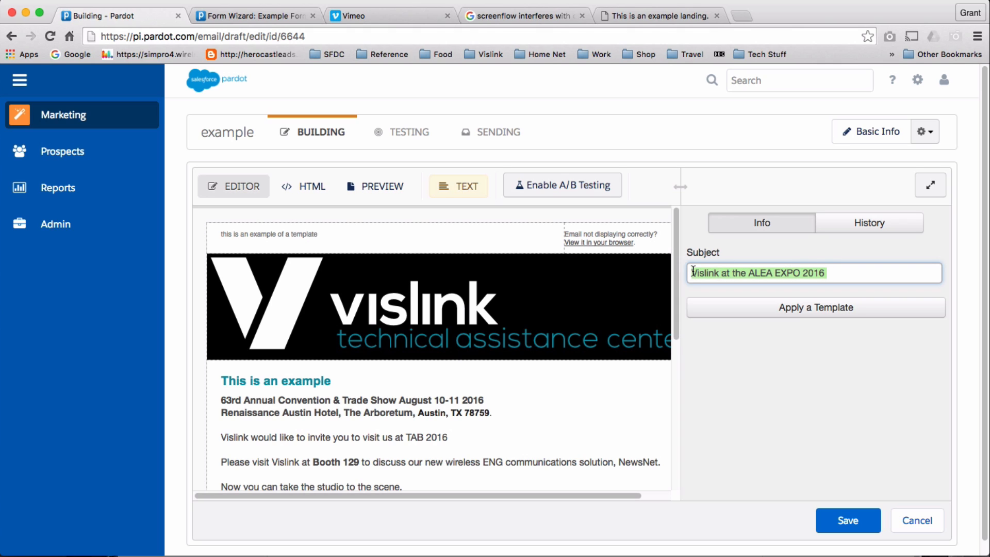
text(Exa)
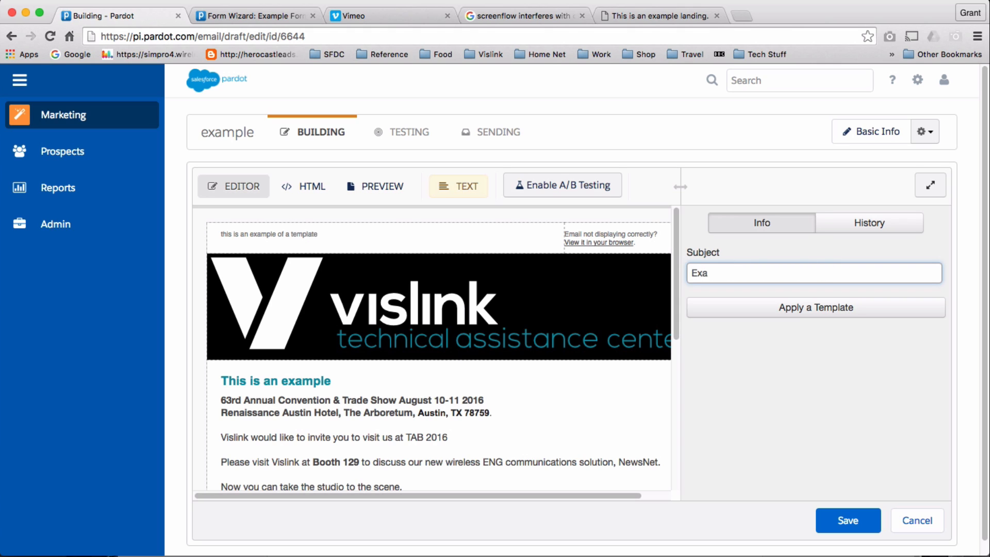
text(mple)
Dismiss the template gallery unchanged, stay in the editor, and save the draft.
click(794, 307)
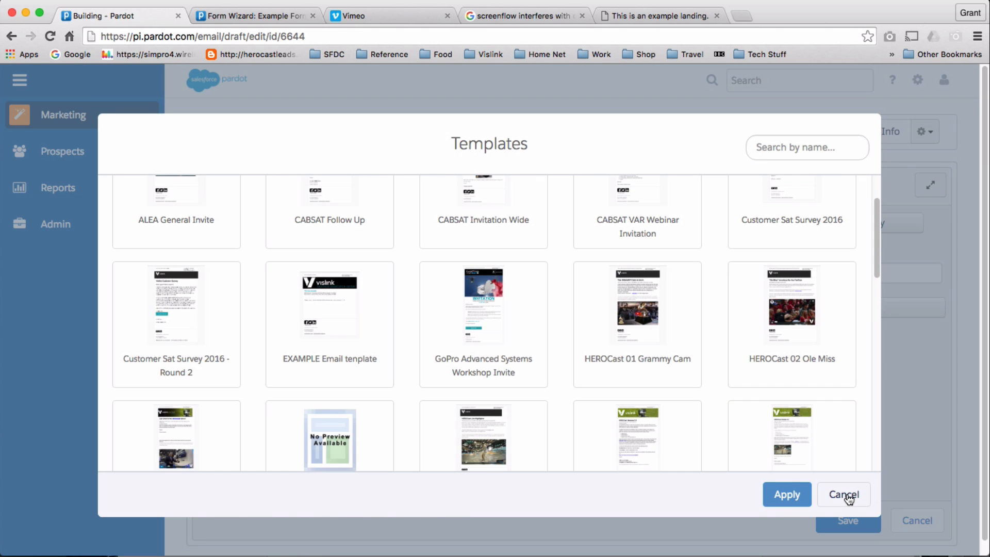
click(846, 495)
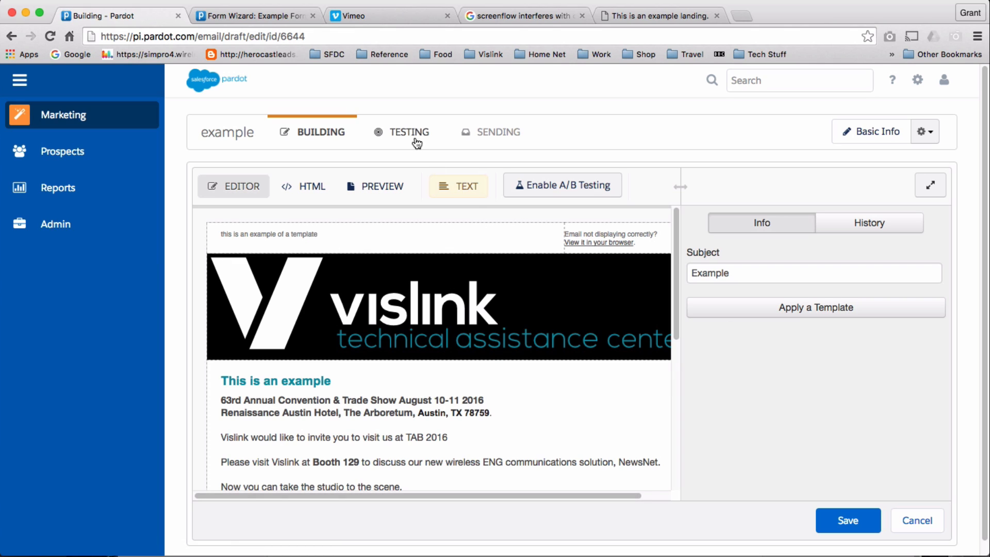
click(400, 133)
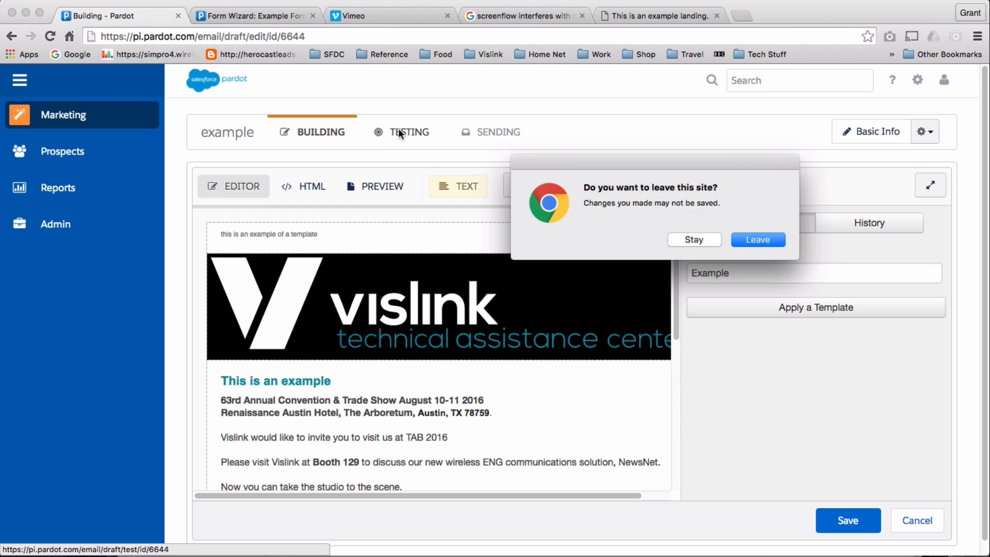
click(697, 238)
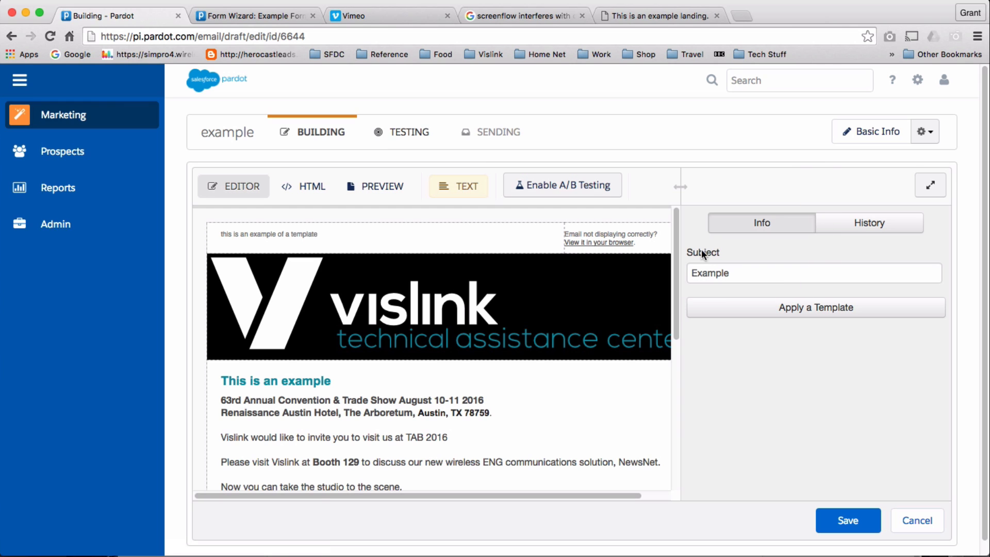
click(845, 529)
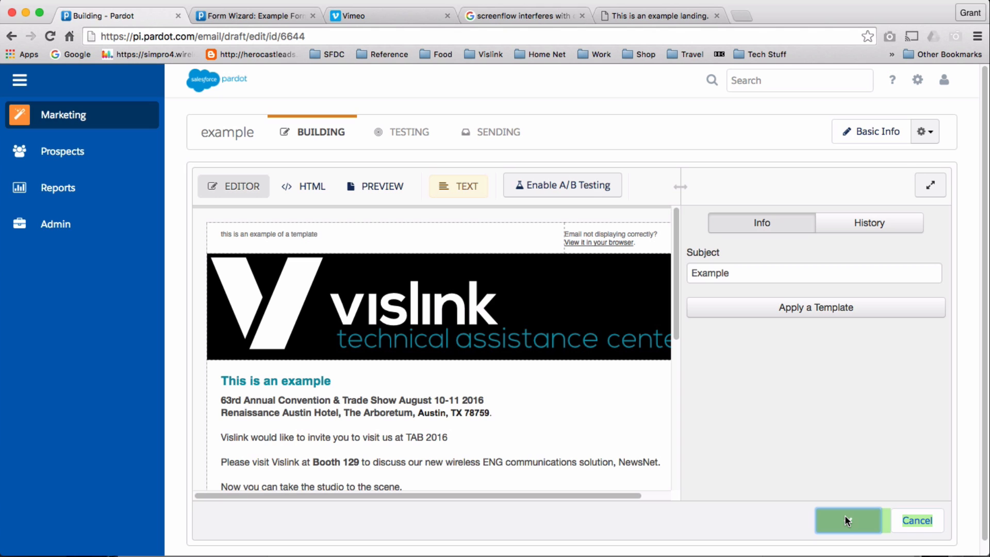
Look over the Testing step's test list and individual email options, then return to Building.
click(405, 132)
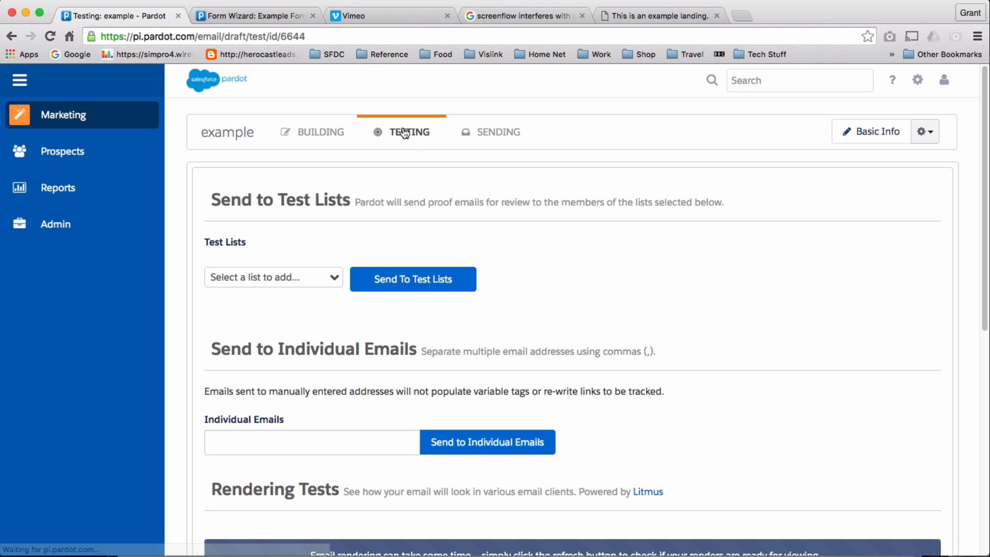
click(336, 280)
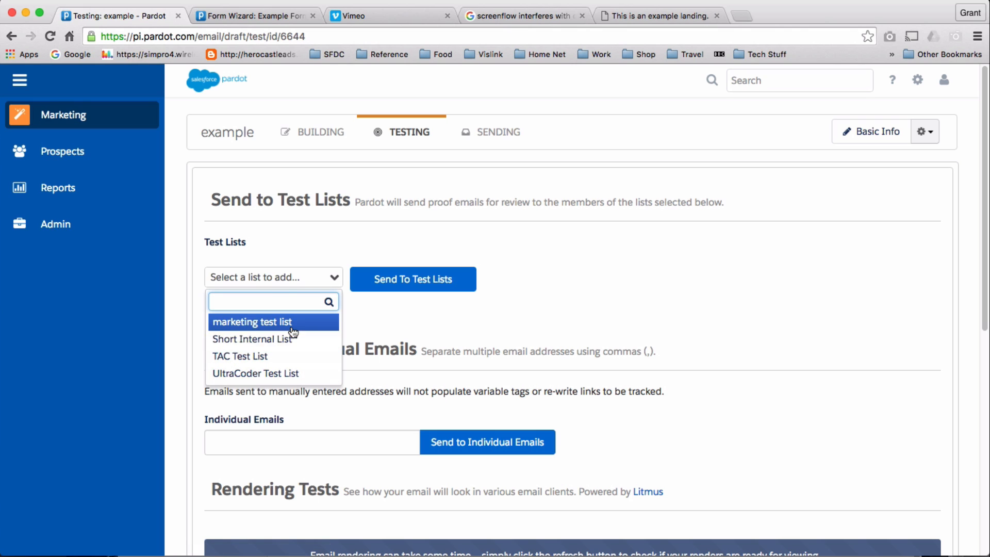
click(708, 303)
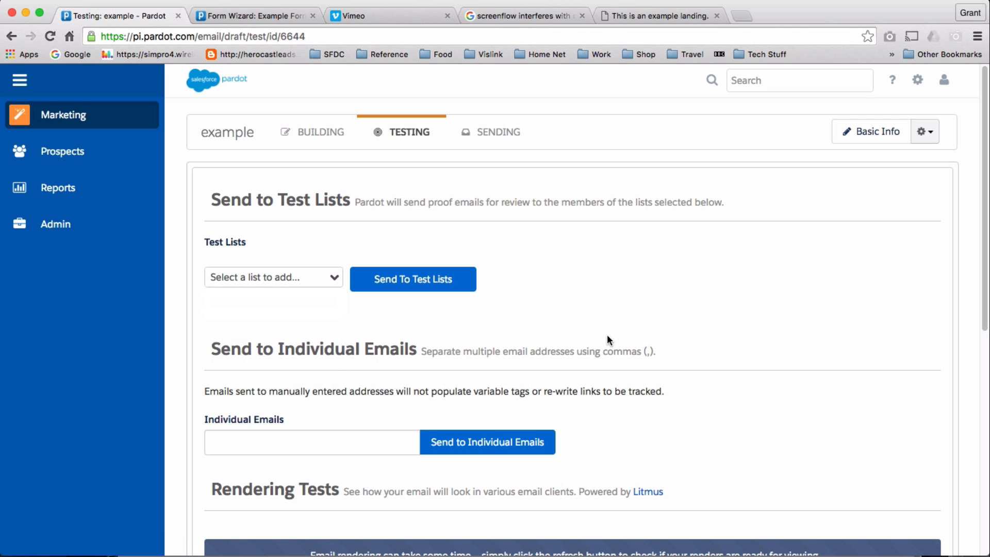
click(294, 433)
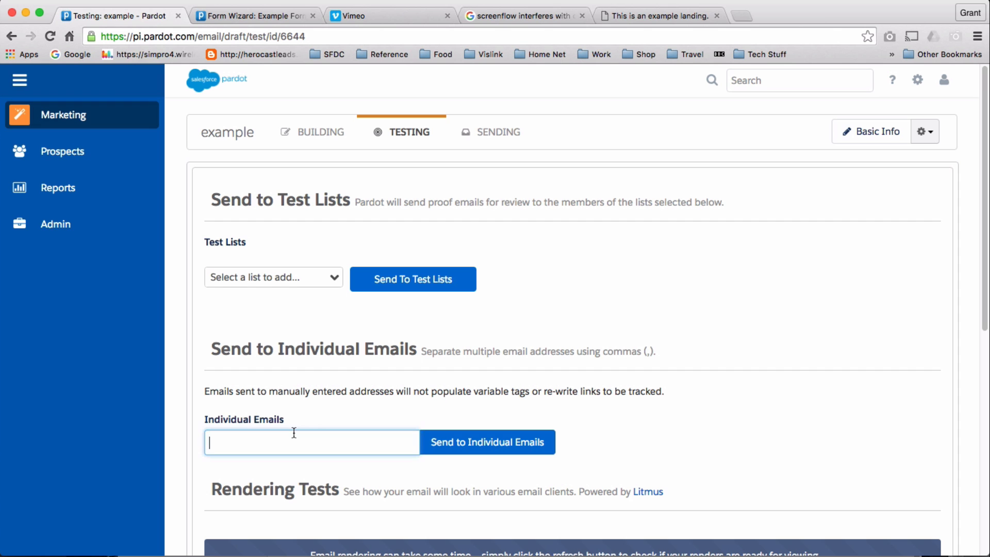
scroll(555, 375, down, 3)
scroll(524, 343, up, 3)
scroll(524, 343, down, 8)
scroll(525, 344, up, 10)
click(309, 142)
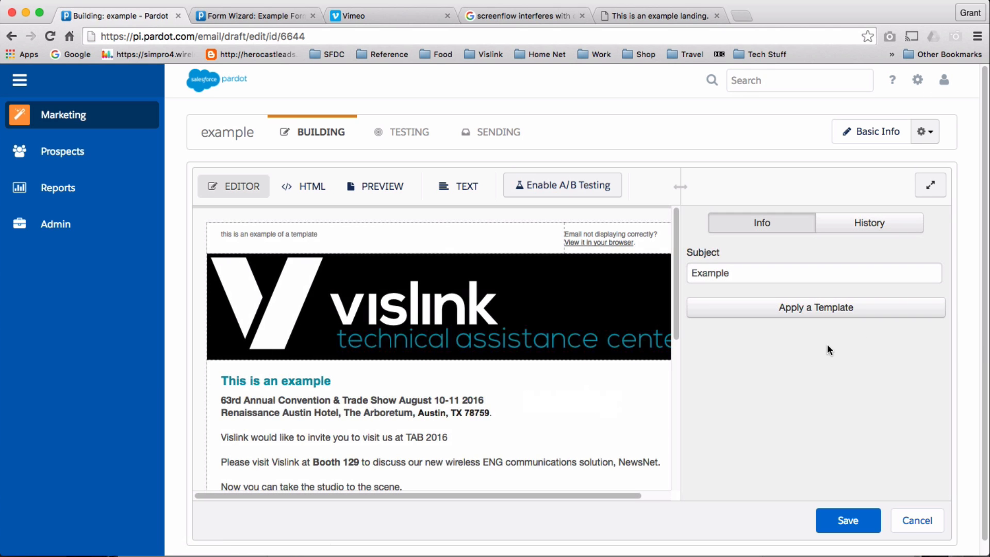
Place the cursor right after the %%user_name%% tag in the email signature.
click(341, 453)
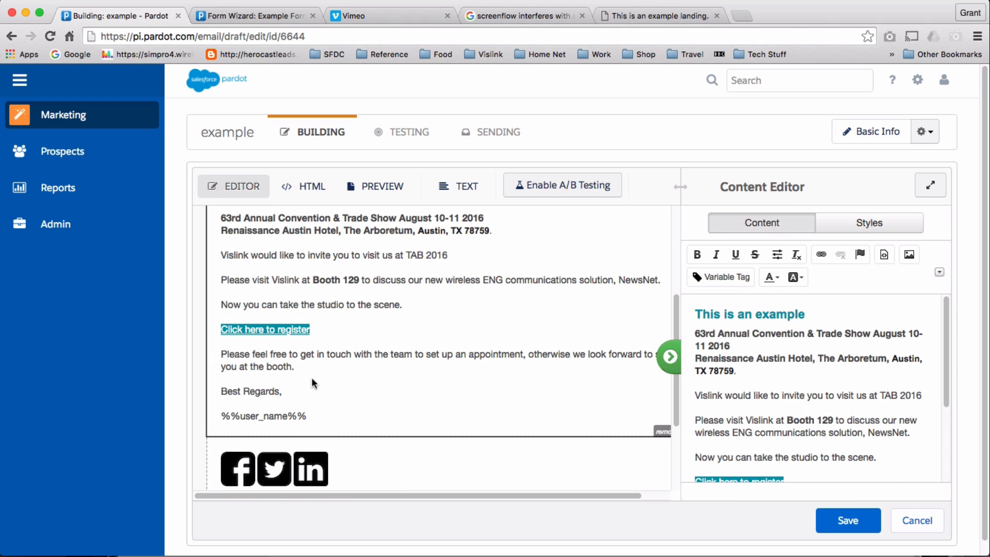
click(292, 416)
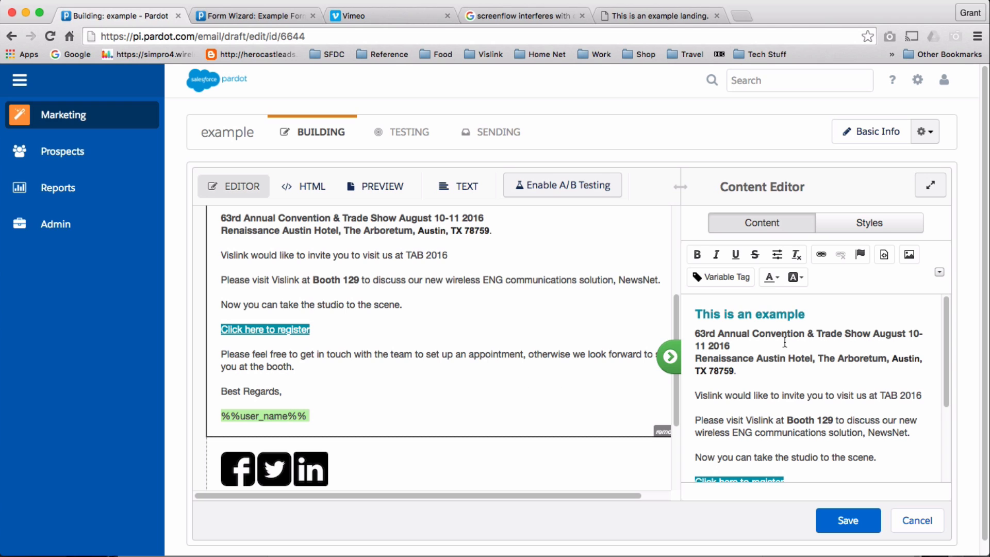
drag(945, 394, 942, 482)
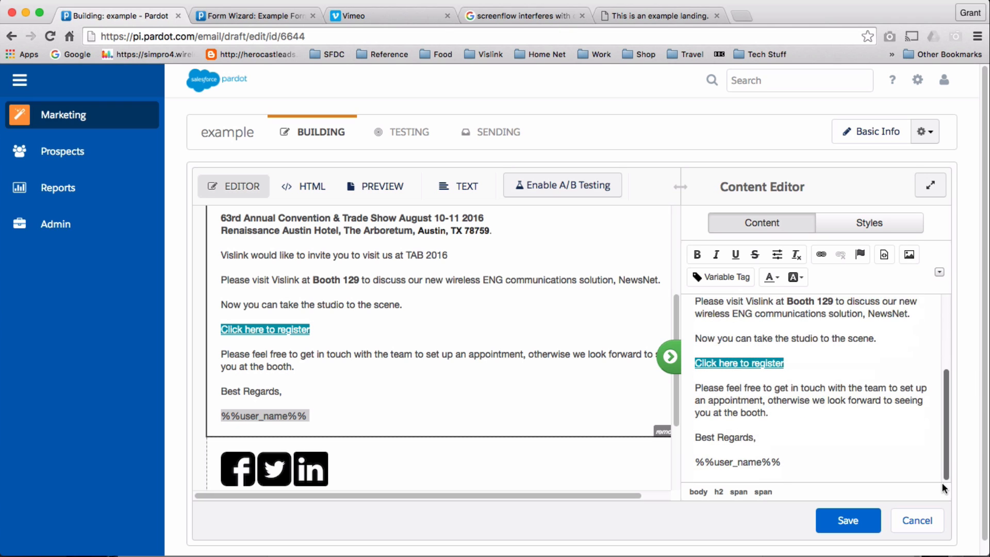
click(715, 467)
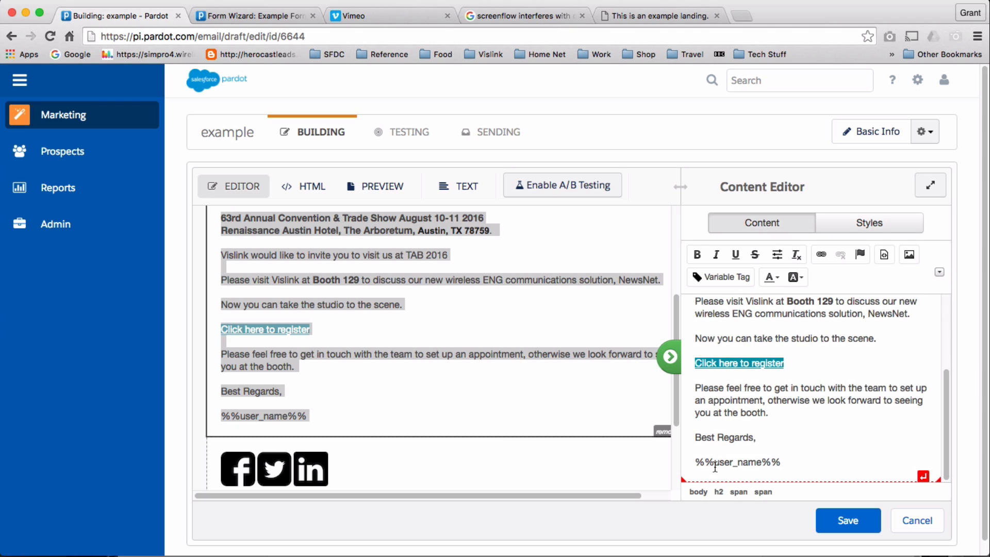
click(787, 455)
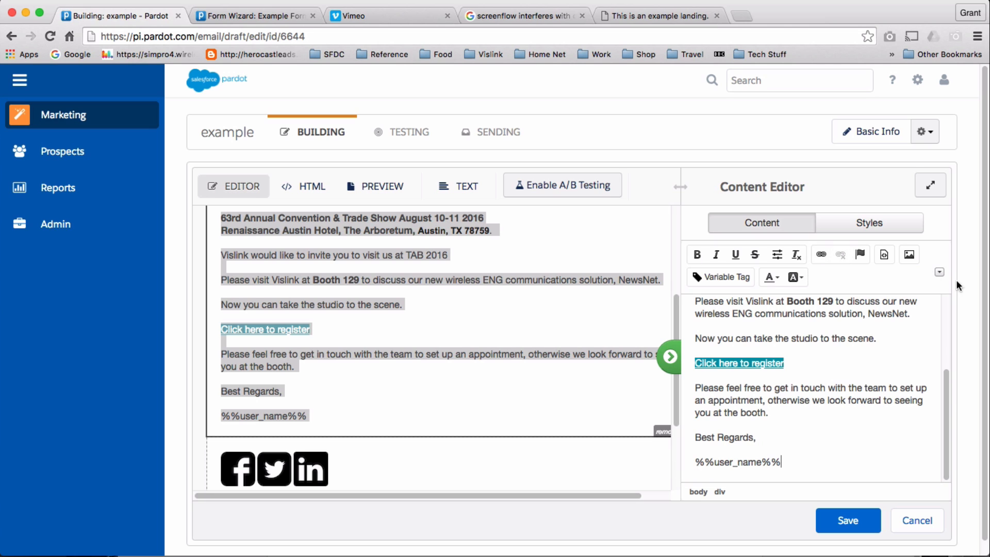
Insert the User Phone variable tag on its own line below the name and save.
click(743, 277)
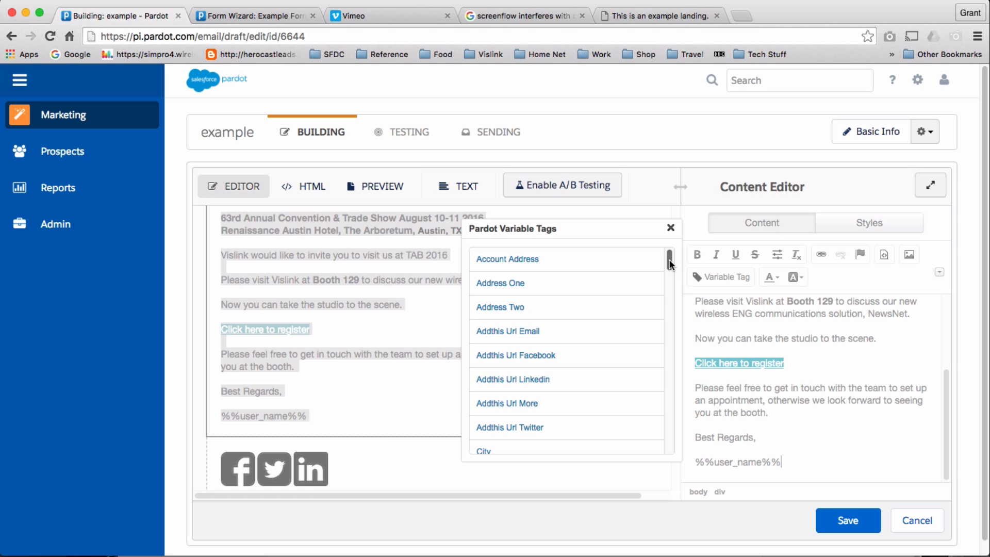
drag(670, 264, 673, 435)
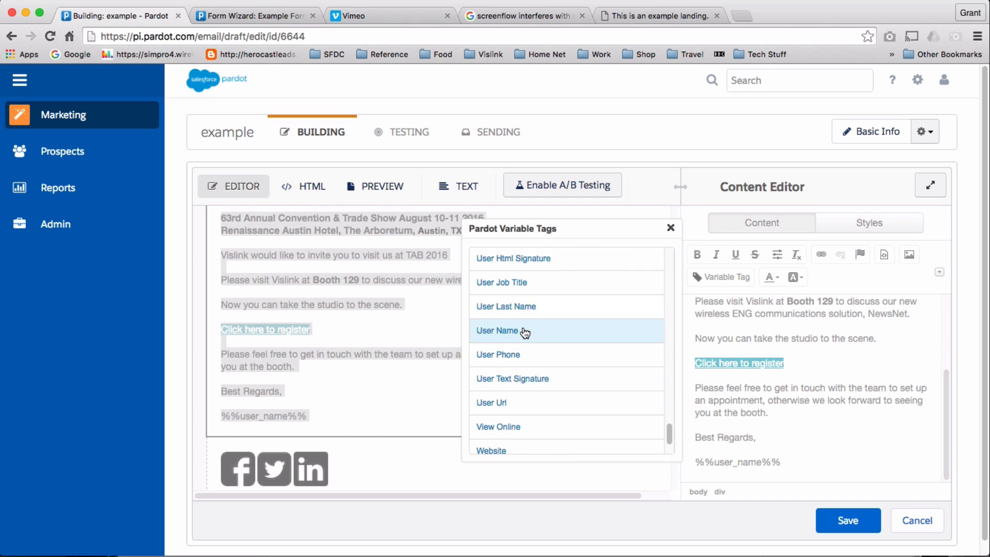
click(519, 356)
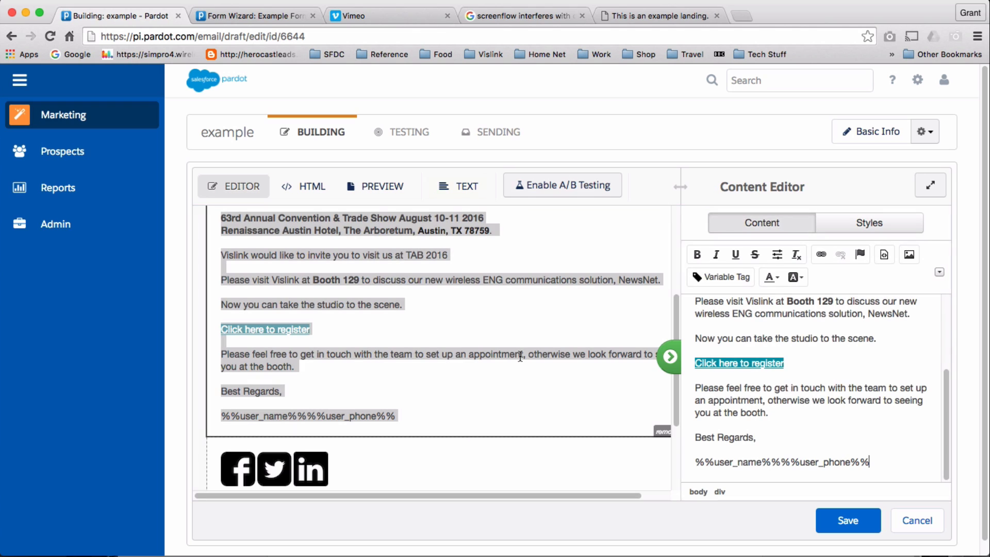
click(782, 459)
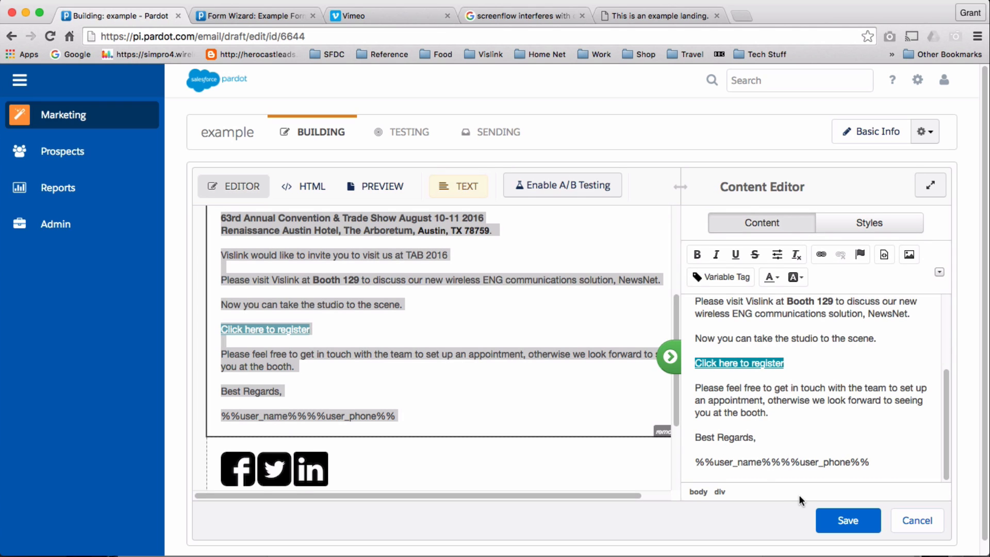
key(Return)
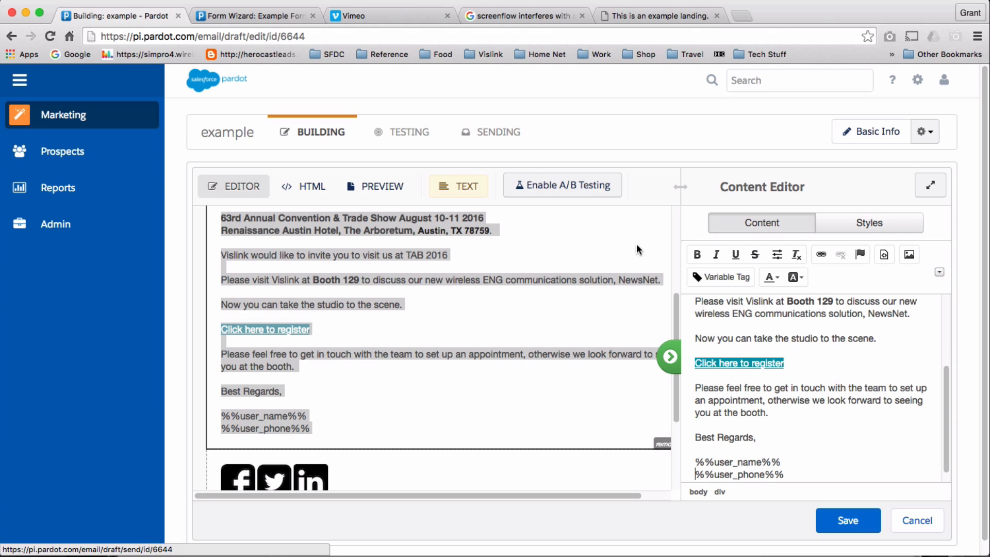
click(840, 521)
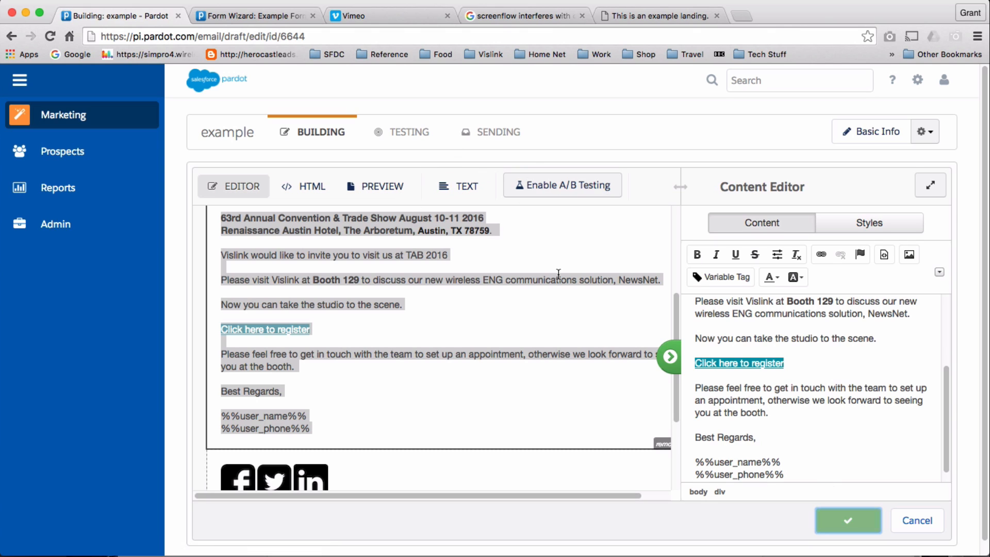
In the sending settings, make Assigned User the first sender and discard an empty extra sender row.
click(505, 135)
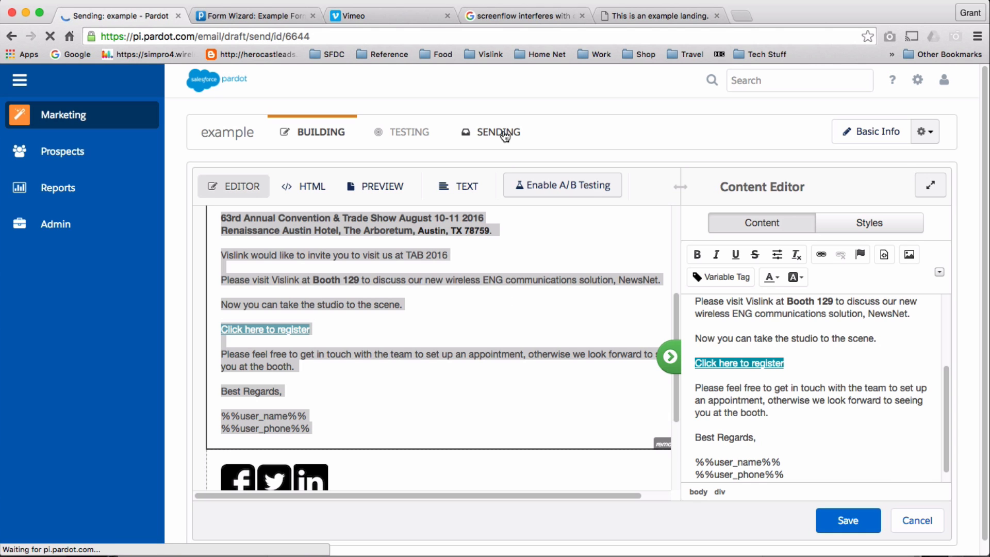
scroll(490, 331, down, 3)
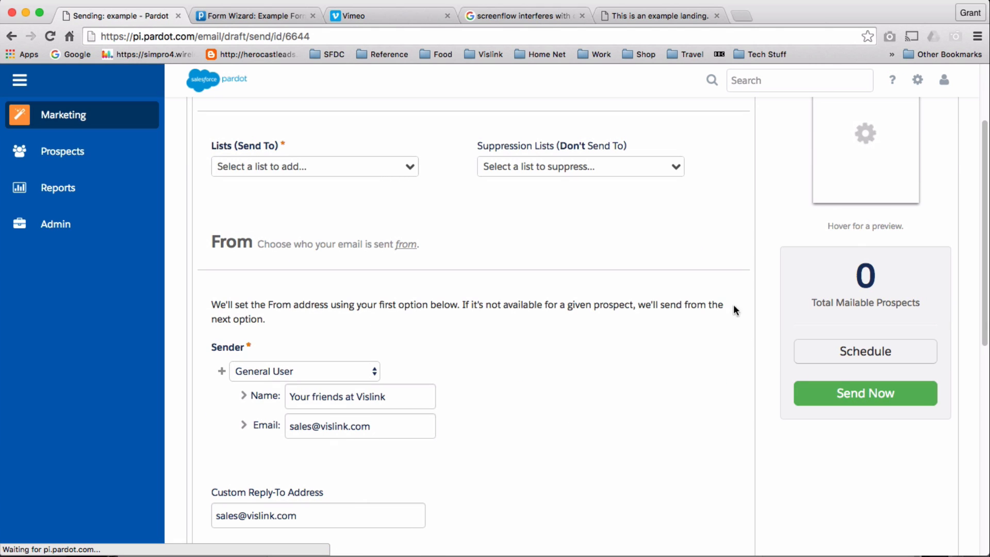
scroll(357, 305, up, 1)
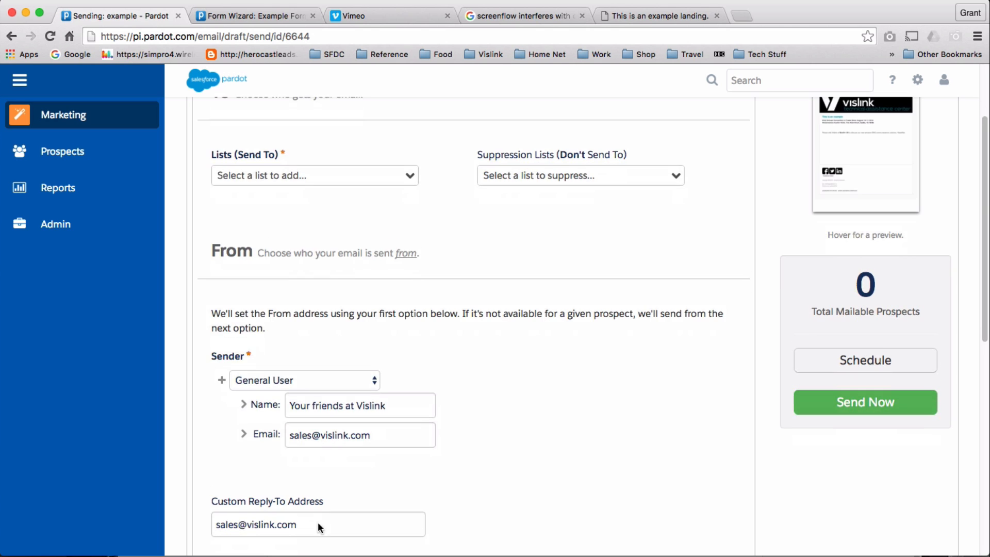
scroll(315, 495, down, 6)
scroll(282, 459, up, 4)
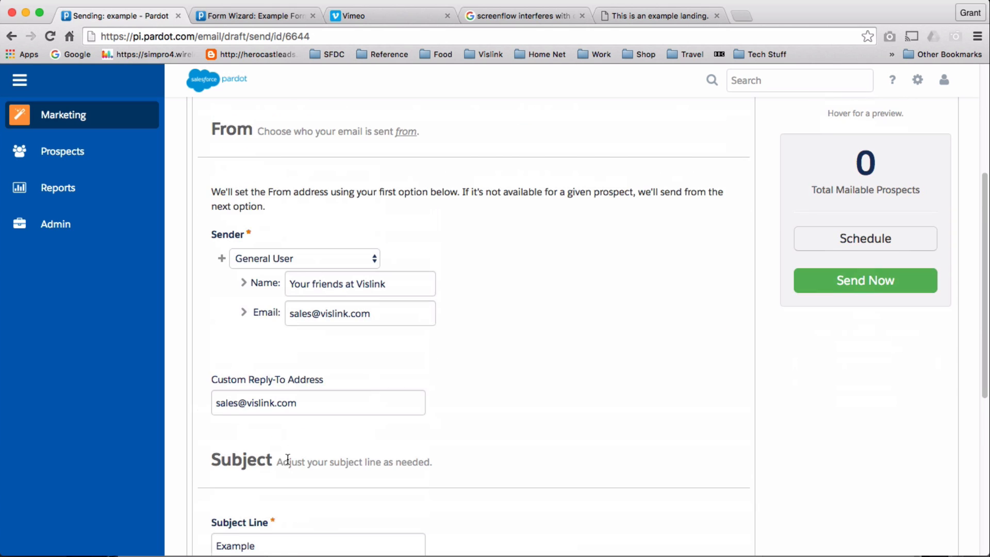
scroll(397, 399, up, 4)
scroll(398, 400, down, 2)
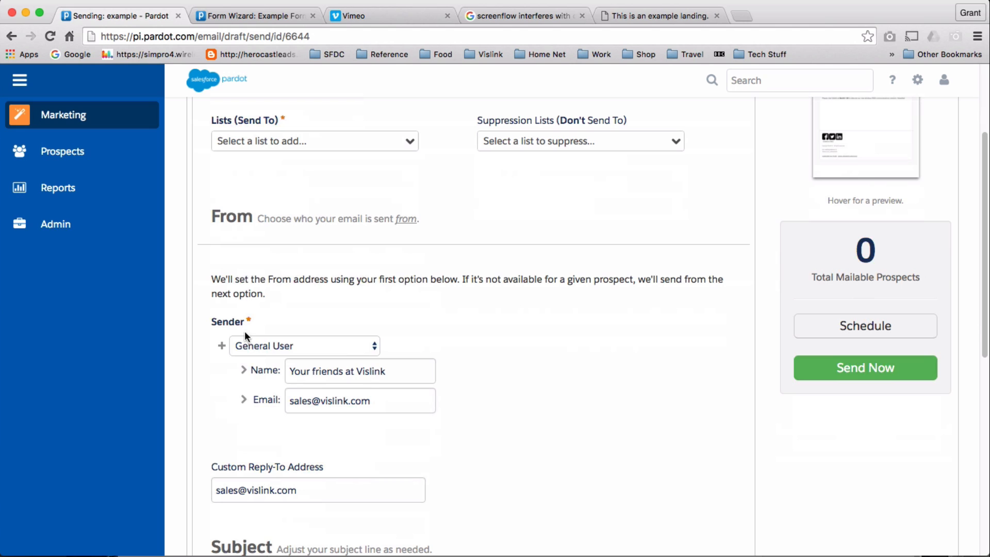
click(222, 348)
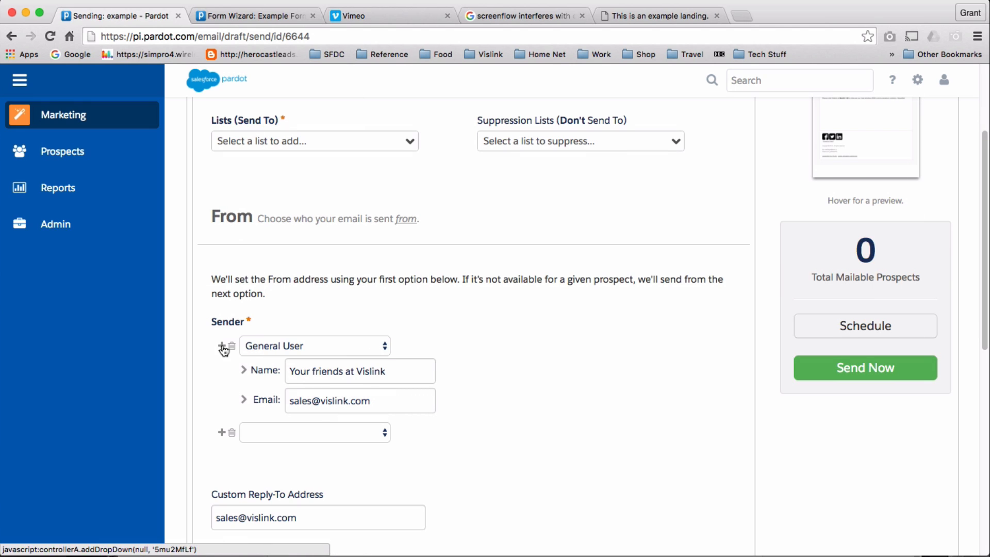
click(384, 346)
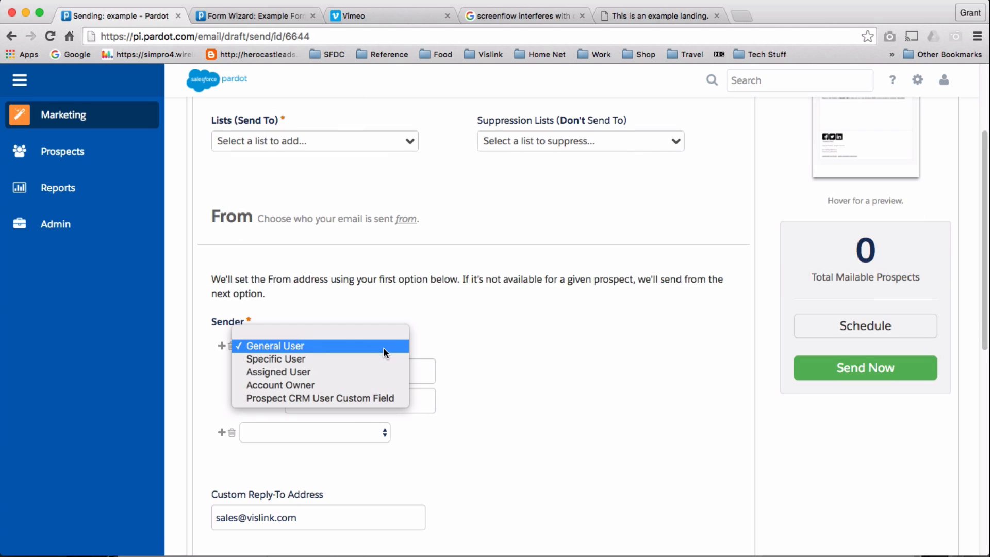
click(382, 372)
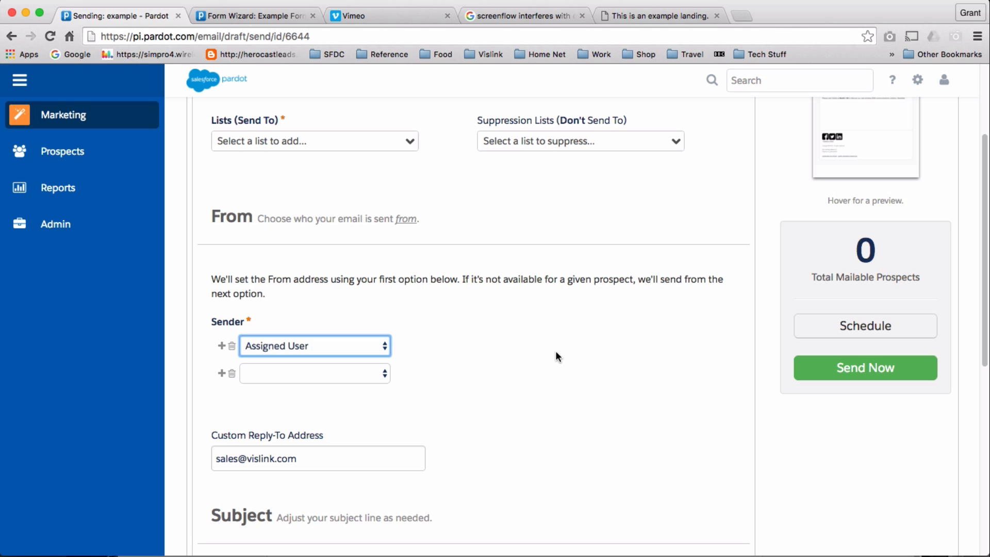
click(388, 370)
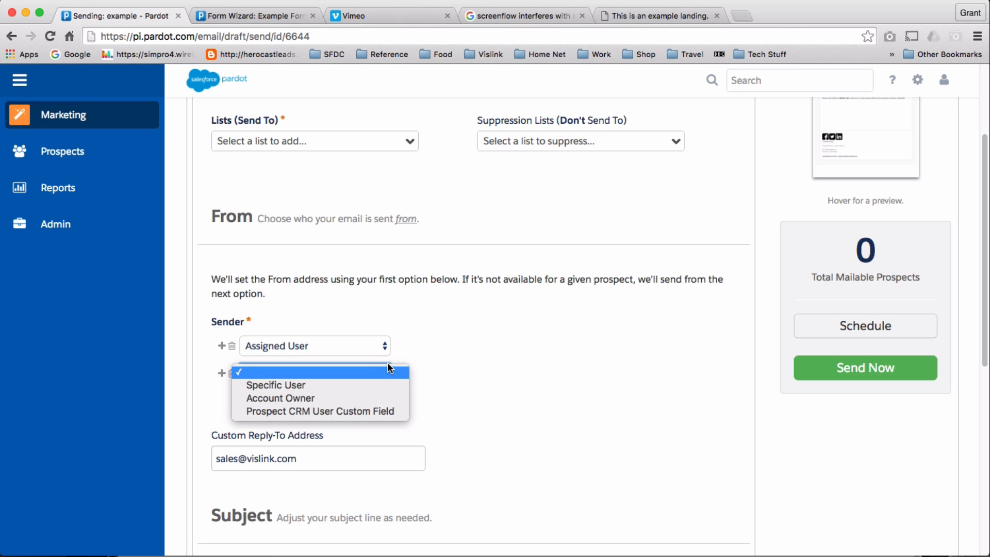
click(457, 380)
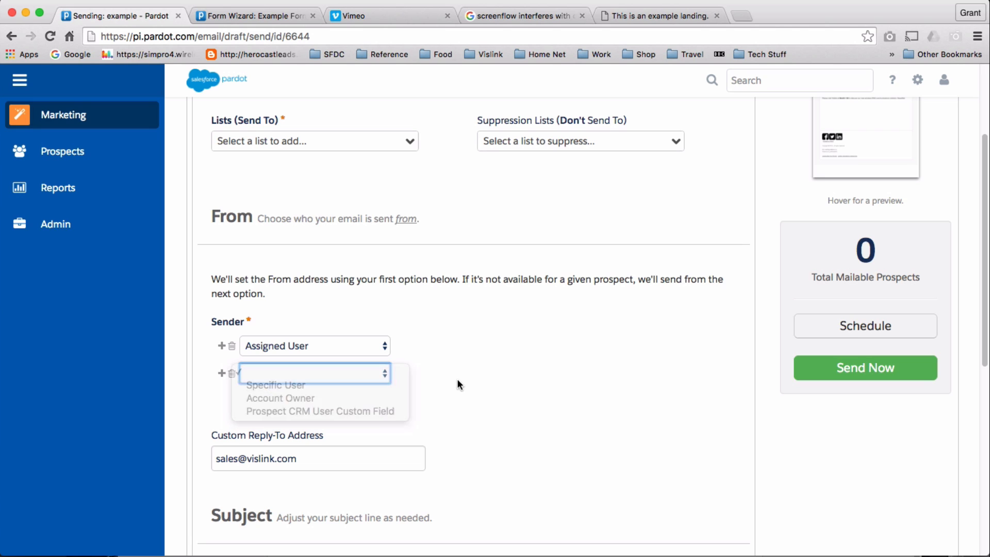
click(287, 373)
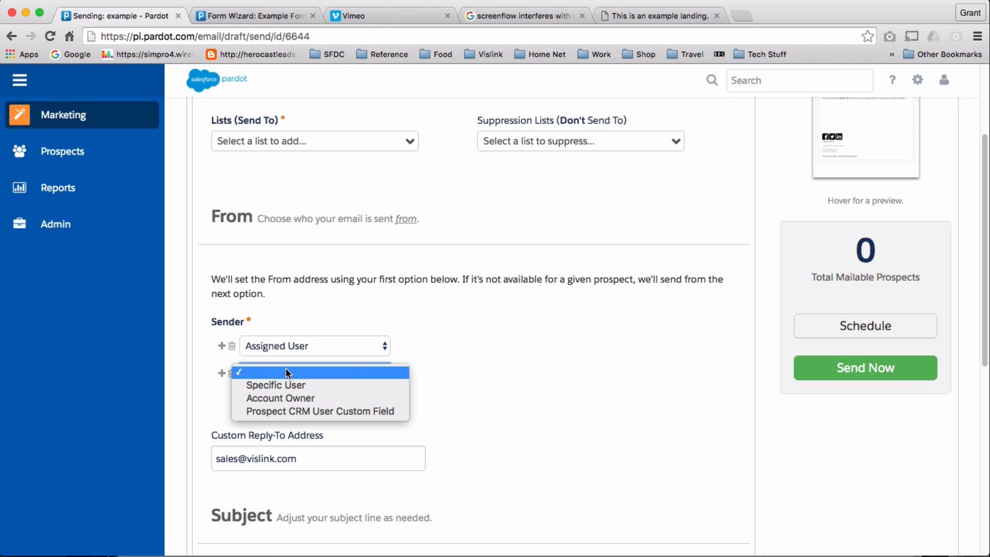
click(490, 353)
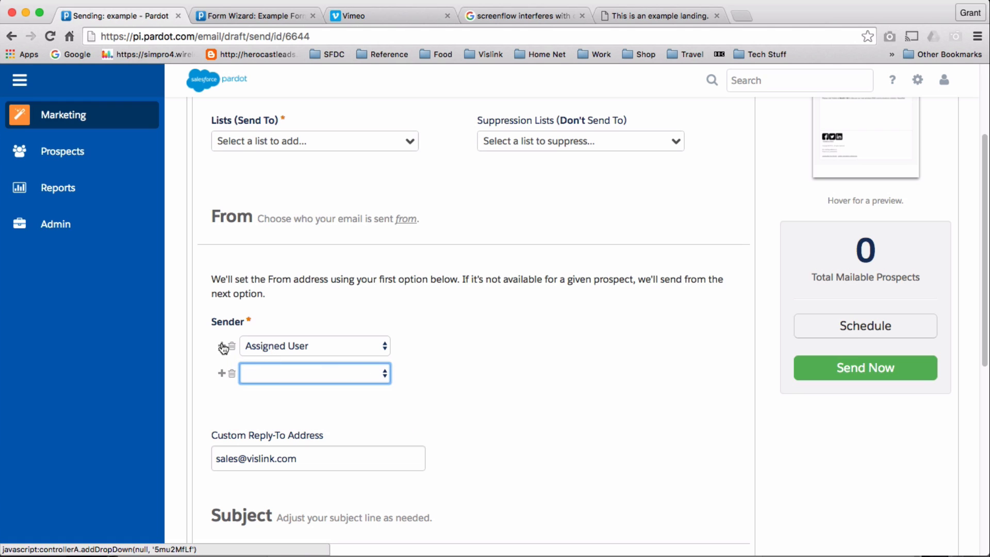
click(232, 373)
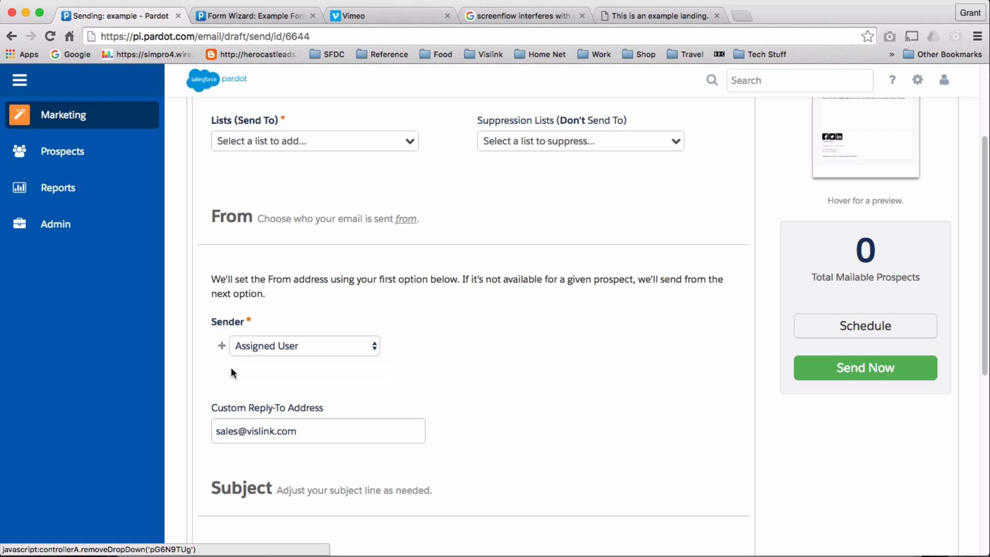
Add a General User fallback sender named 'Sales Team at Vislink' with the sales email address.
click(223, 345)
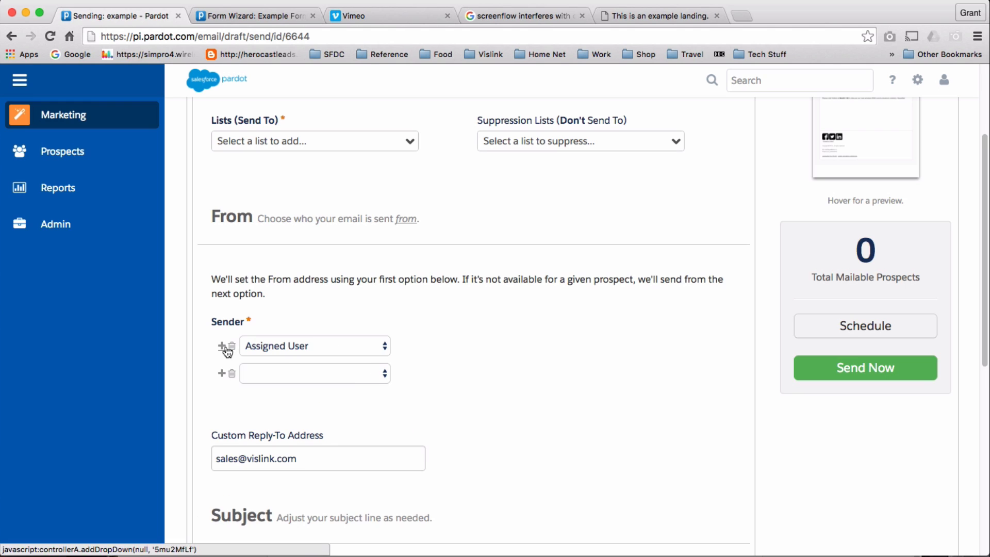
click(383, 372)
click(382, 384)
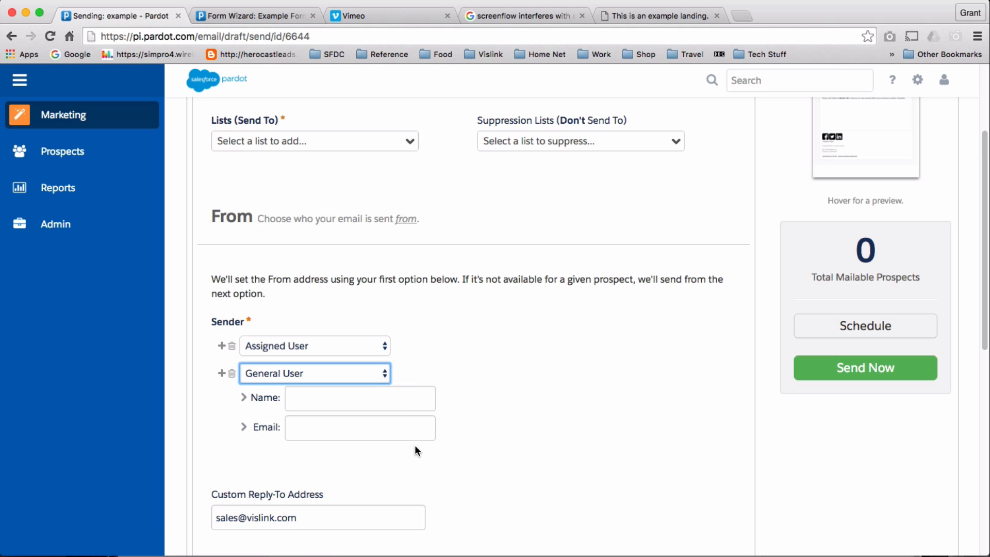
scroll(376, 436, down, 2)
click(318, 348)
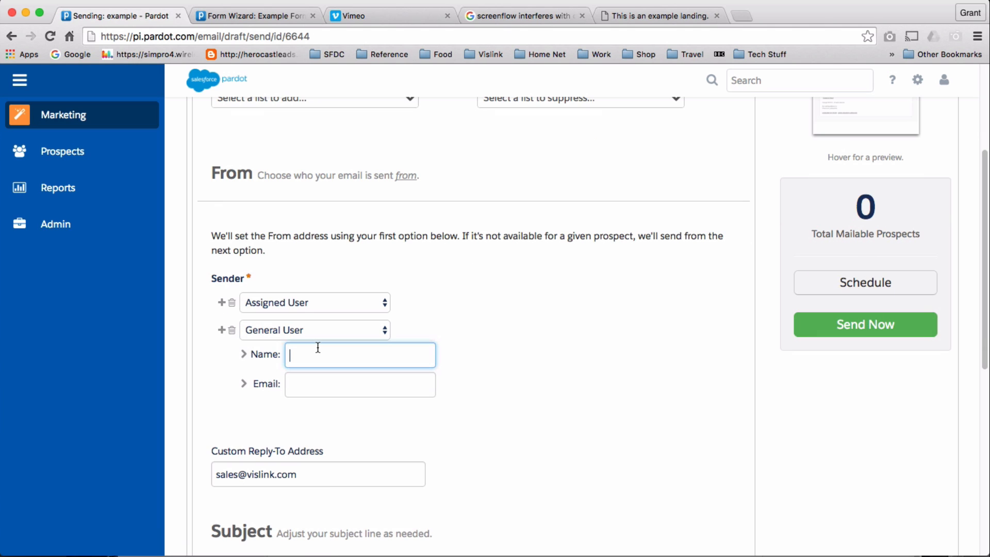
text(Sales Team at Vislink)
key(Tab)
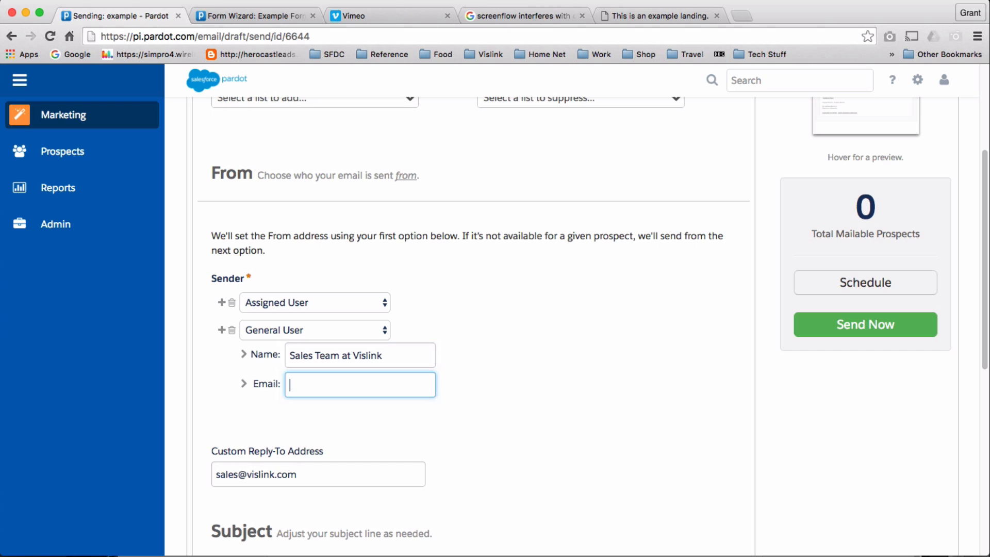
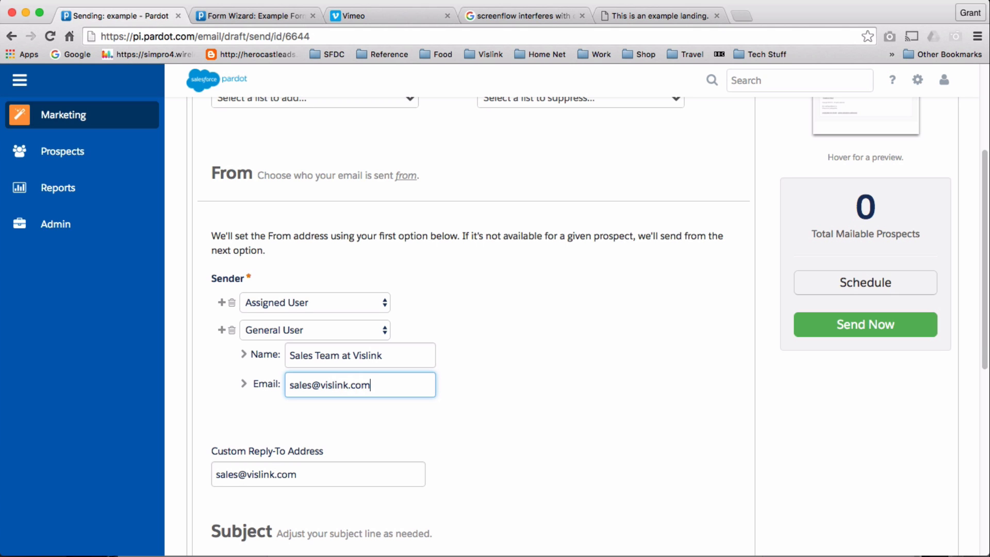
Trigger completion actions when a prospect clicks the email, limited to the example1 link.
scroll(516, 428, down, 7)
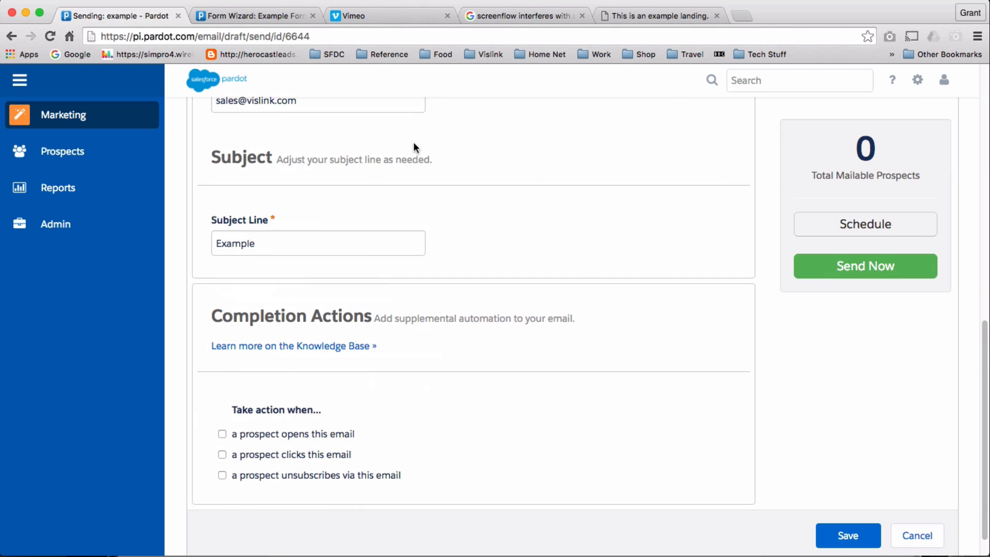
scroll(392, 181, up, 5)
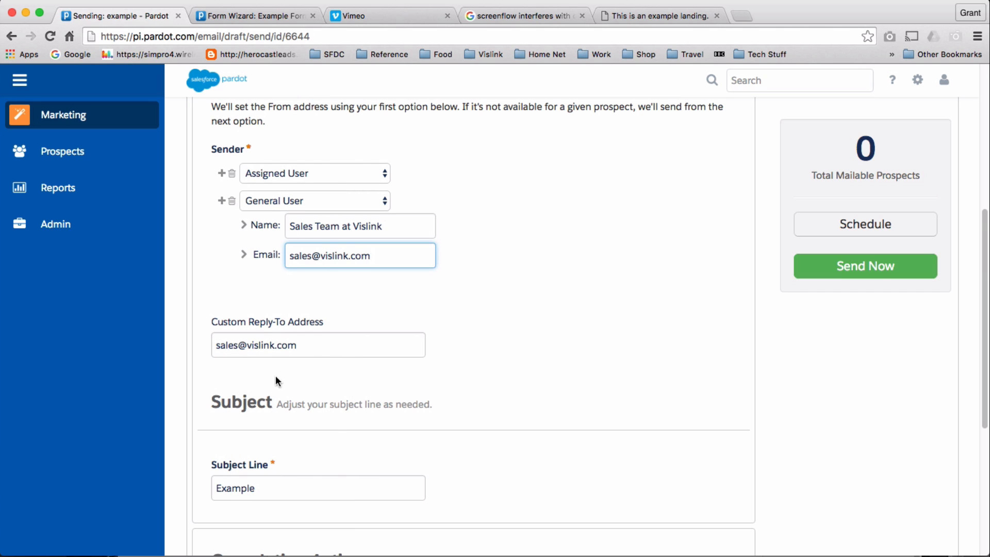
scroll(423, 460, down, 3)
scroll(422, 463, down, 2)
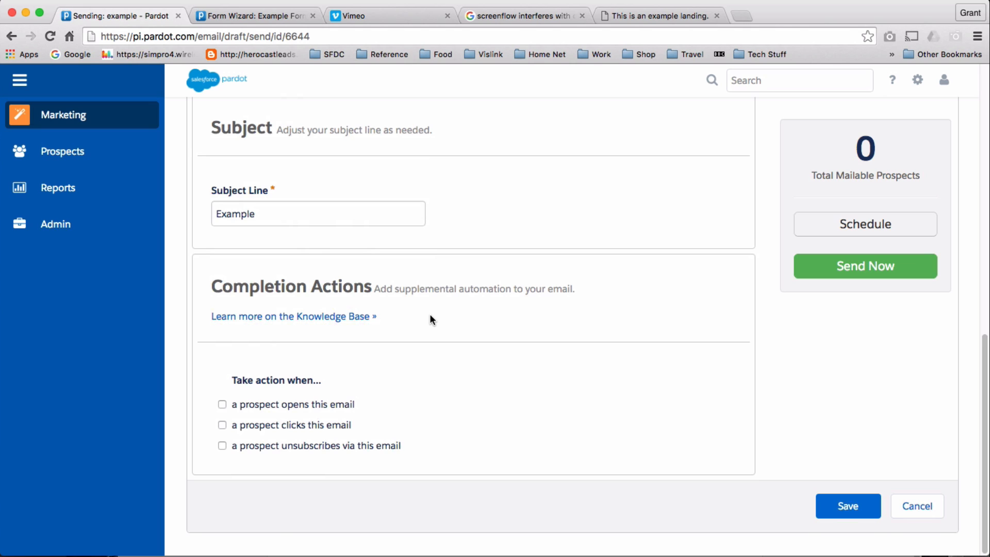
click(222, 425)
scroll(613, 395, down, 2)
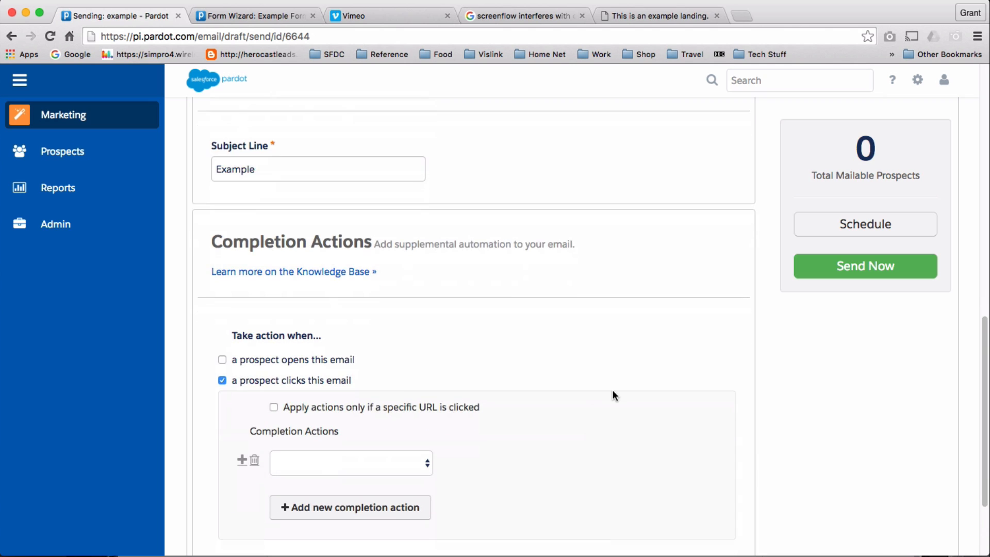
scroll(612, 395, down, 2)
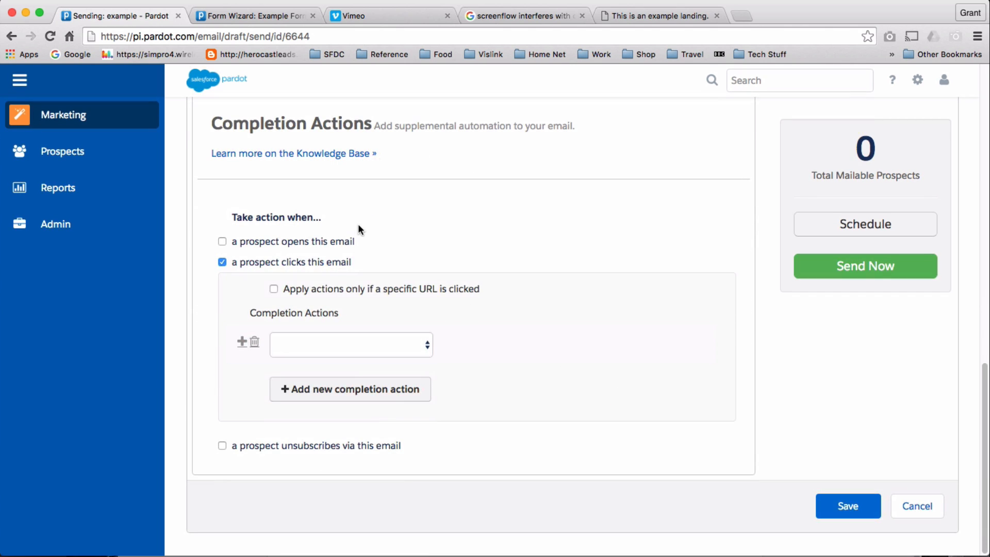
click(274, 290)
click(415, 313)
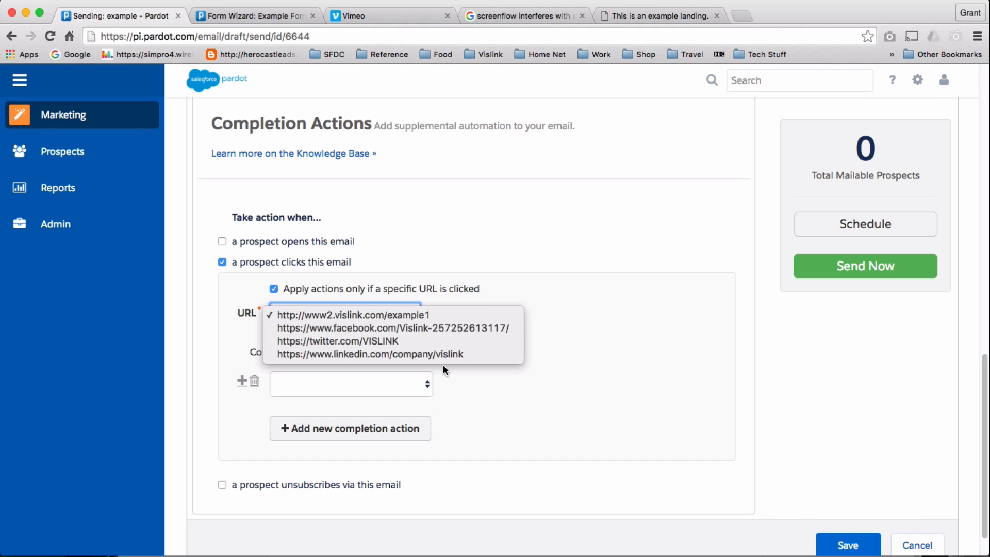
click(439, 314)
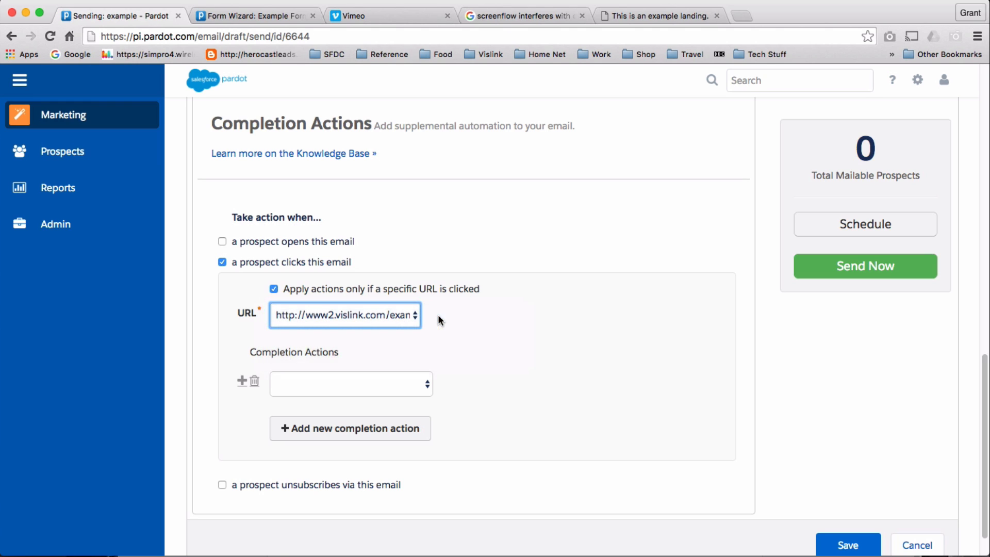
Set the completion action to adding tags and start an additional, unused action row.
click(424, 384)
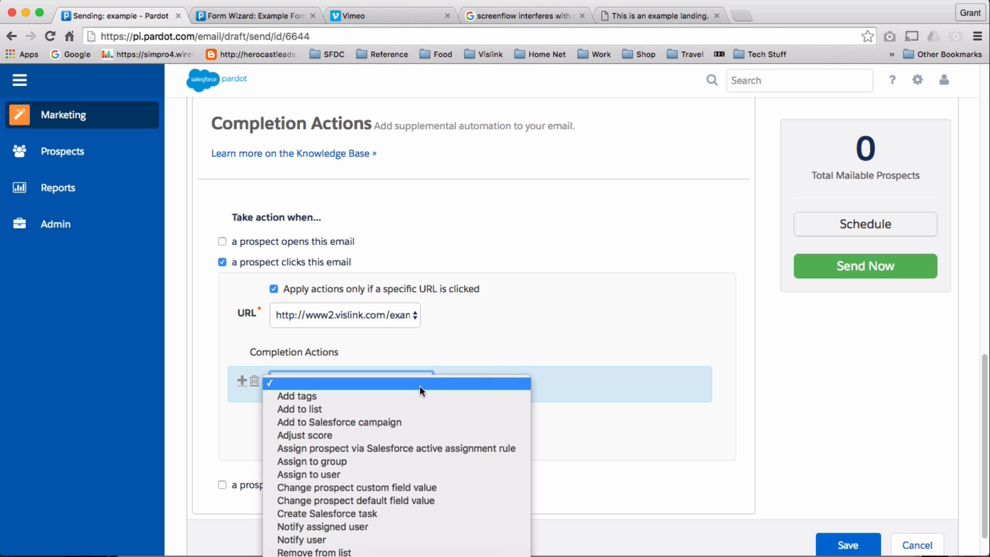
click(421, 395)
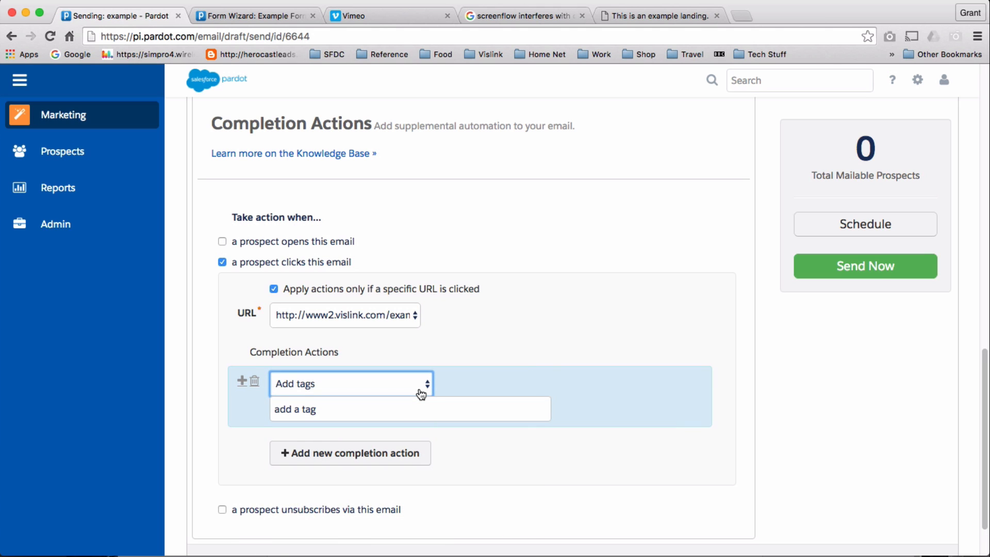
click(432, 382)
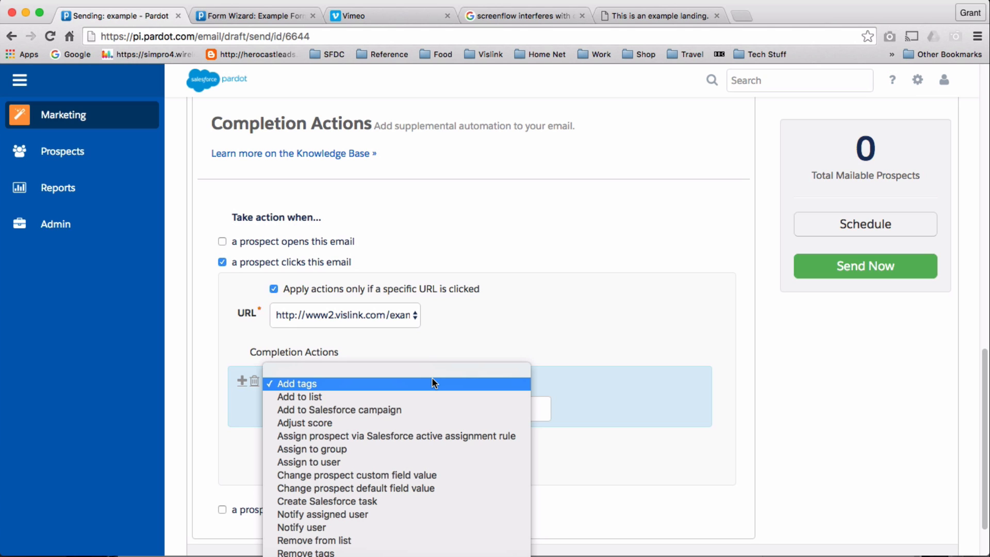
click(526, 291)
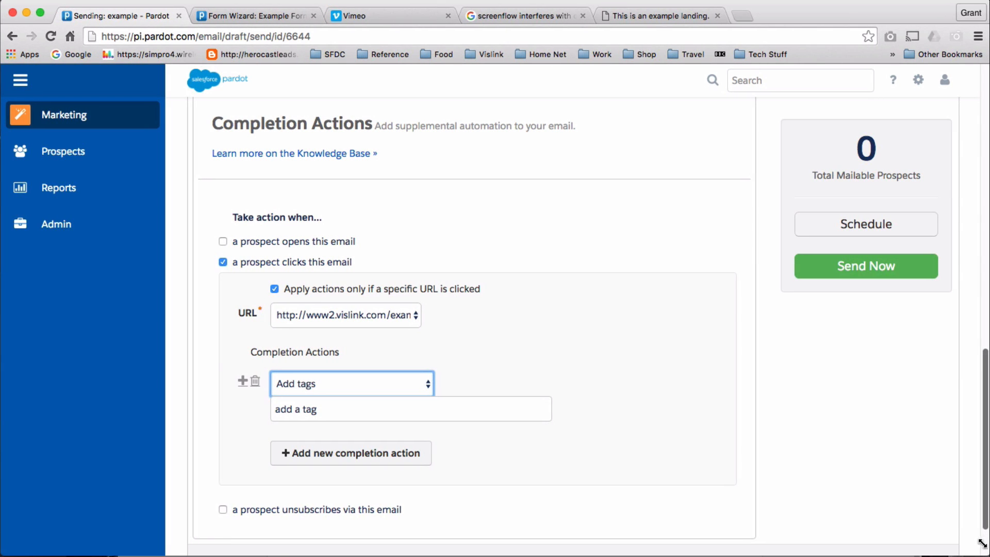
drag(983, 545, 963, 469)
click(424, 452)
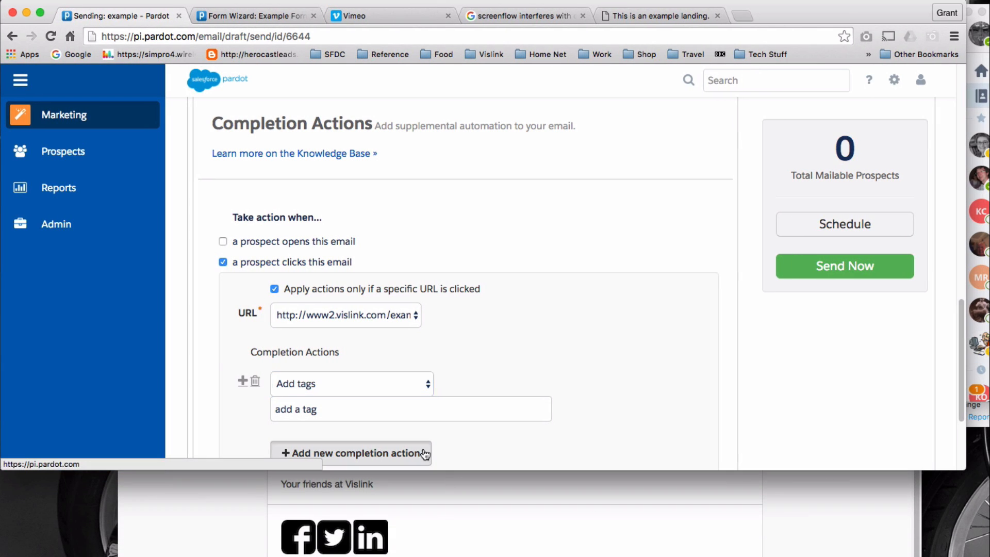
click(424, 453)
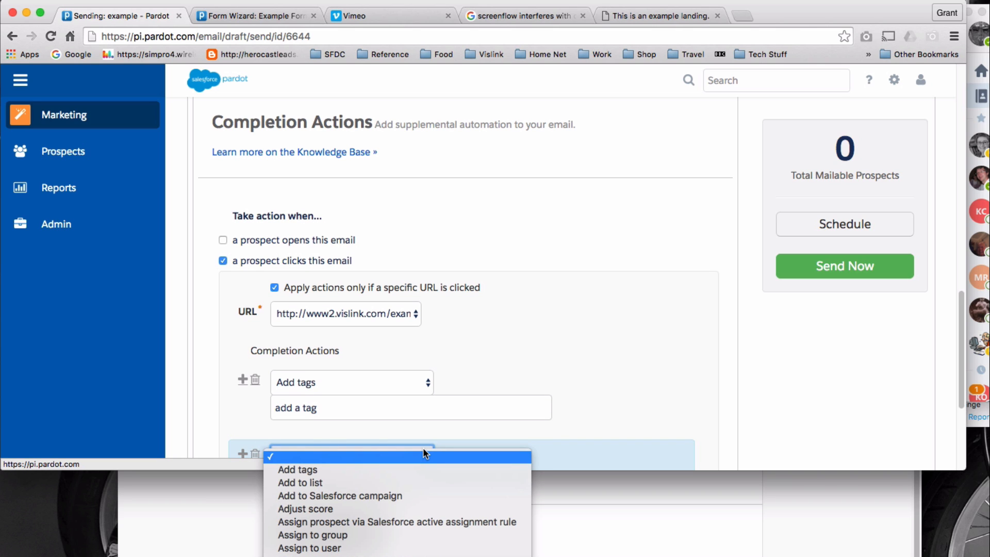
click(532, 431)
drag(963, 466, 988, 555)
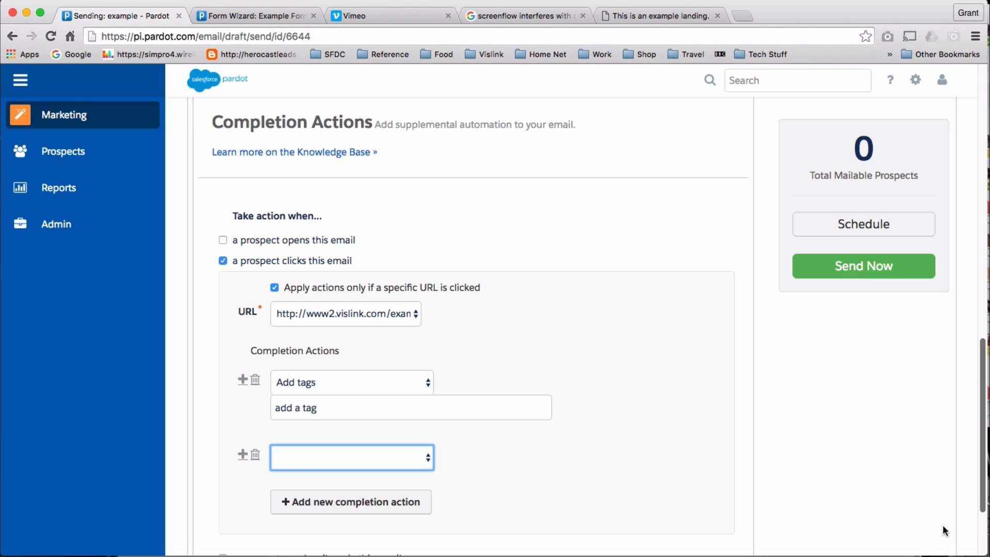
scroll(762, 471, down, 3)
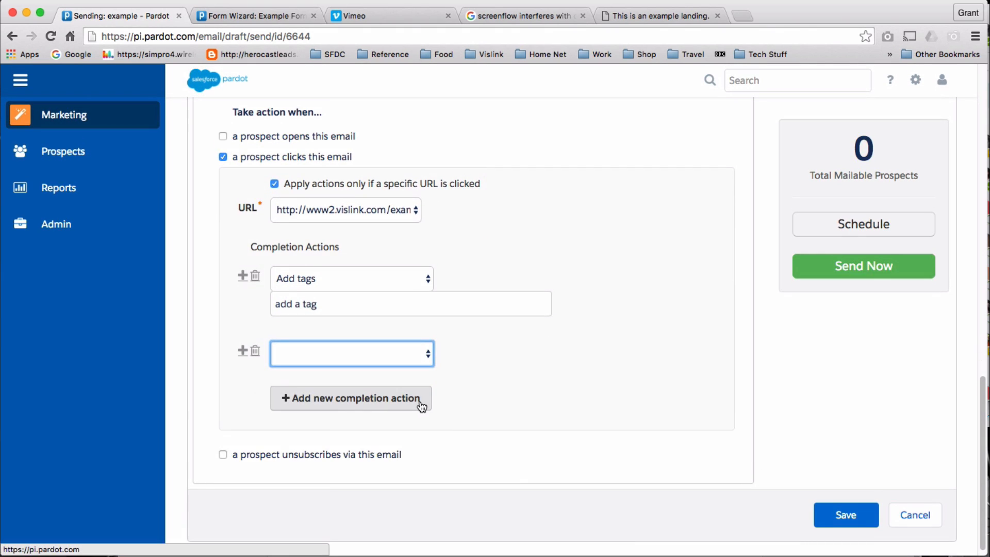
Delete the empty action rows and change the remaining action to Send autoresponder email.
click(422, 406)
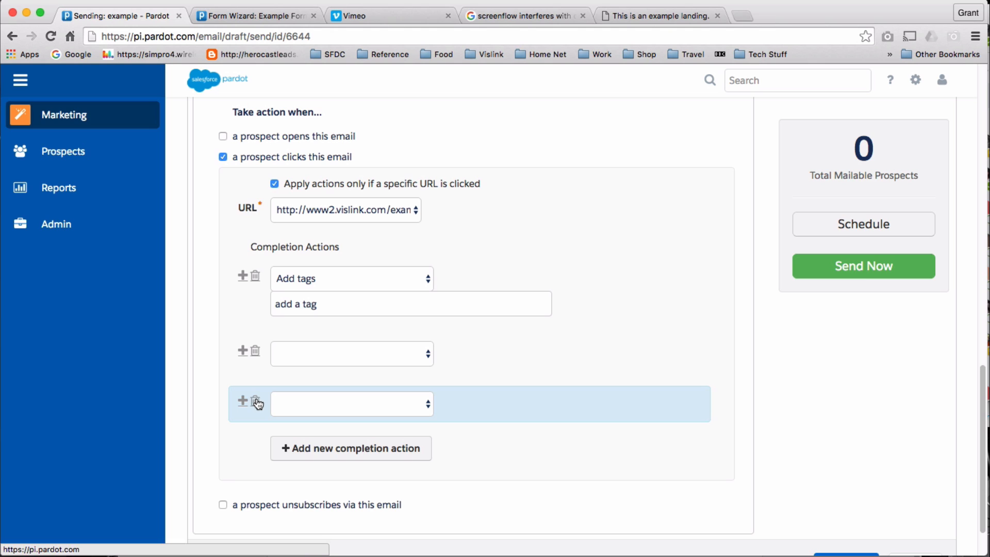
click(255, 400)
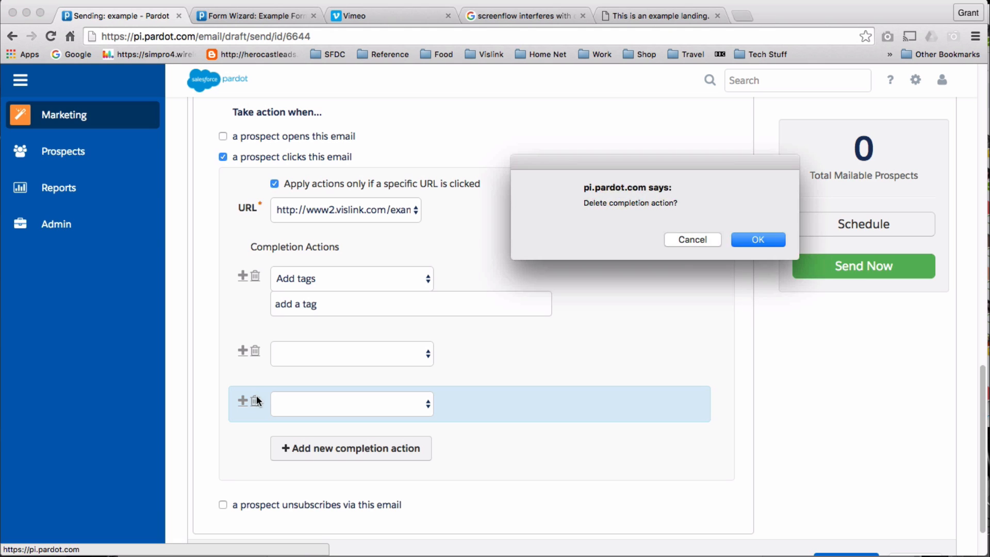
click(747, 247)
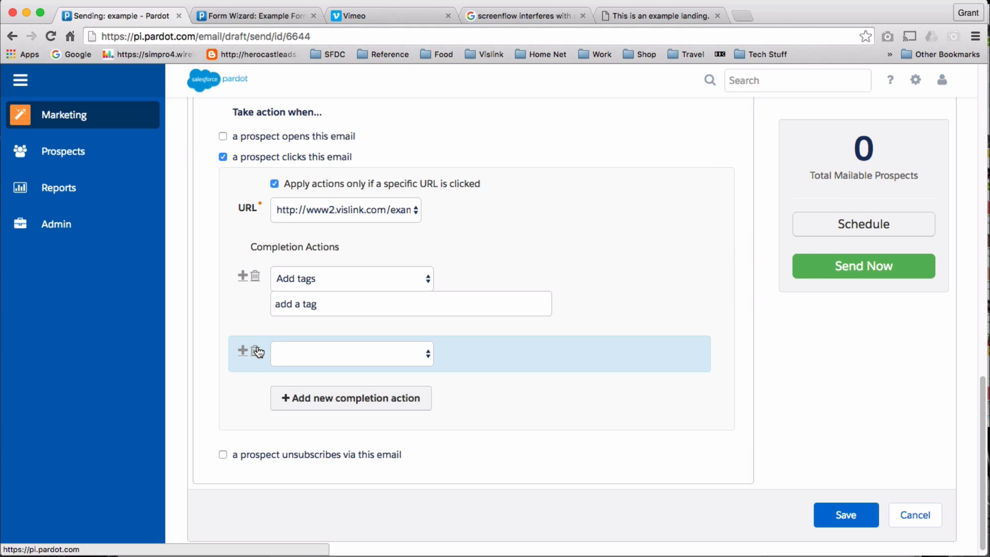
click(256, 351)
click(743, 246)
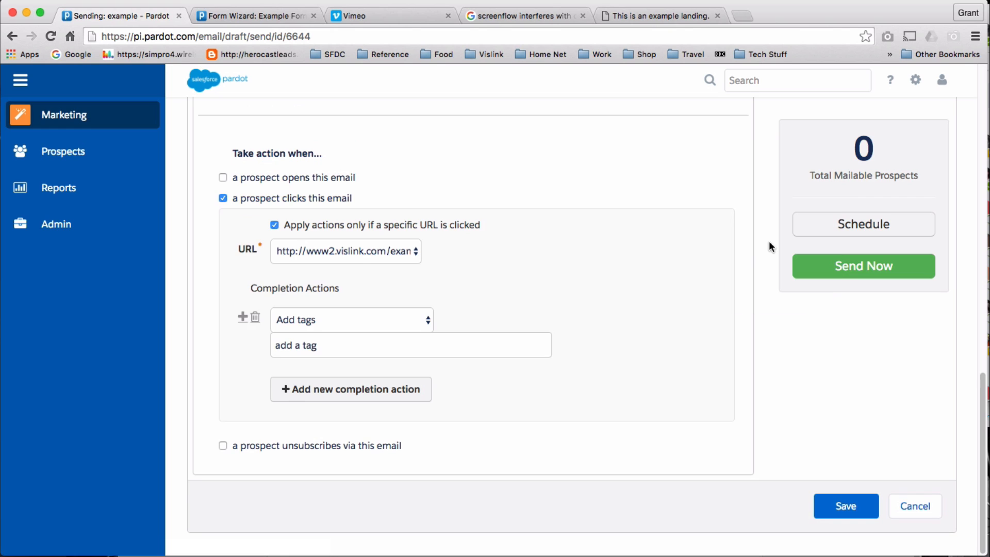
click(428, 319)
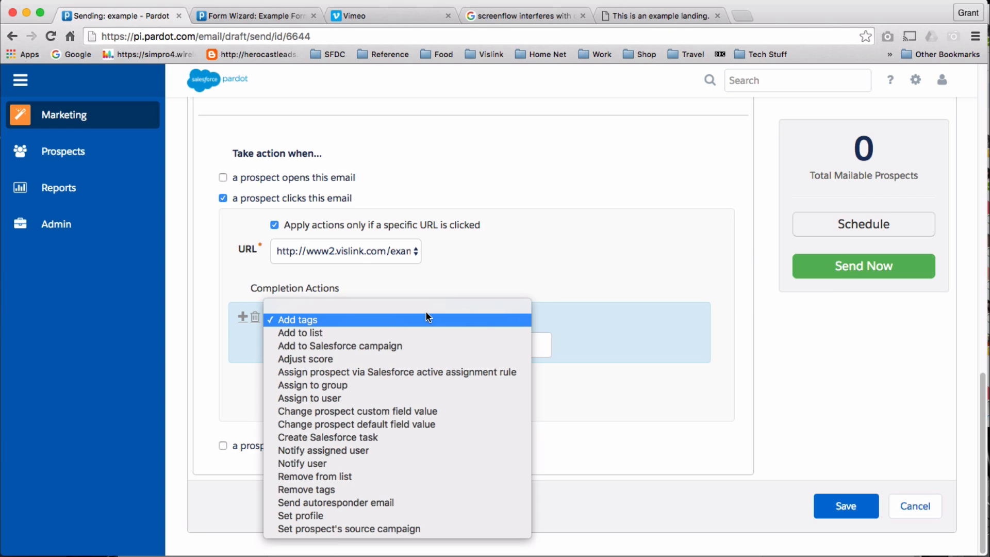
click(425, 503)
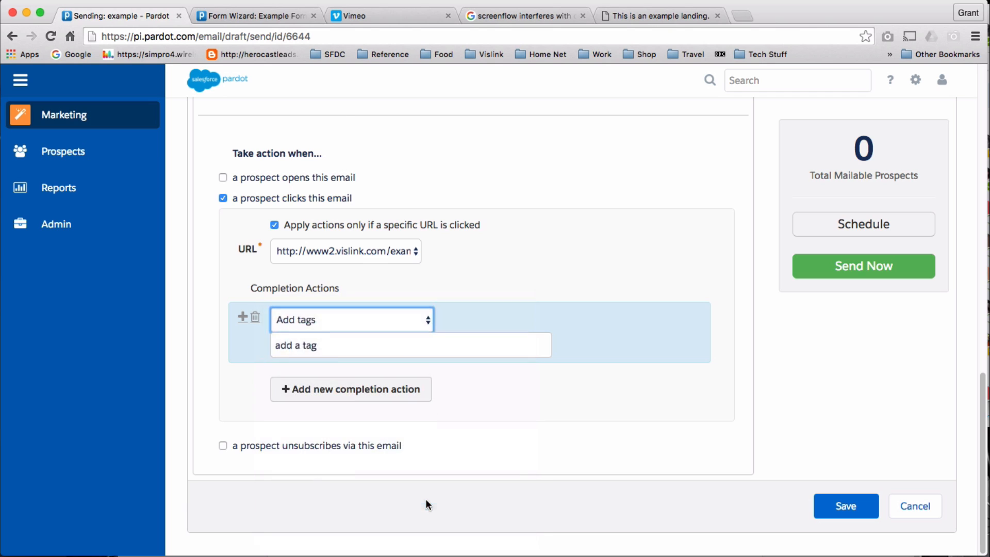
Search templates for 'ultra' and choose 'UltraCoder Downloads' as the autoresponder email.
click(530, 364)
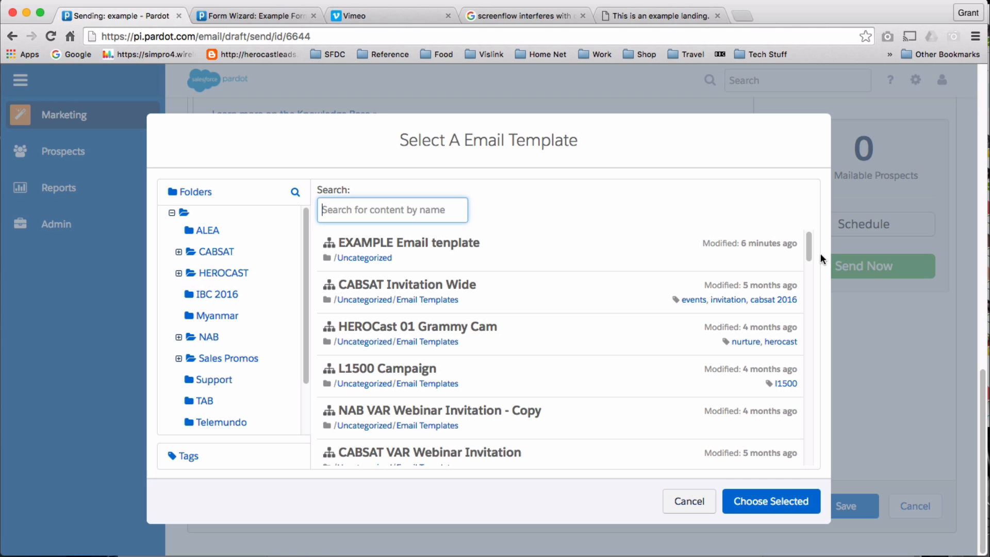
drag(807, 250, 814, 227)
scroll(549, 360, down, 3)
scroll(549, 360, up, 3)
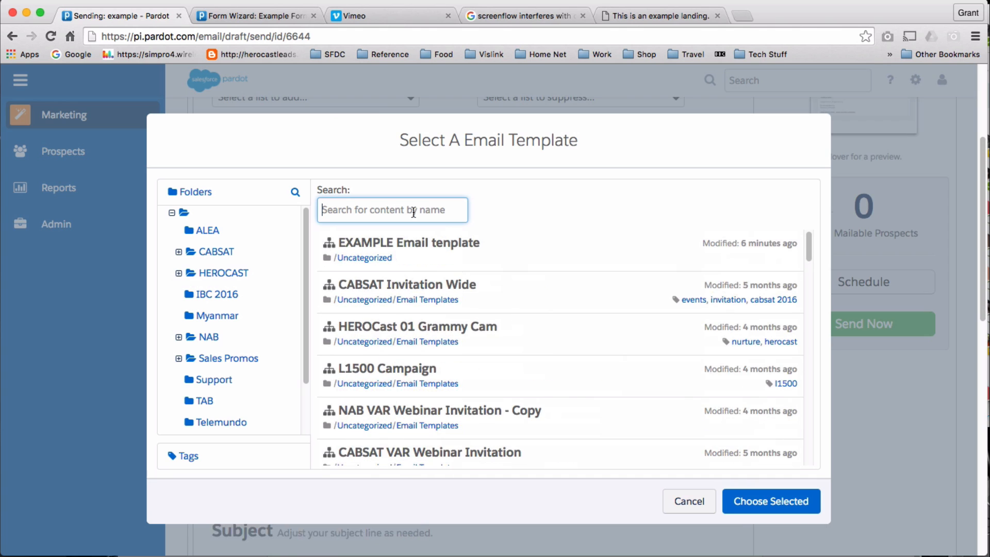
text(ultra)
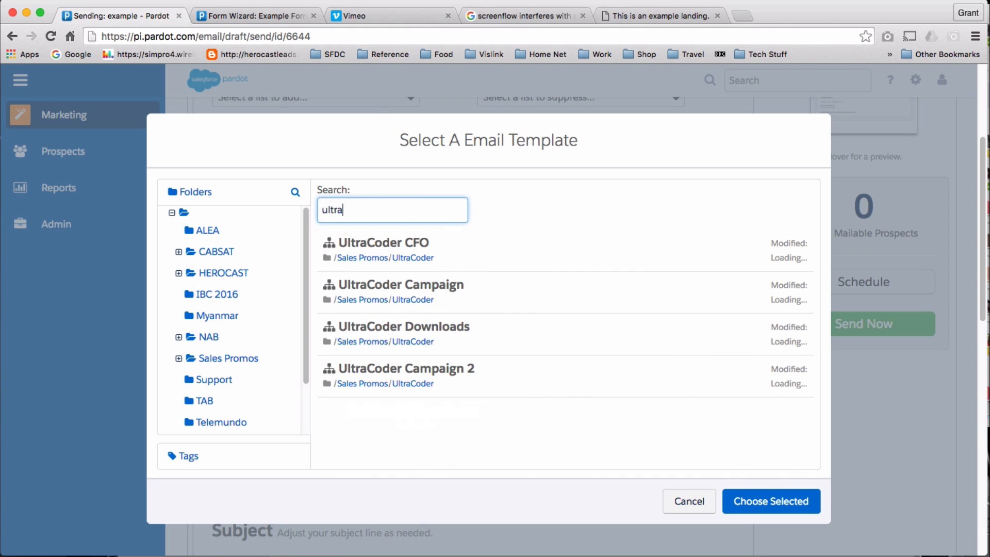
click(430, 326)
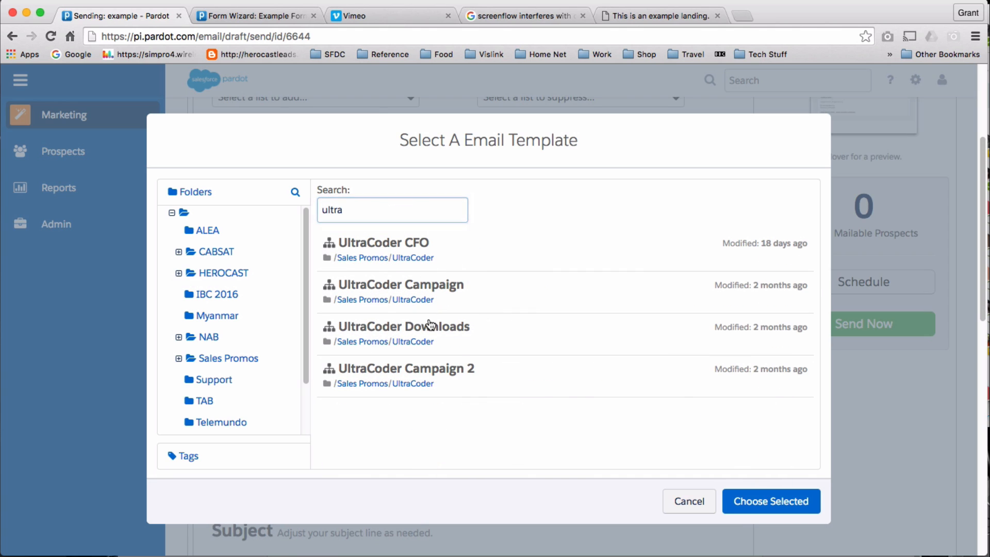
click(765, 504)
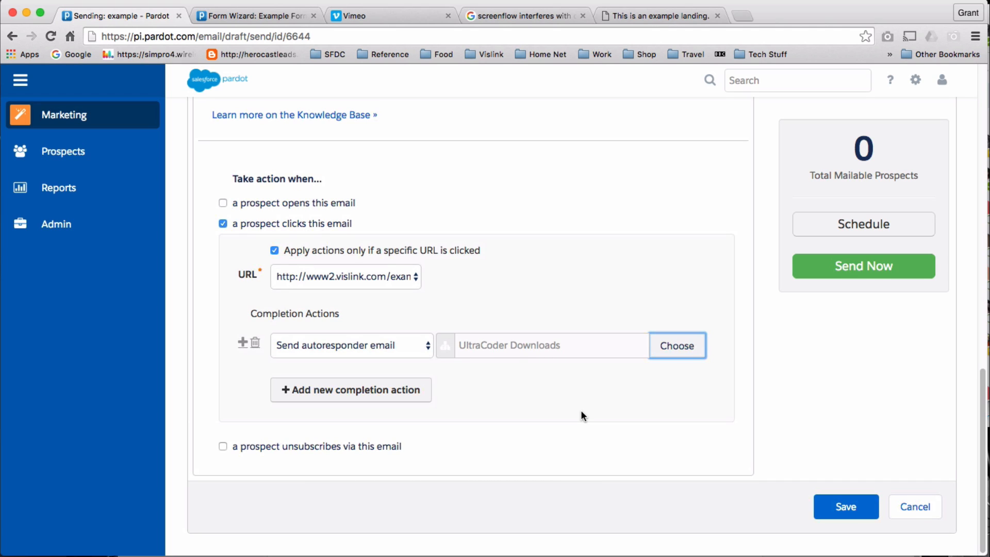
scroll(884, 343, up, 13)
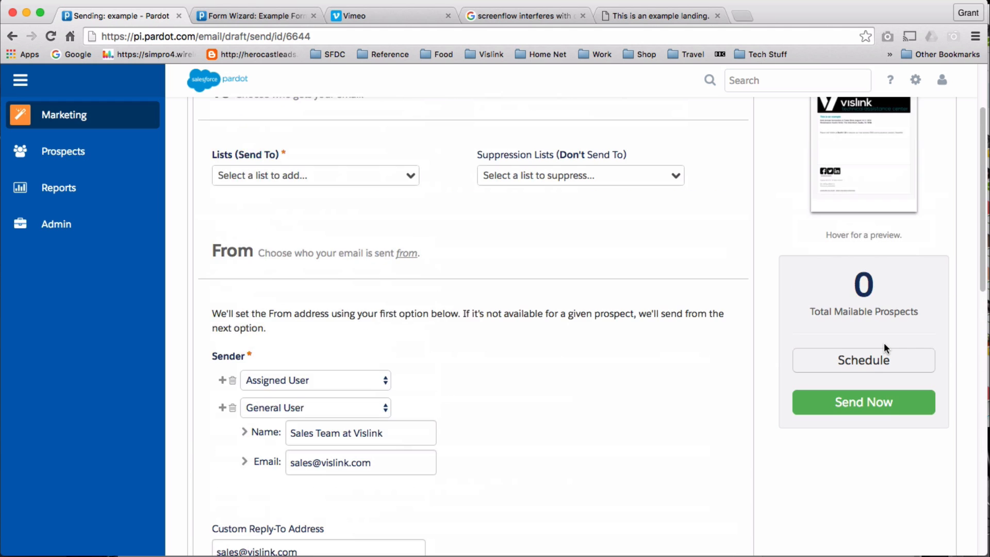
Save the email's click completion action settings.
scroll(375, 411, down, 8)
scroll(512, 170, up, 10)
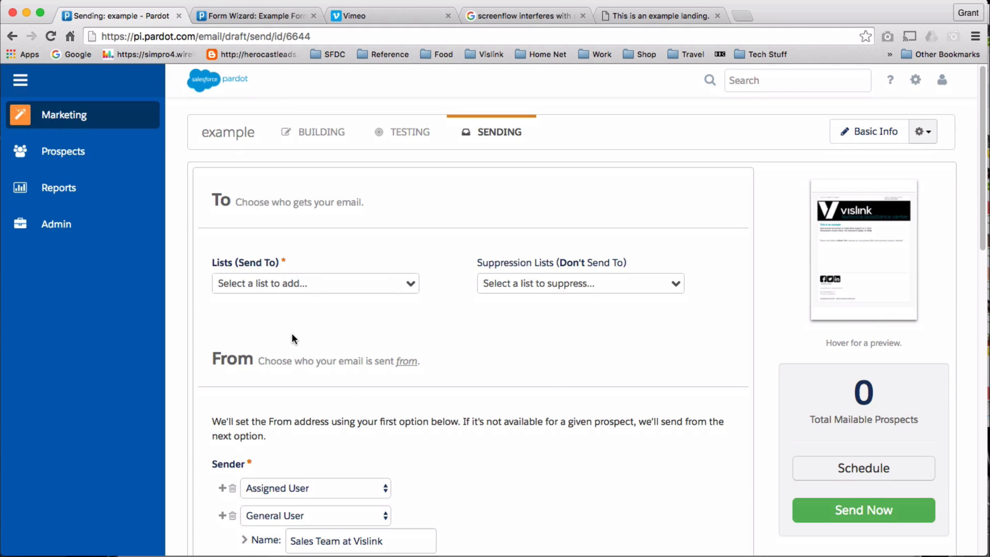
scroll(669, 427, down, 12)
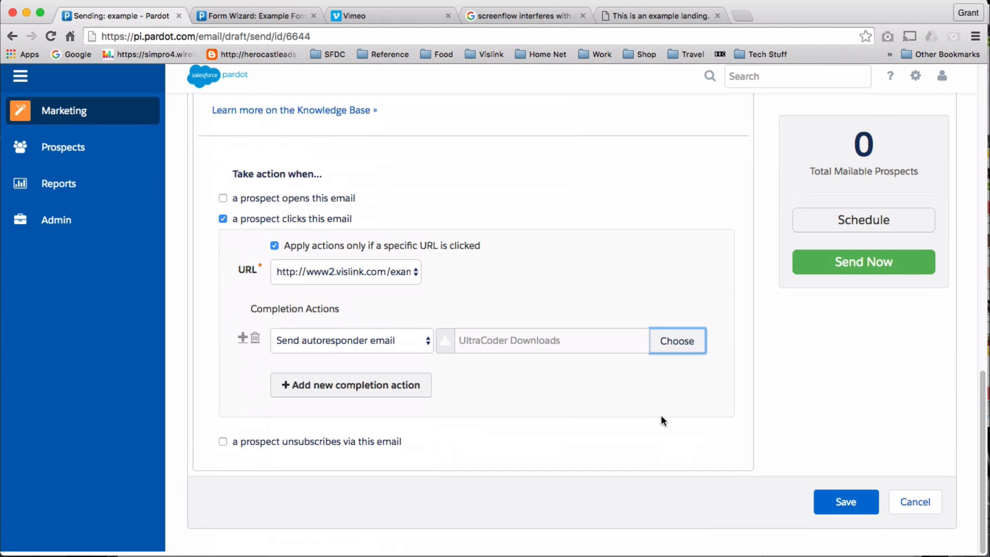
click(837, 507)
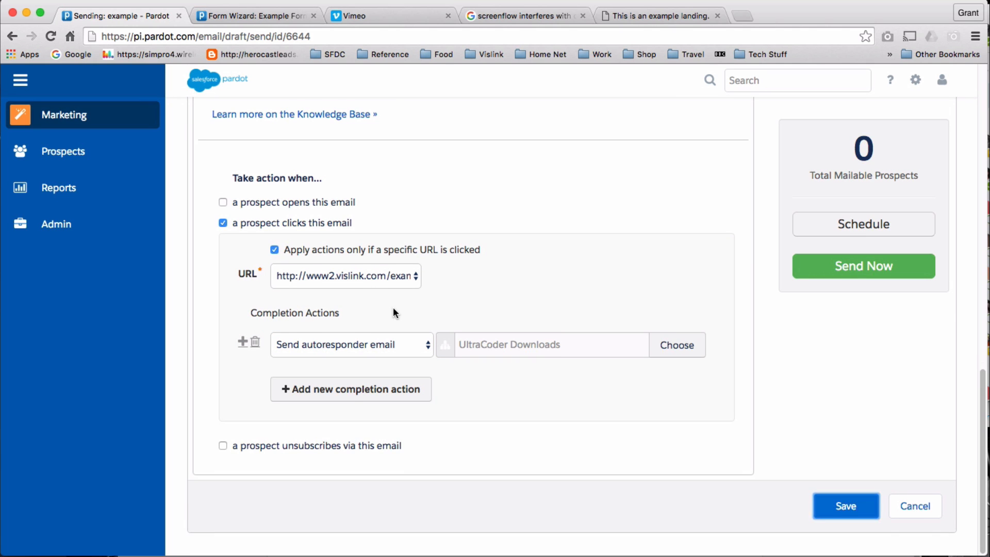
Add Vislink Sales Users as a Send To list, then start removing it.
scroll(393, 308, up, 10)
scroll(394, 308, up, 5)
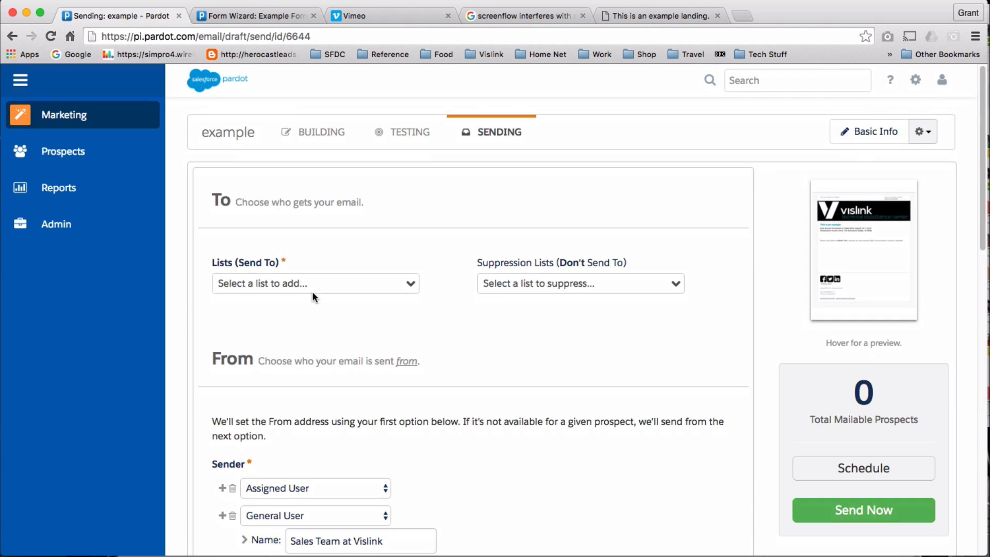
click(412, 284)
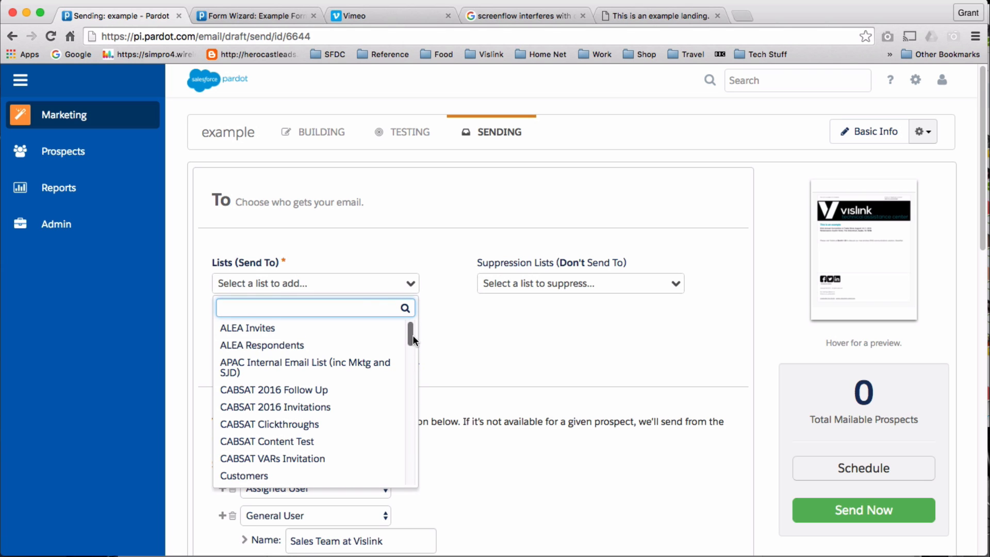
drag(412, 335, 425, 484)
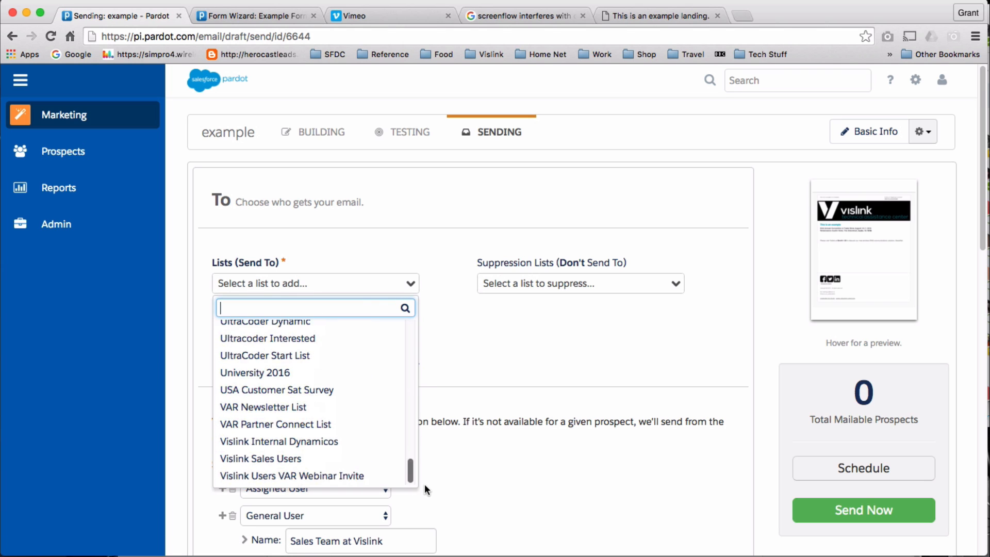
click(332, 458)
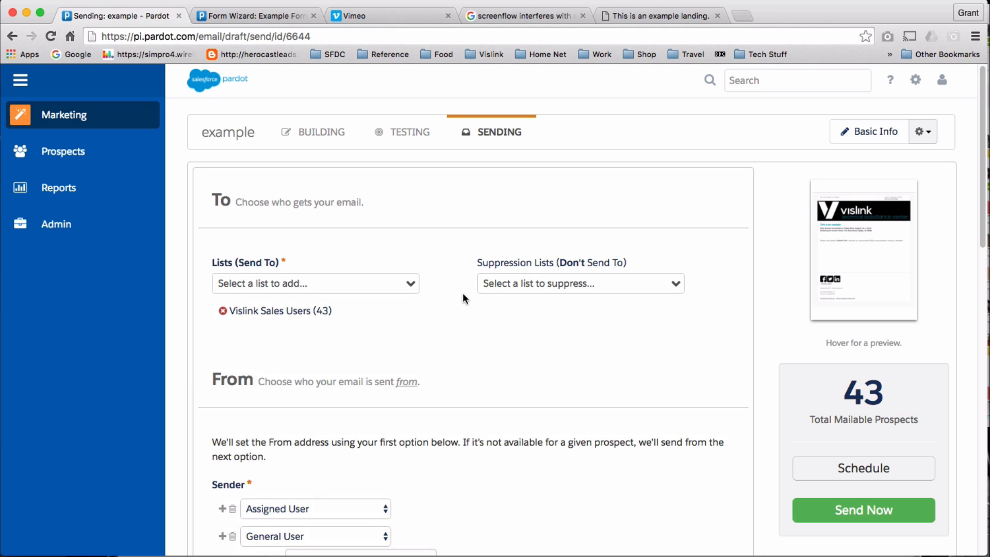
click(222, 310)
Confirm removing the Vislink Sales Users list and bring up the send scheduling date and time.
click(774, 248)
click(877, 460)
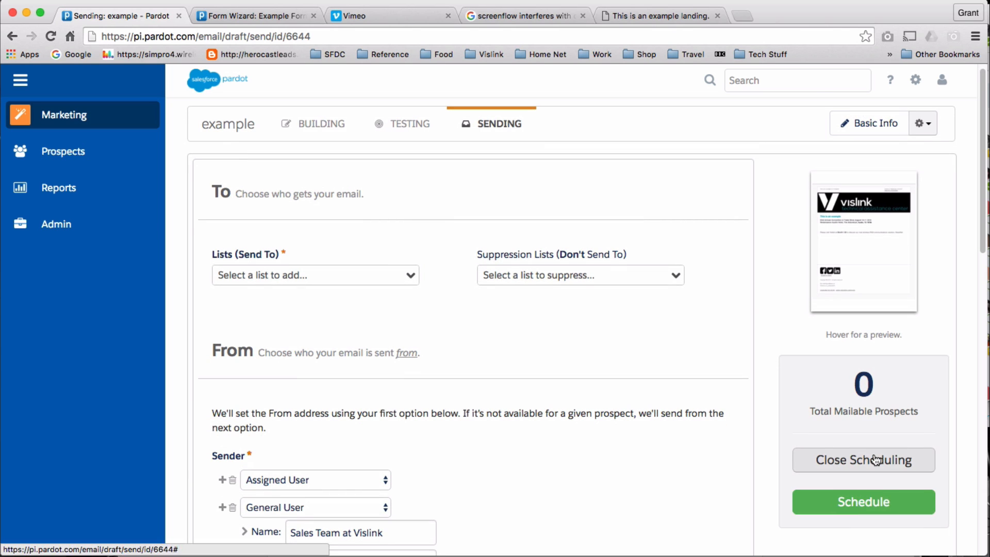
scroll(691, 425, down, 5)
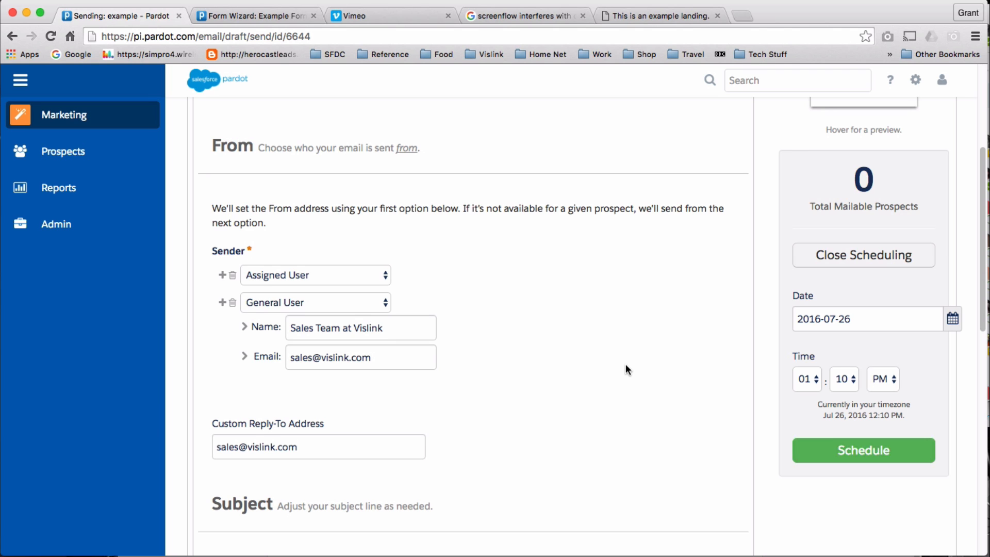
scroll(627, 365, up, 5)
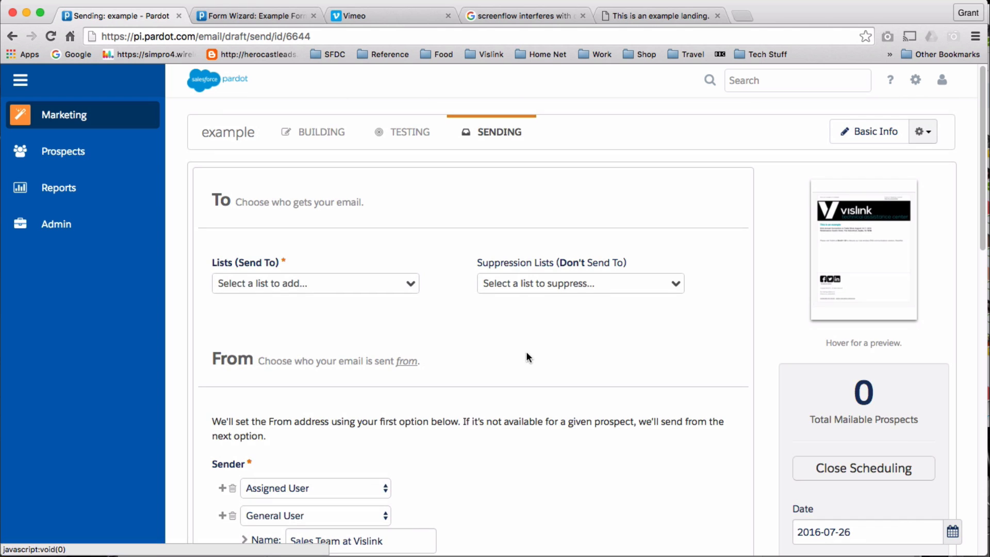
scroll(536, 356, down, 5)
scroll(548, 368, up, 9)
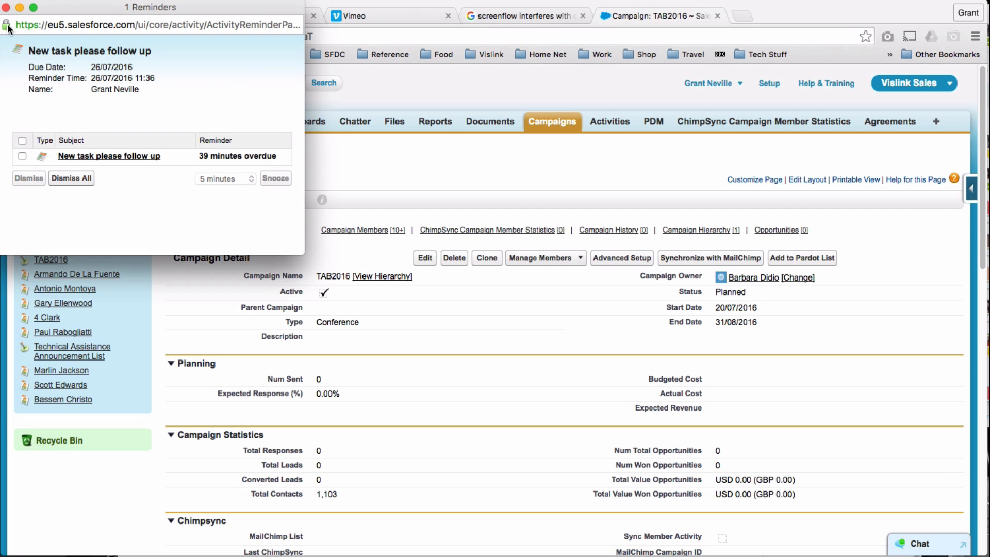
Close the Reminders window and choose Add to Pardot List on the TAB2016 campaign.
click(6, 7)
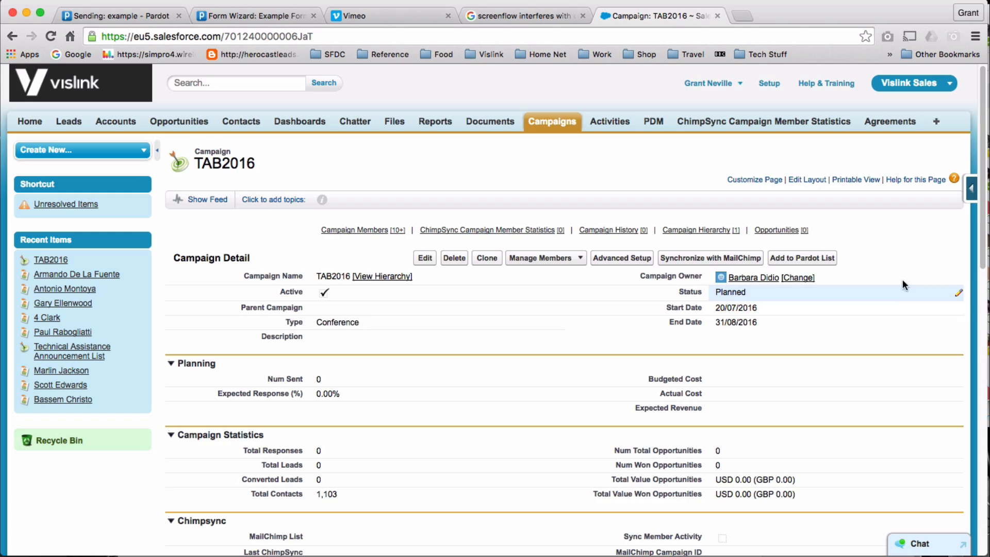
scroll(903, 278, down, 15)
scroll(444, 196, up, 7)
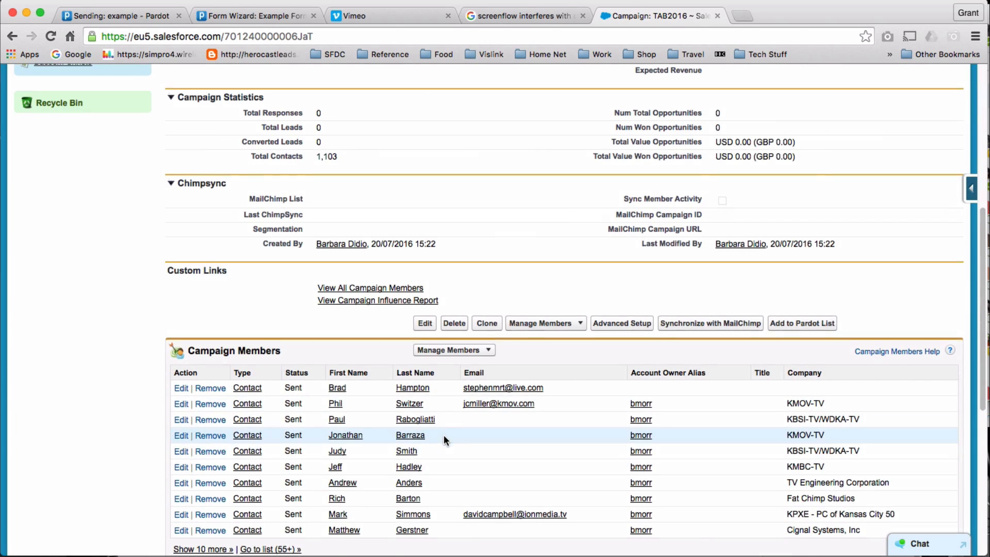
scroll(444, 435, up, 6)
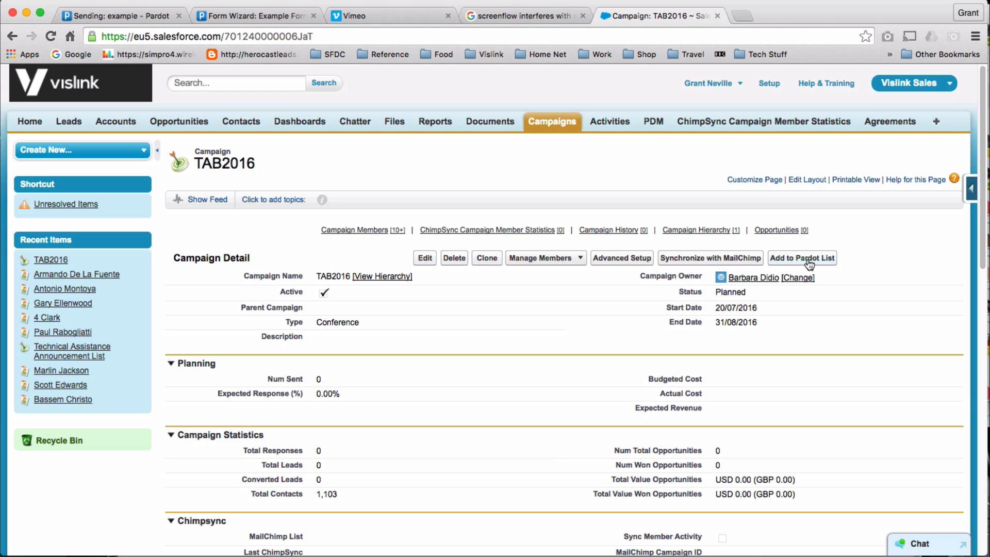
click(810, 263)
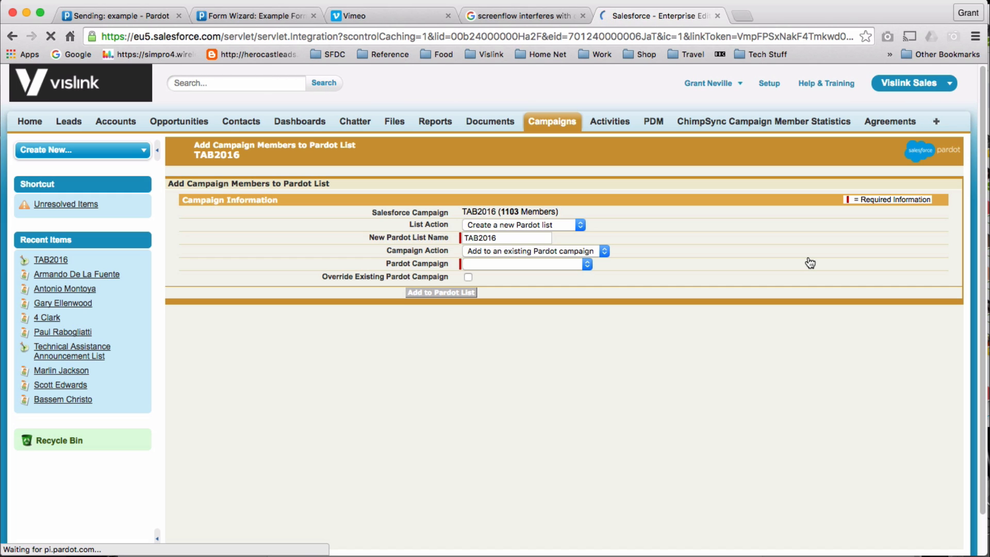
Set List Action to create the new Pardot list TAB2016 and Campaign Action to a new Pardot campaign.
click(580, 226)
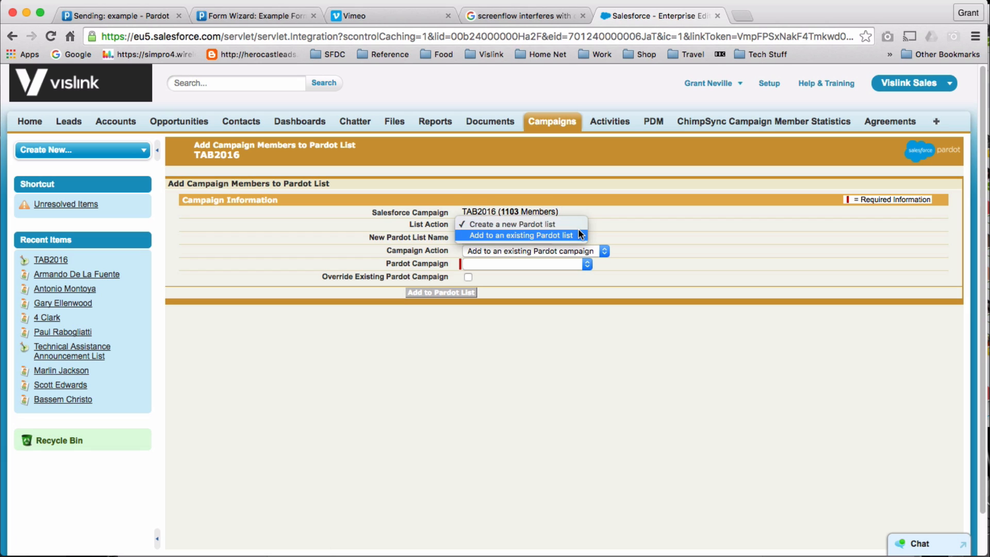
click(576, 235)
click(638, 239)
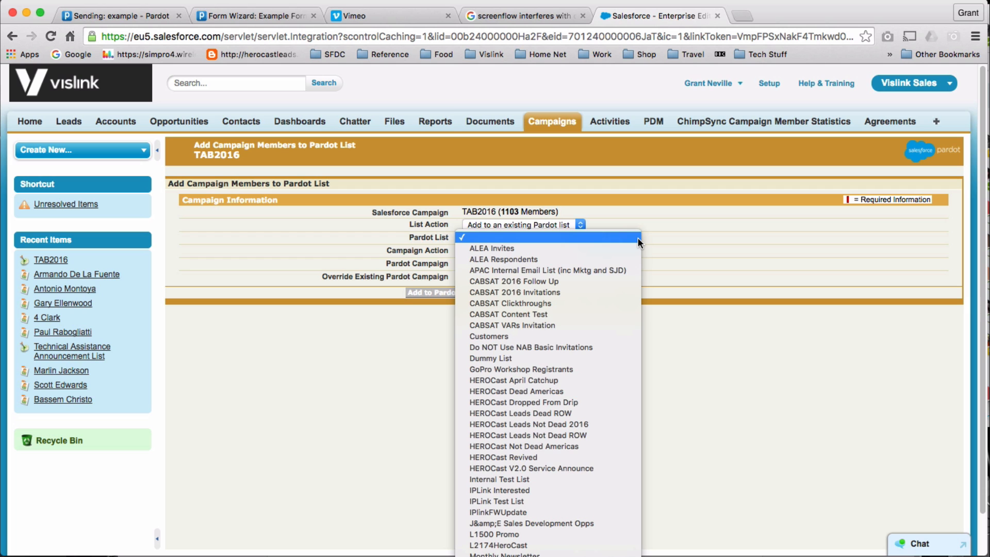
scroll(593, 413, down, 3)
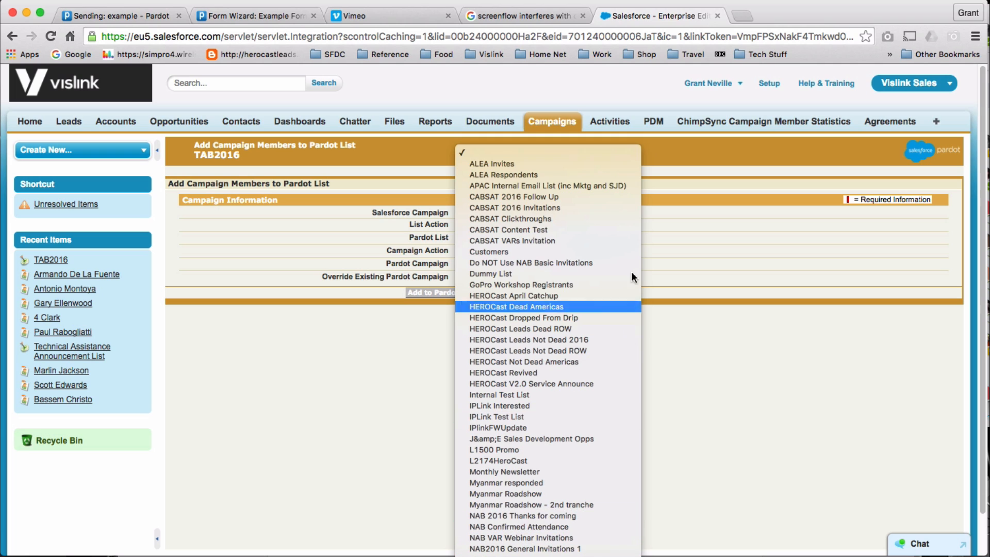
click(692, 141)
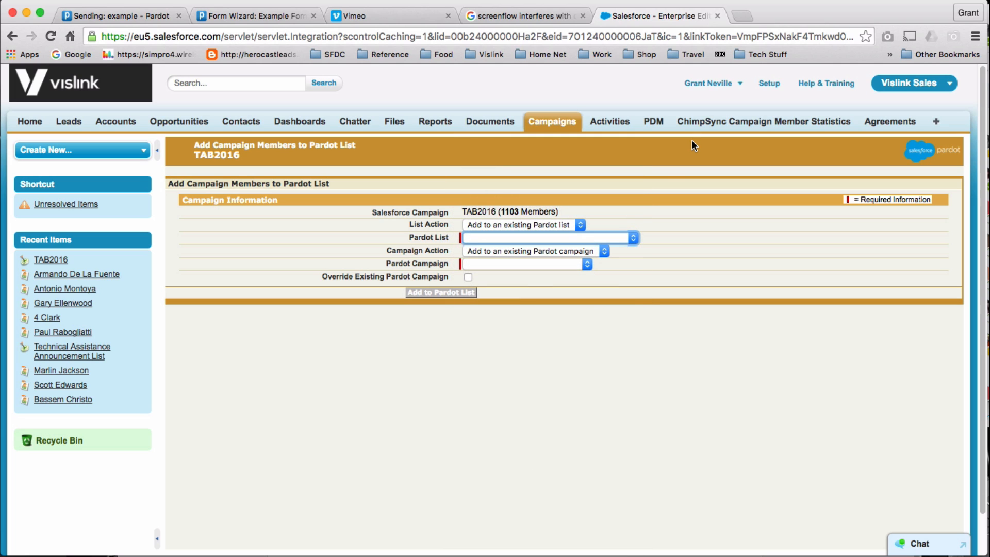
click(580, 225)
click(578, 210)
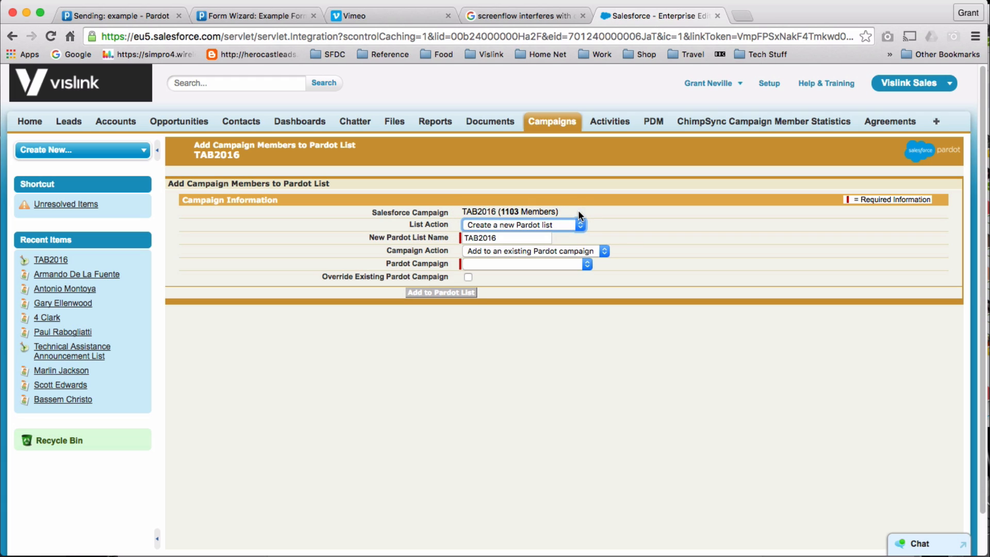
click(603, 250)
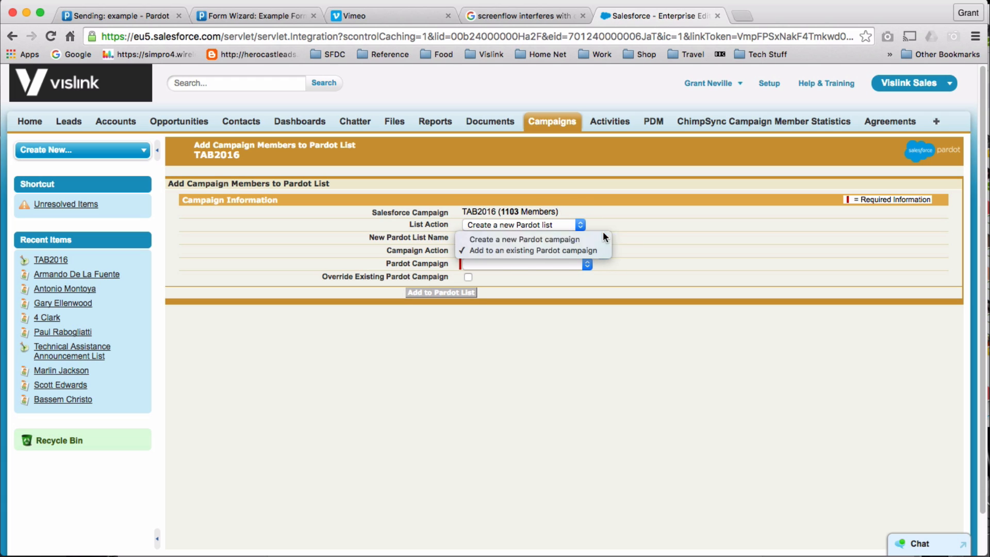
click(601, 239)
click(605, 248)
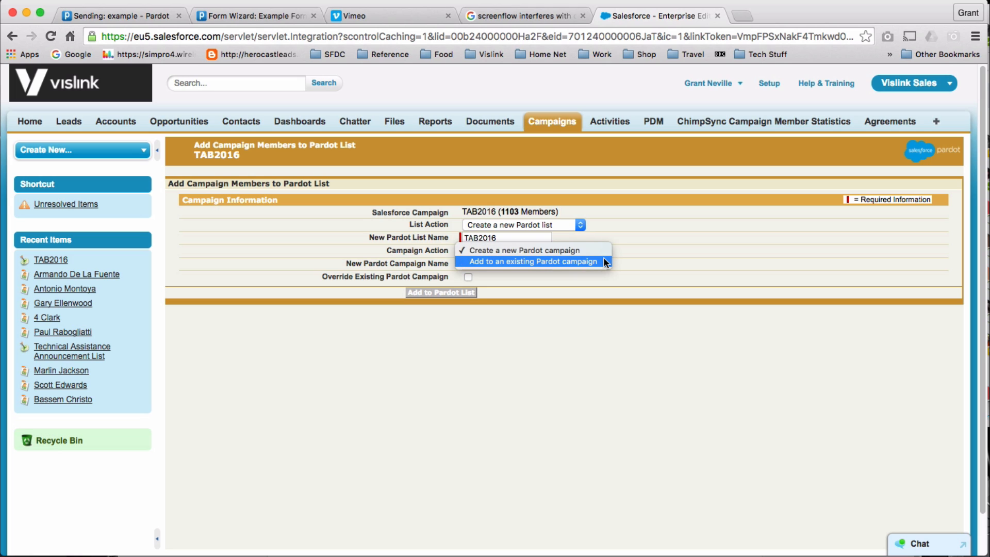
click(727, 252)
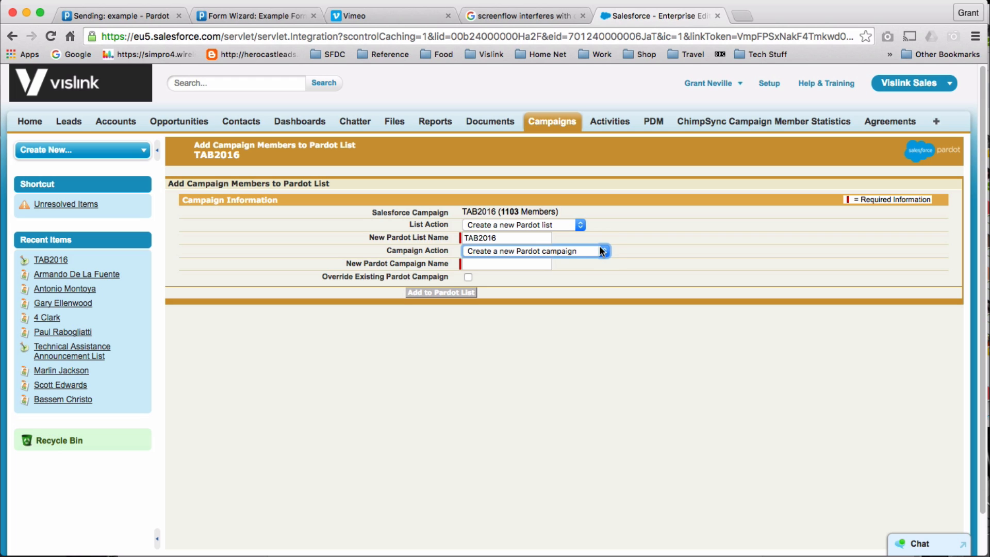
Set Campaign Action to add members to existing Pardot campaign 'TAB Invites 2016', with Override Existing Pardot Campaign ticked.
click(600, 250)
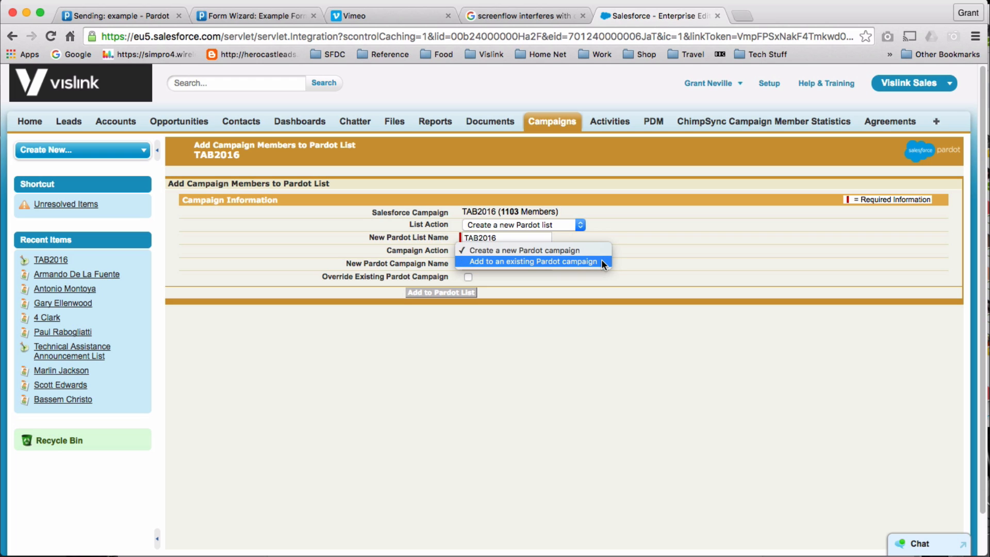
click(602, 261)
click(586, 265)
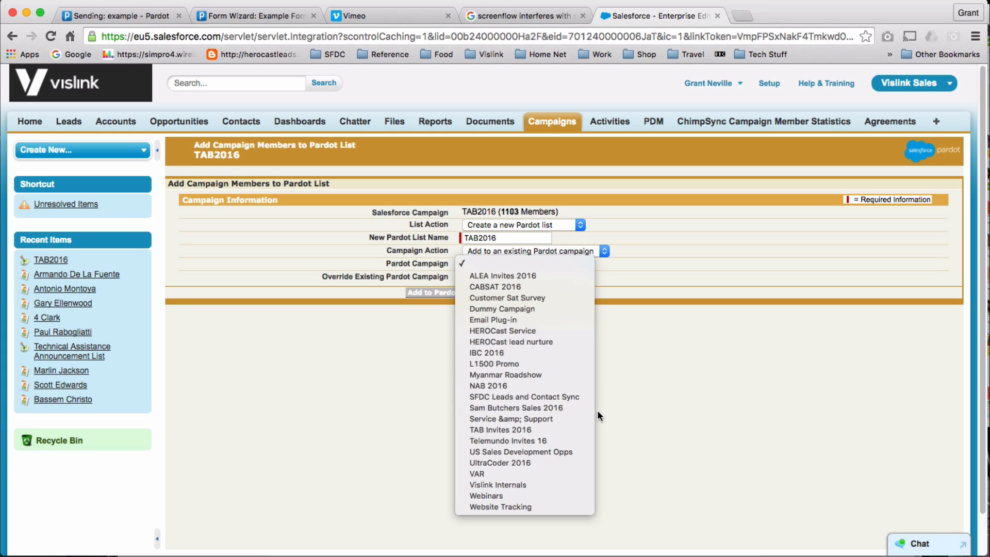
click(580, 433)
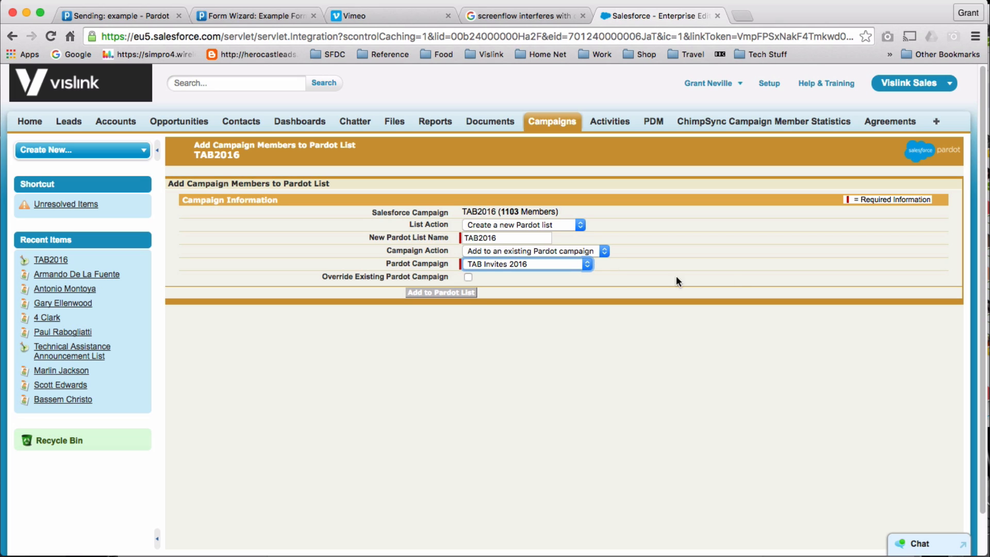
click(469, 278)
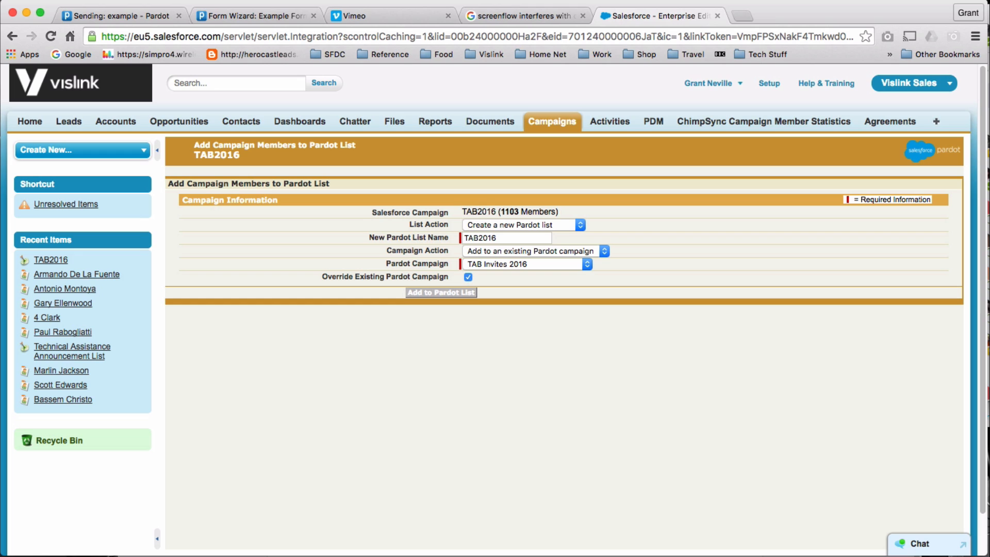
click(877, 0)
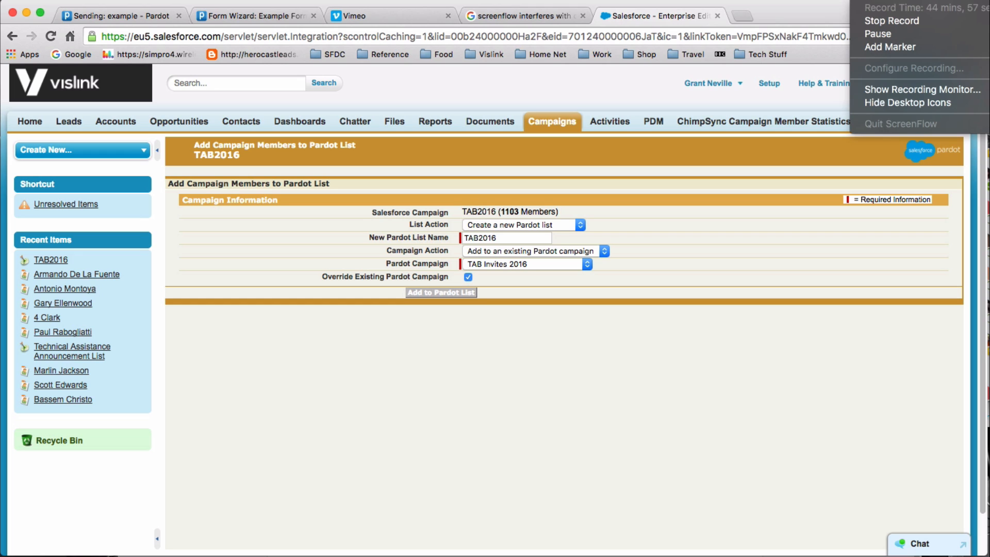